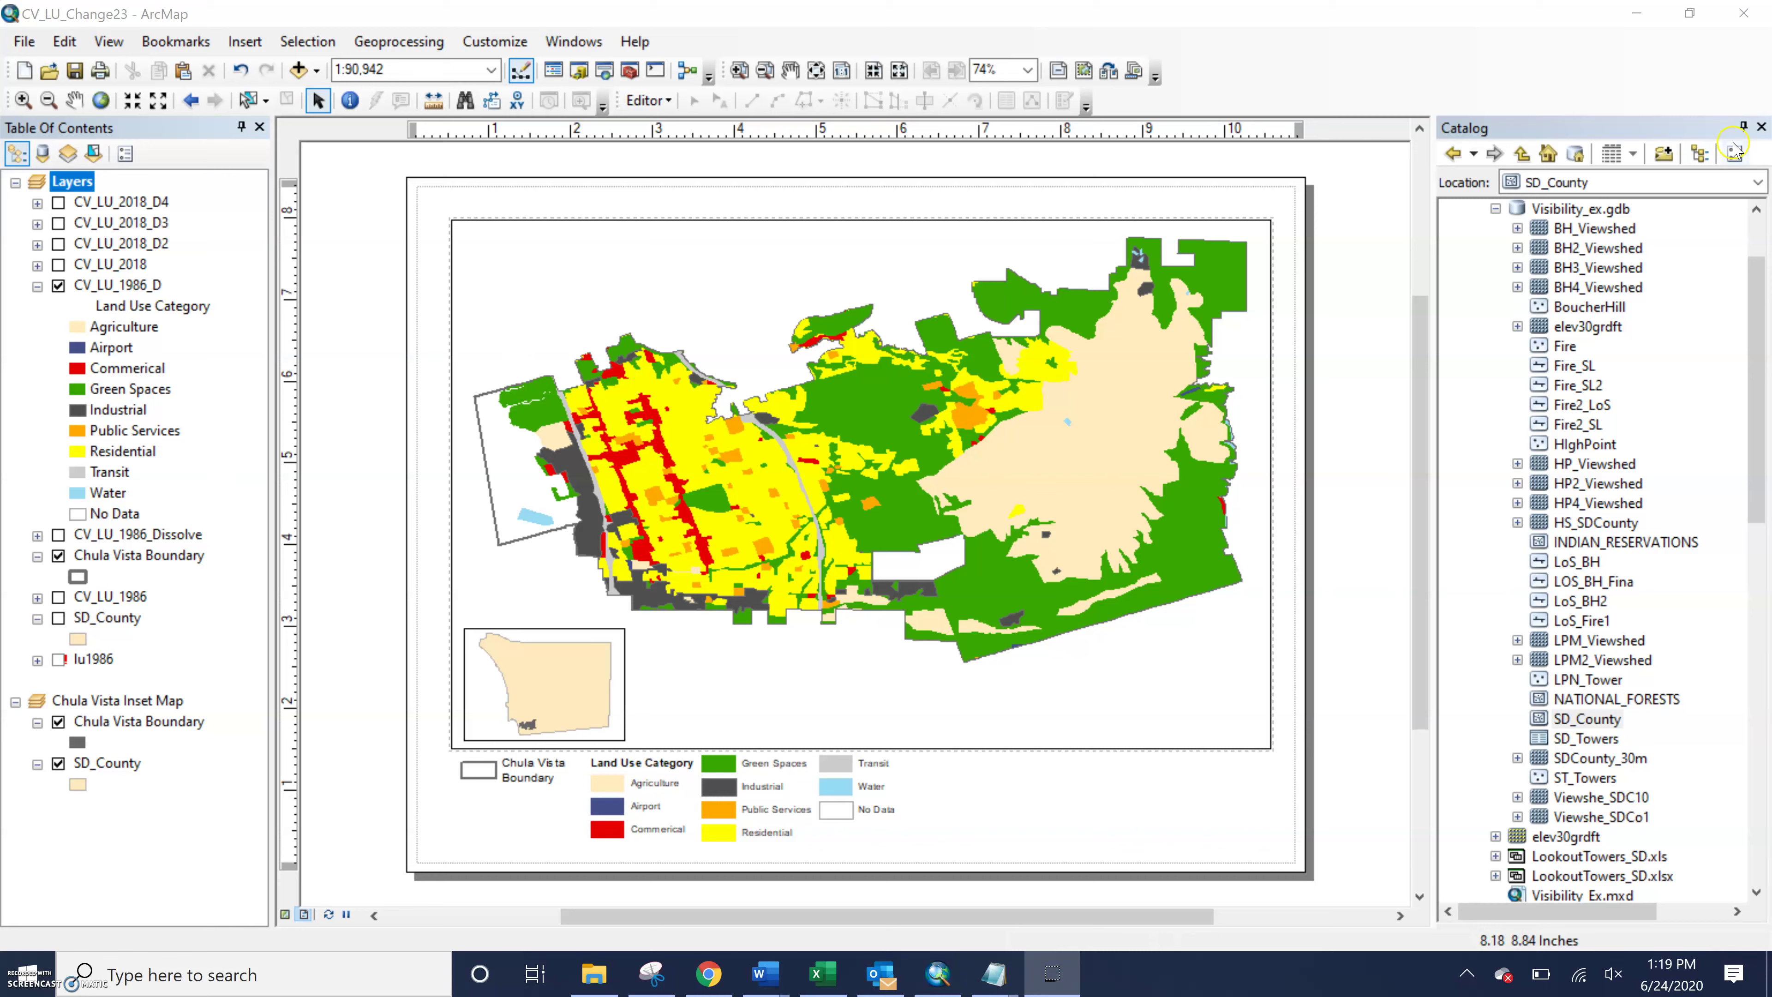
Close the Catalog window and view the map in data view before returning to layout view
left_click(1761, 126)
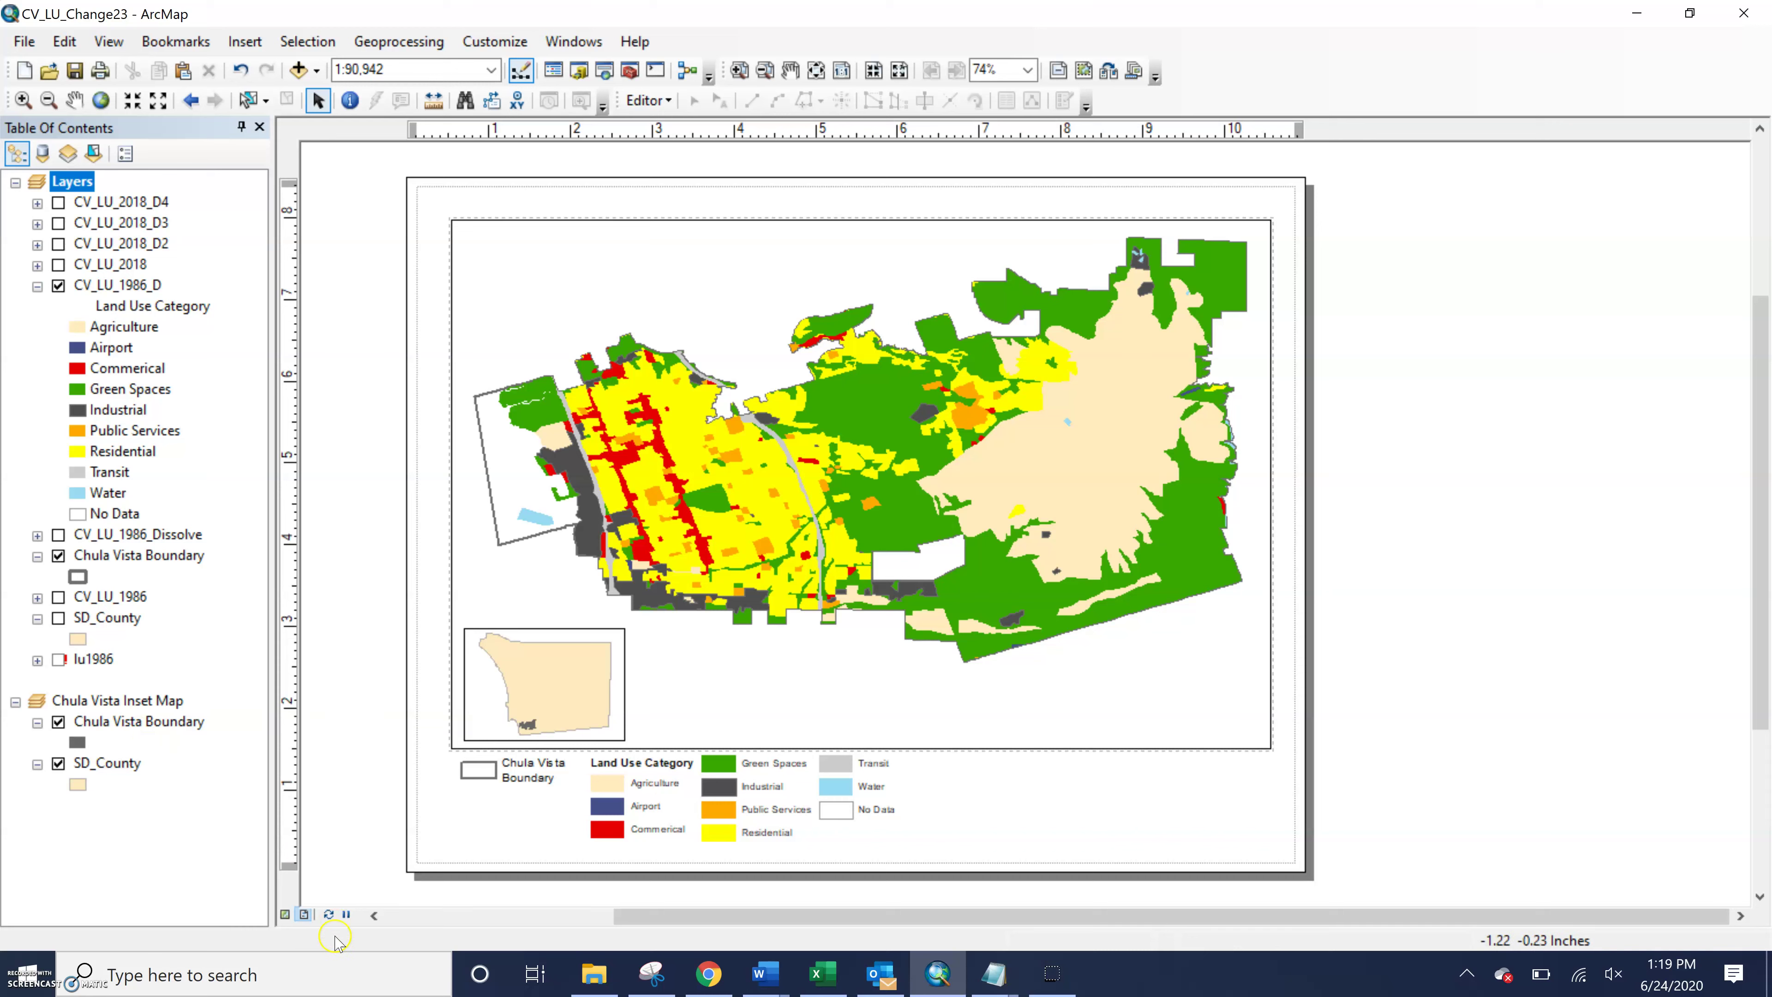
left_click(287, 915)
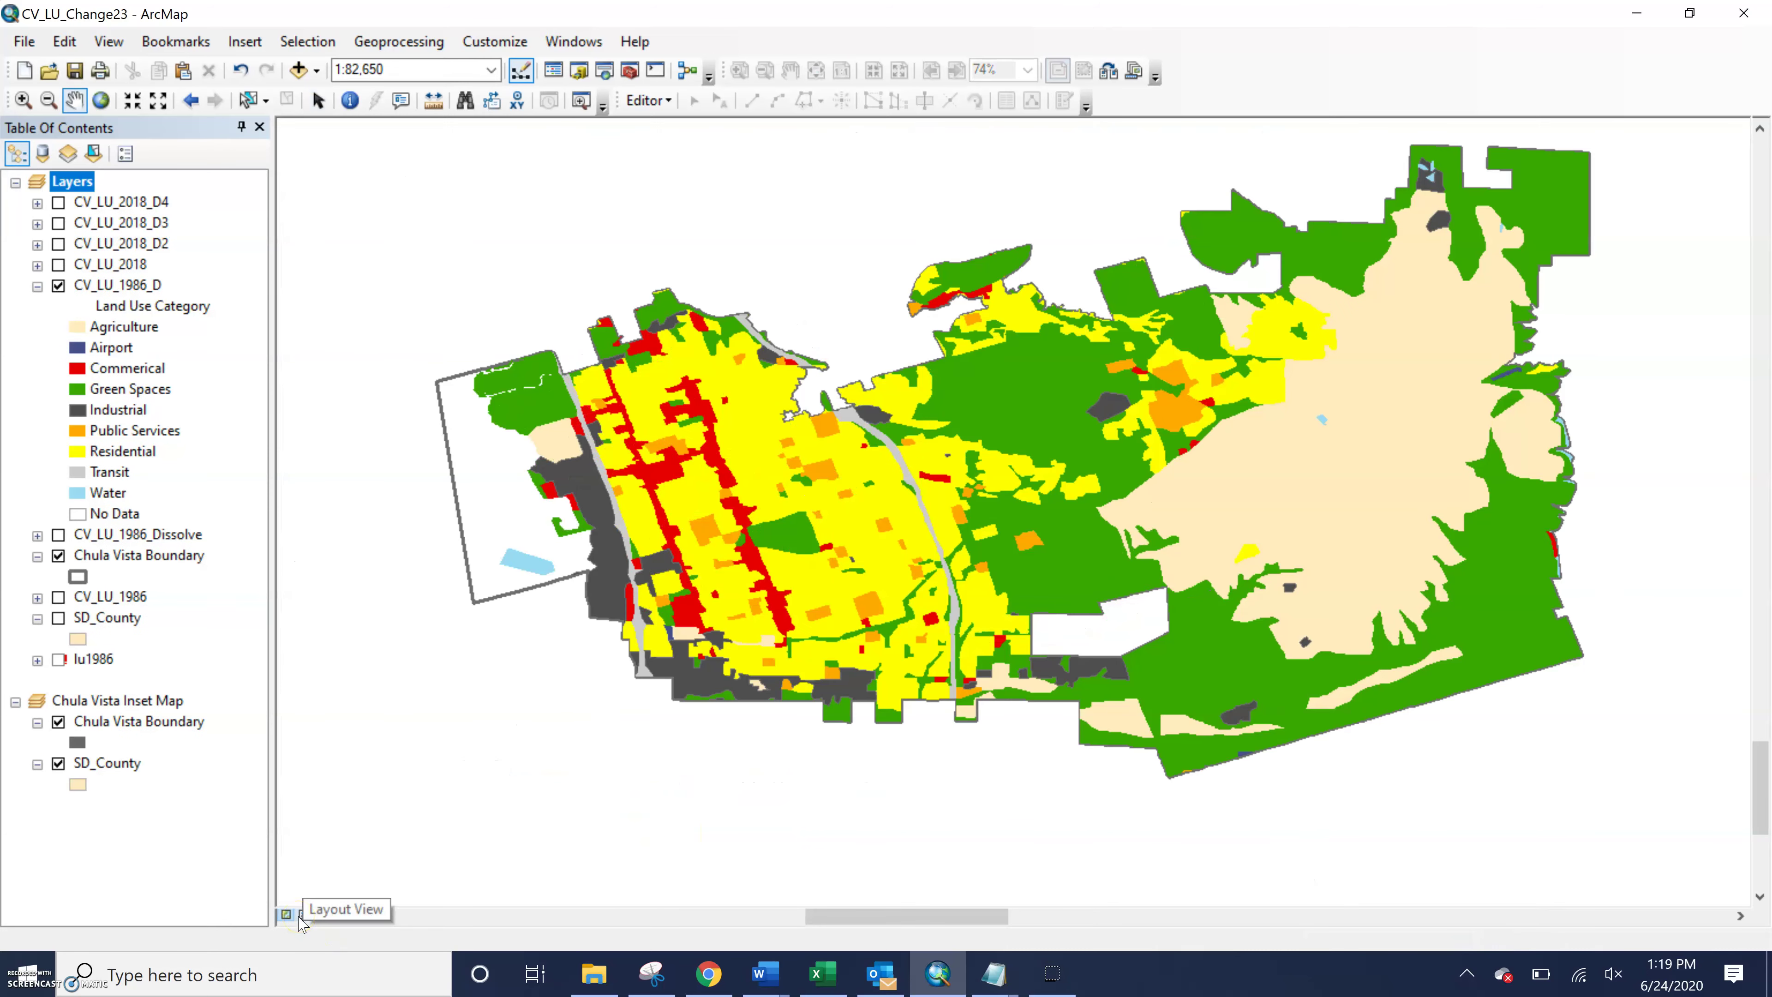
left_click(303, 914)
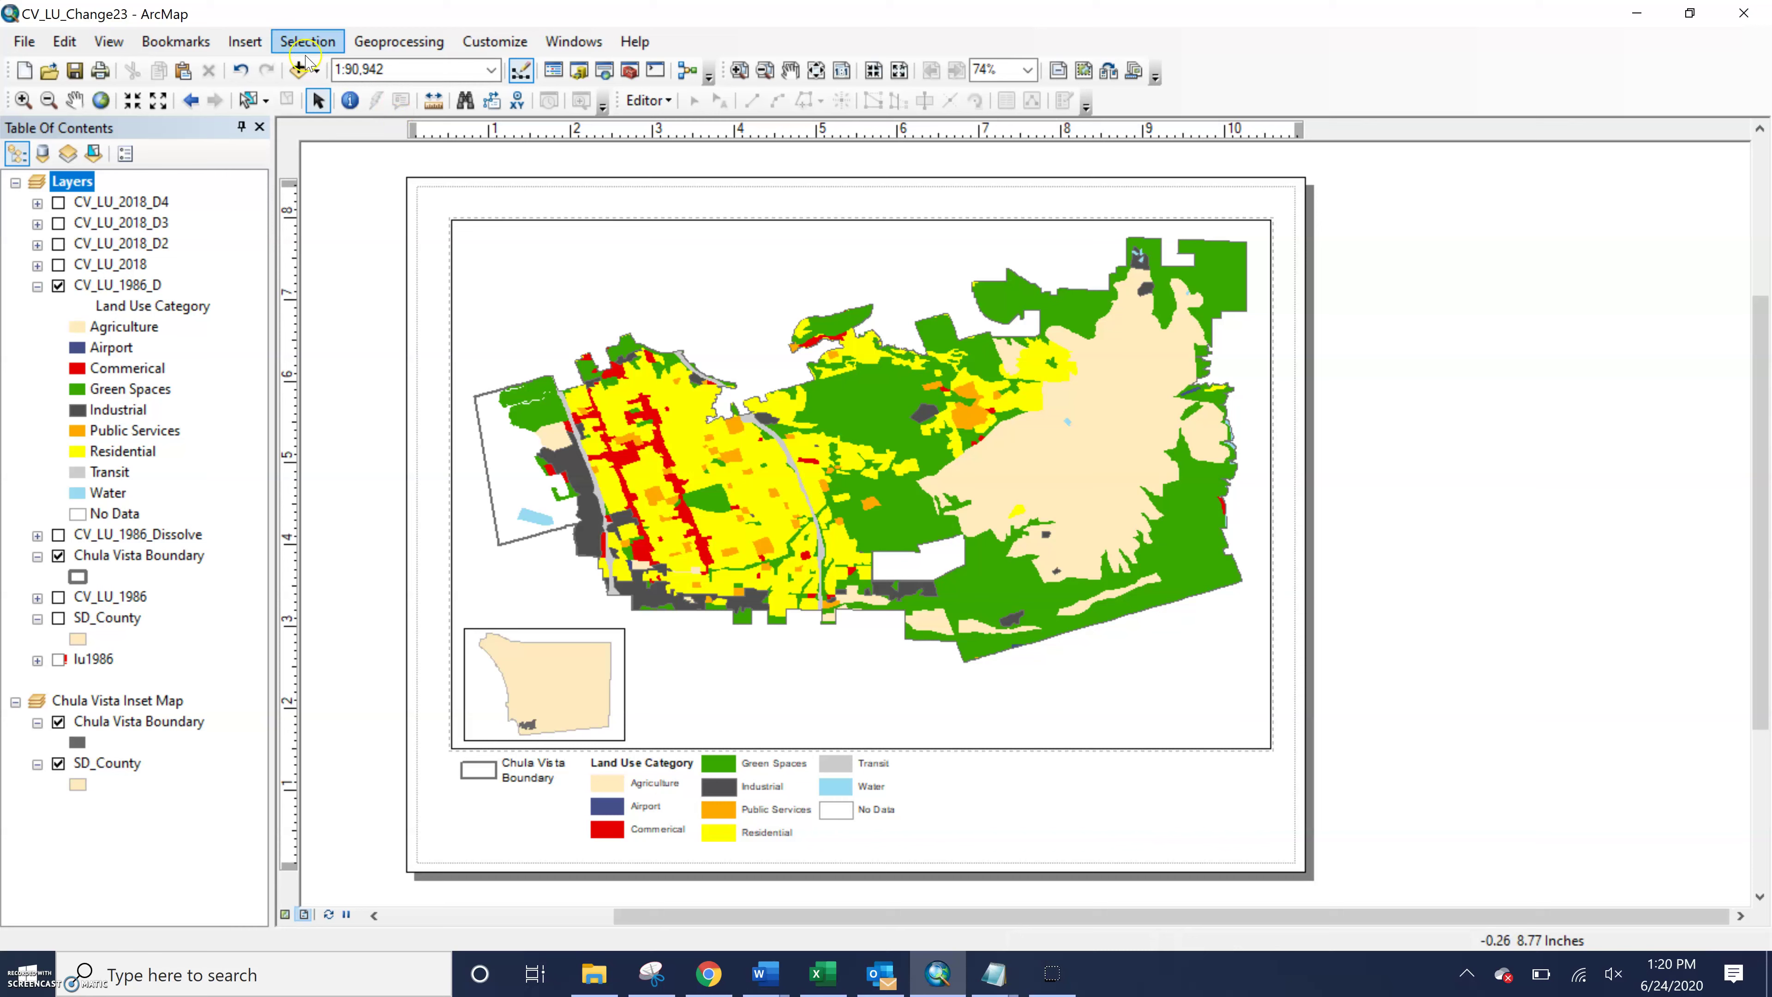
Insert a title, place it centred above the main map frame, and set its text to "Chula Vista Land Use 2018"
left_click(253, 41)
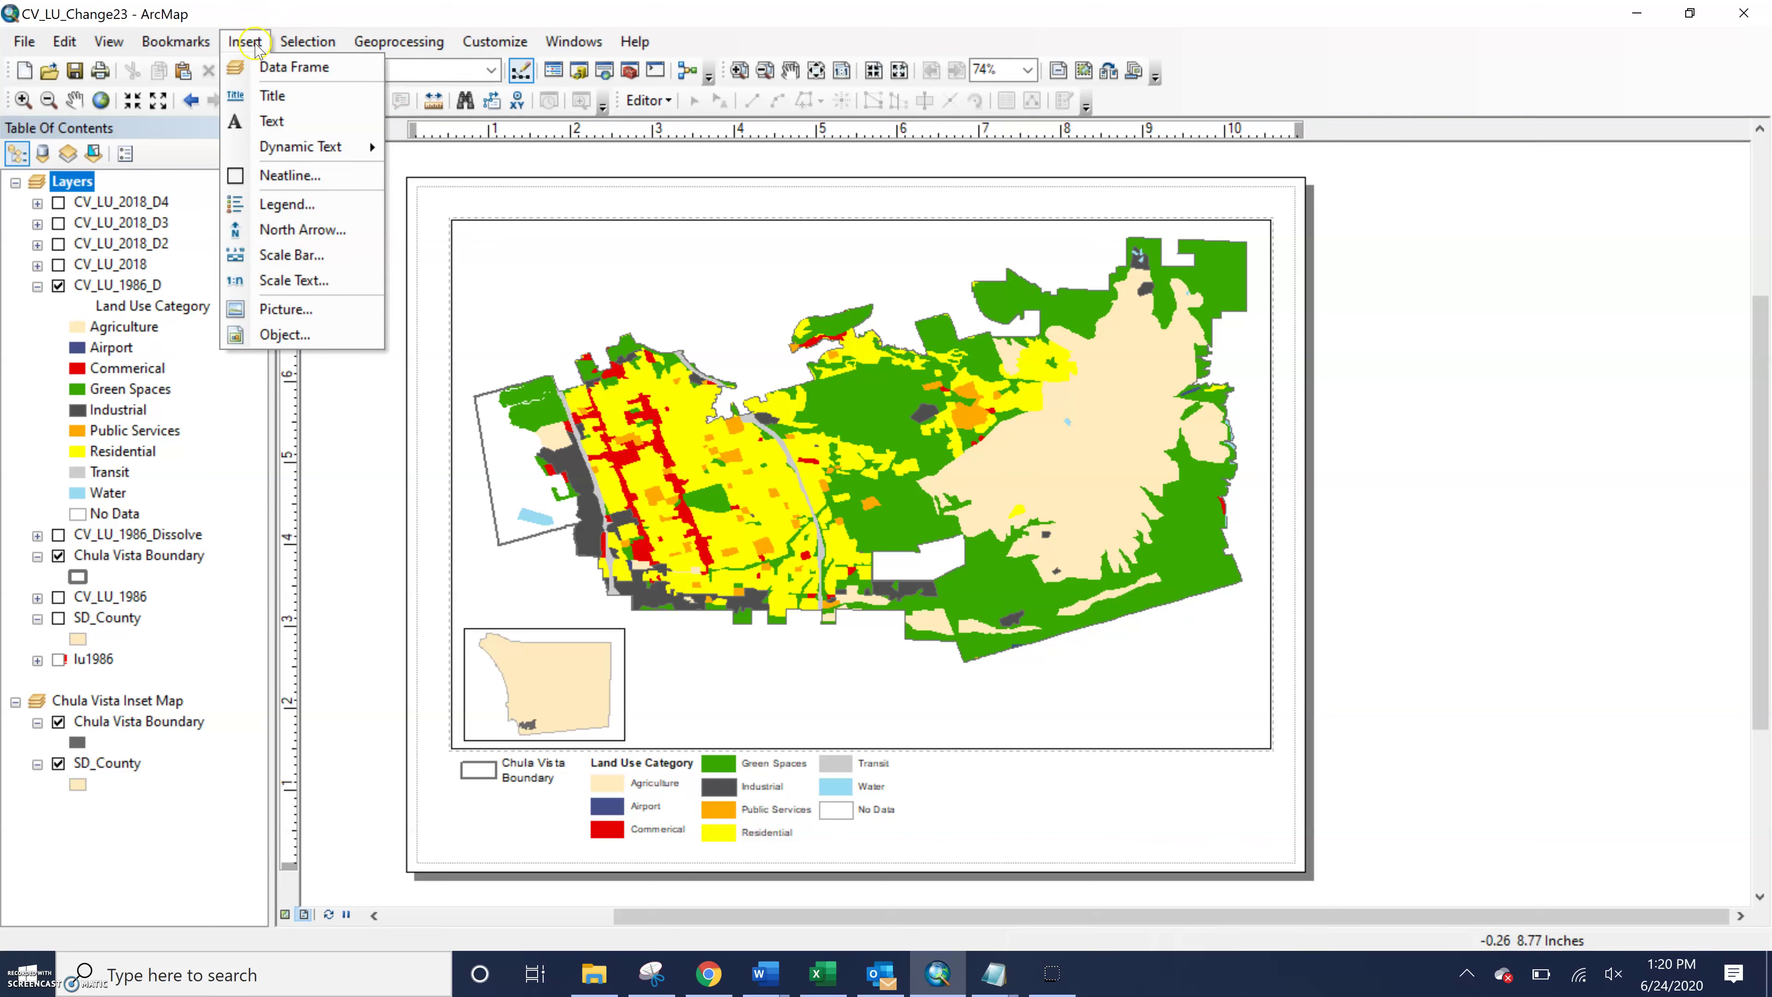
left_click(275, 95)
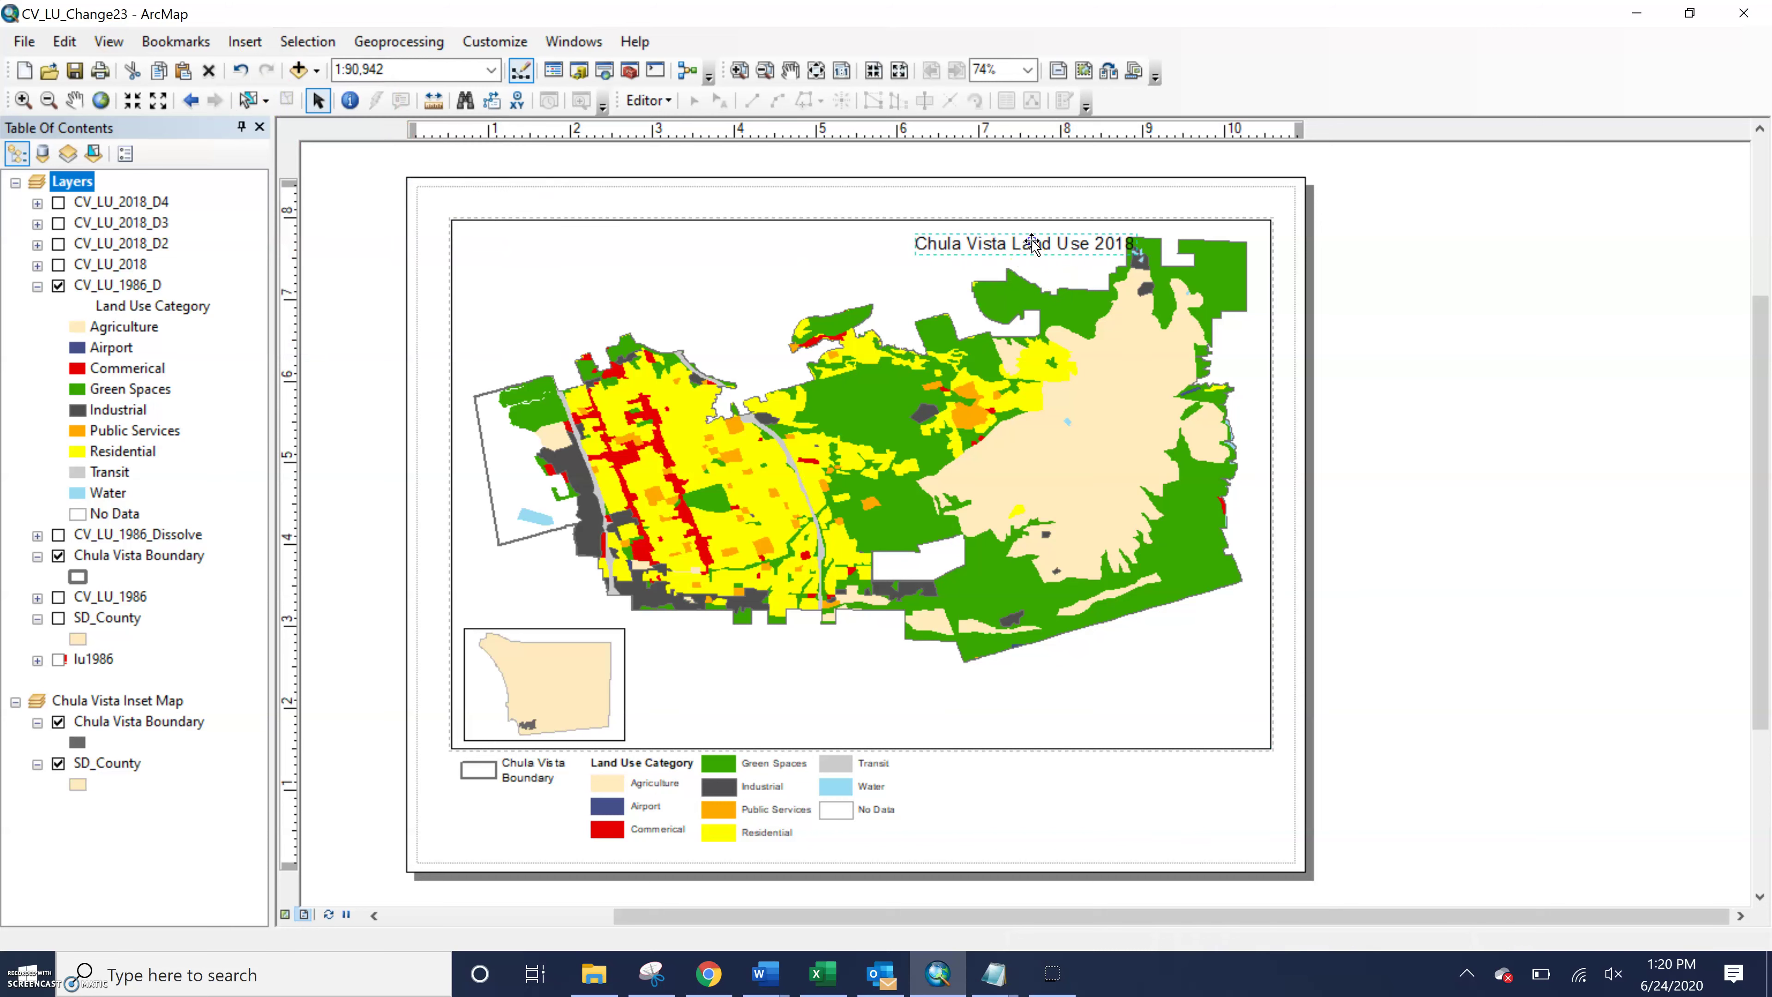
left_click(1004, 242)
left_click_drag(1004, 242, 818, 210)
double_click(818, 209)
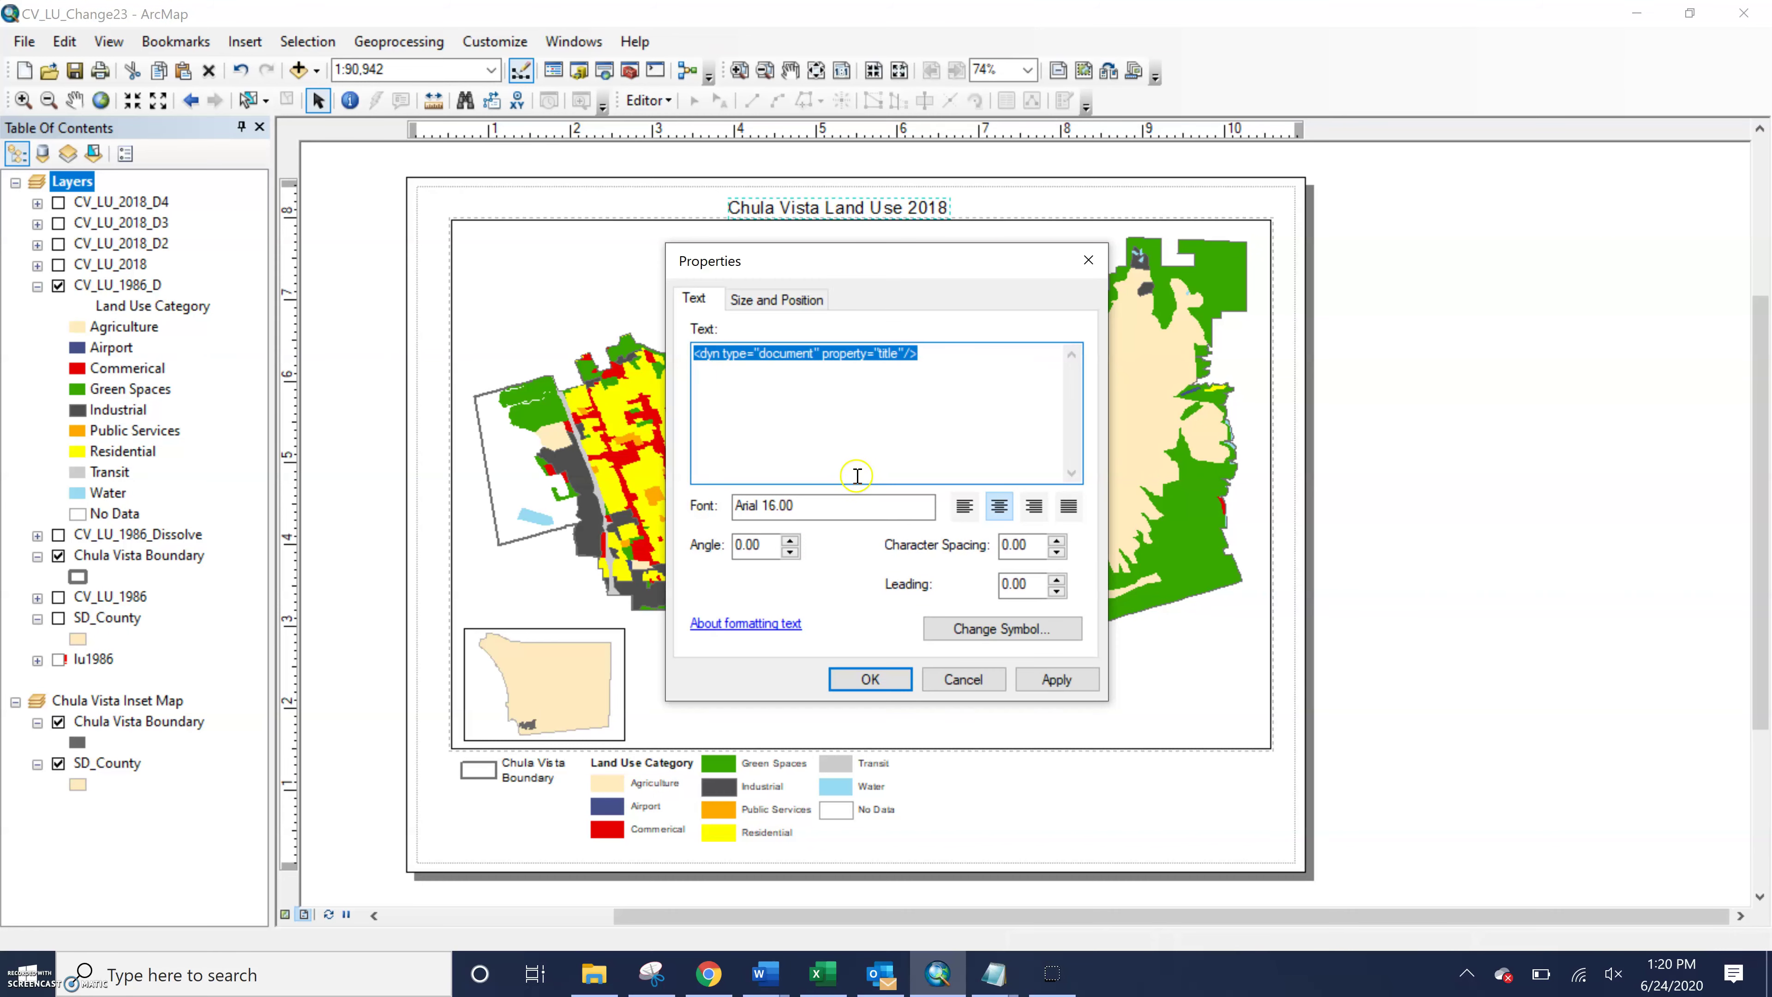
type("Chula Vista Land Use 2018")
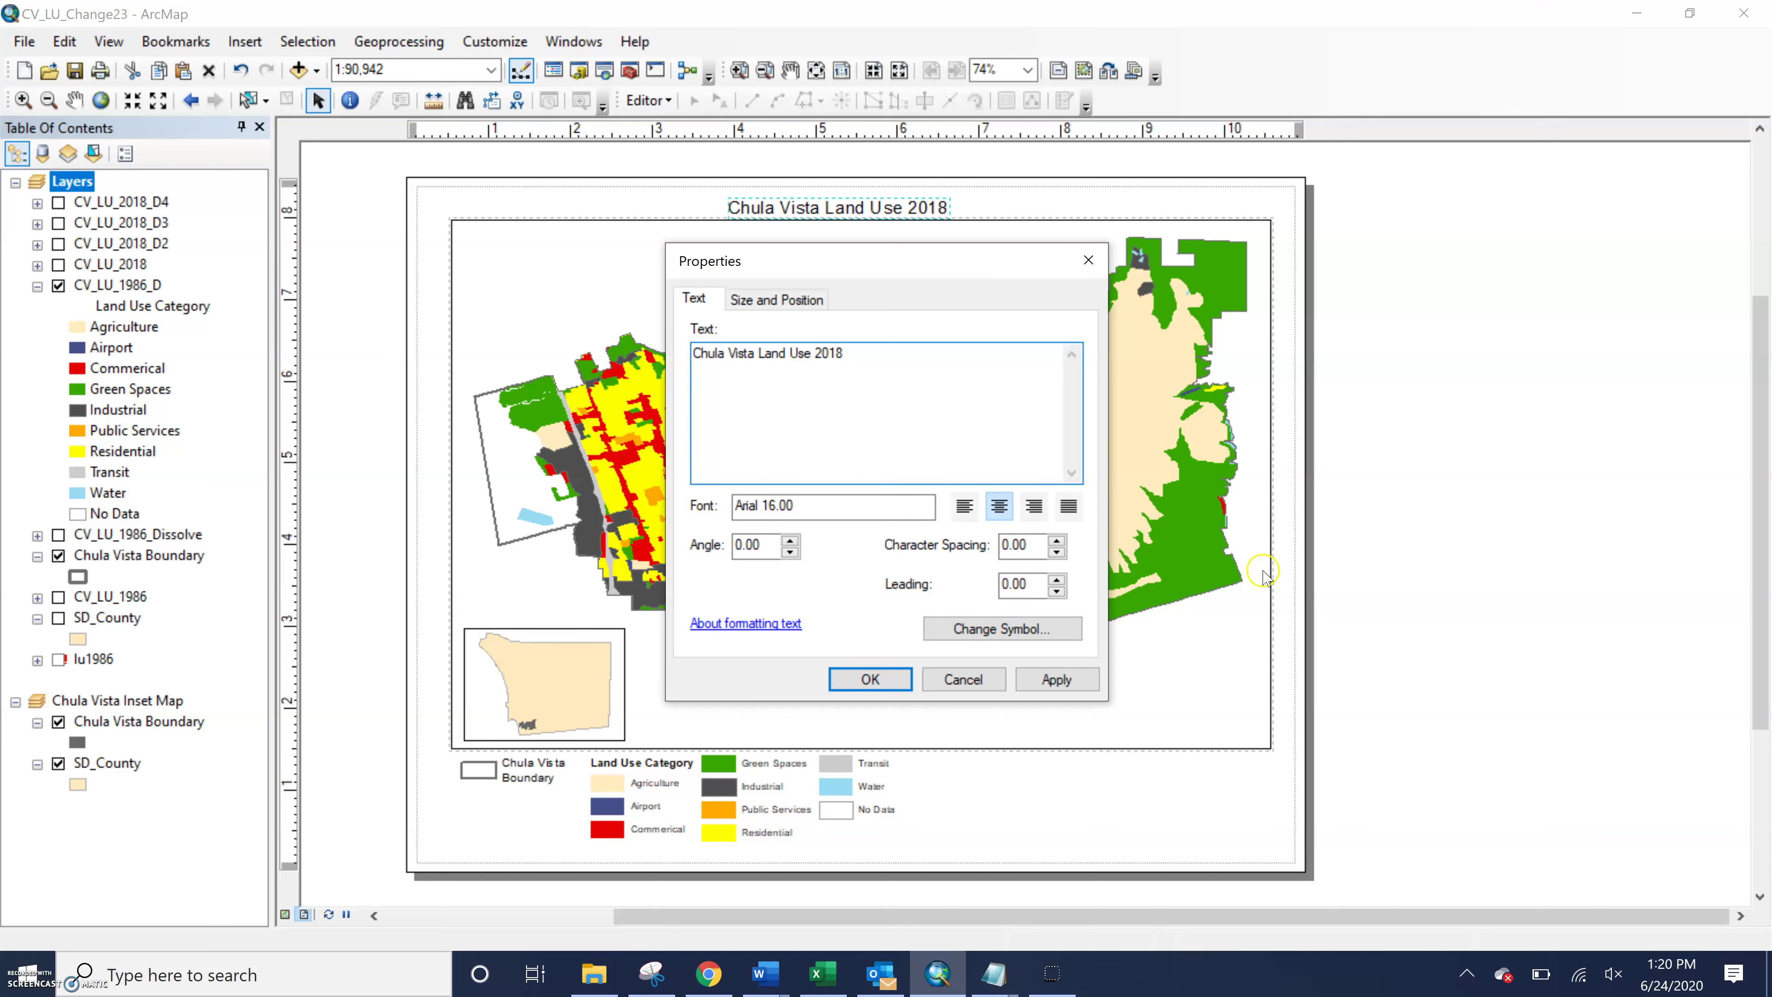
Set the title's font size to 24 and apply the text properties
left_click(1044, 622)
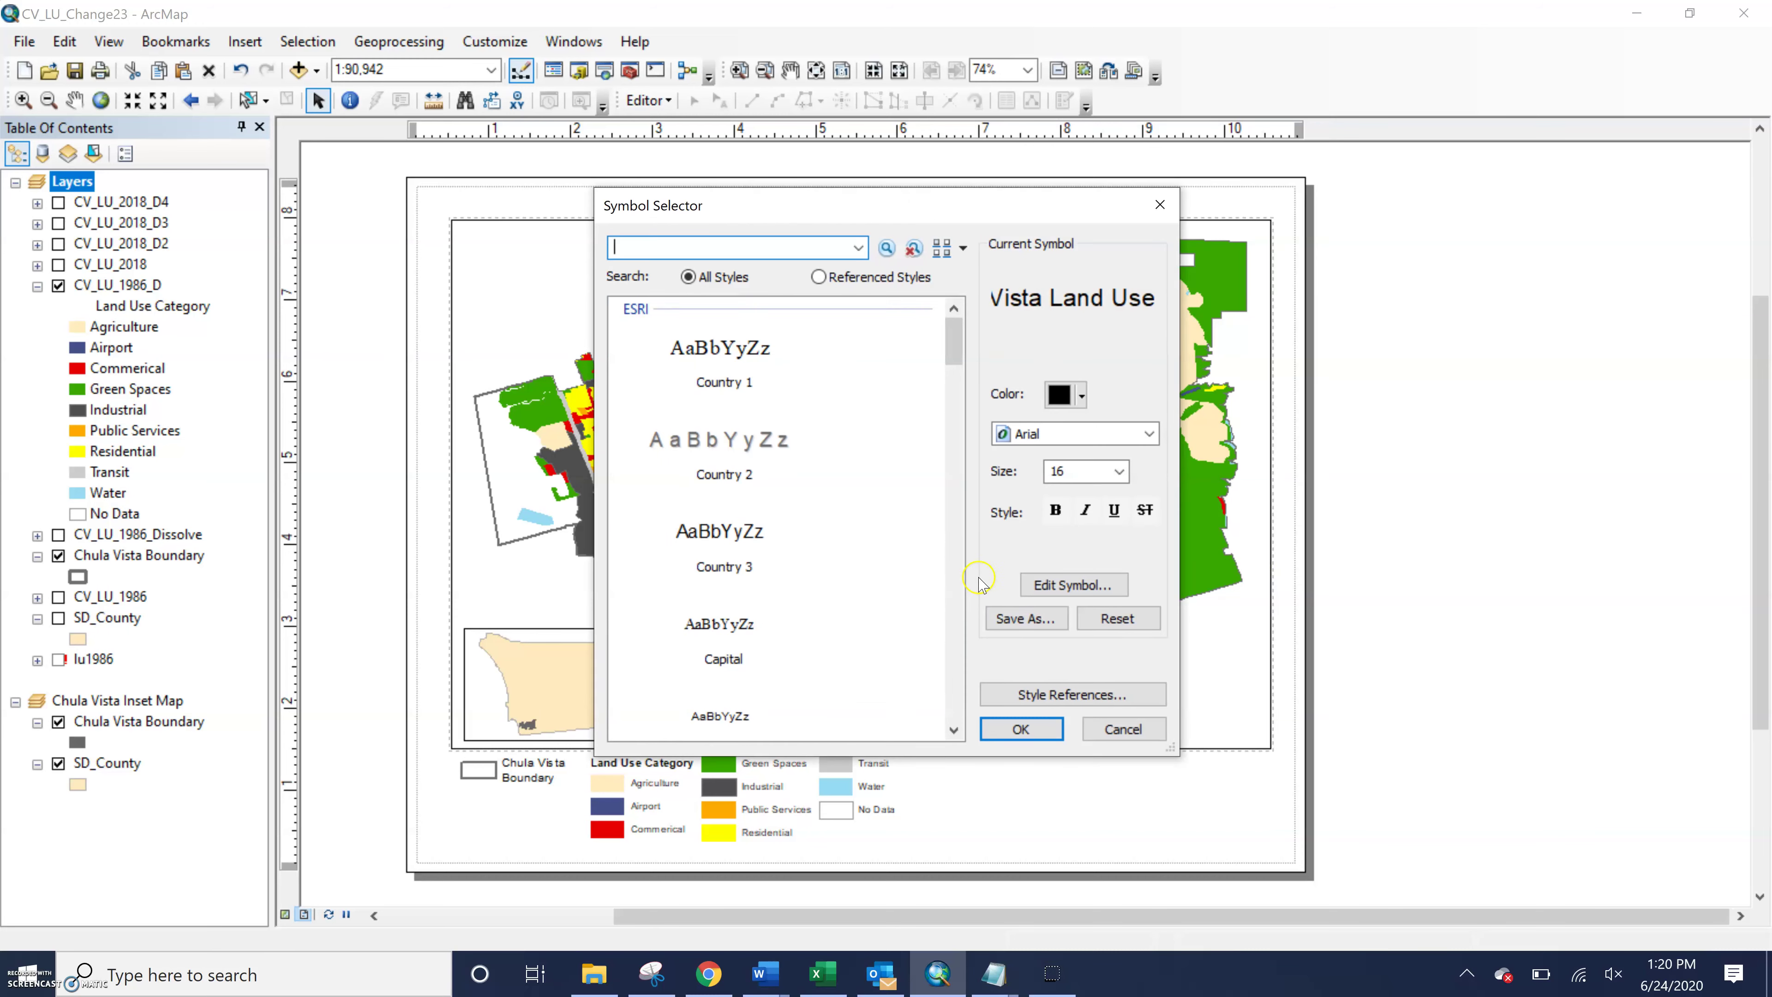
left_click(1120, 472)
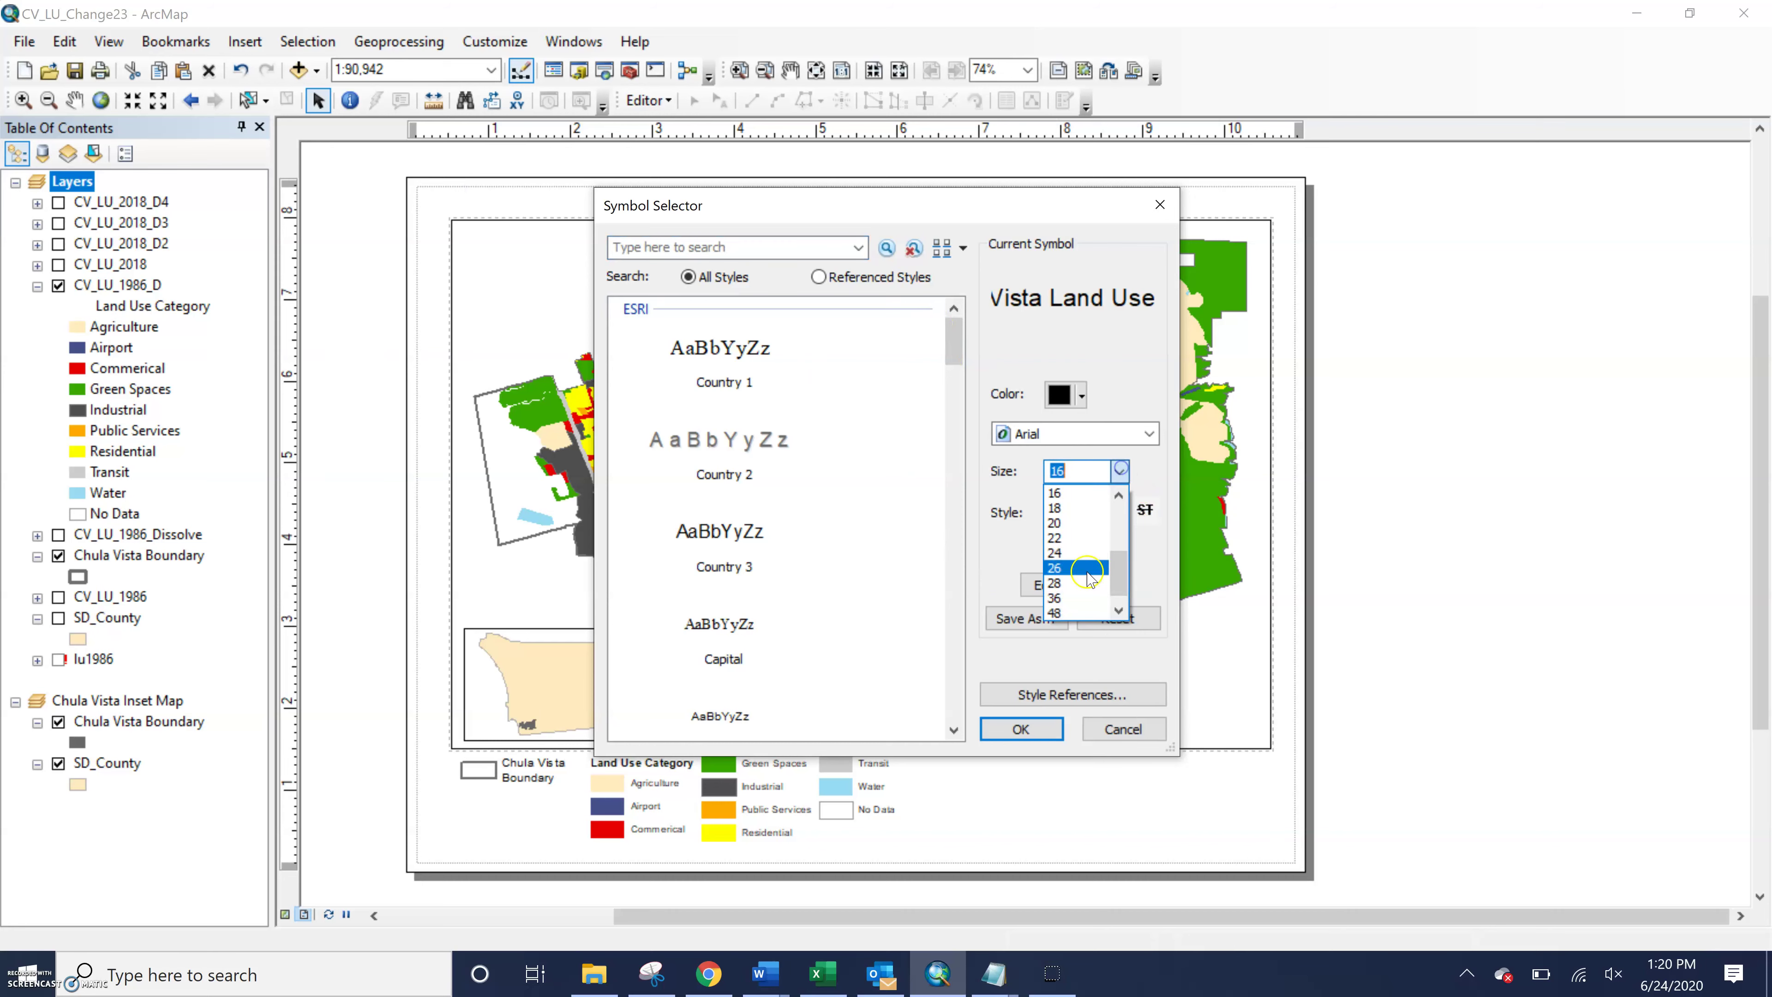
left_click(1086, 562)
left_click(1026, 728)
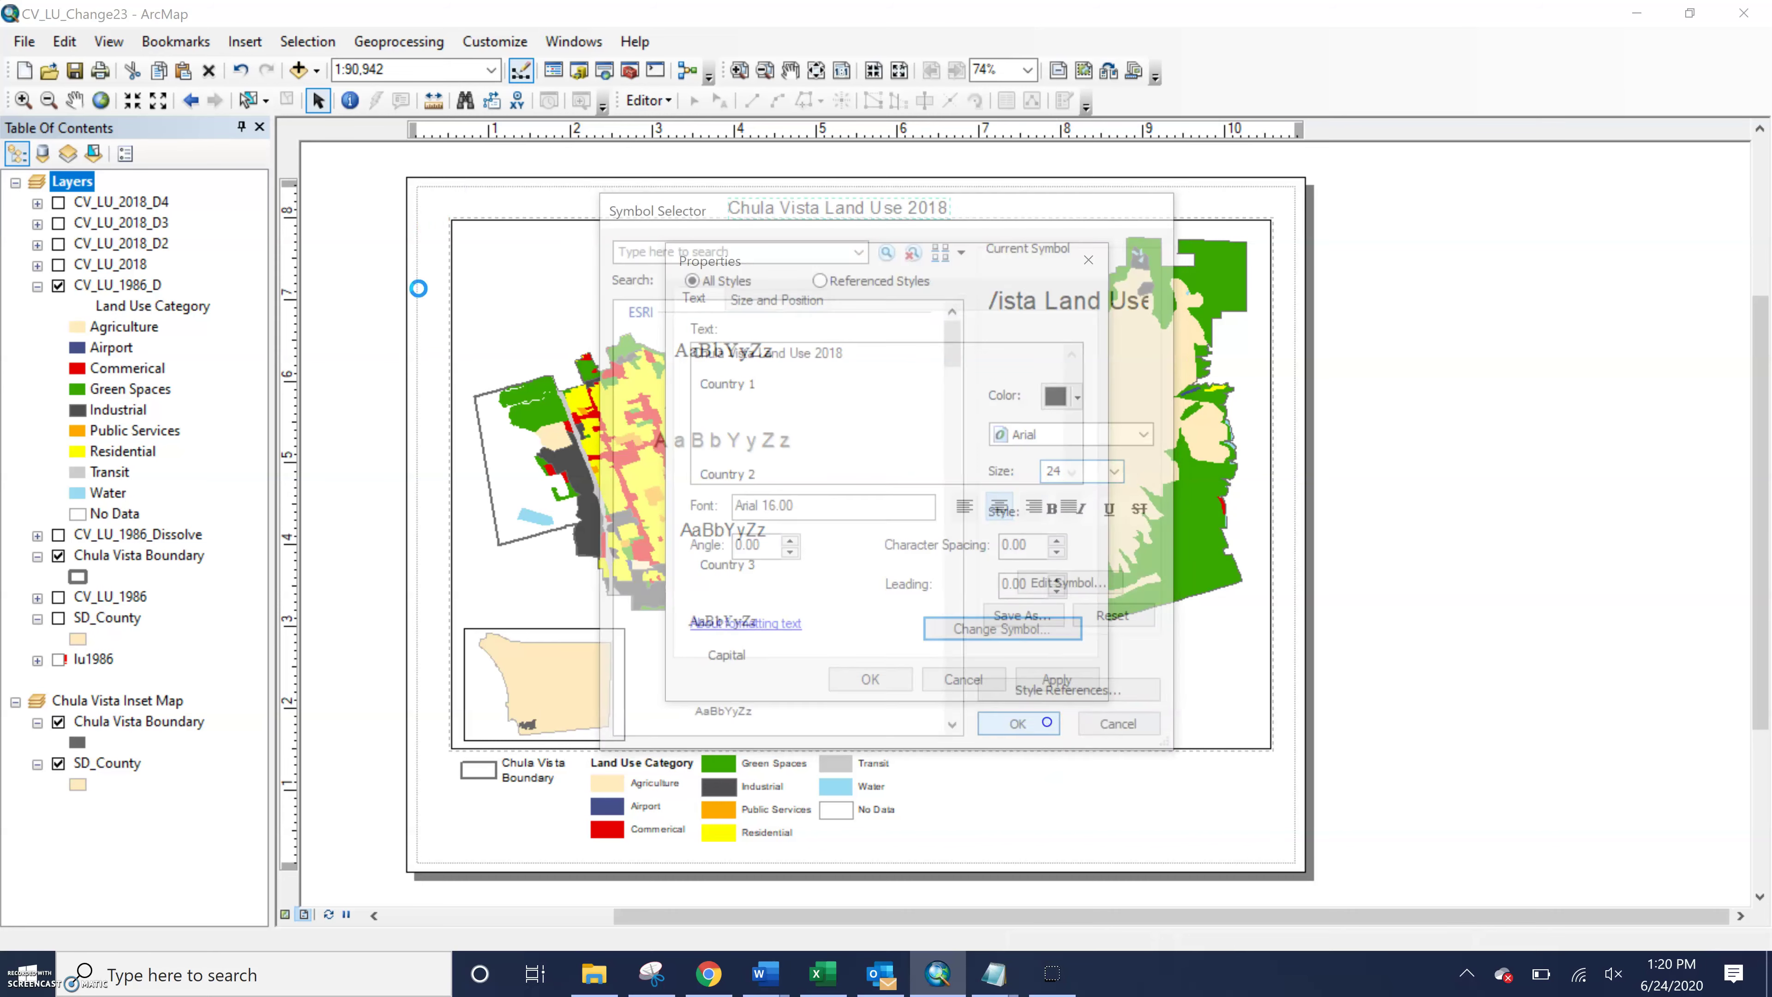
left_click(1046, 679)
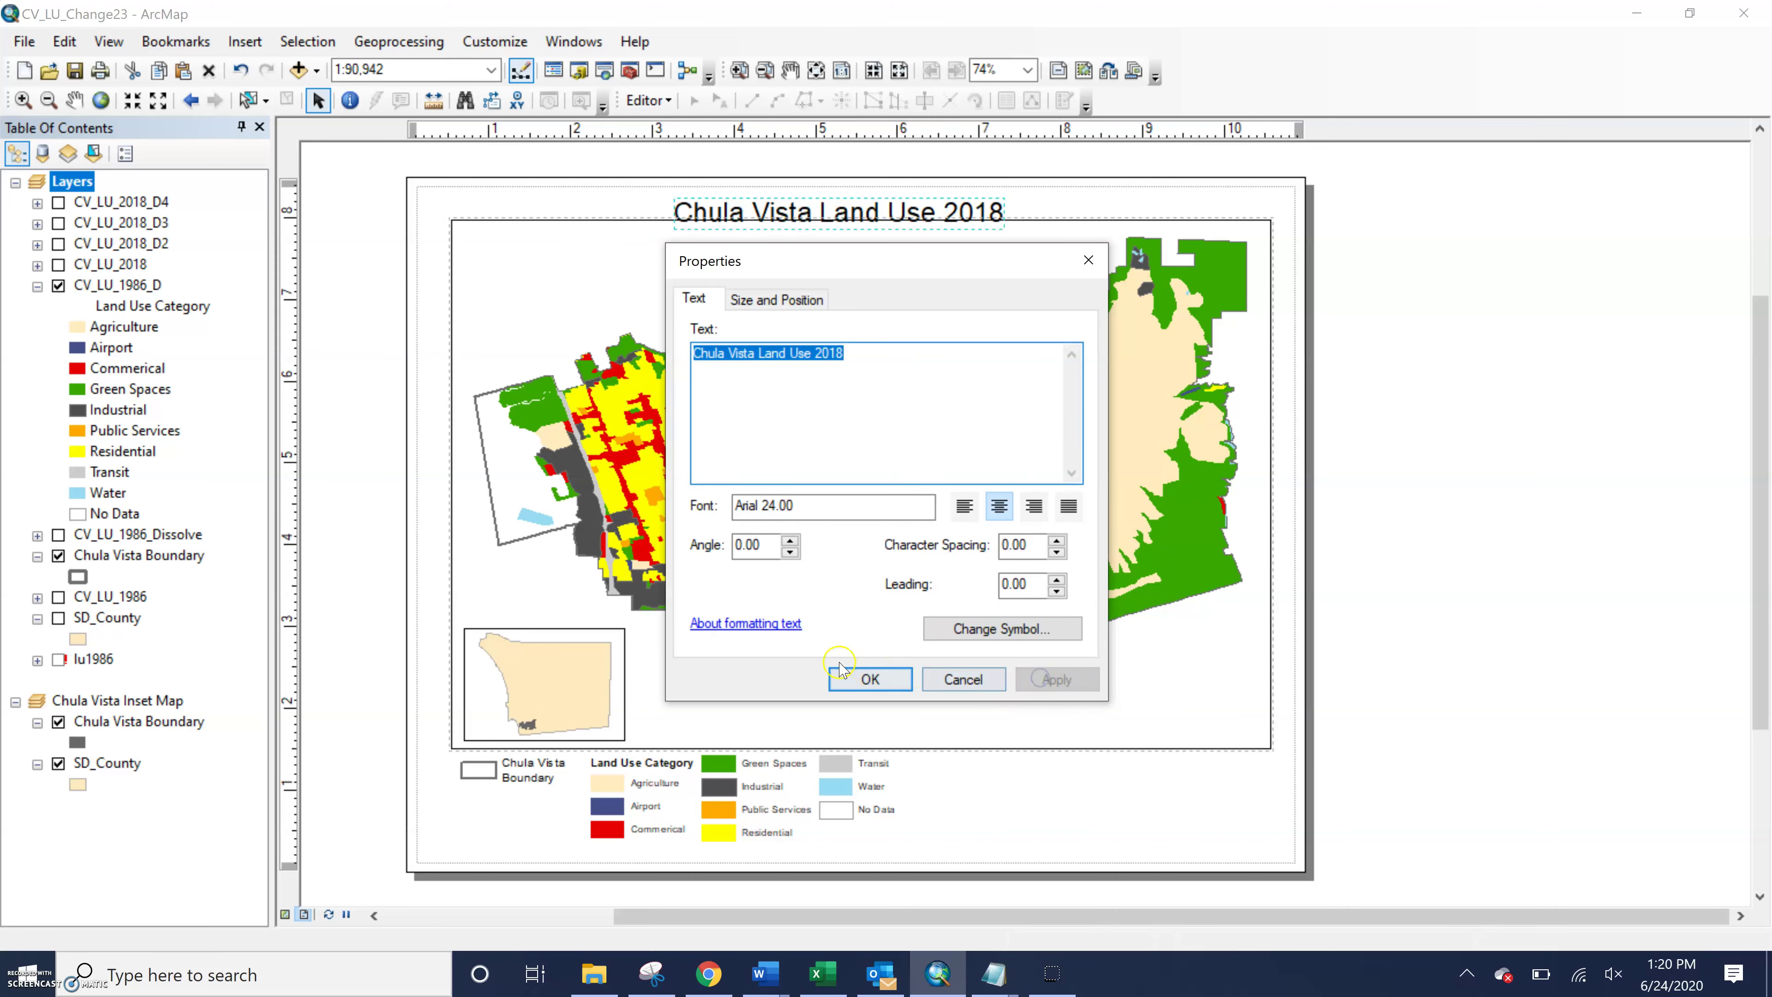
left_click(870, 679)
Move the title into the upper-left area of the main map frame
left_click_drag(847, 213, 851, 221)
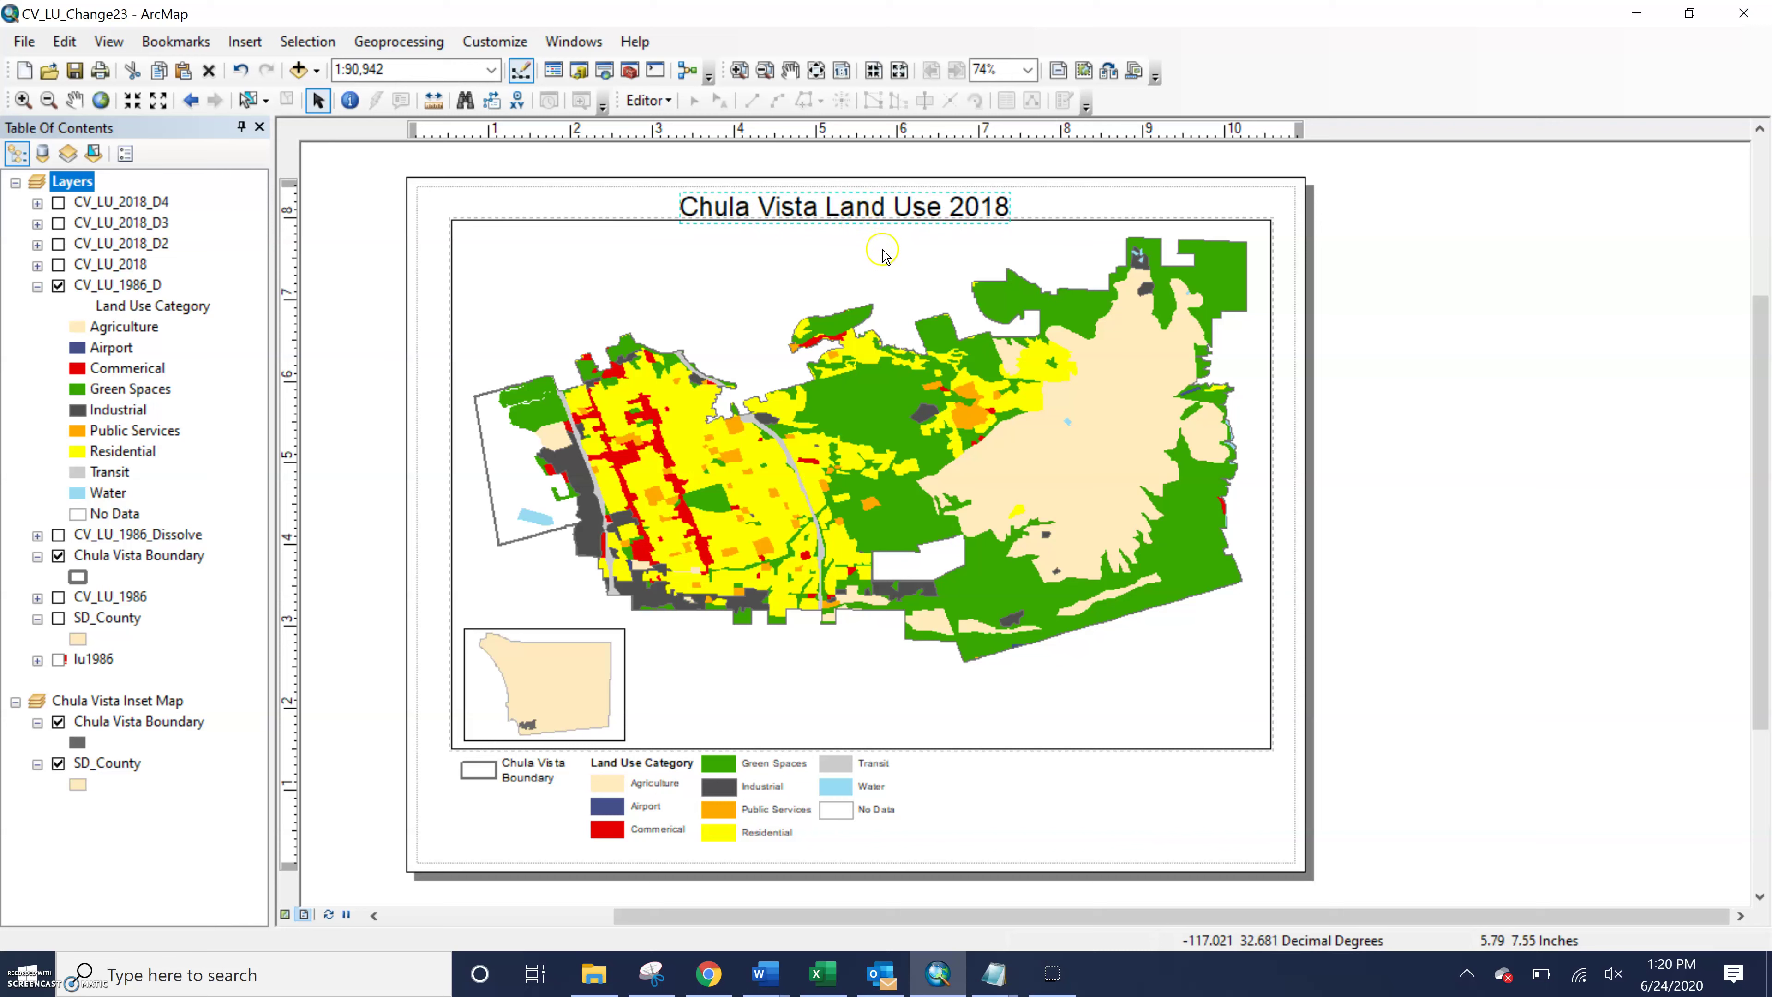
left_click(959, 227)
left_click_drag(859, 201, 663, 249)
left_click(782, 259)
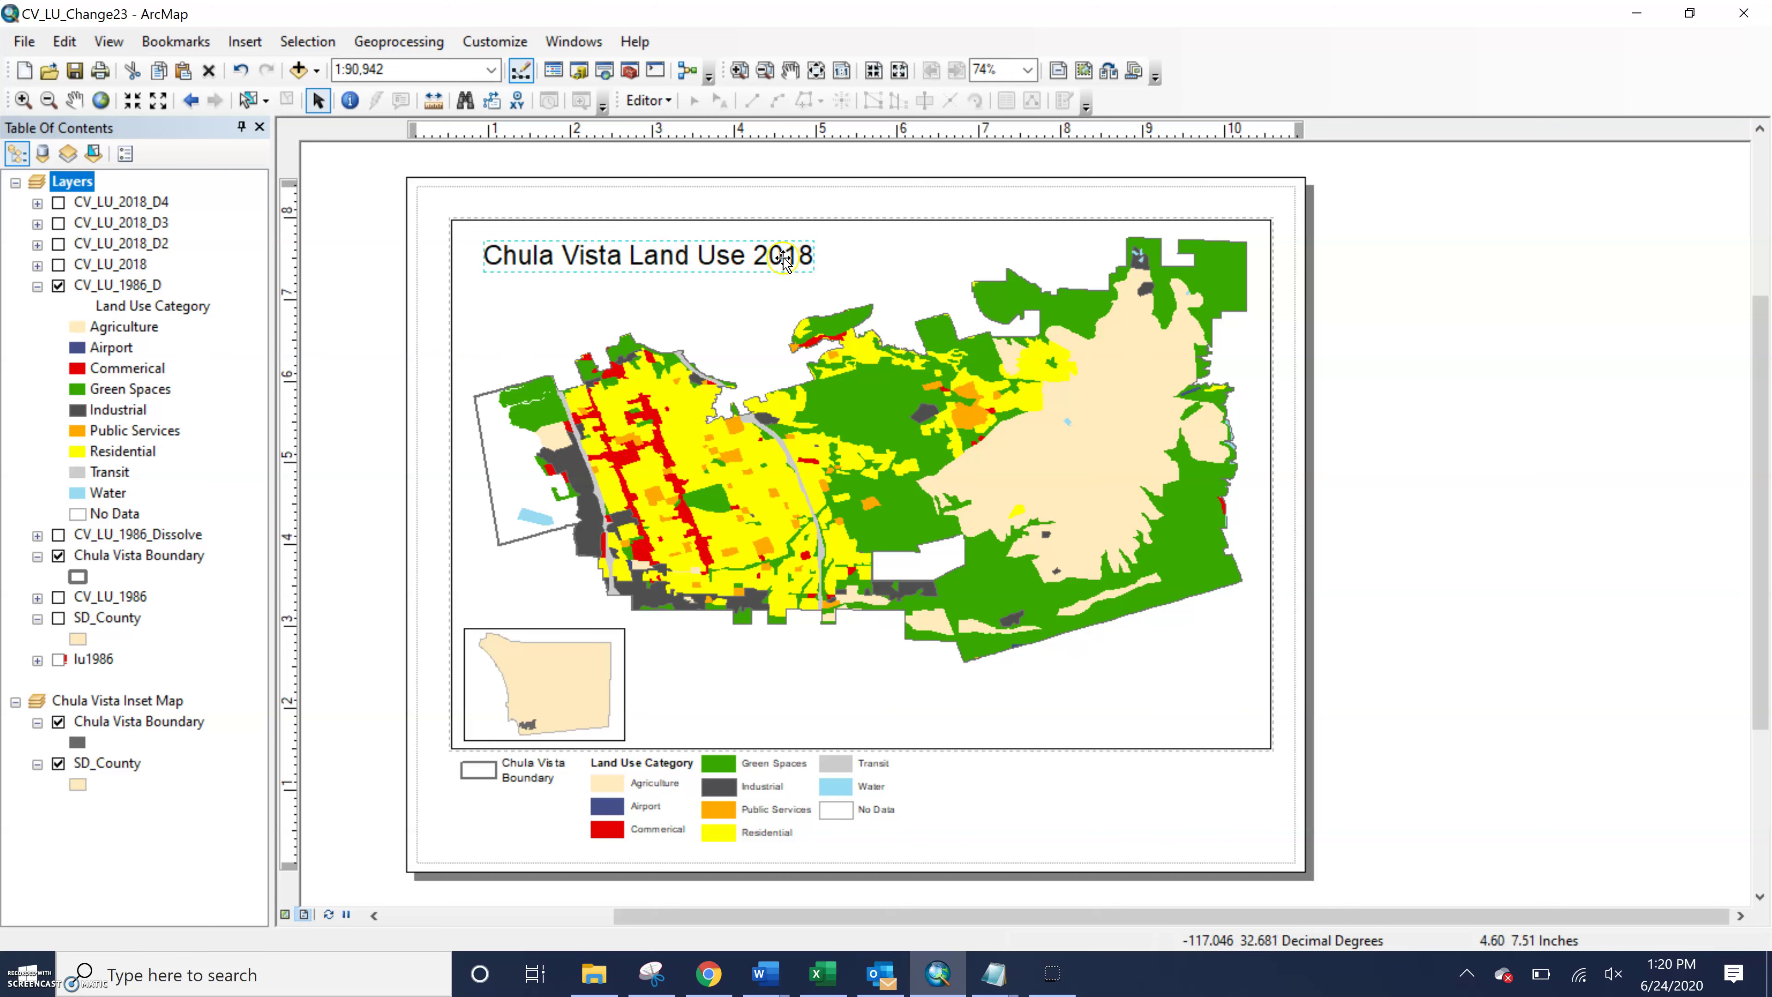
Examine the formatted and advanced text options for the title's symbol without changing them
double_click(696, 264)
left_click(1053, 628)
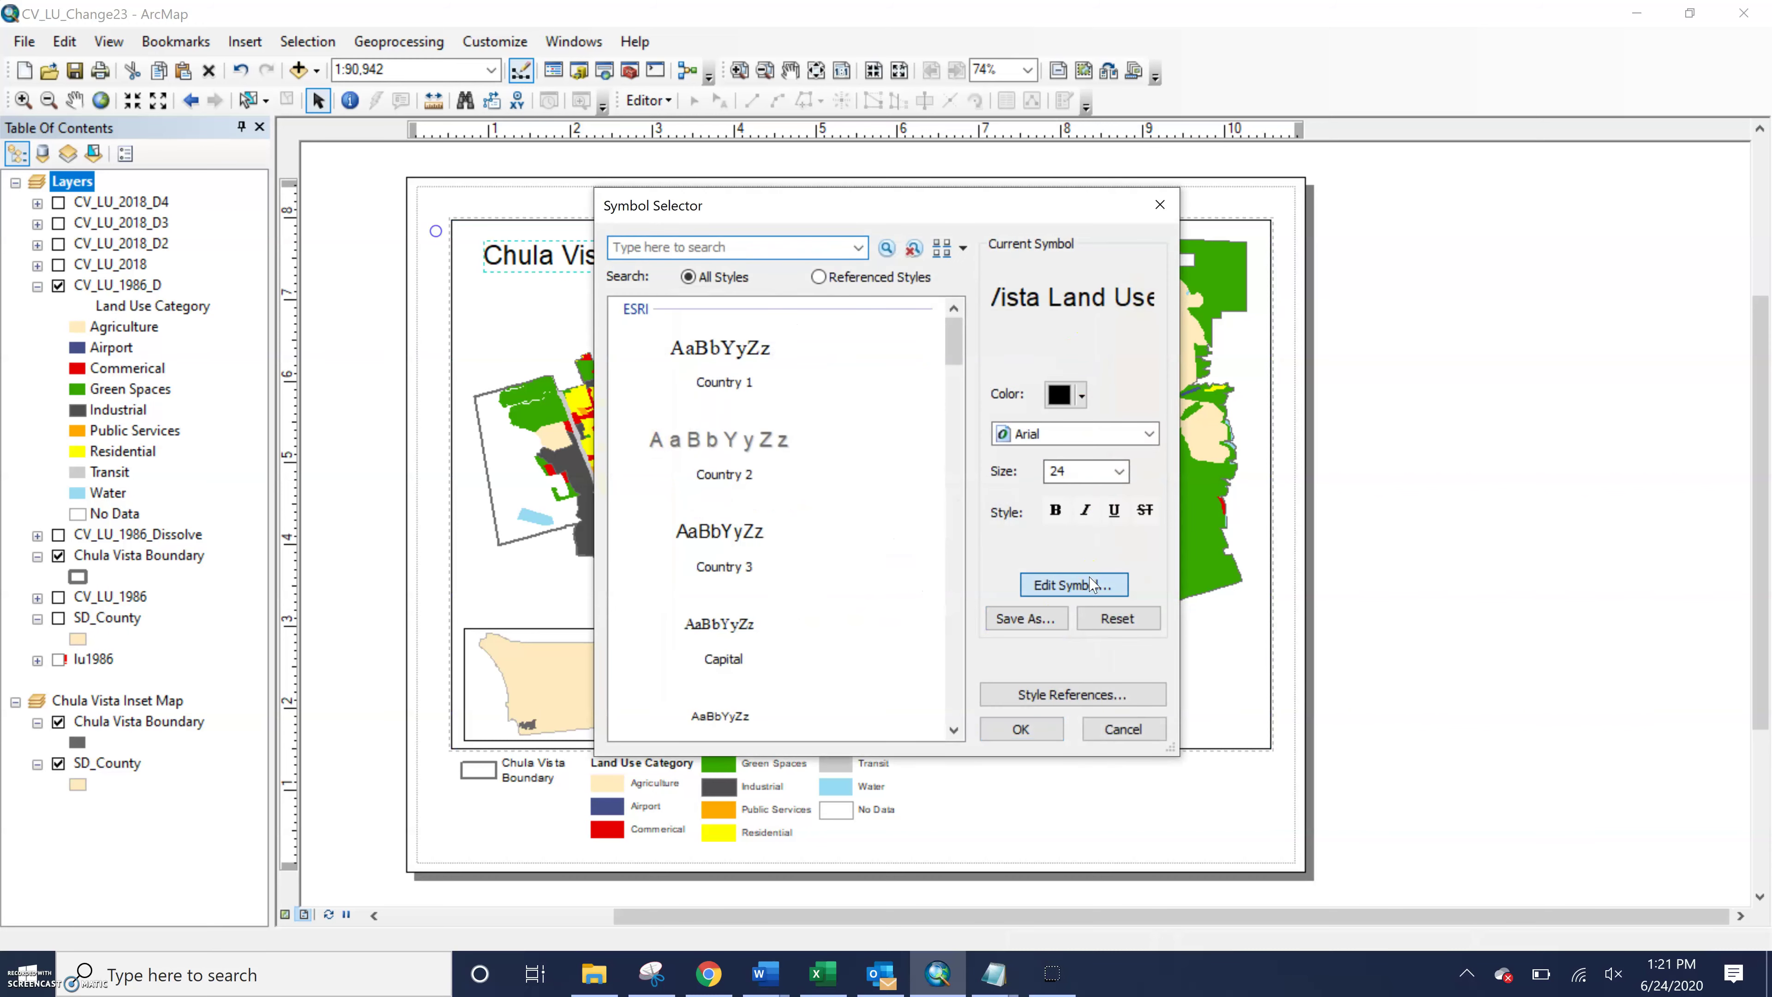
left_click(1092, 585)
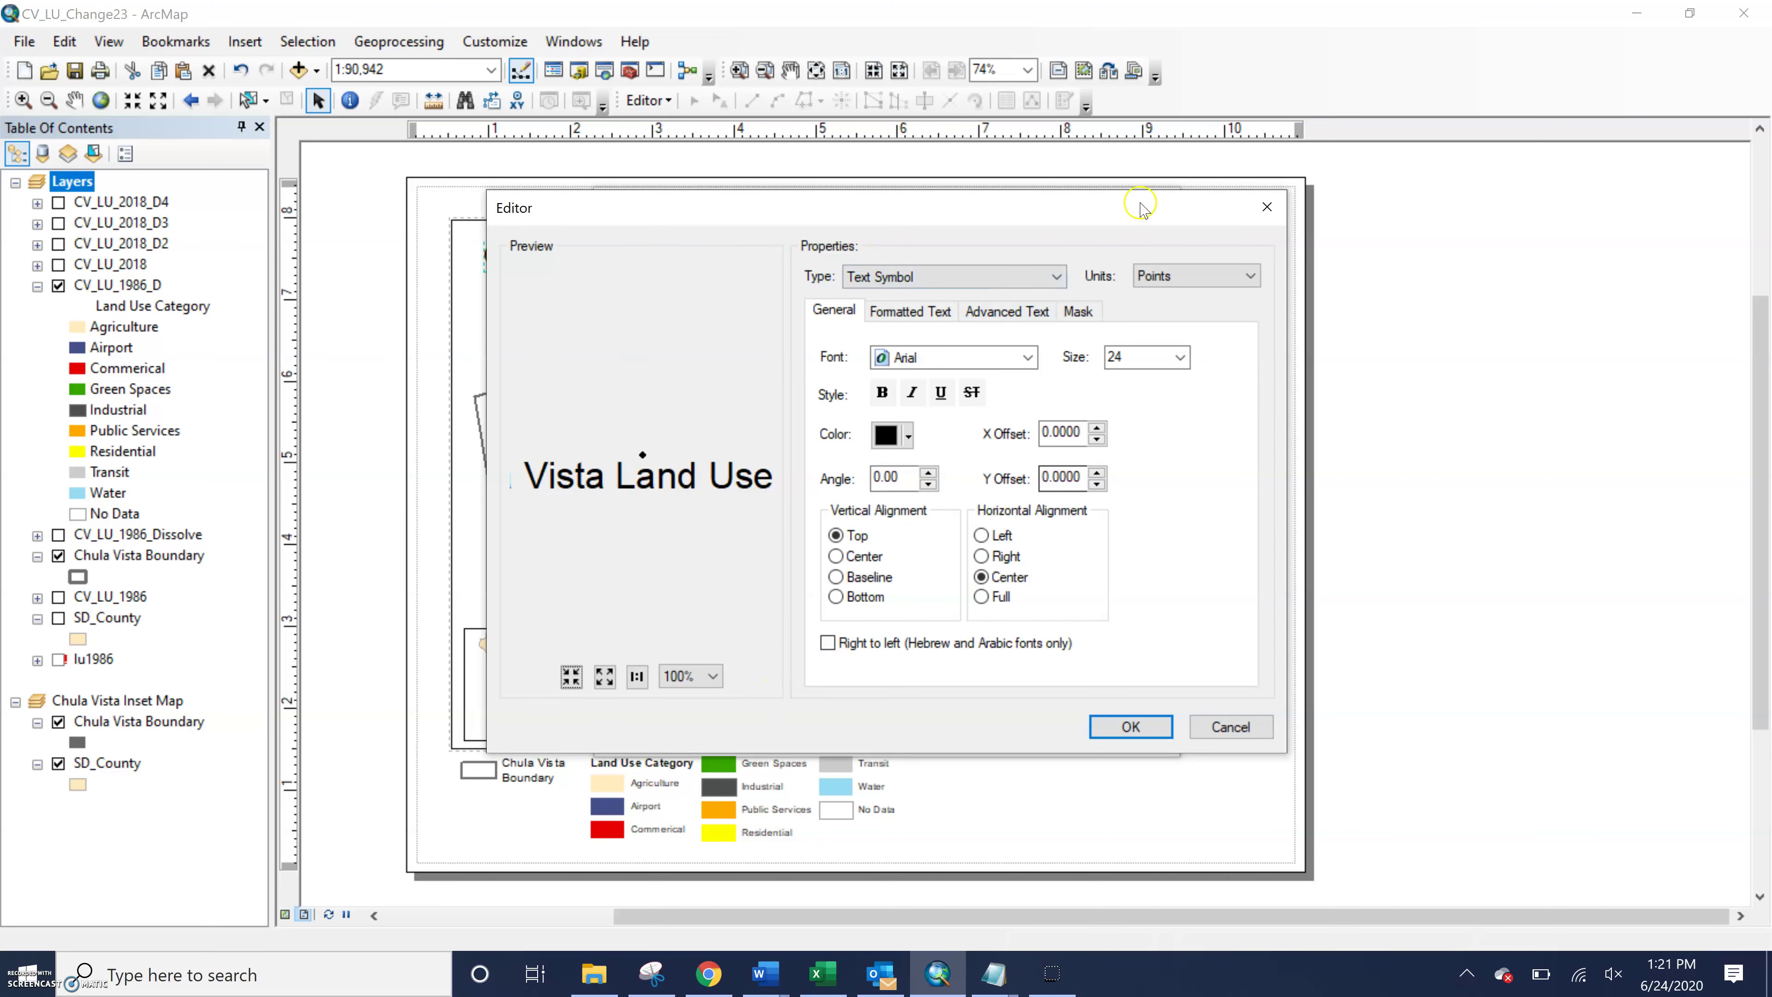
left_click(909, 312)
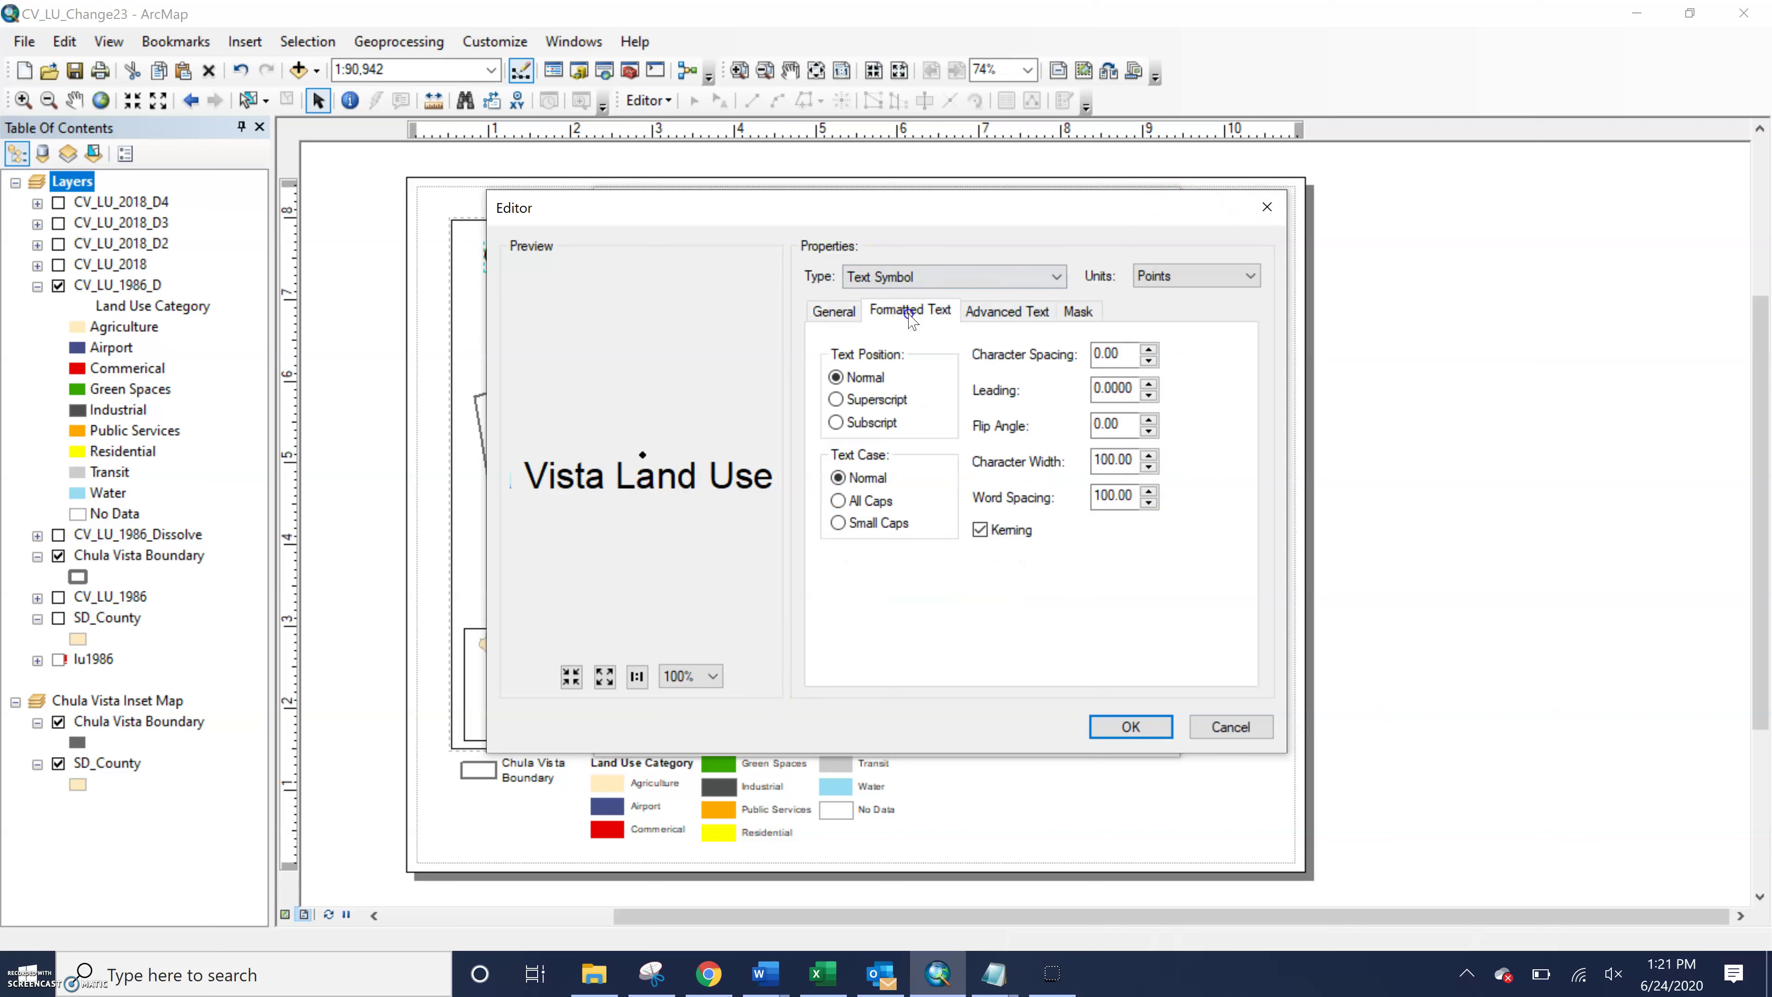
left_click(985, 312)
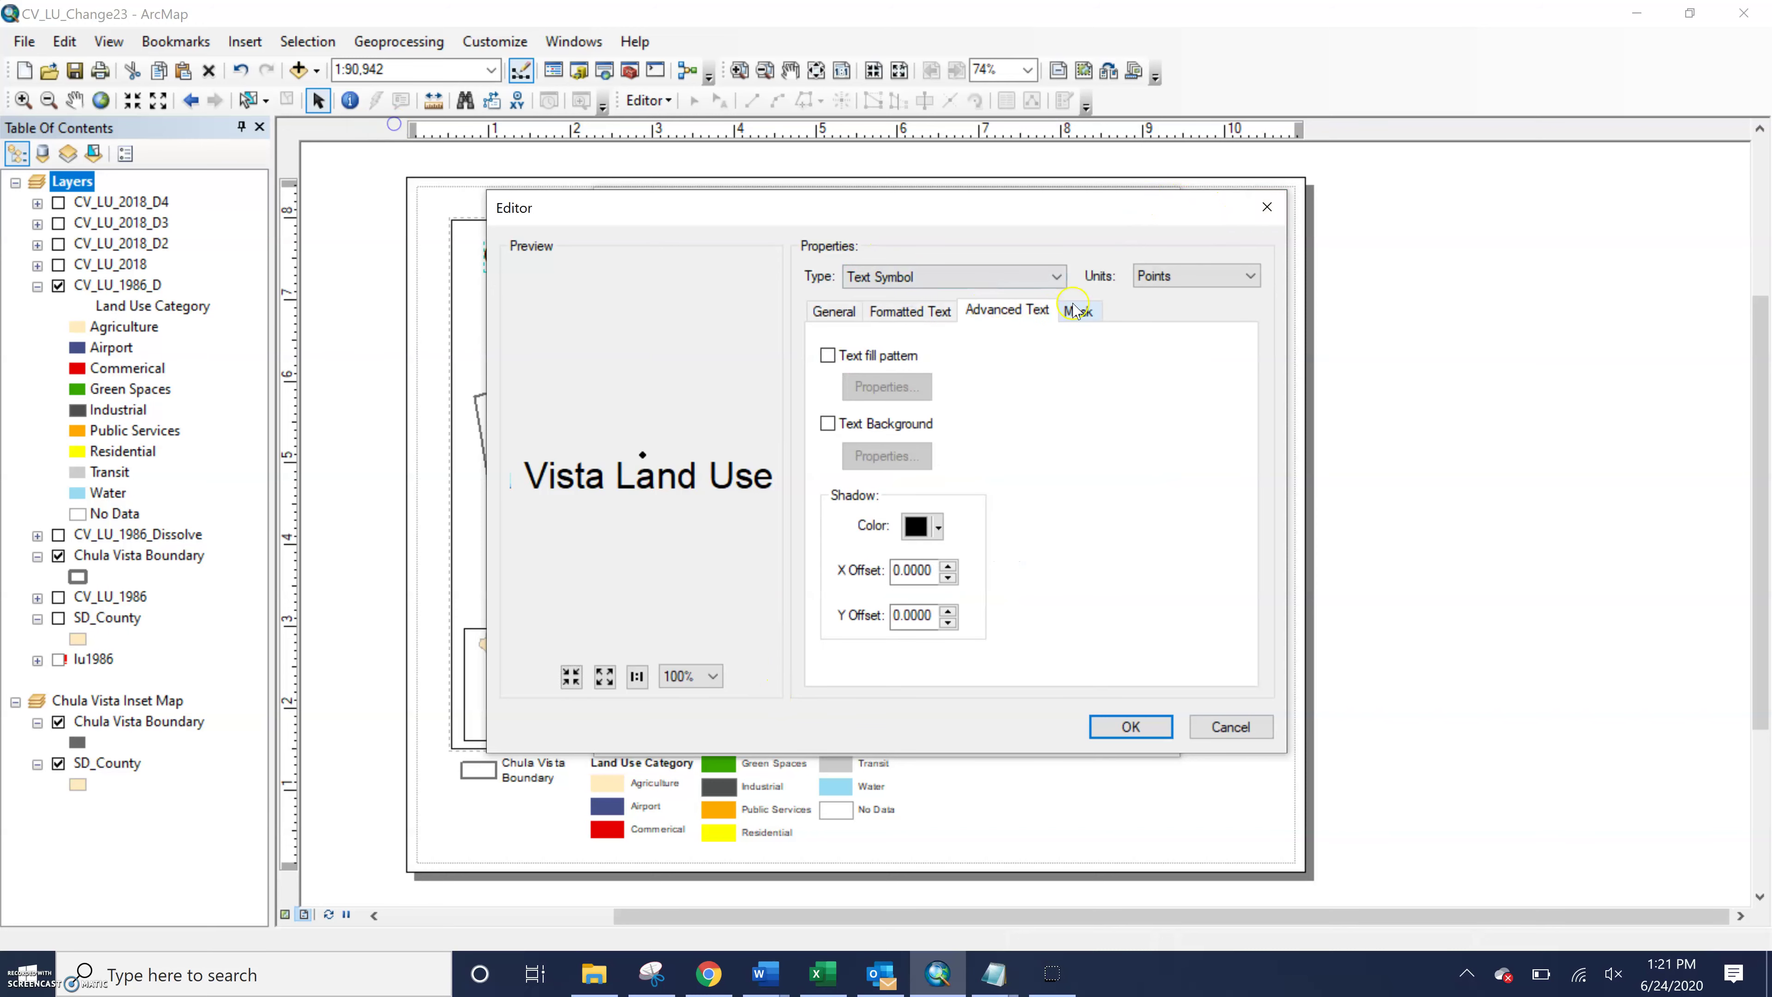
left_click(1268, 207)
left_click(1123, 728)
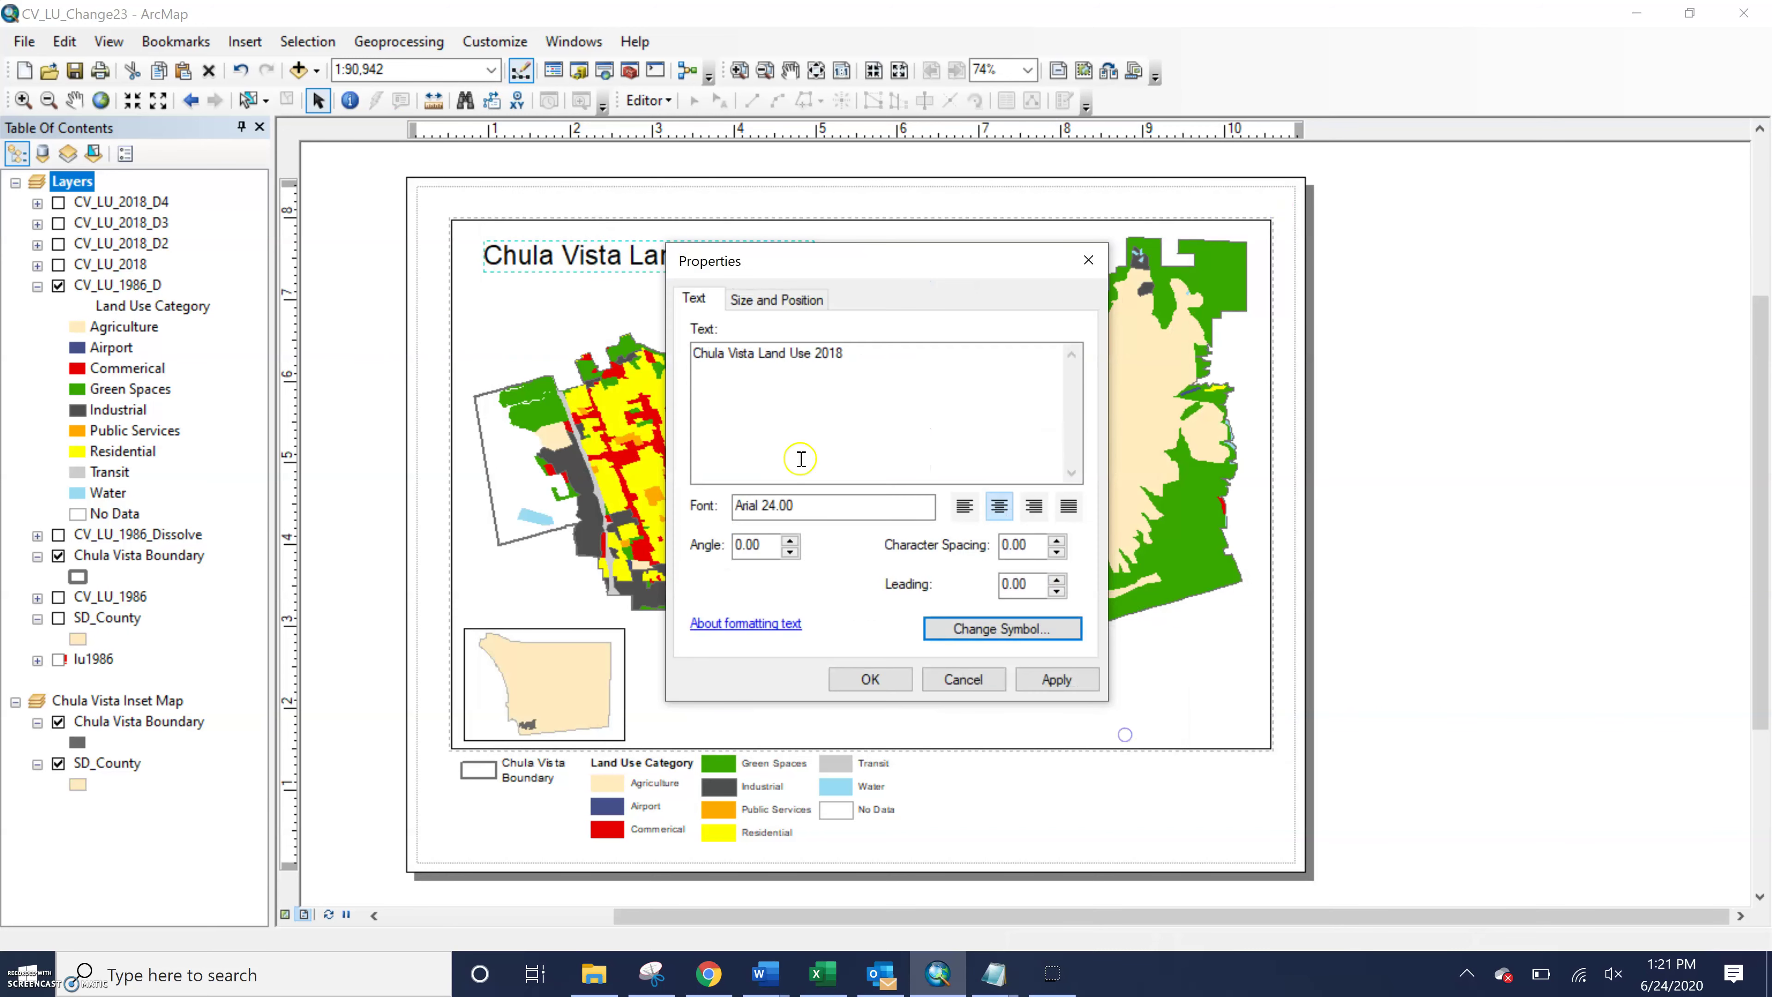
left_click(962, 679)
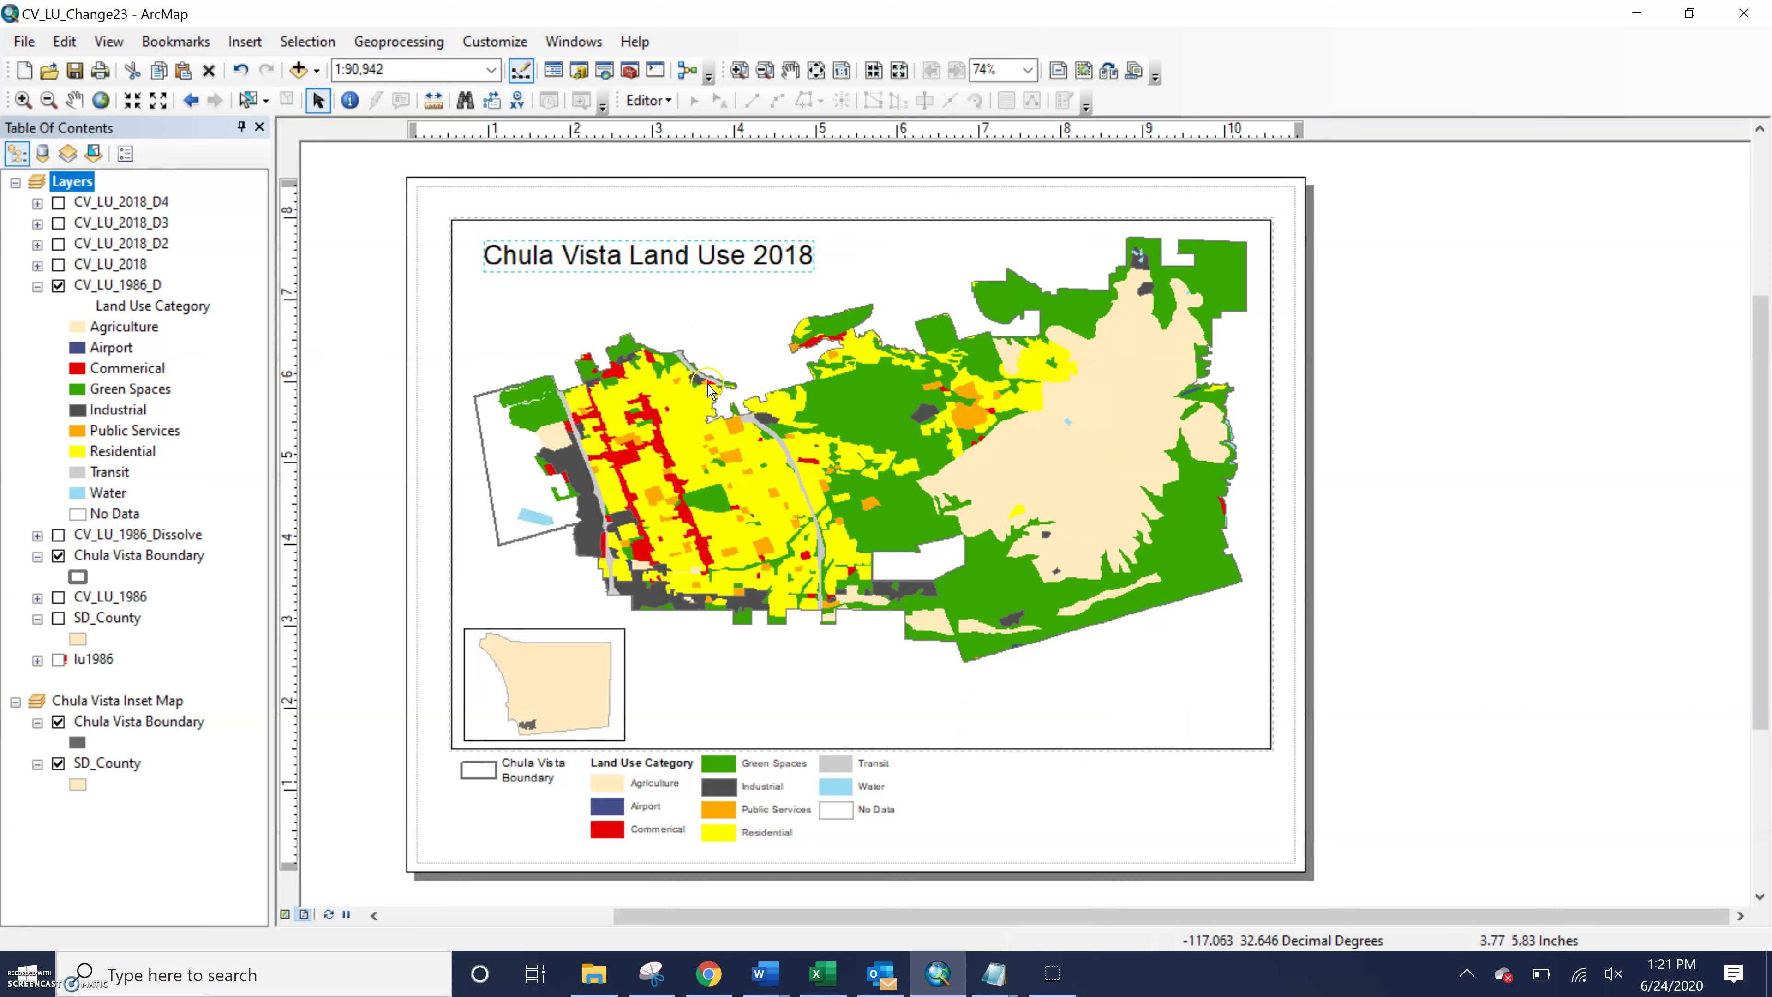
Set the title's font size to 36 and reposition it inside the main map frame's upper-left corner
double_click(633, 246)
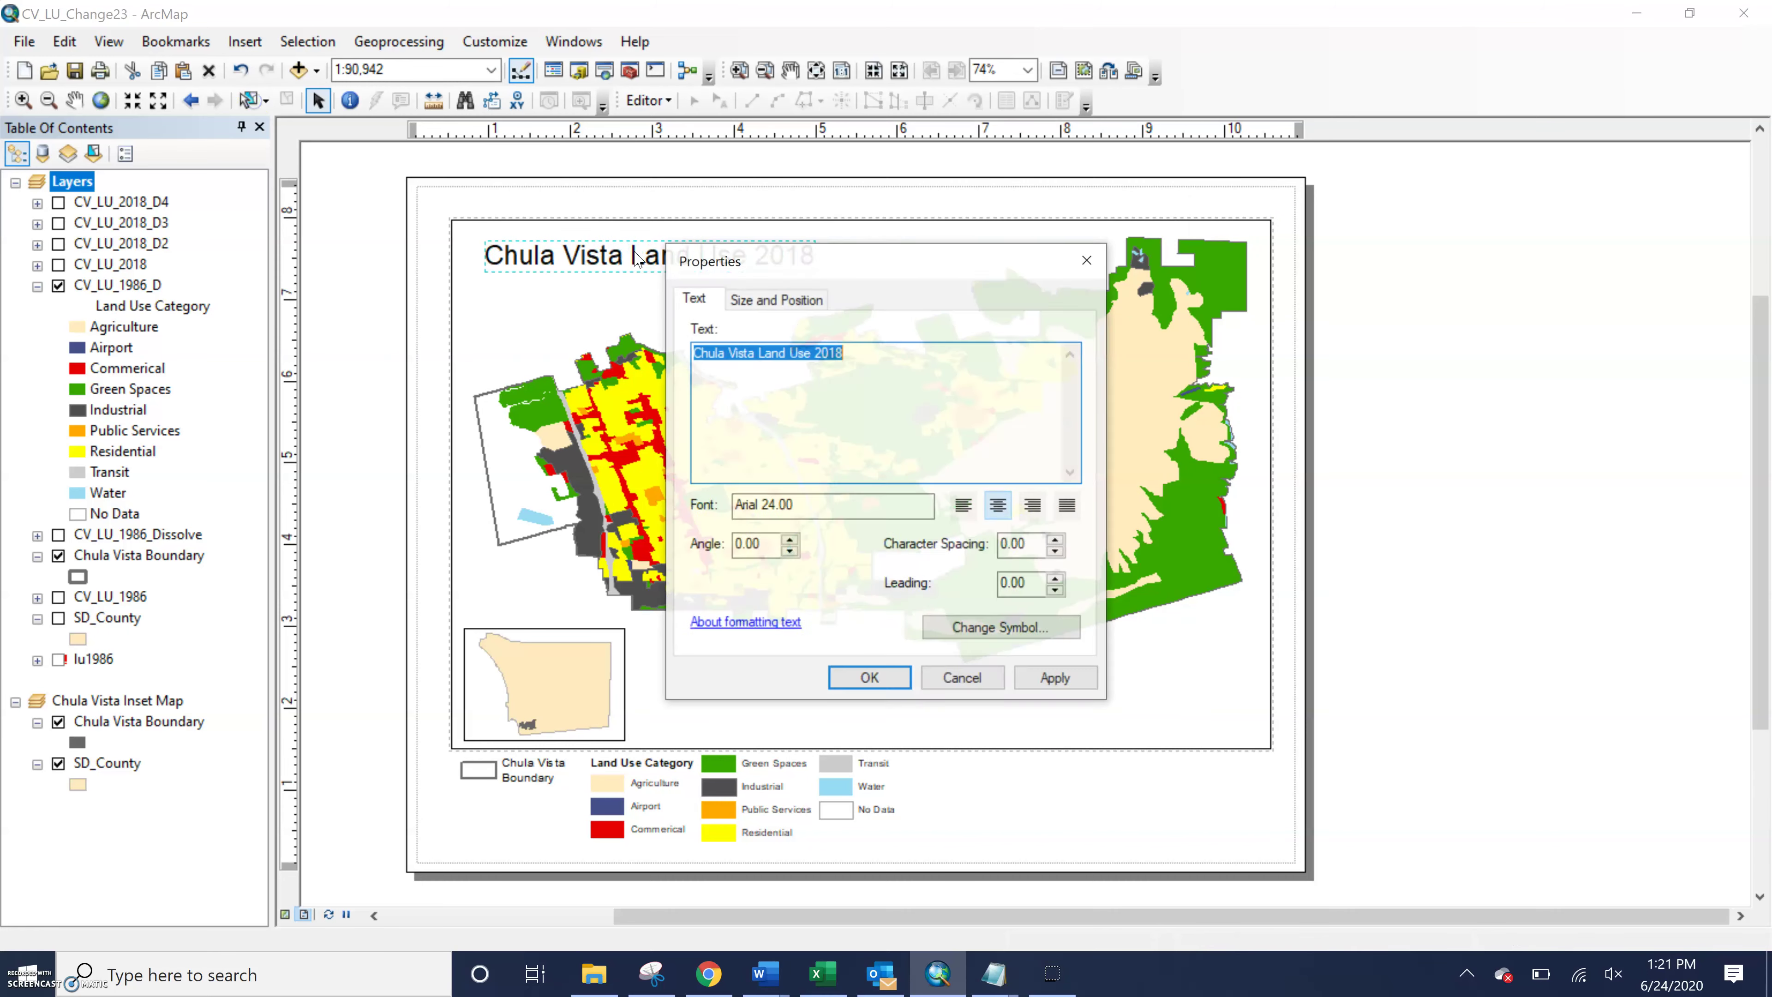
left_click(989, 629)
left_click(1119, 471)
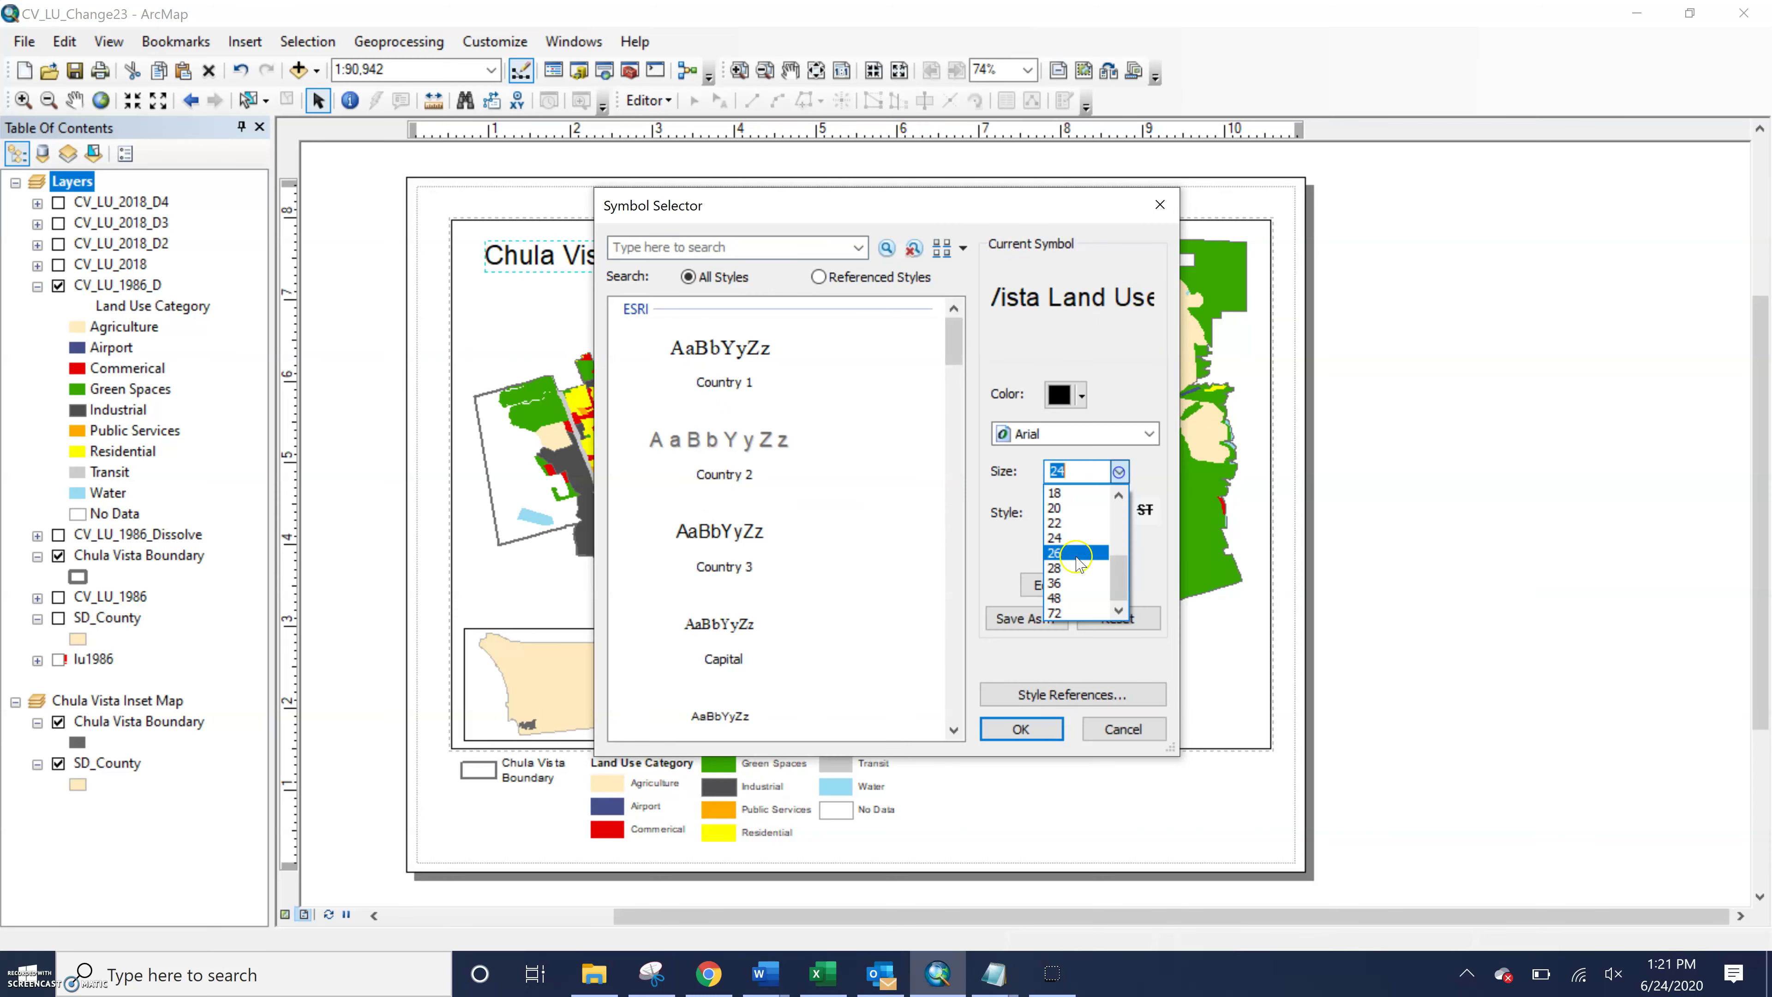
left_click(1068, 583)
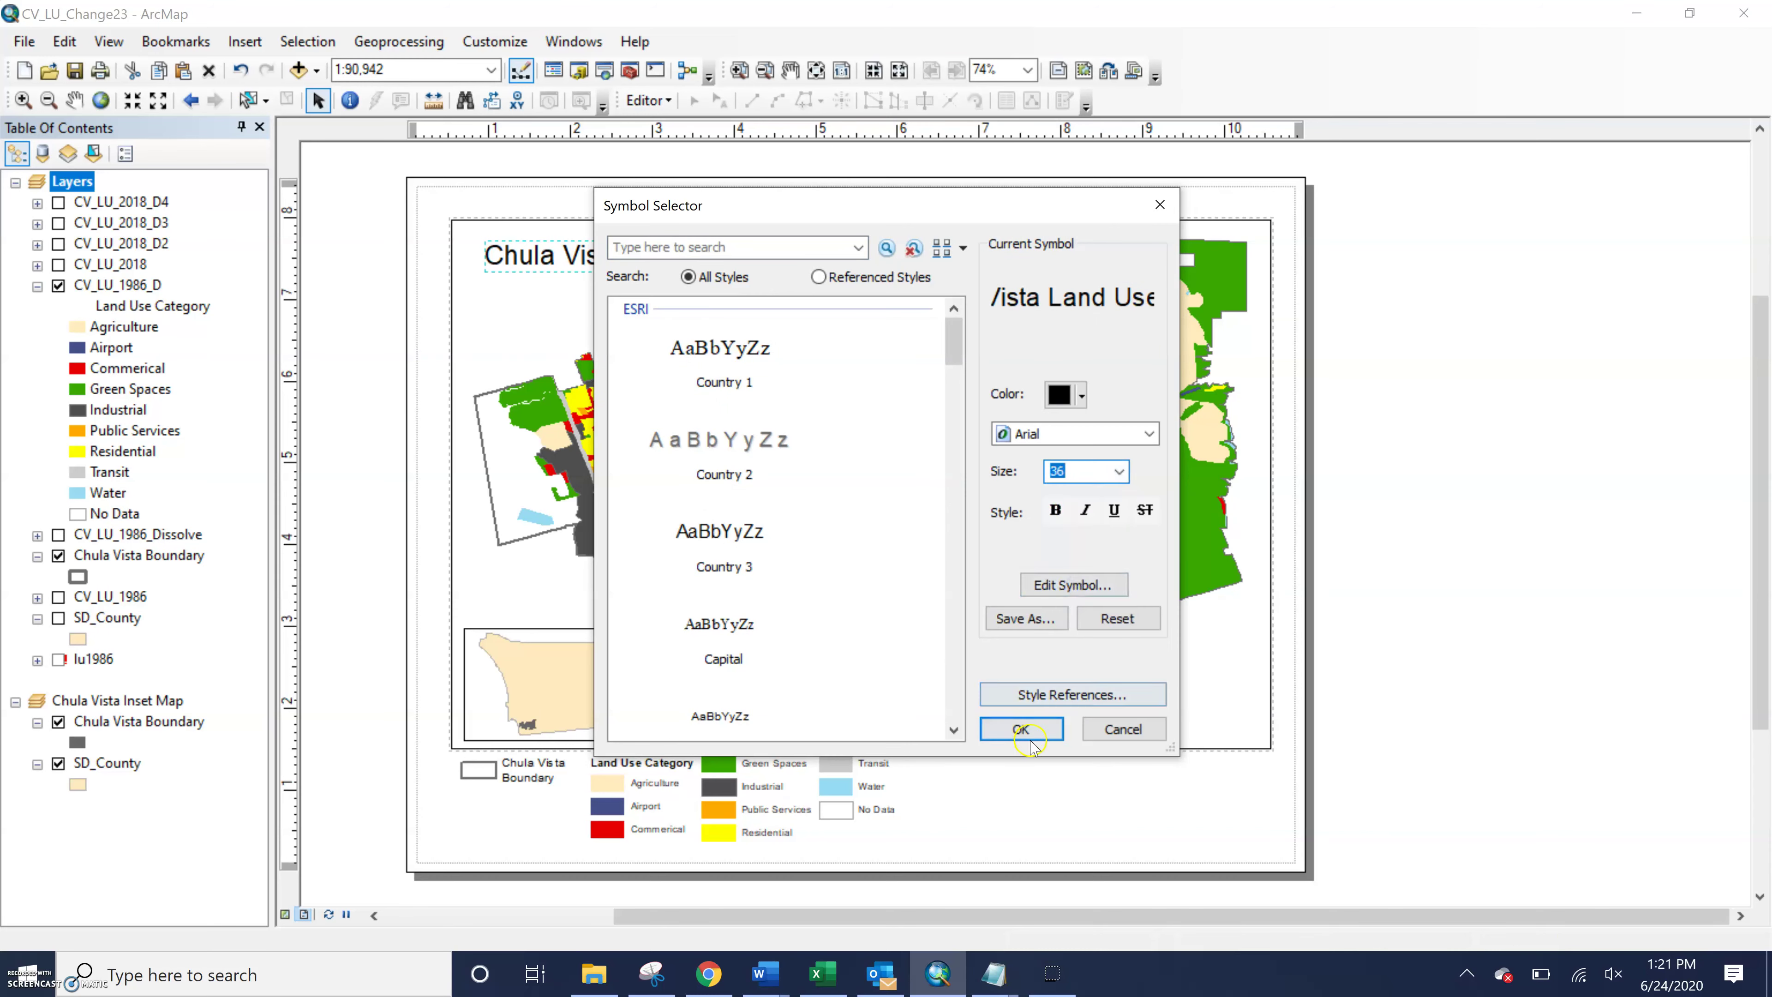
left_click(1031, 730)
left_click(1053, 678)
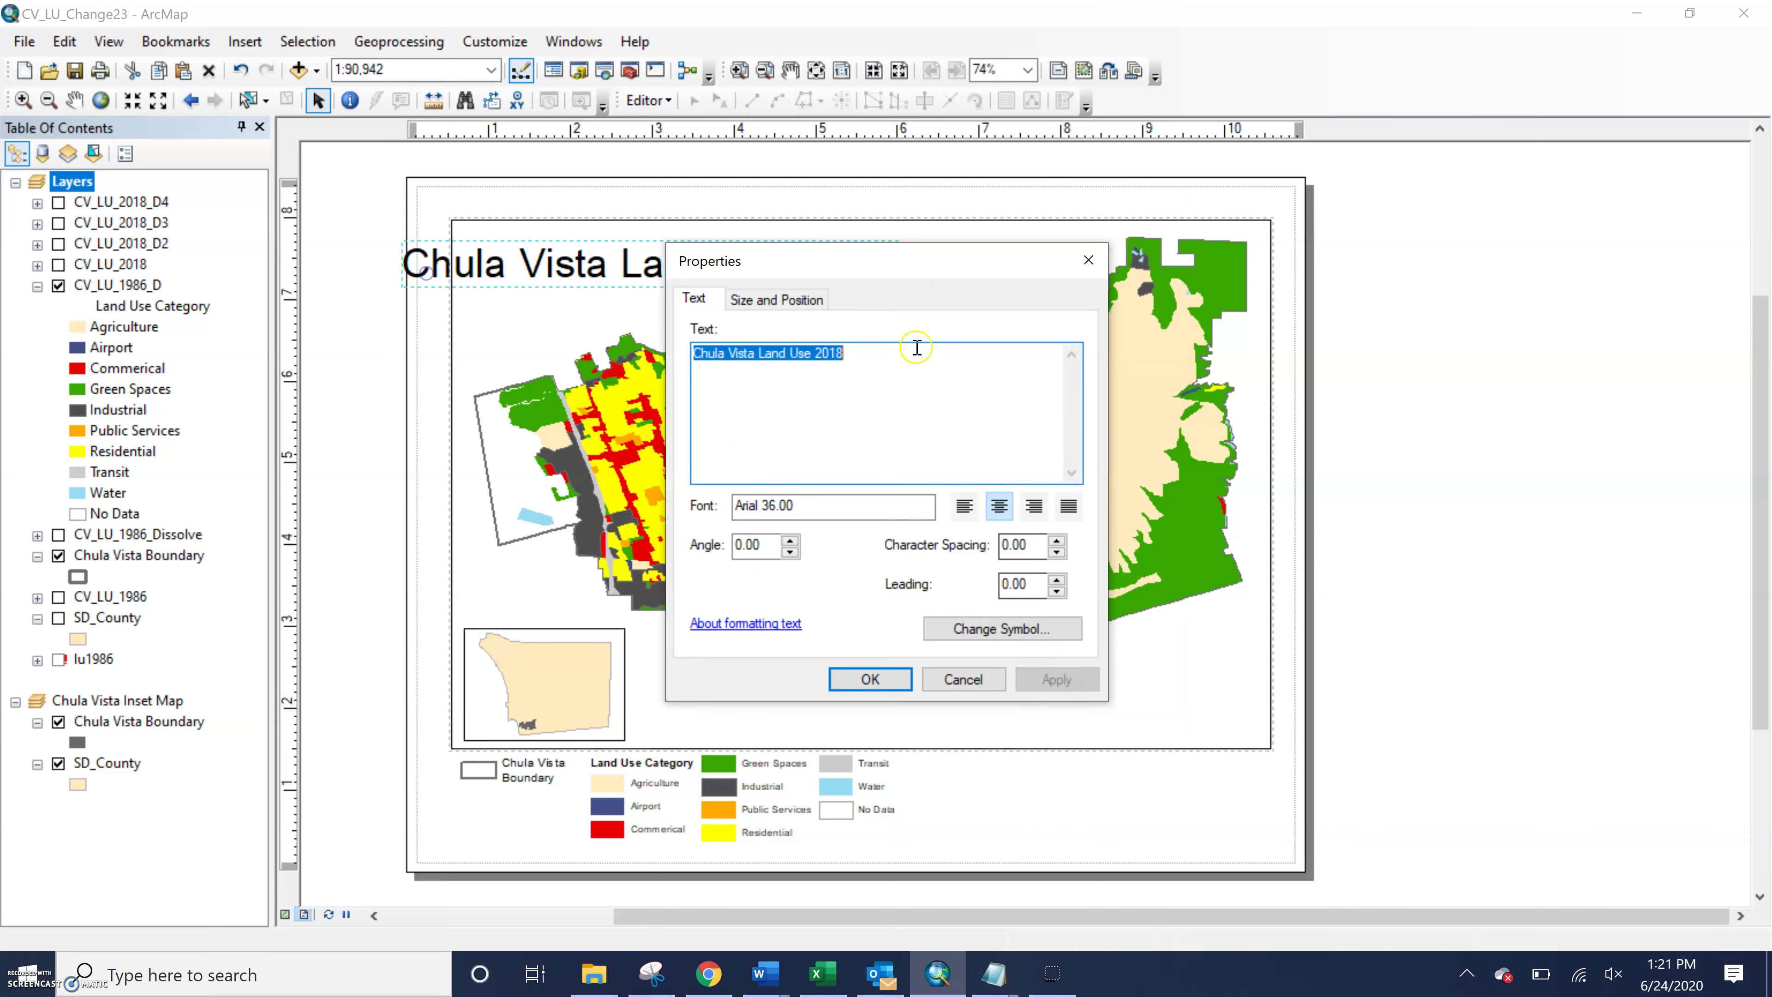
left_click_drag(917, 264, 1225, 510)
left_click(603, 269)
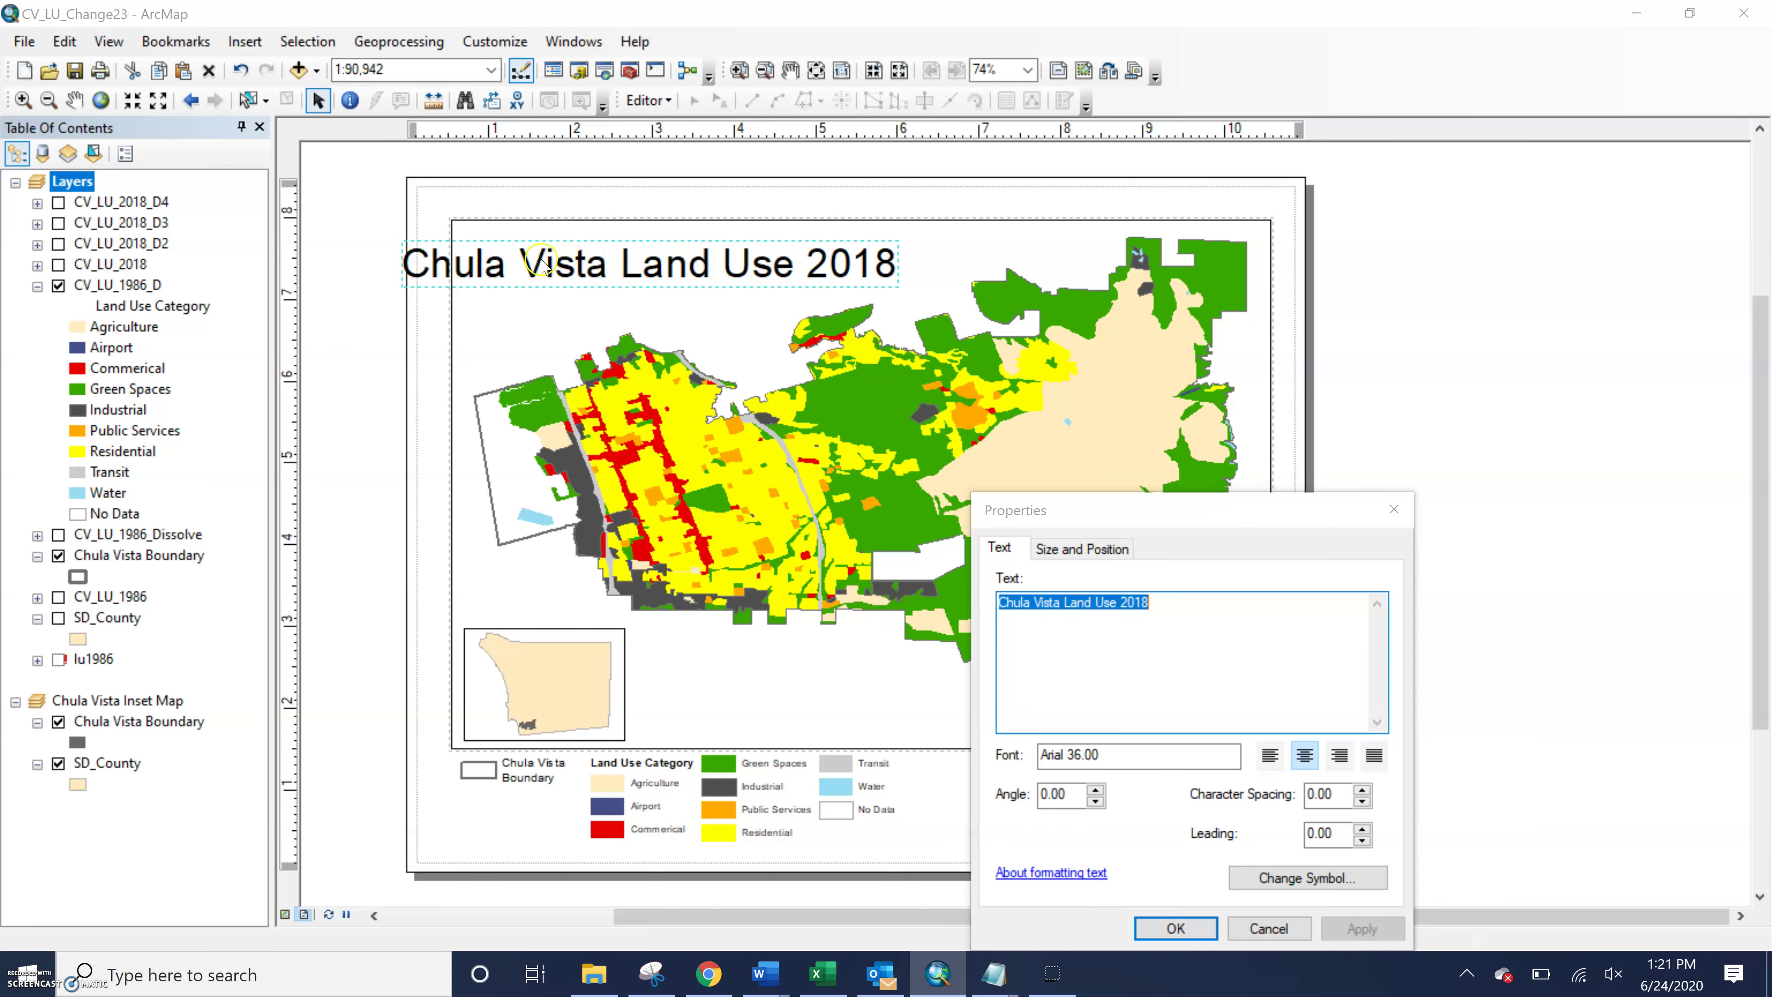
left_click(1175, 927)
left_click_drag(595, 256, 657, 248)
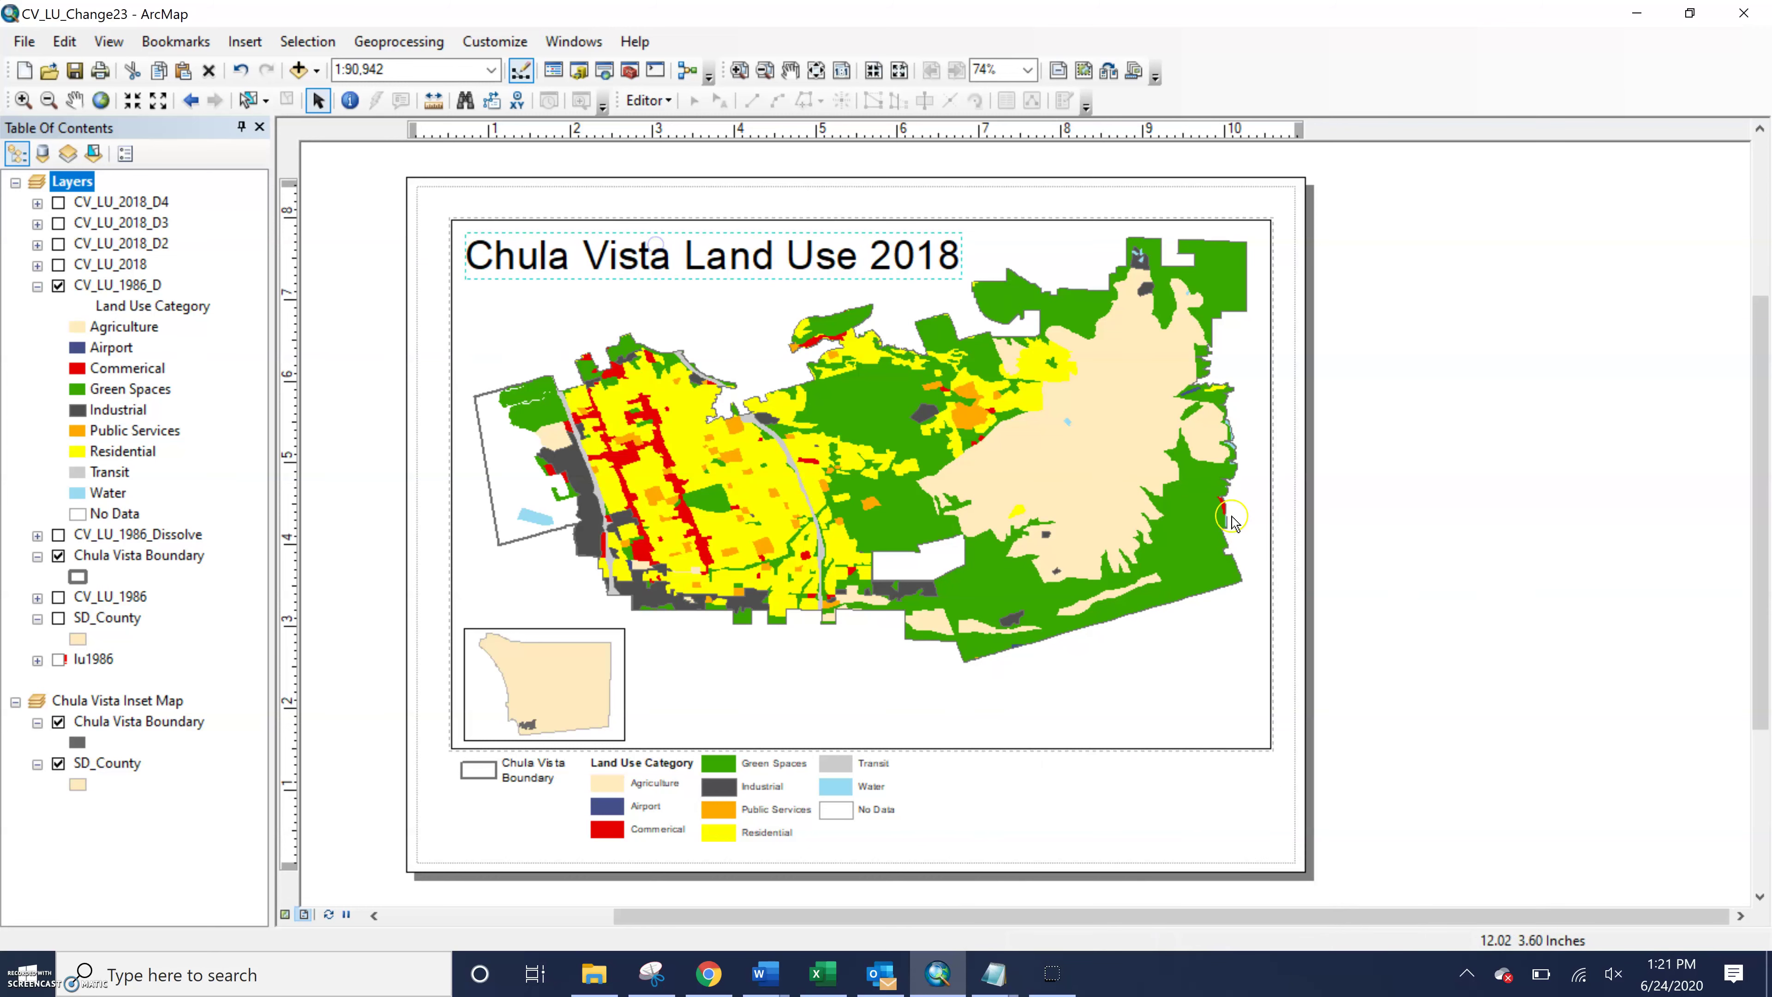
left_click(1455, 559)
Change the title's text to "Chula Vista Land Use 1986"
double_click(869, 262)
left_click_drag(863, 352, 811, 353)
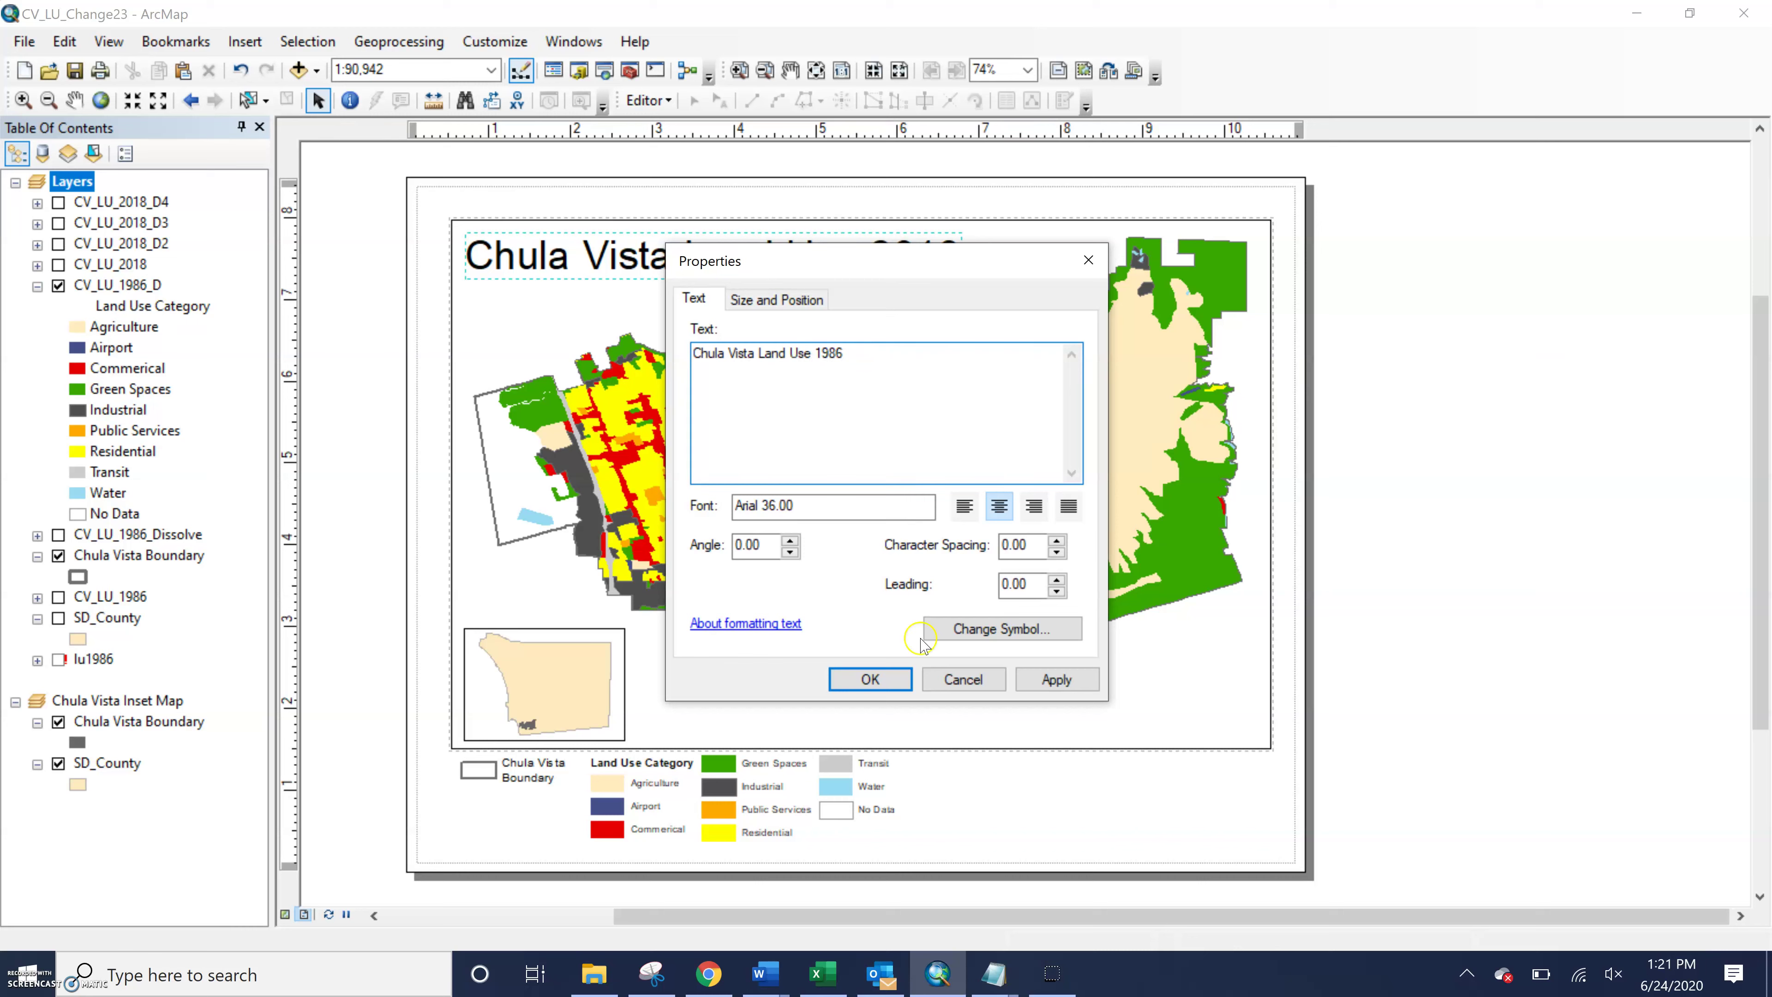
left_click(1055, 678)
left_click(894, 684)
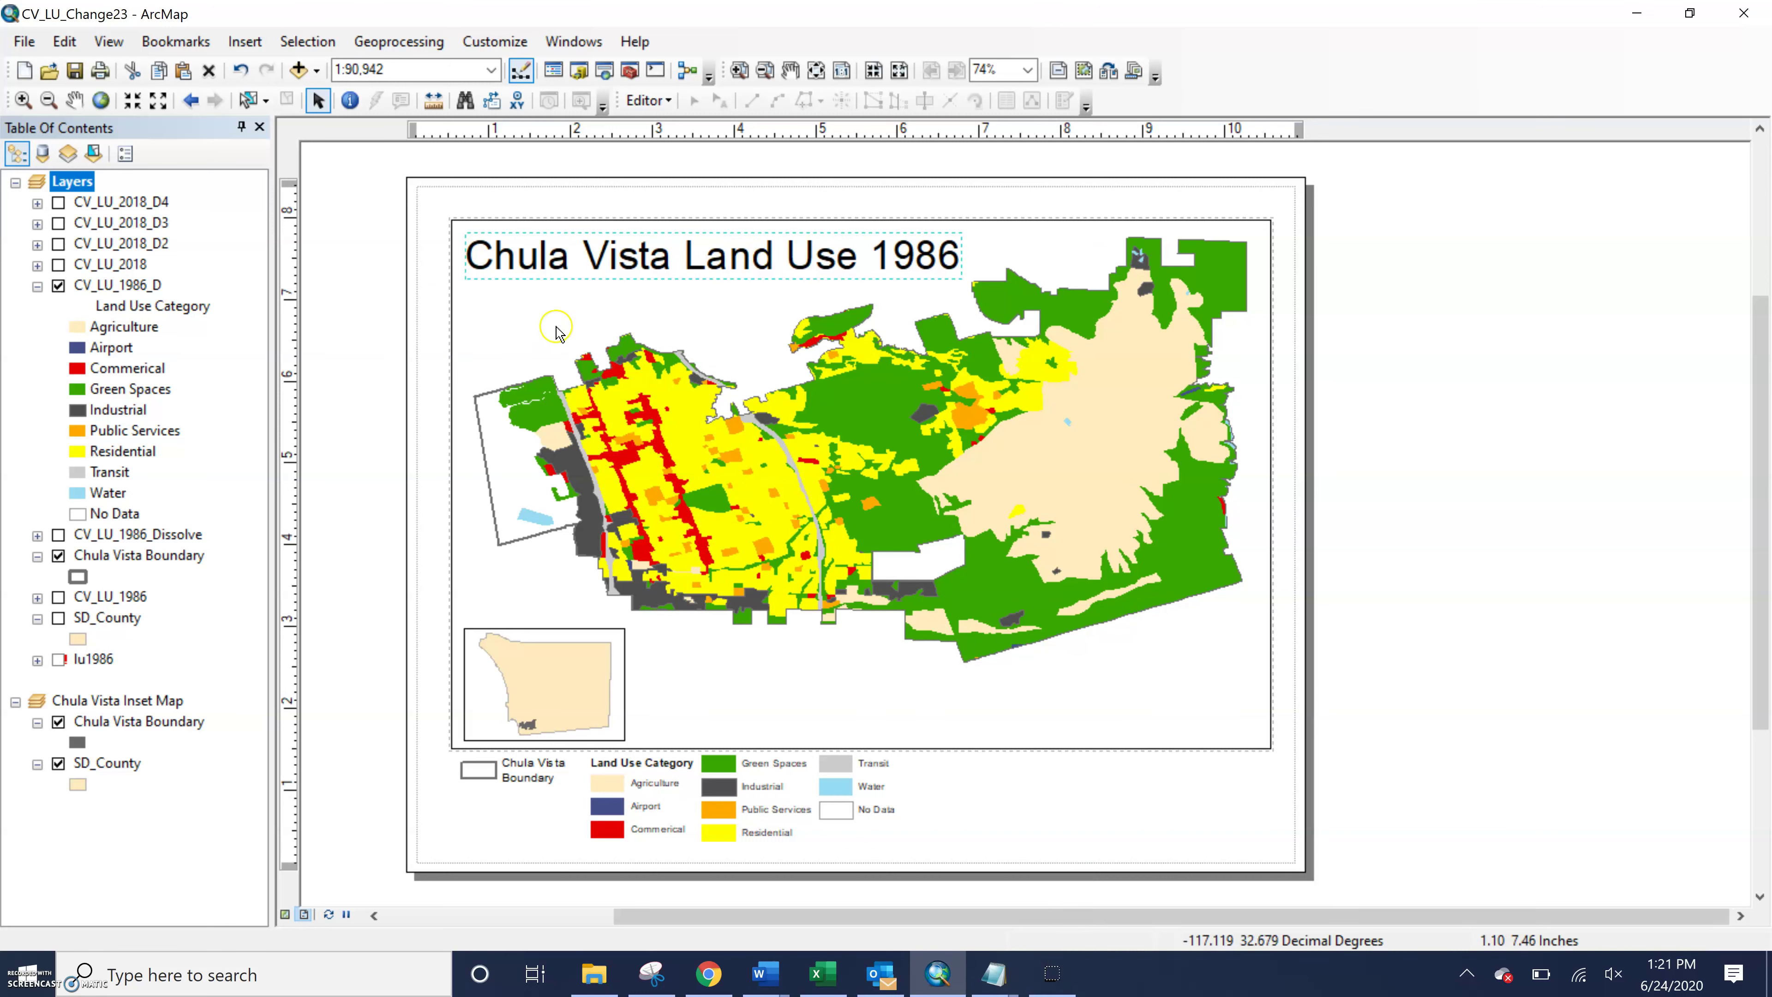
Insert the ESRI North 2 north arrow and place it in the lower-right corner of the main map frame
left_click(245, 42)
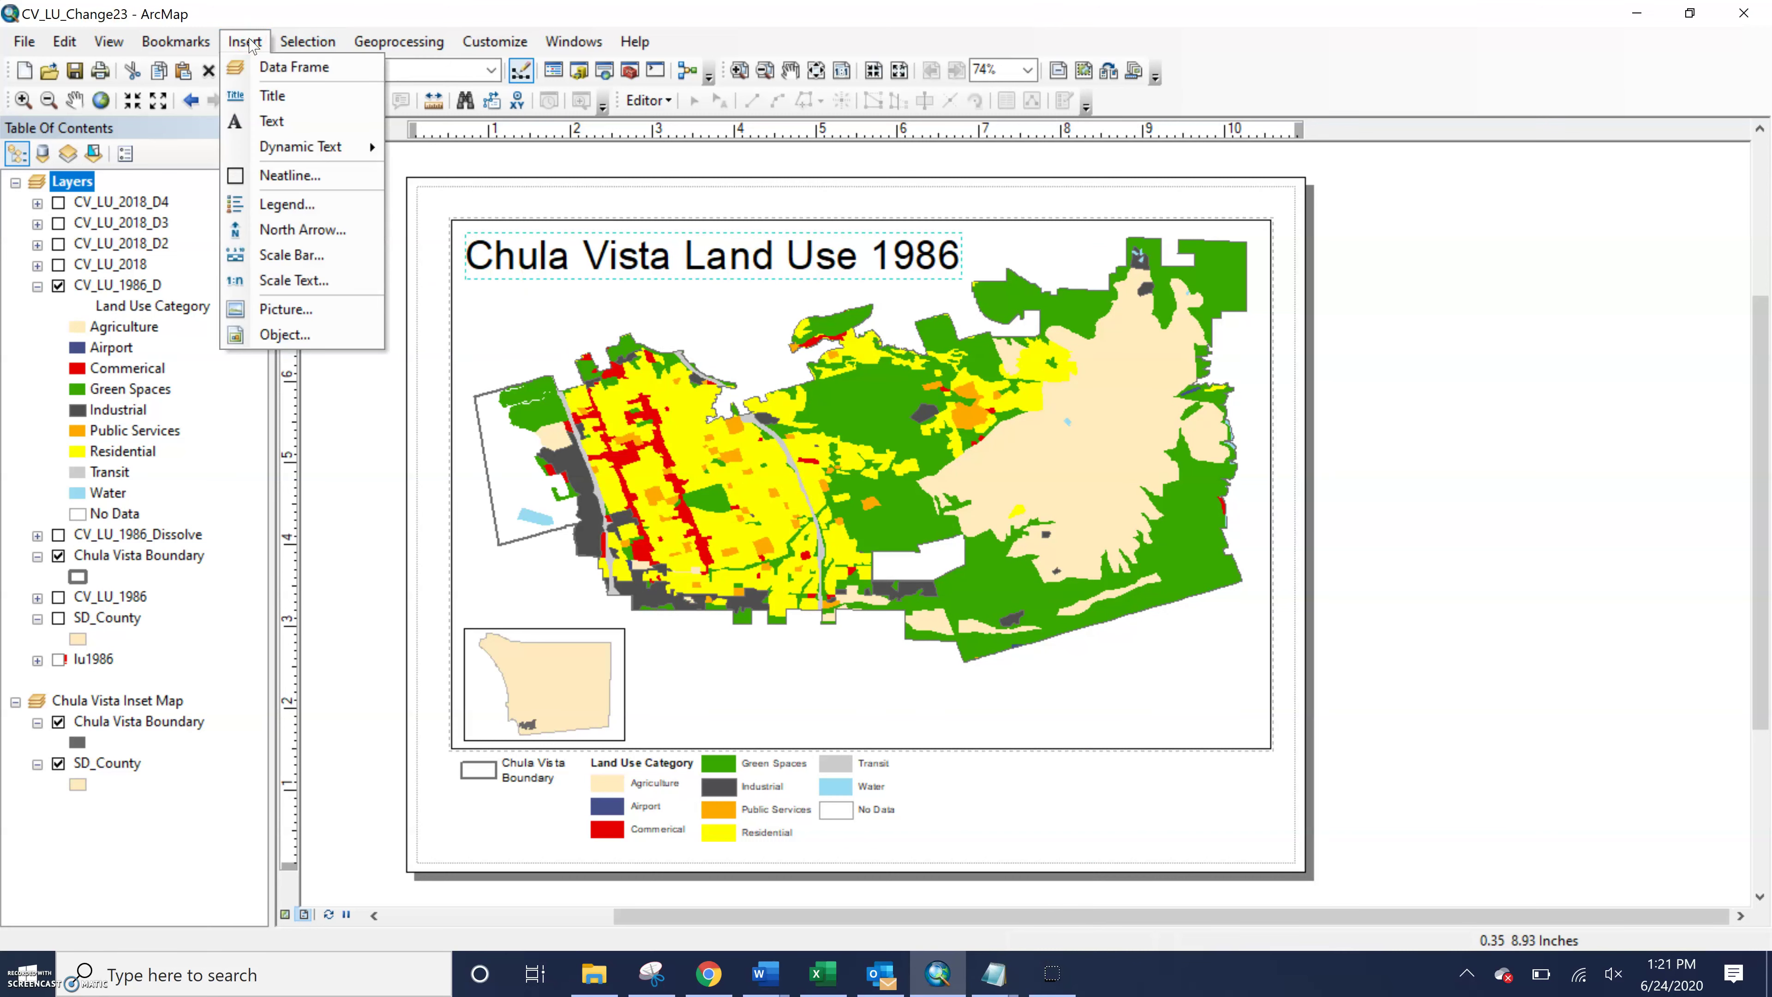
left_click(302, 230)
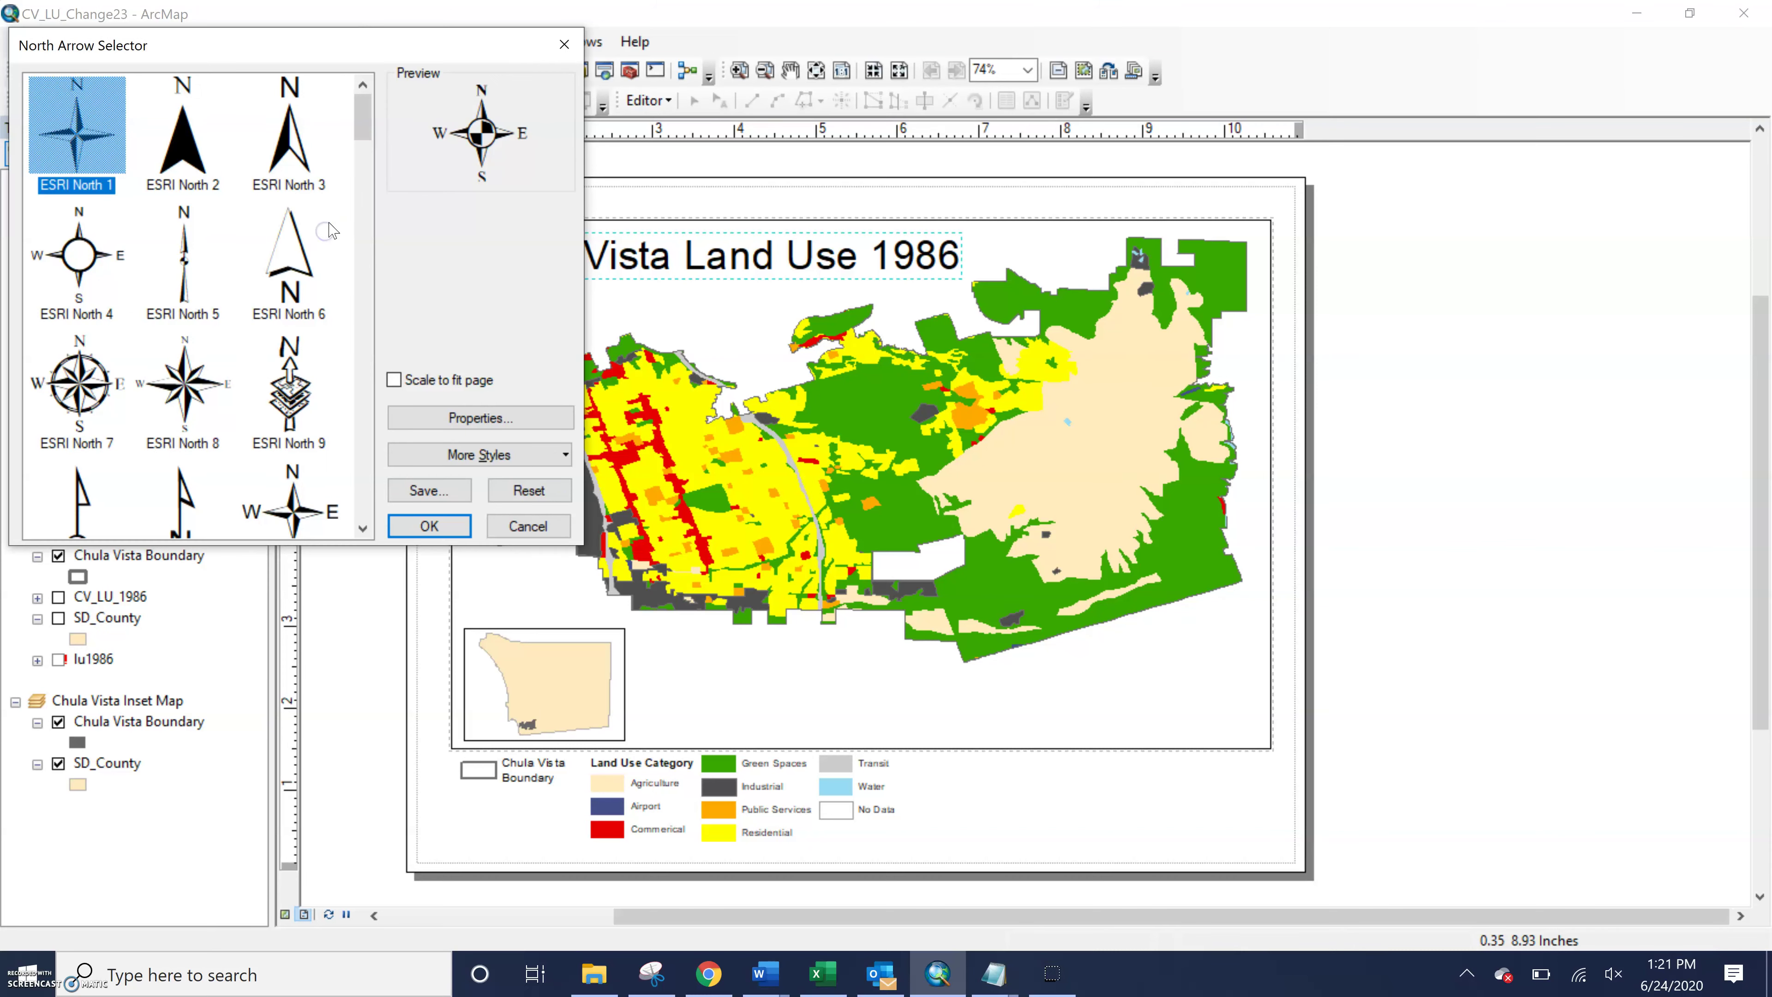
left_click(197, 140)
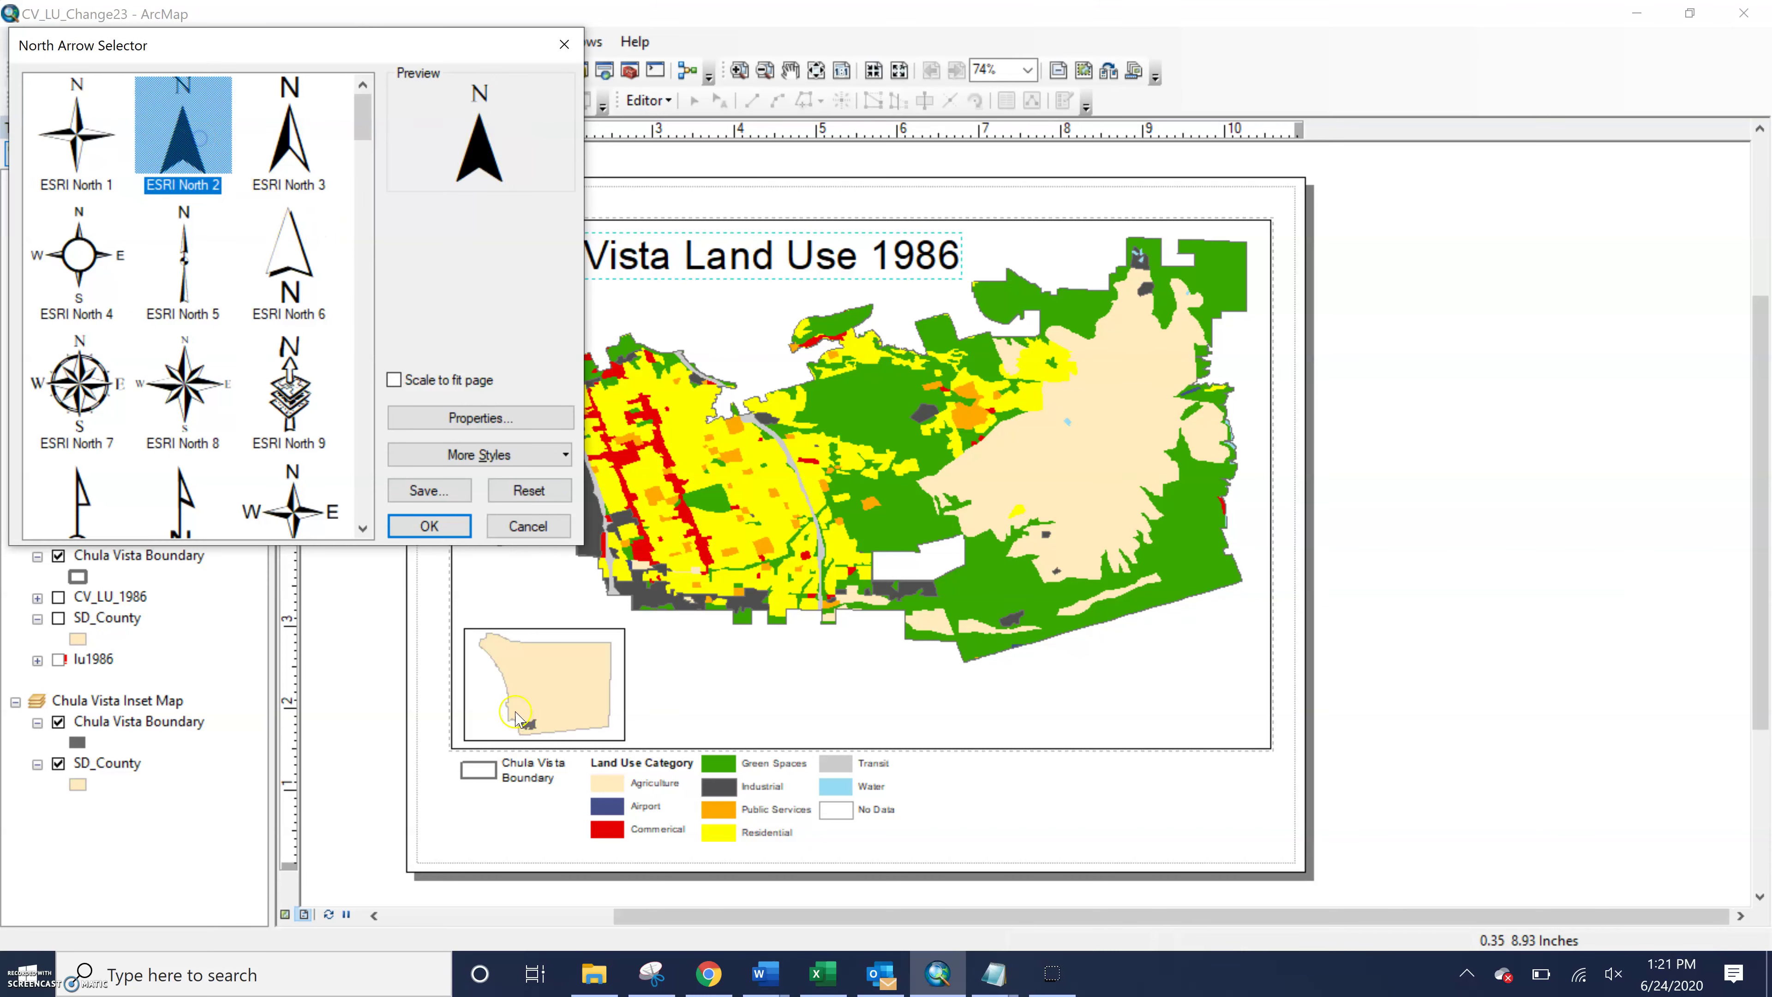
left_click(444, 533)
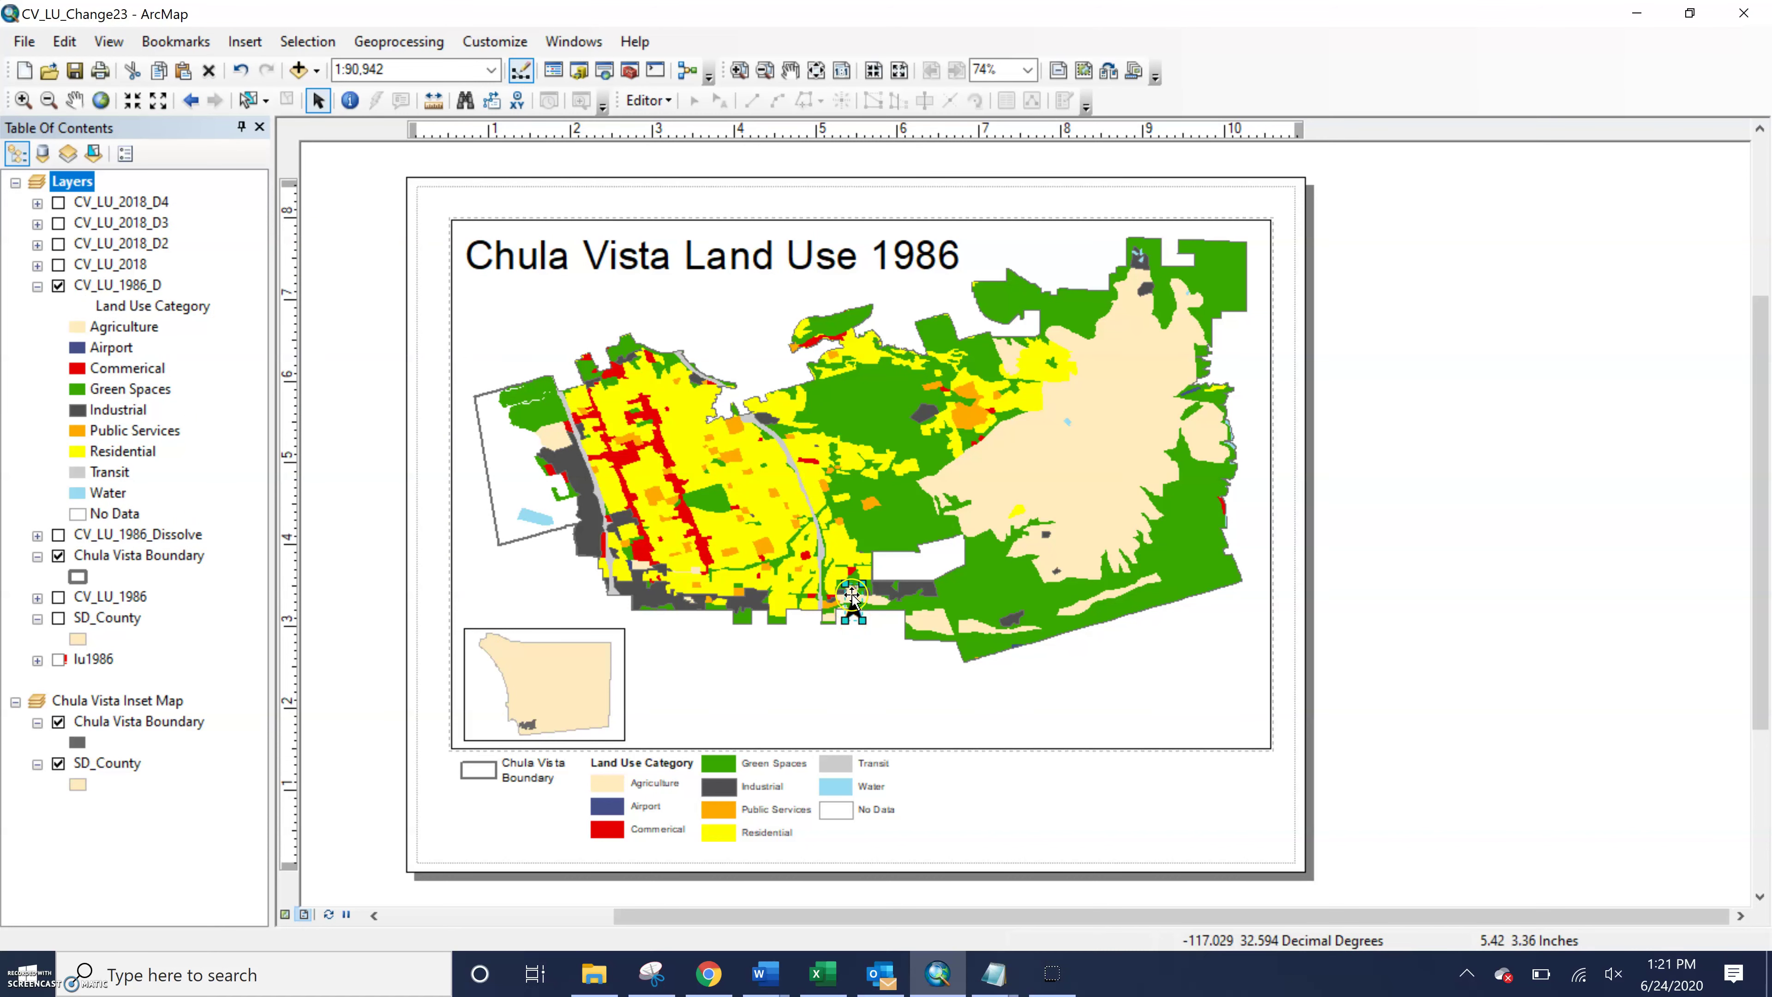
left_click_drag(848, 598, 1103, 577)
mouse_move(1217, 690)
left_mouse_down()
mouse_move(1105, 641)
mouse_move(1029, 410)
mouse_move(1211, 693)
left_mouse_up()
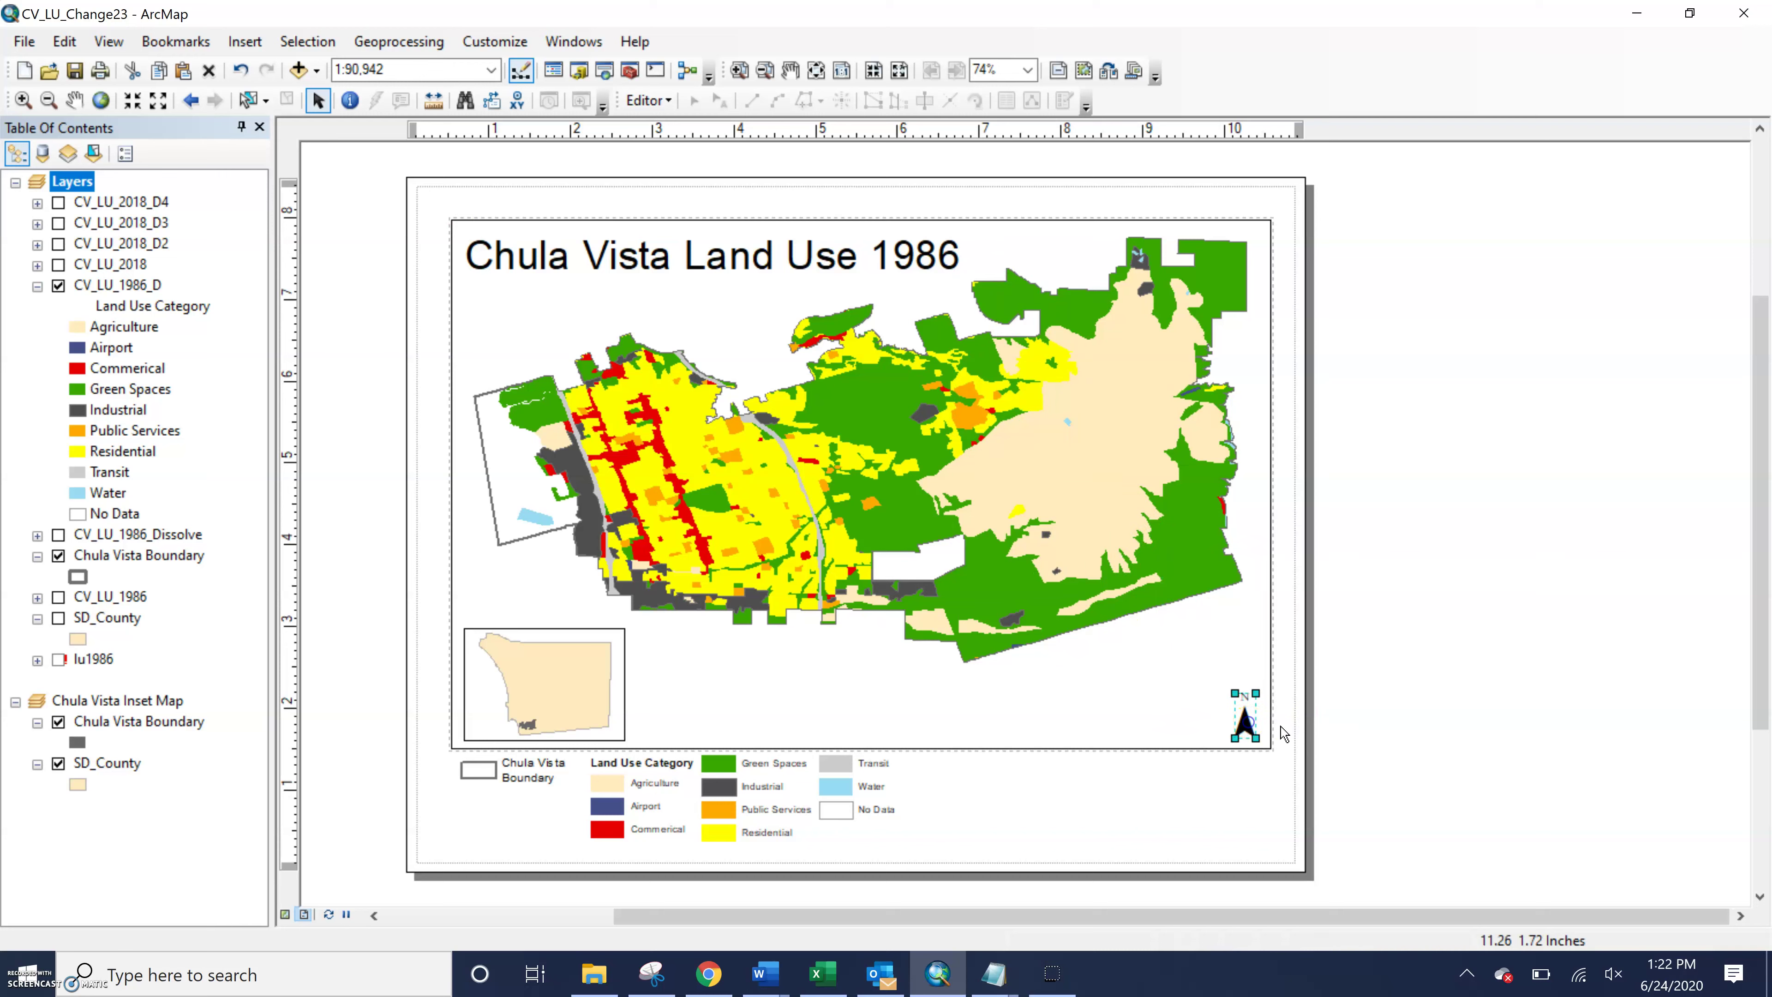
left_click(1488, 758)
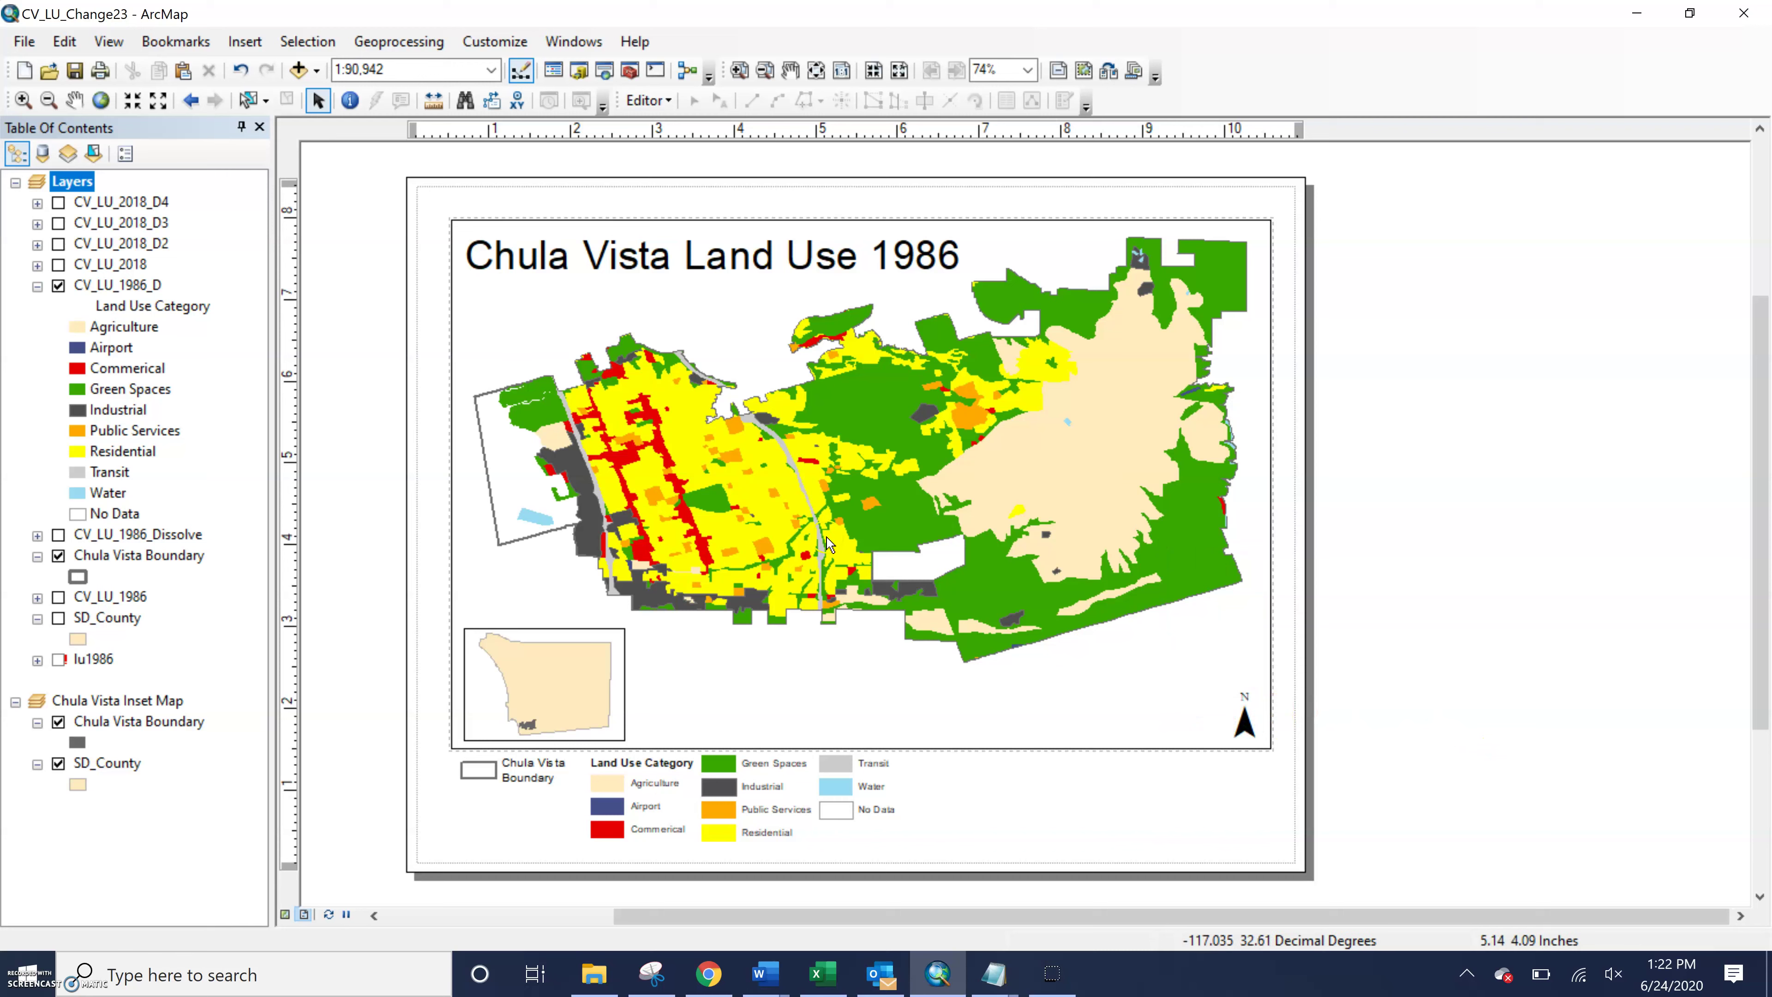
Pan the main data frame's map contents slightly downward so they sit clear of the title
left_click(884, 511)
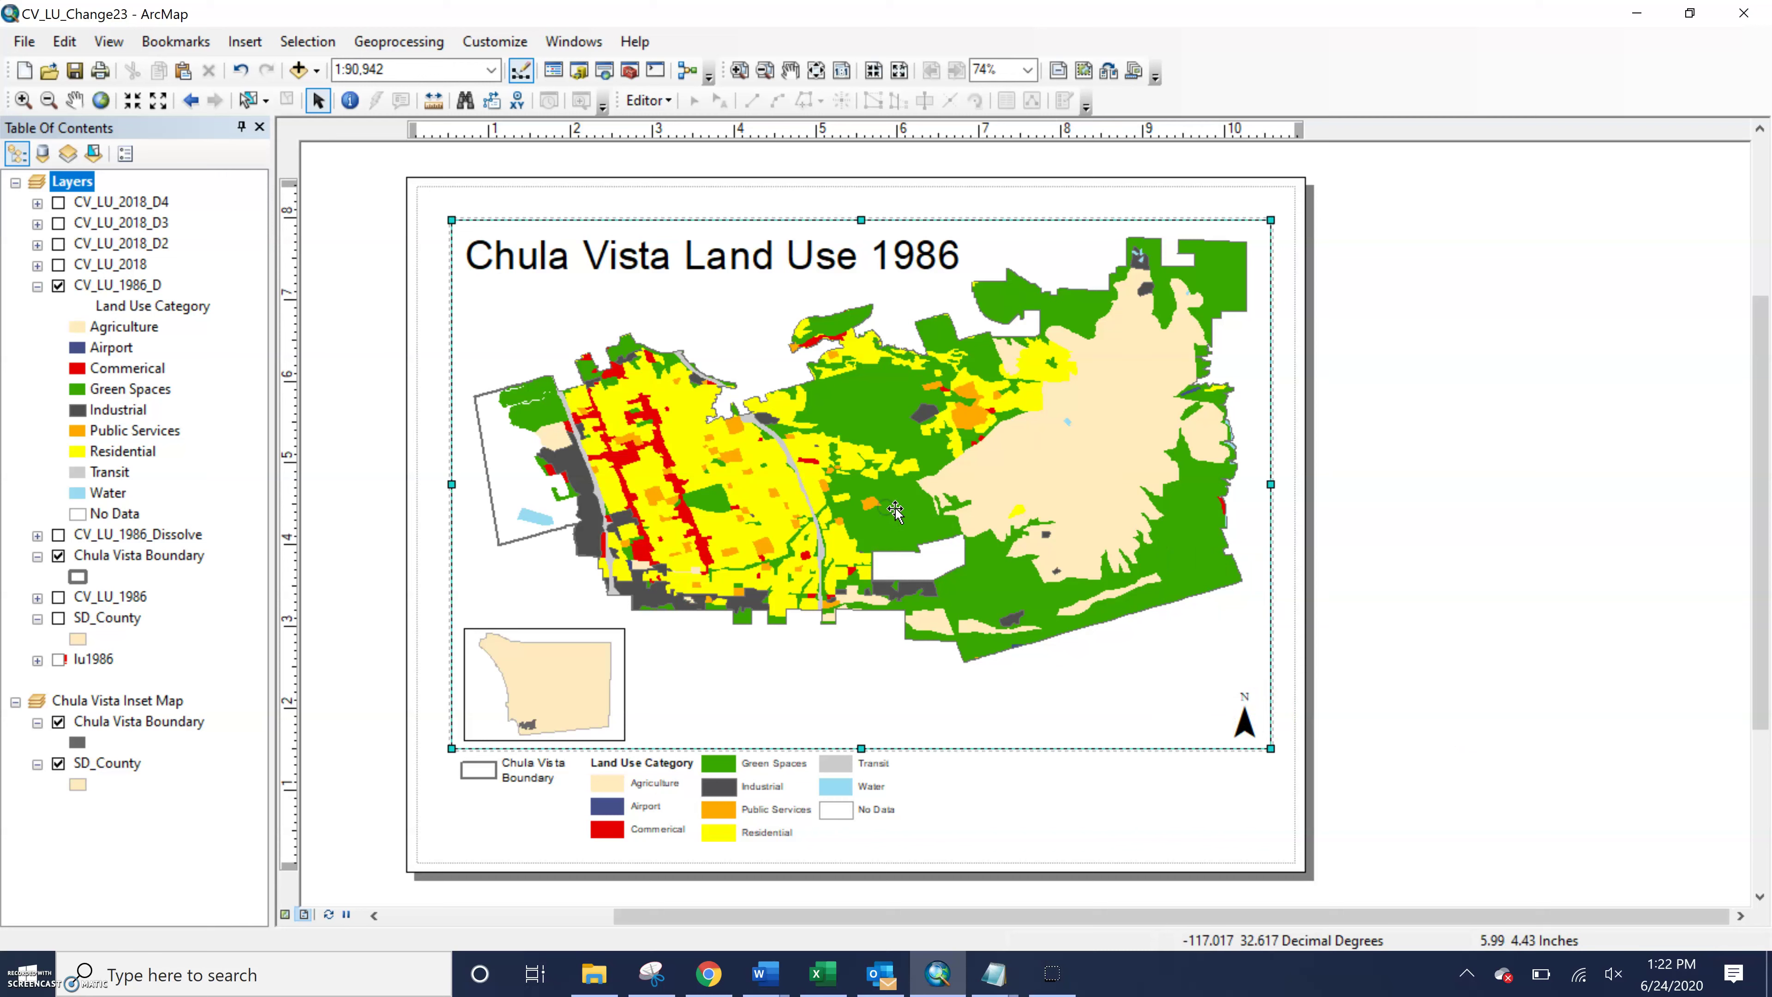
left_click(74, 100)
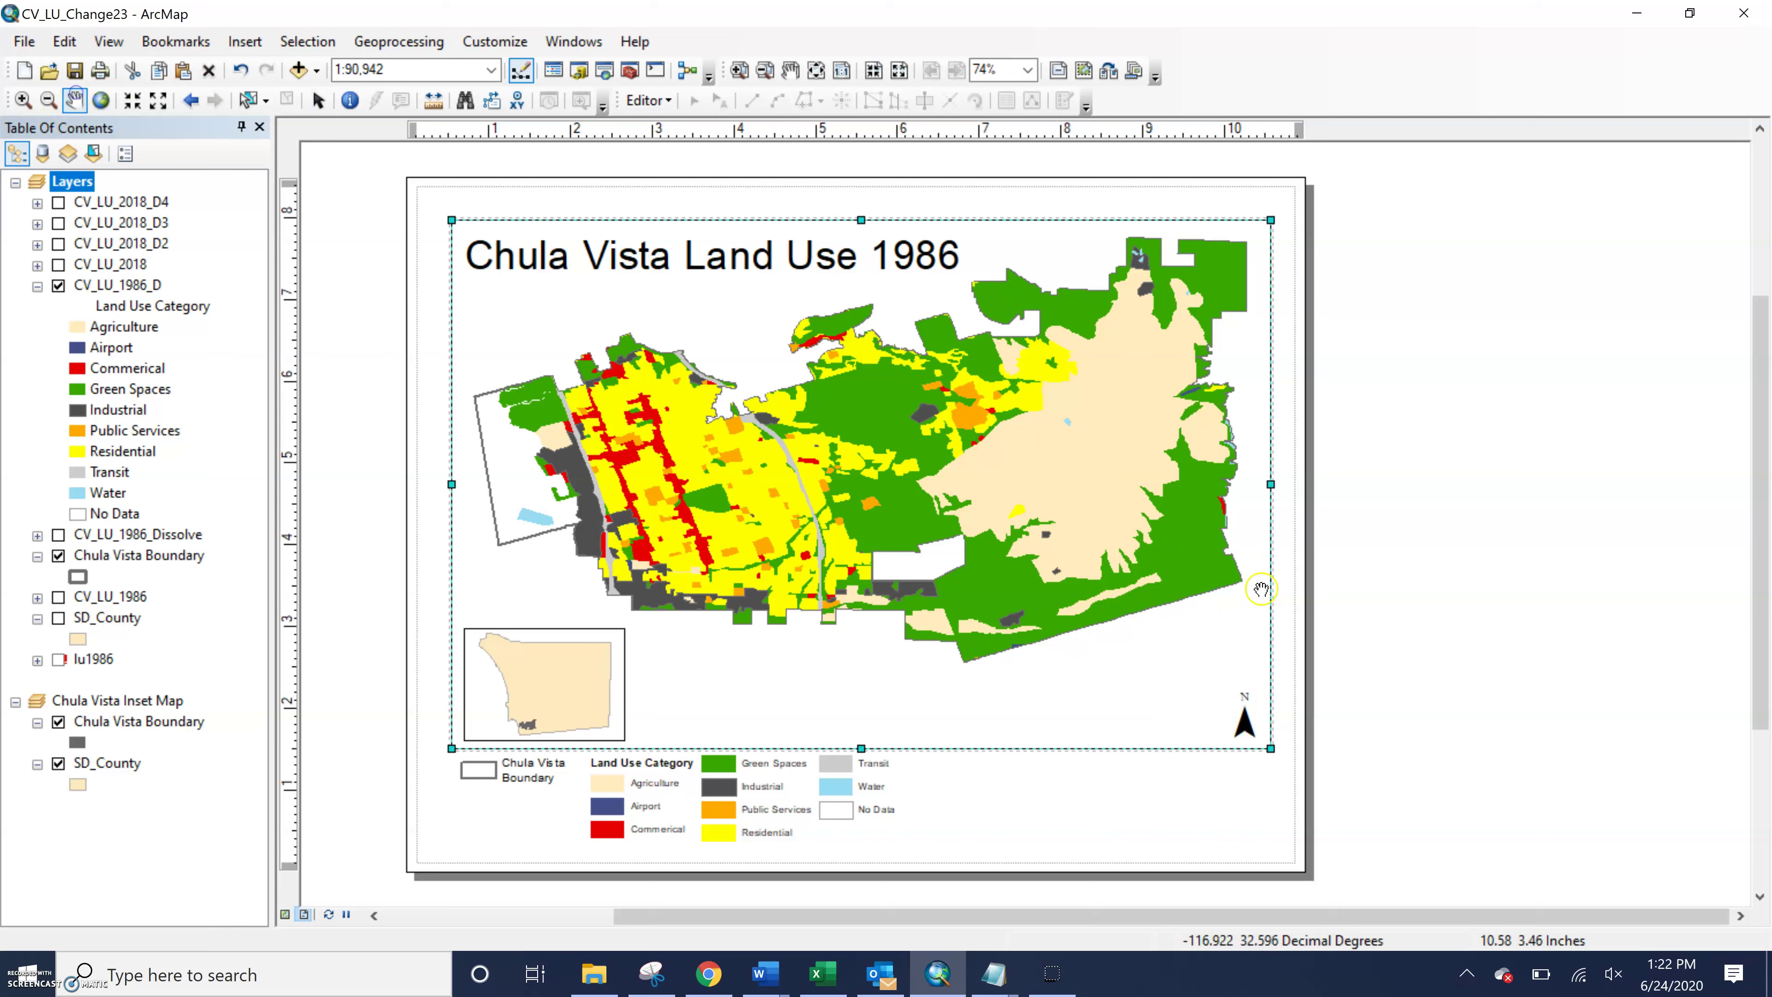
left_click_drag(1011, 471, 1011, 482)
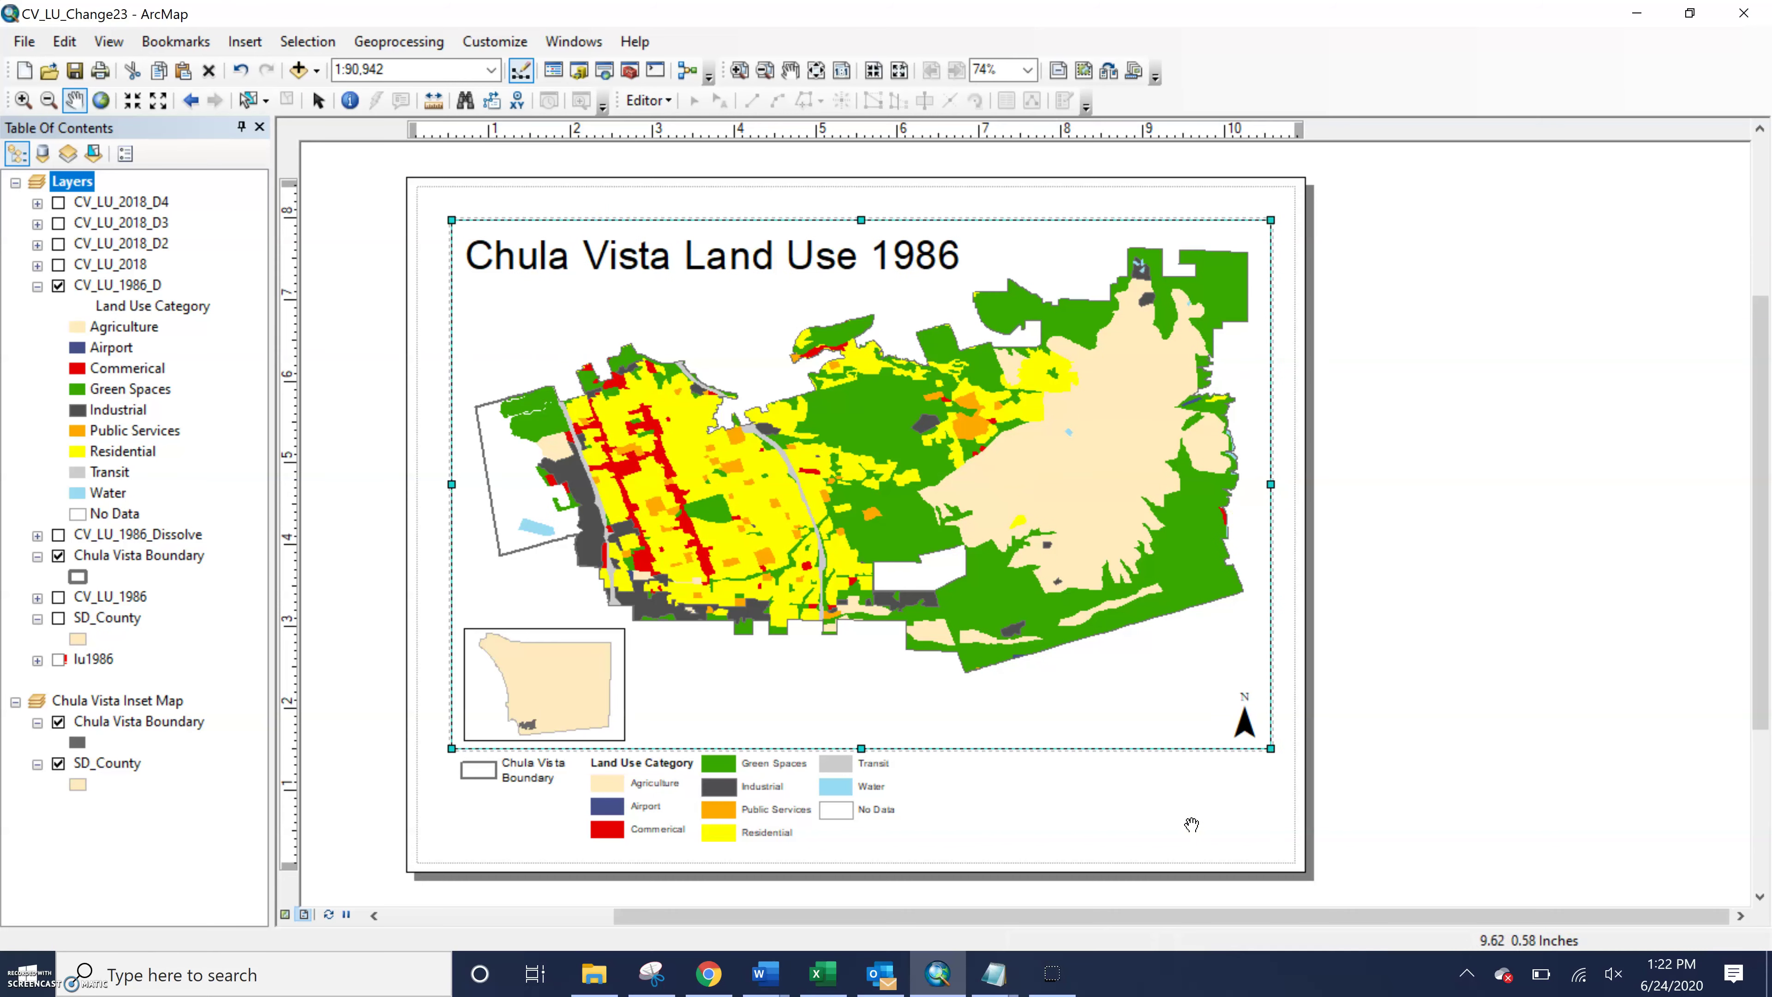
Insert an alternating scale bar with 1 division and 2 subdivisions, placing it at the bottom of the main map frame beside the north arrow
left_click(245, 41)
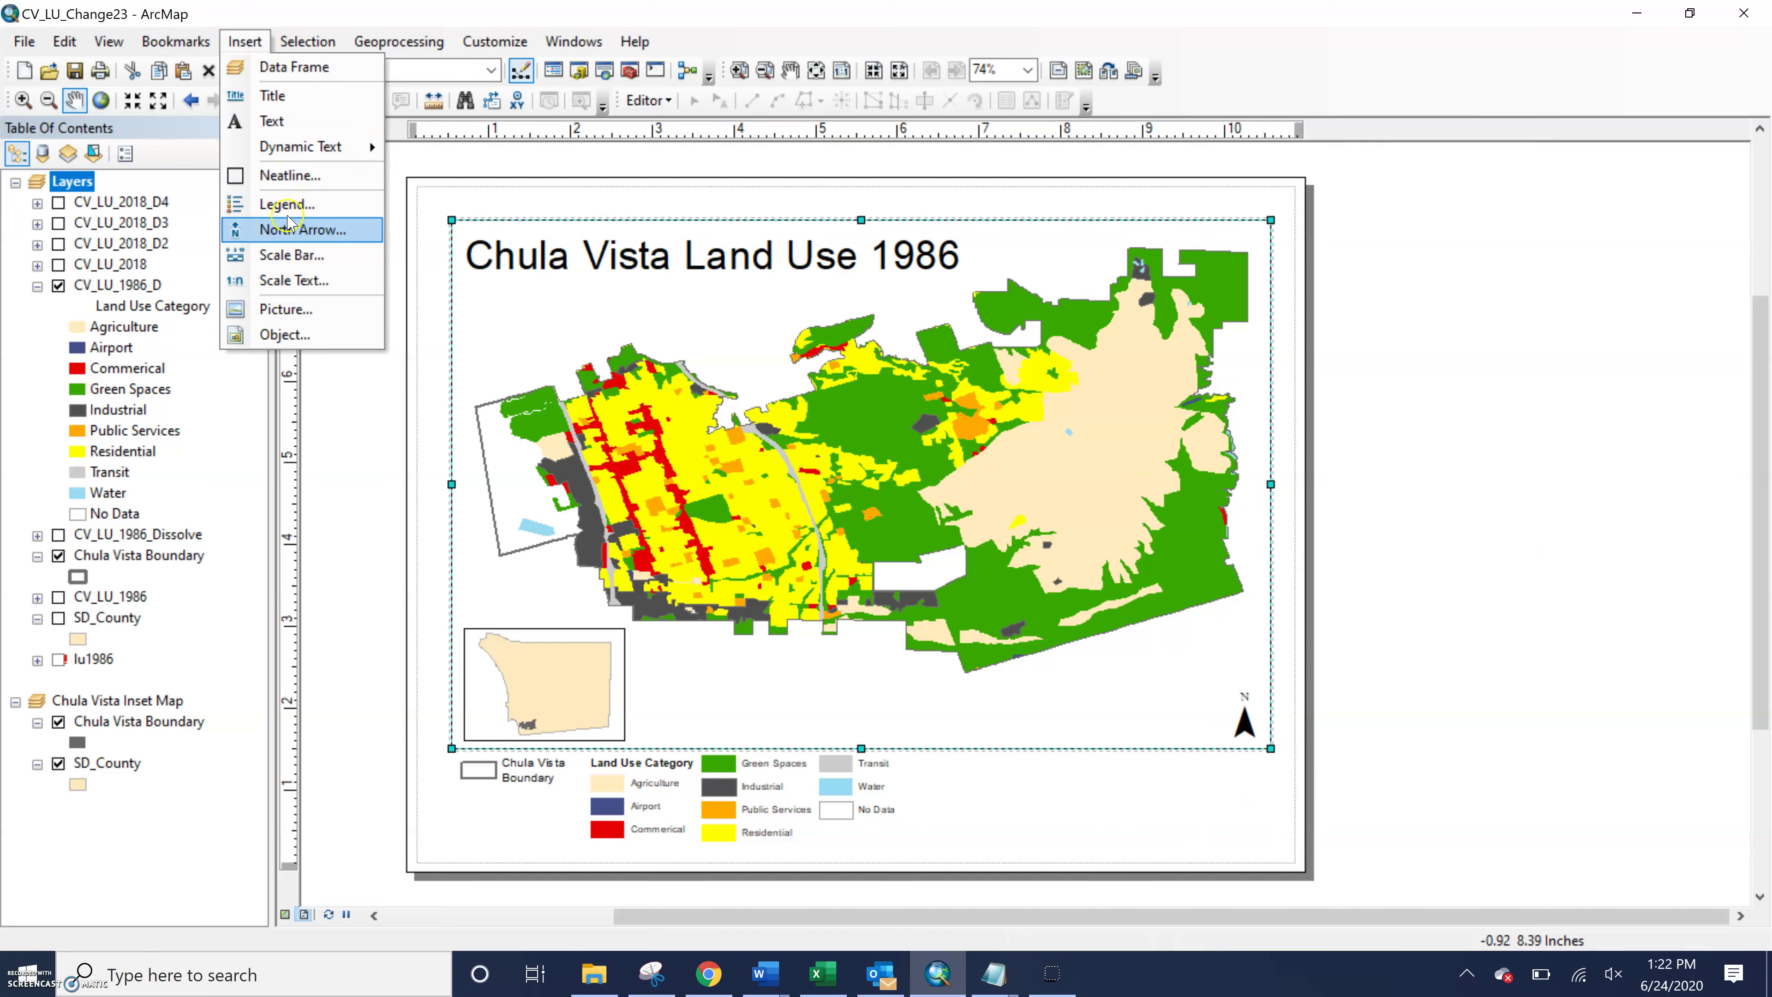
left_click(270, 261)
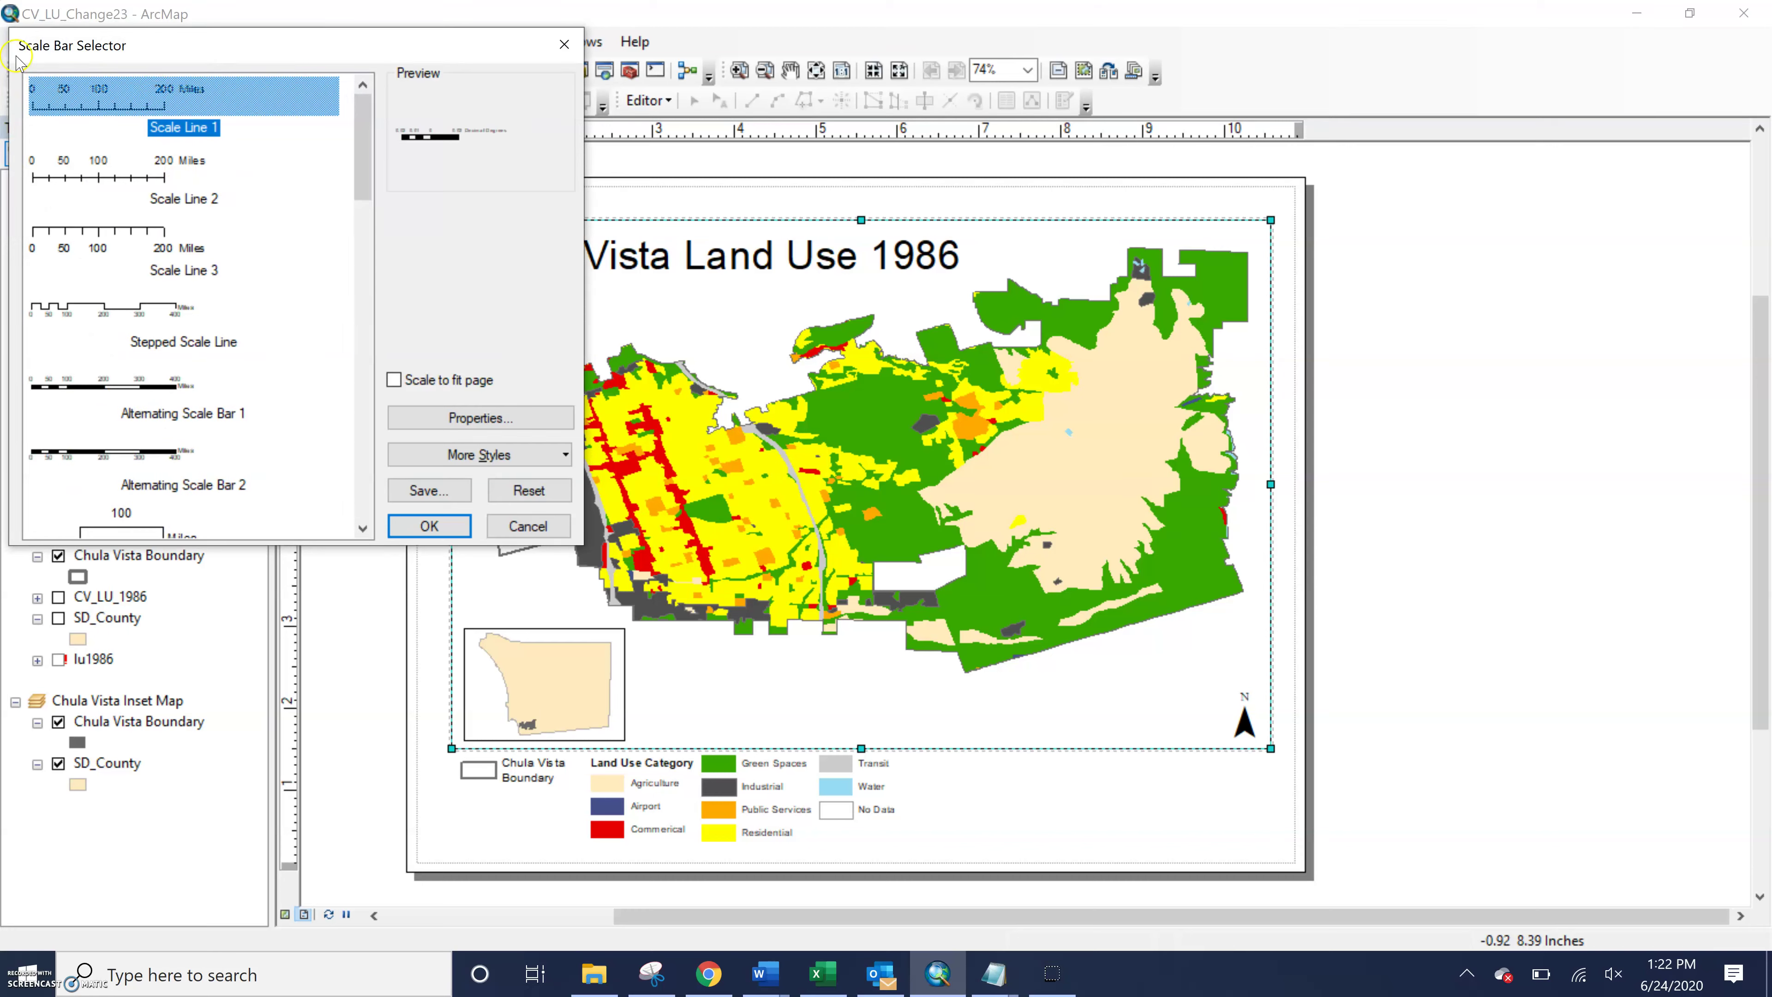
left_click(488, 417)
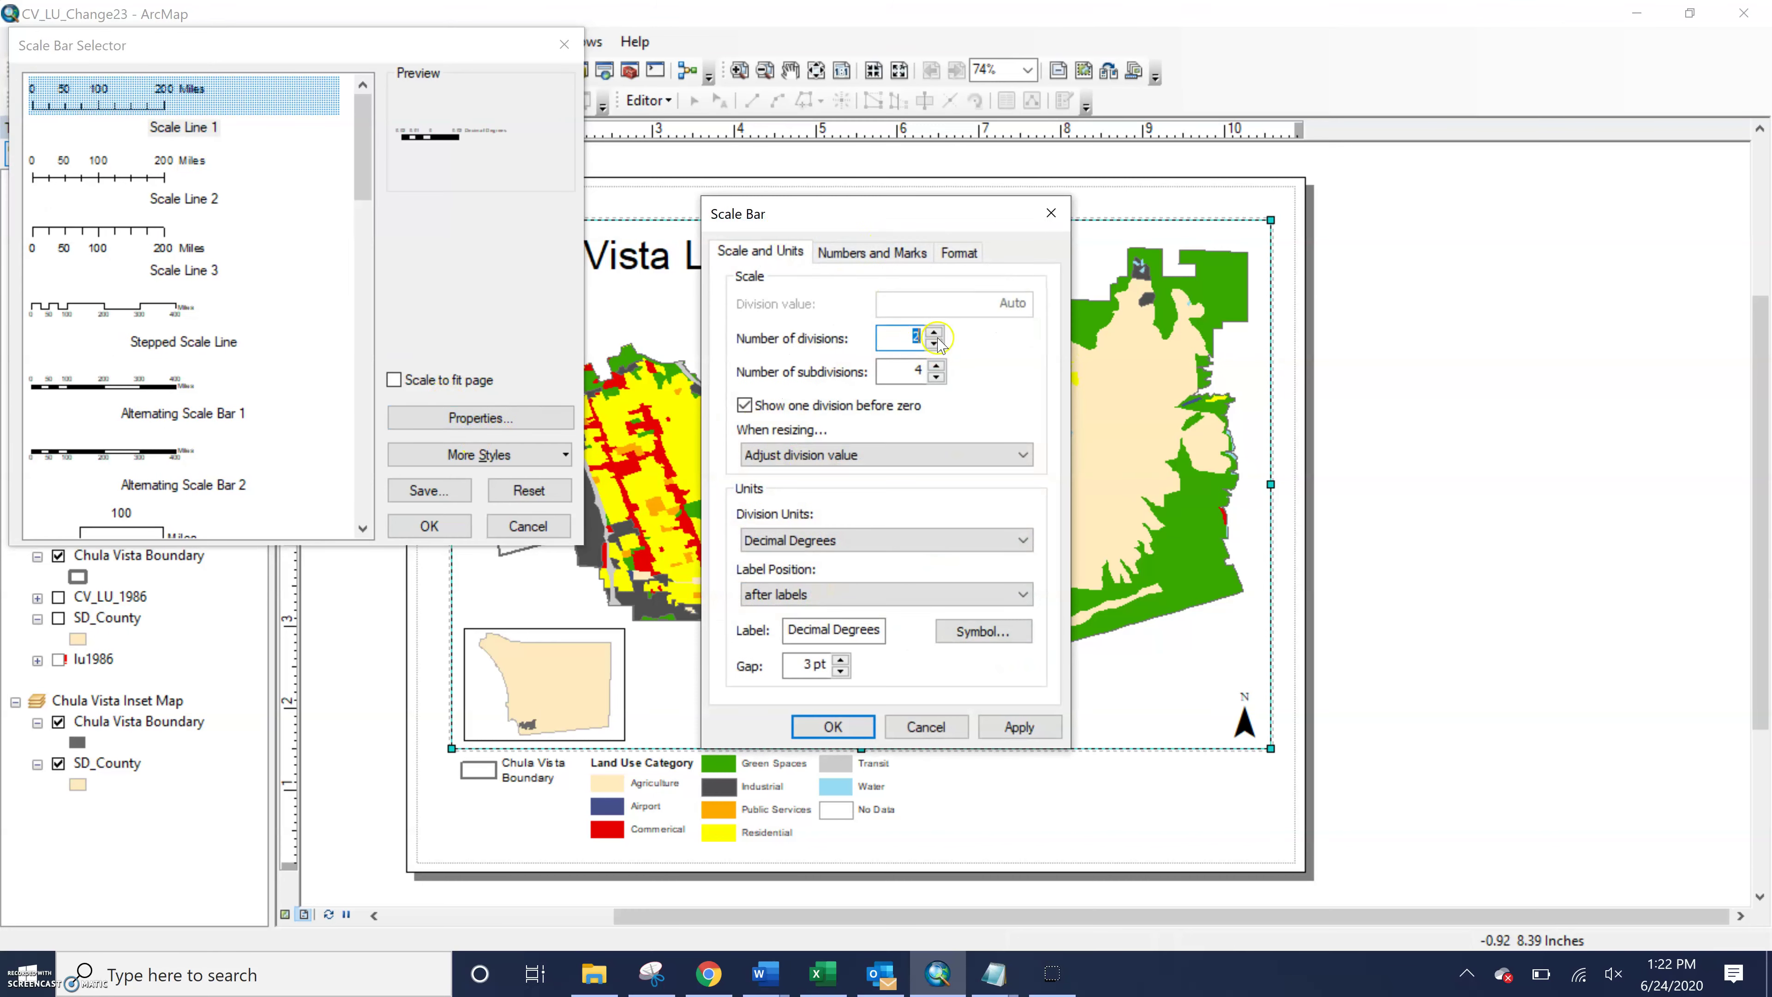
left_click(935, 377)
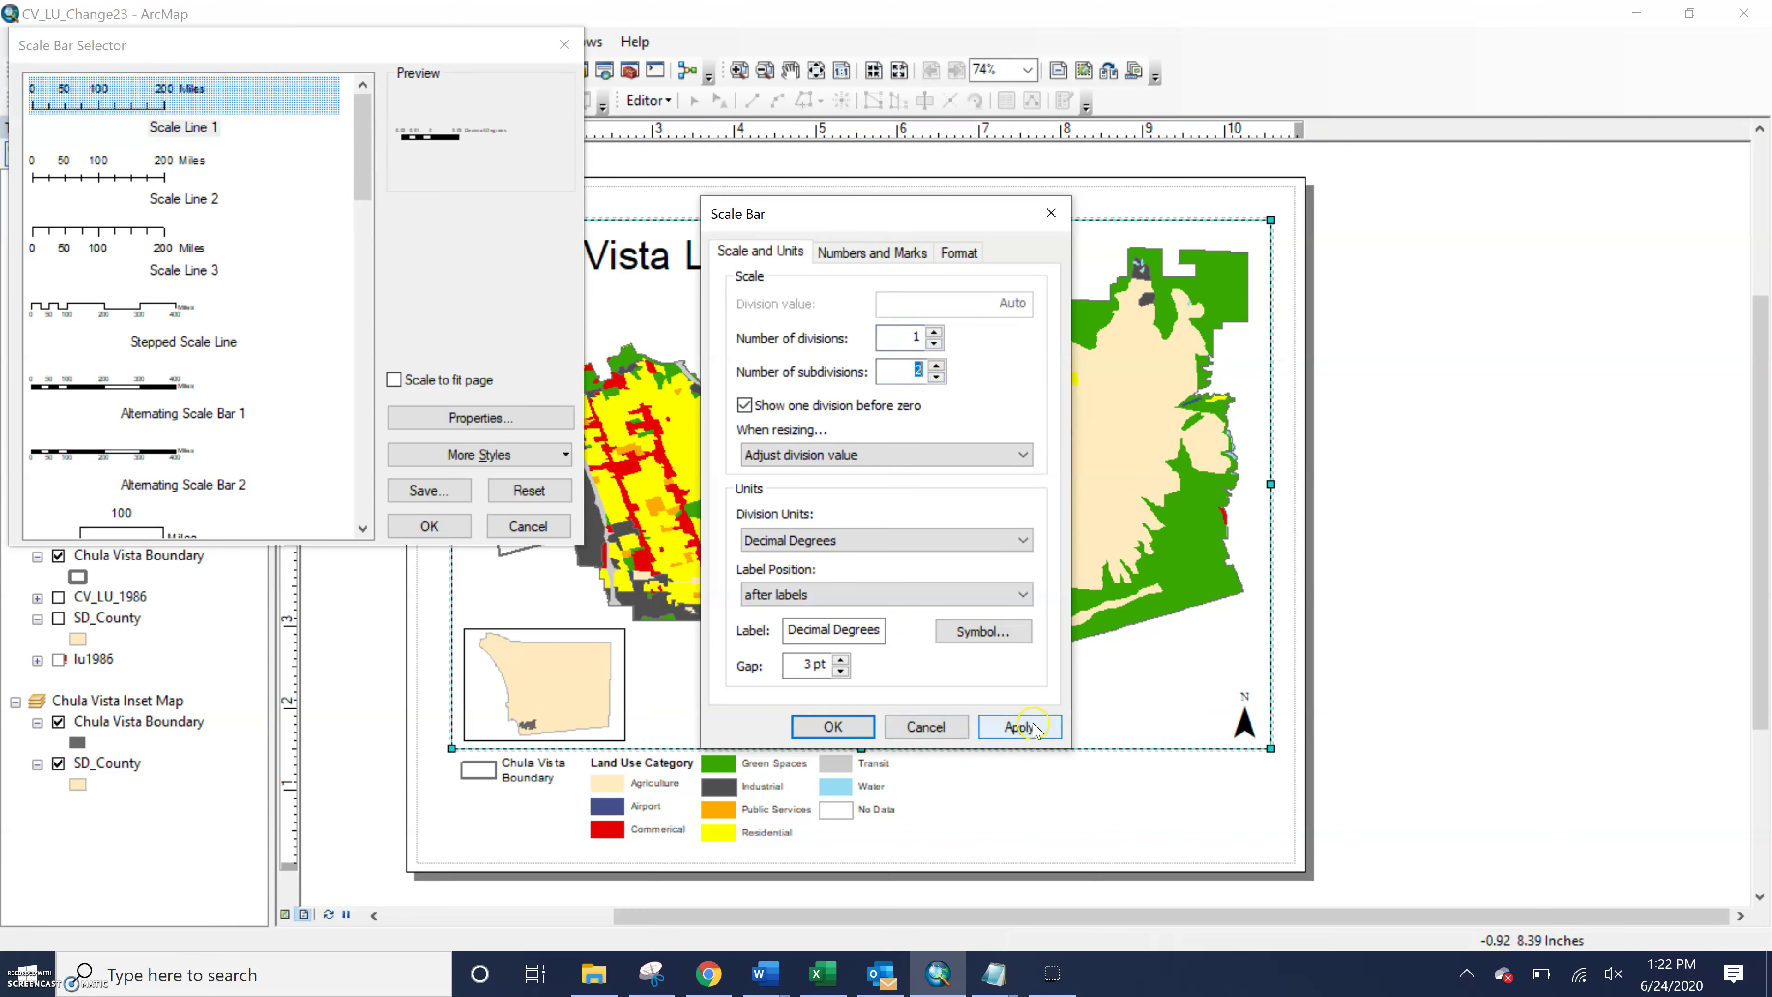
left_click(1018, 725)
key("Return")
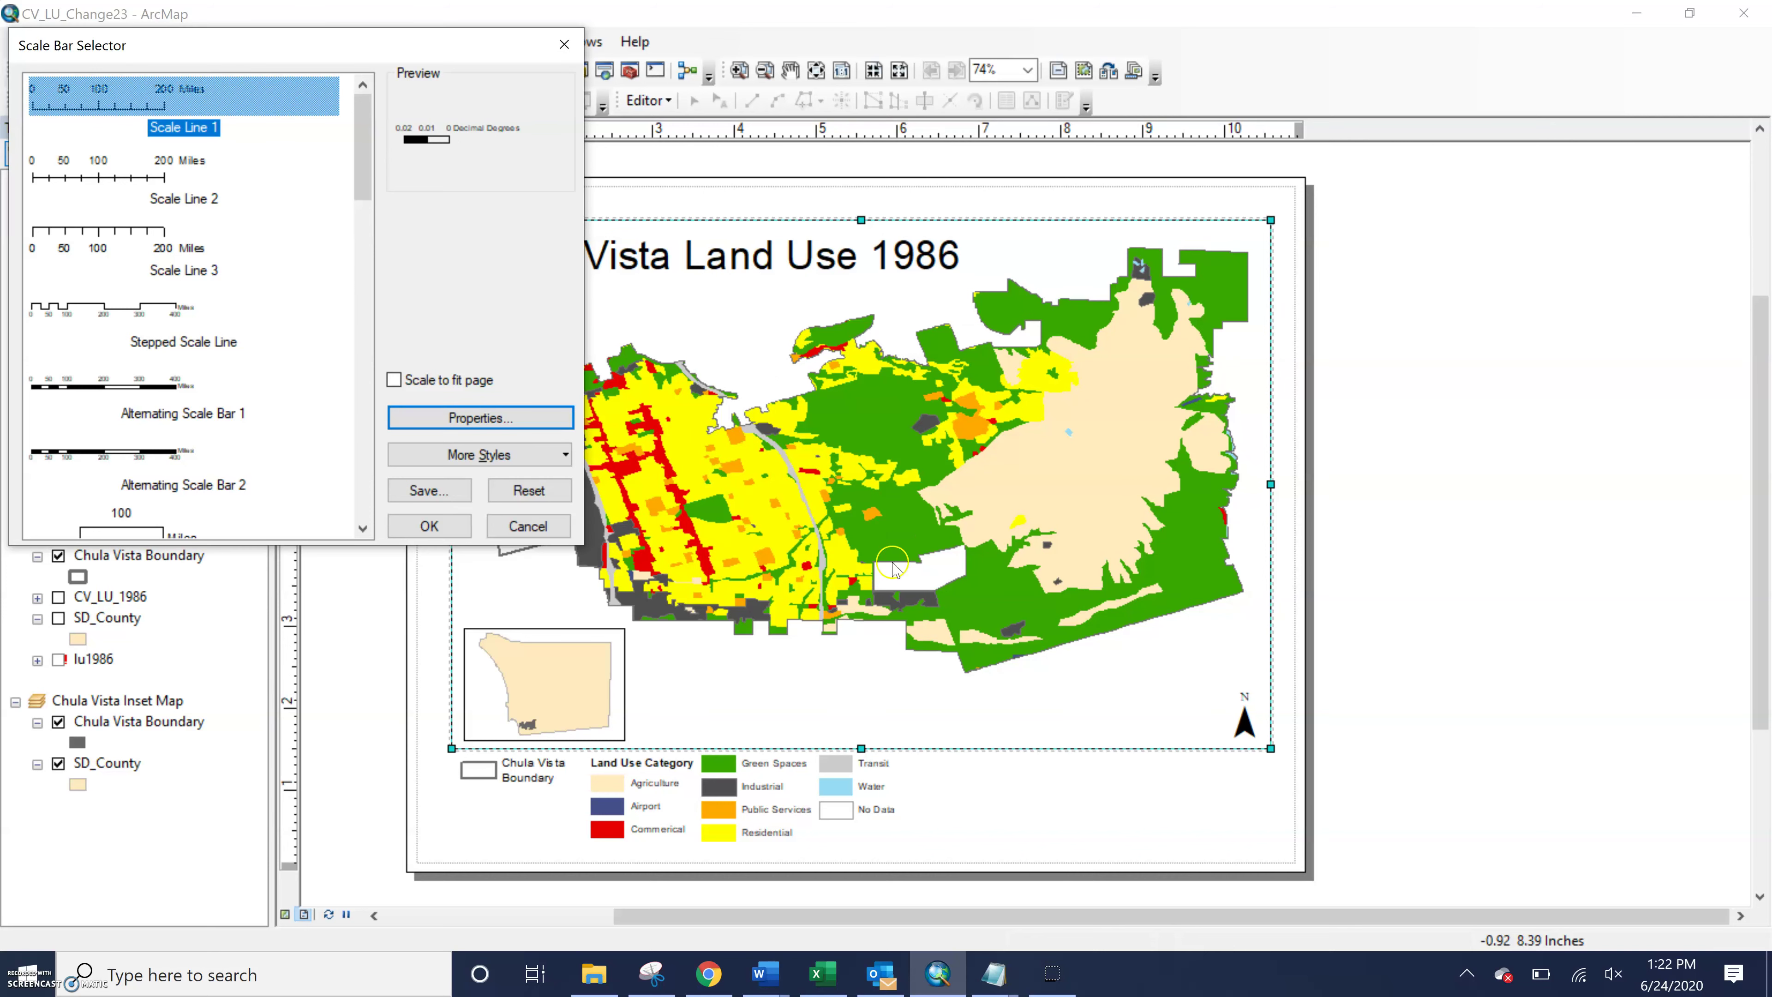
left_click(446, 524)
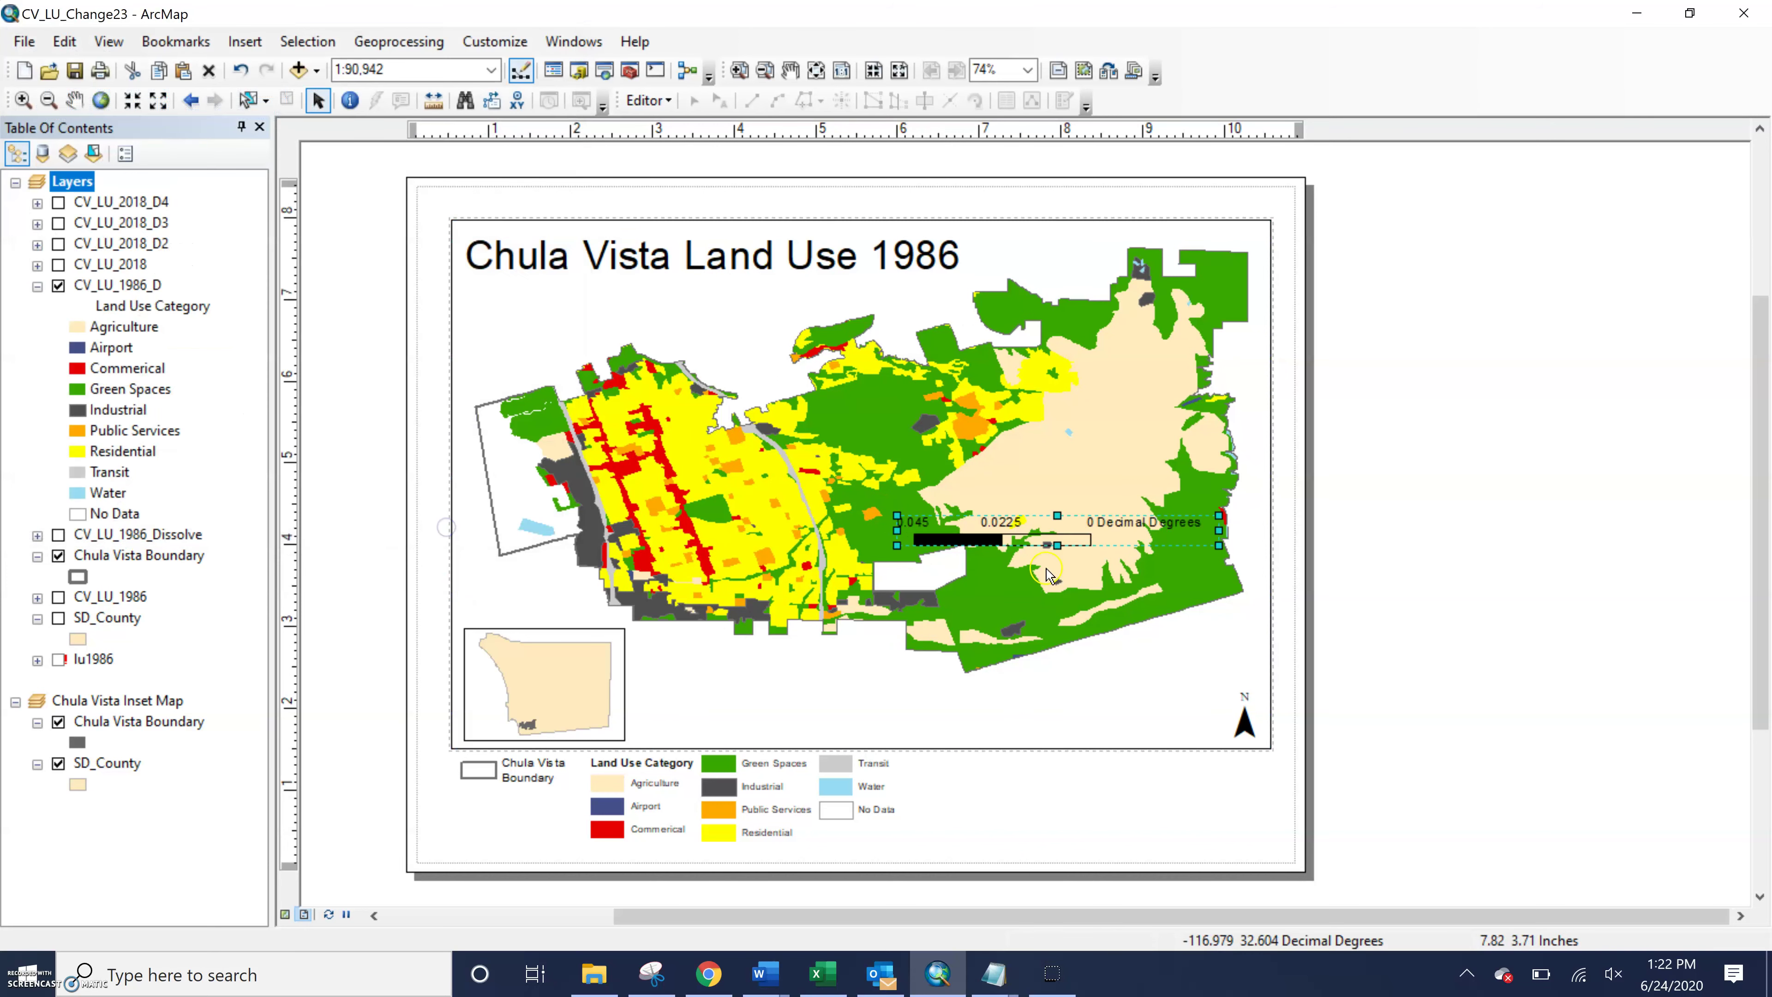
left_click_drag(1023, 532, 1005, 715)
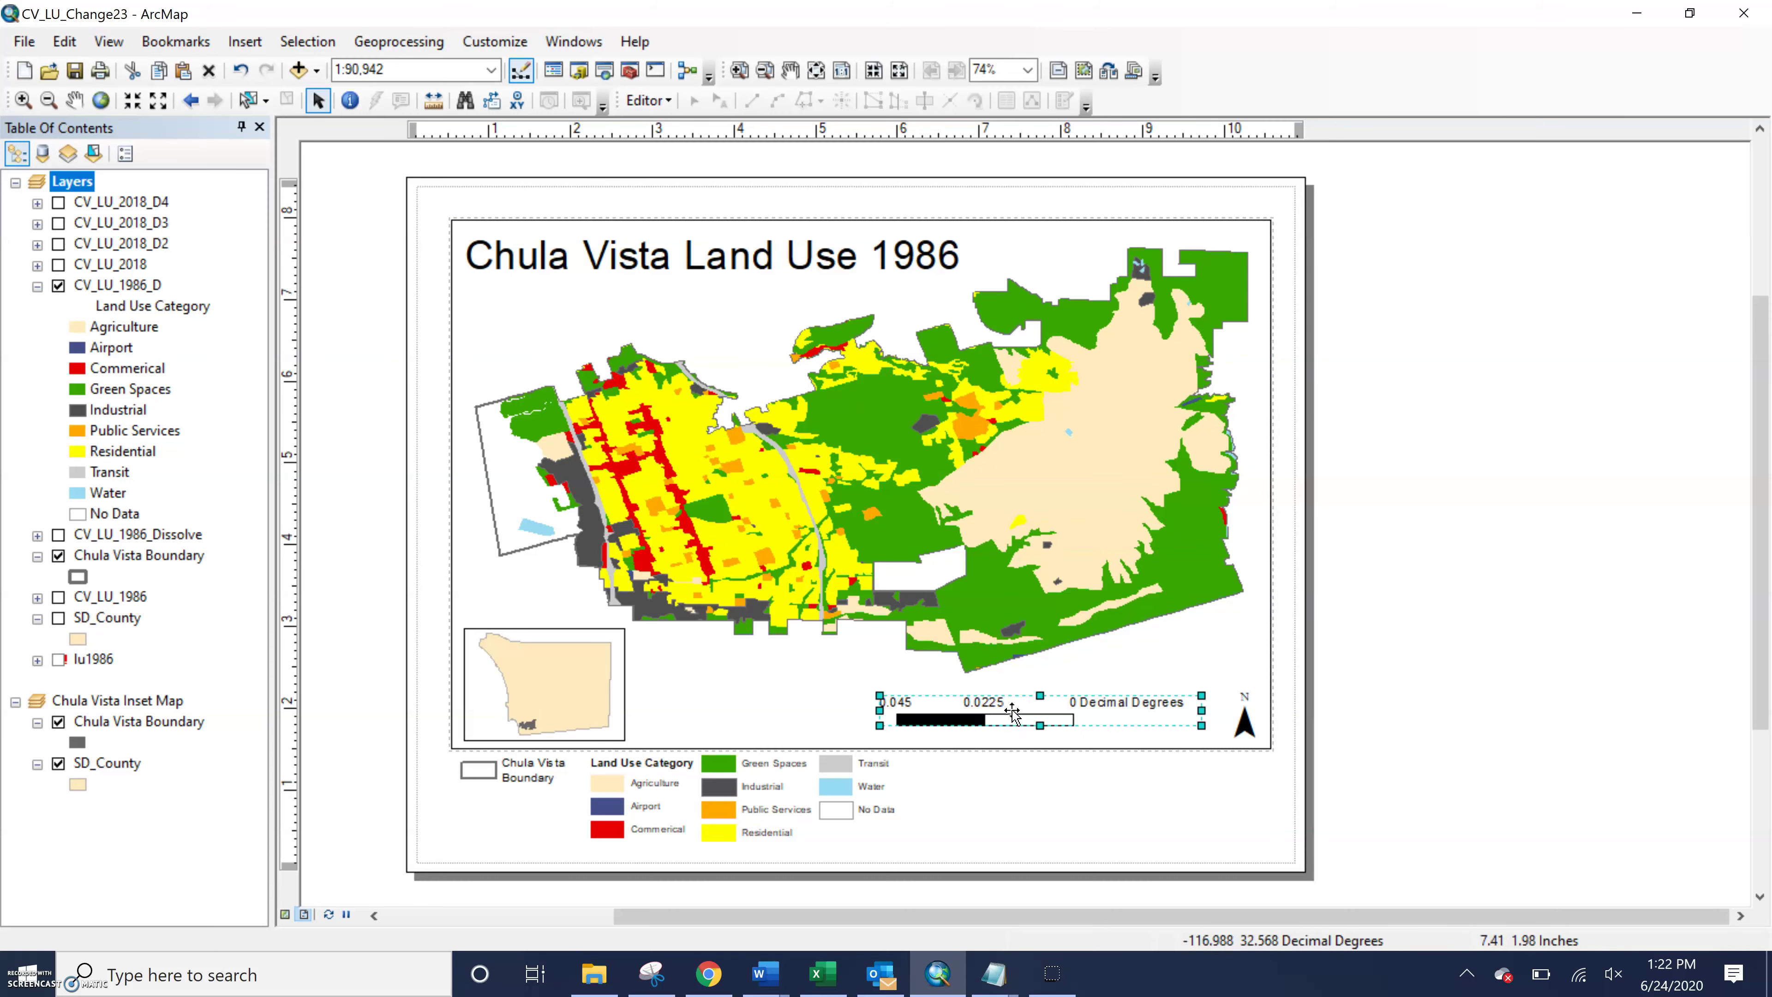
Set the alternating scale bar's division units to Miles
left_click(1010, 708)
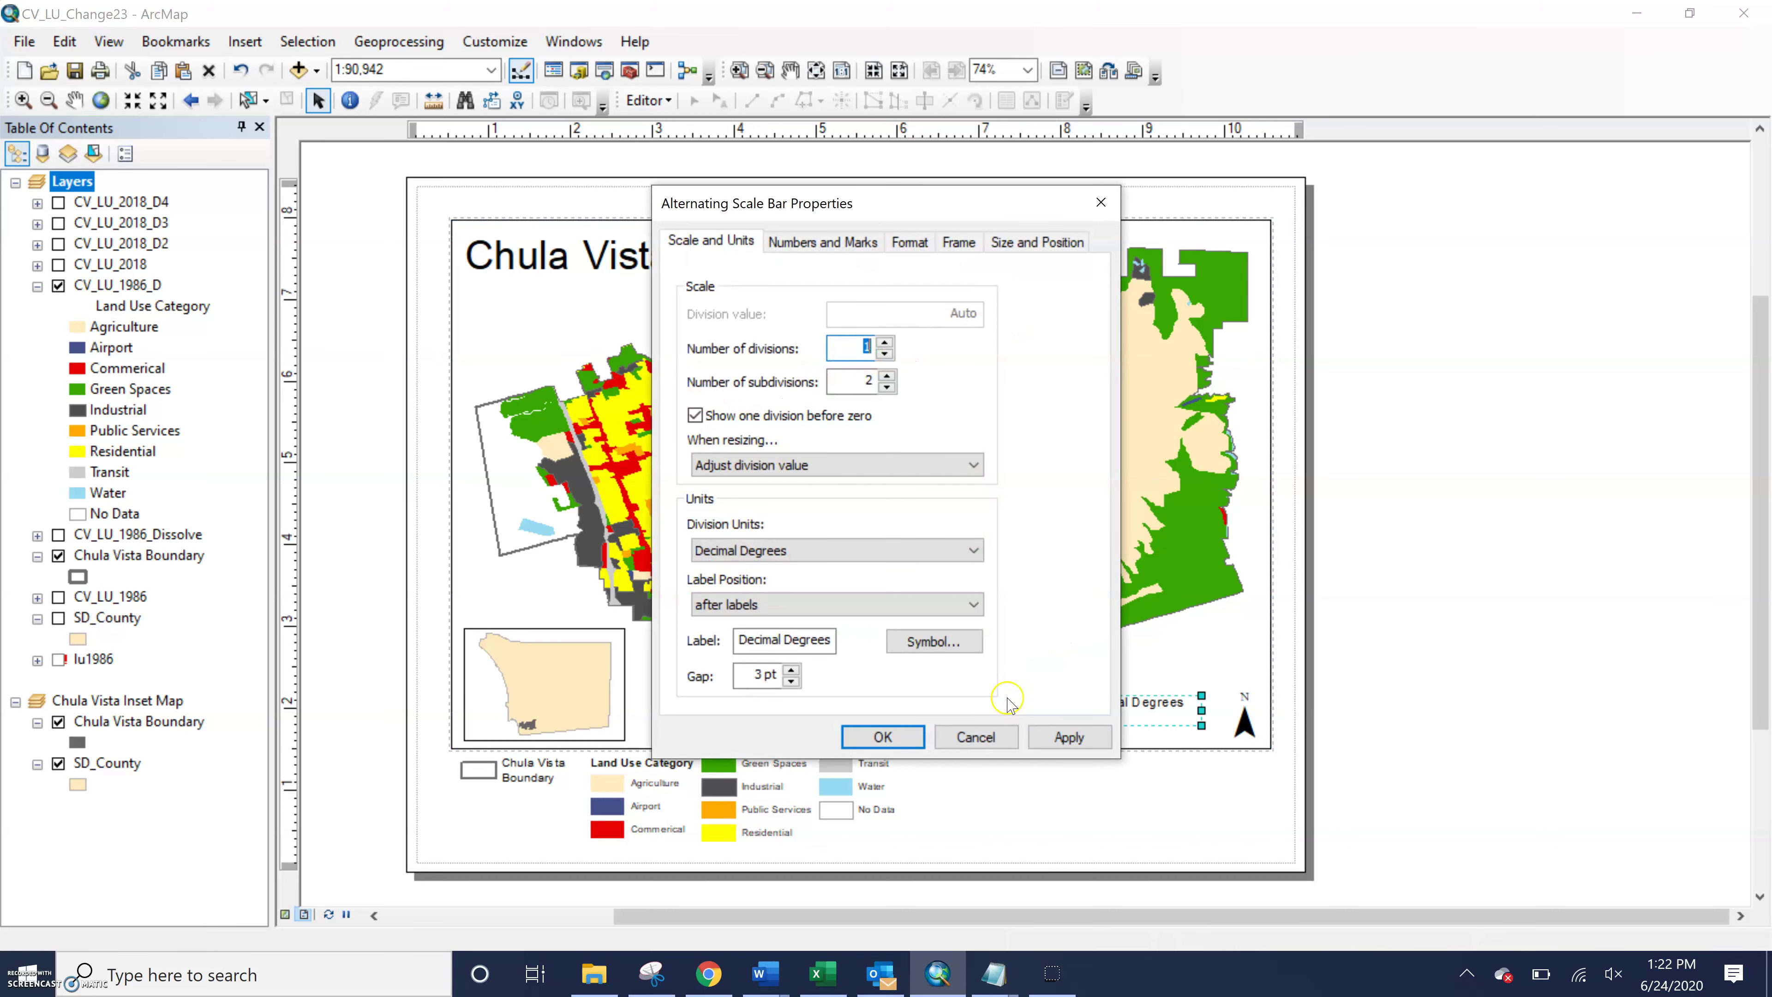
left_click(733, 551)
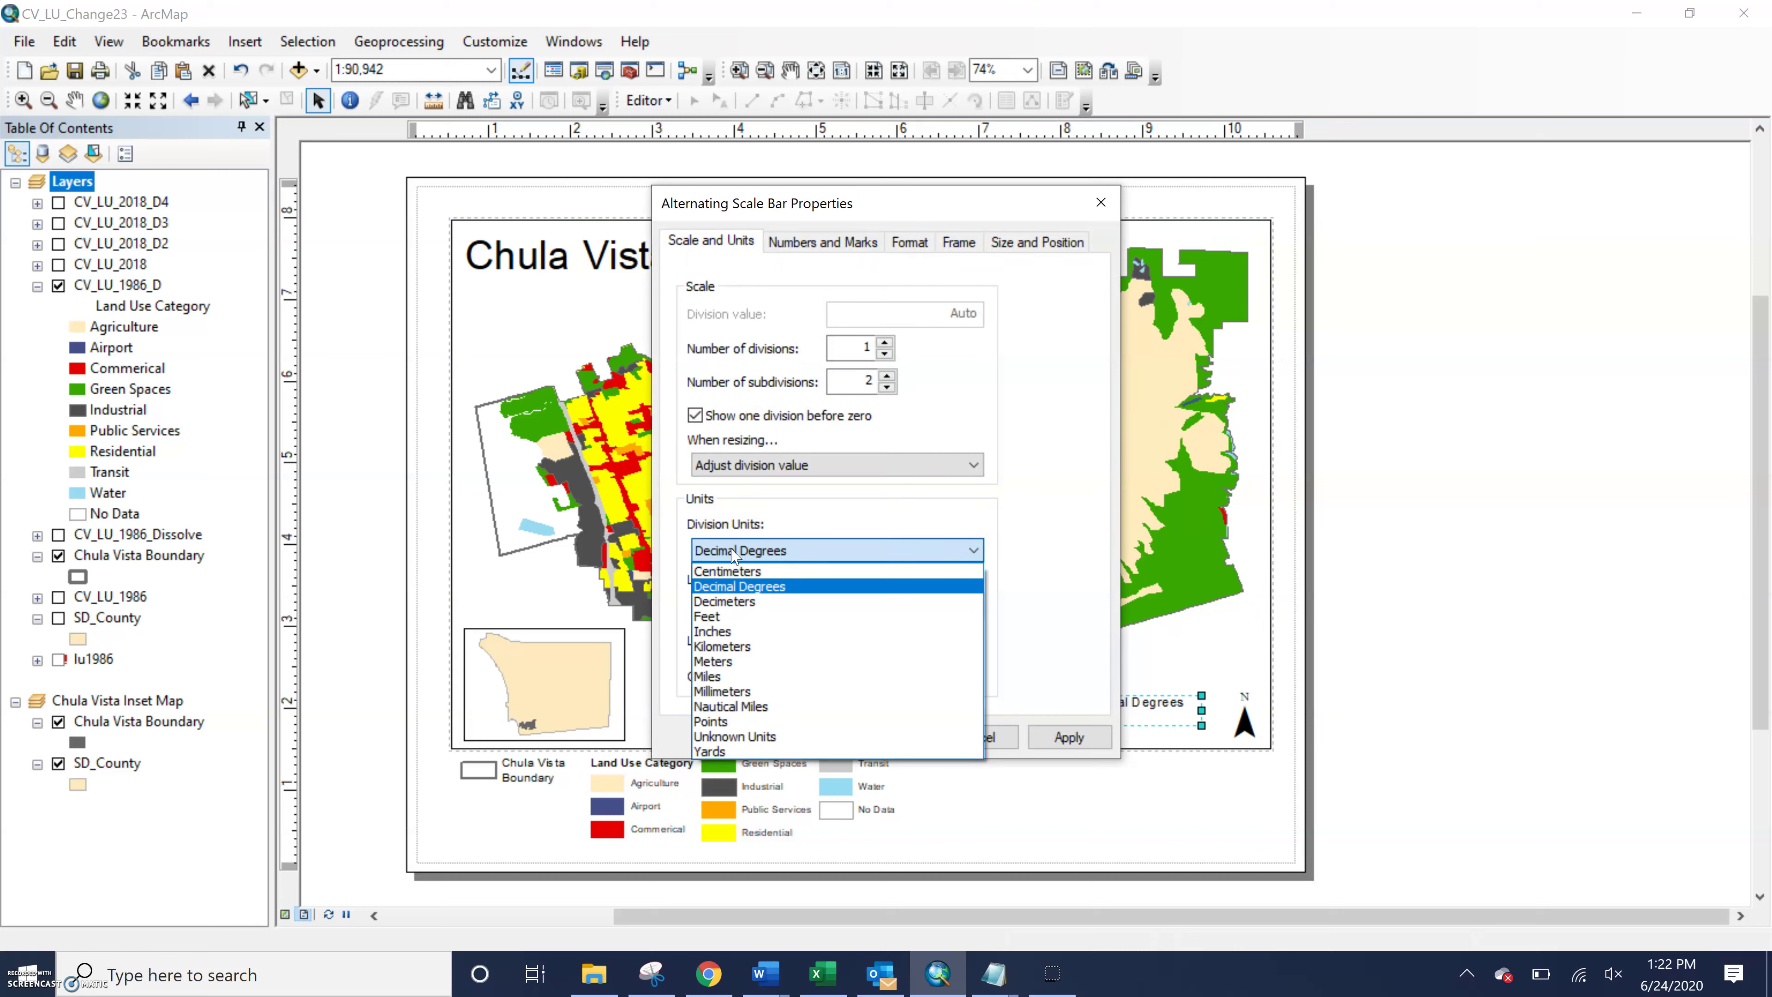
left_click(735, 677)
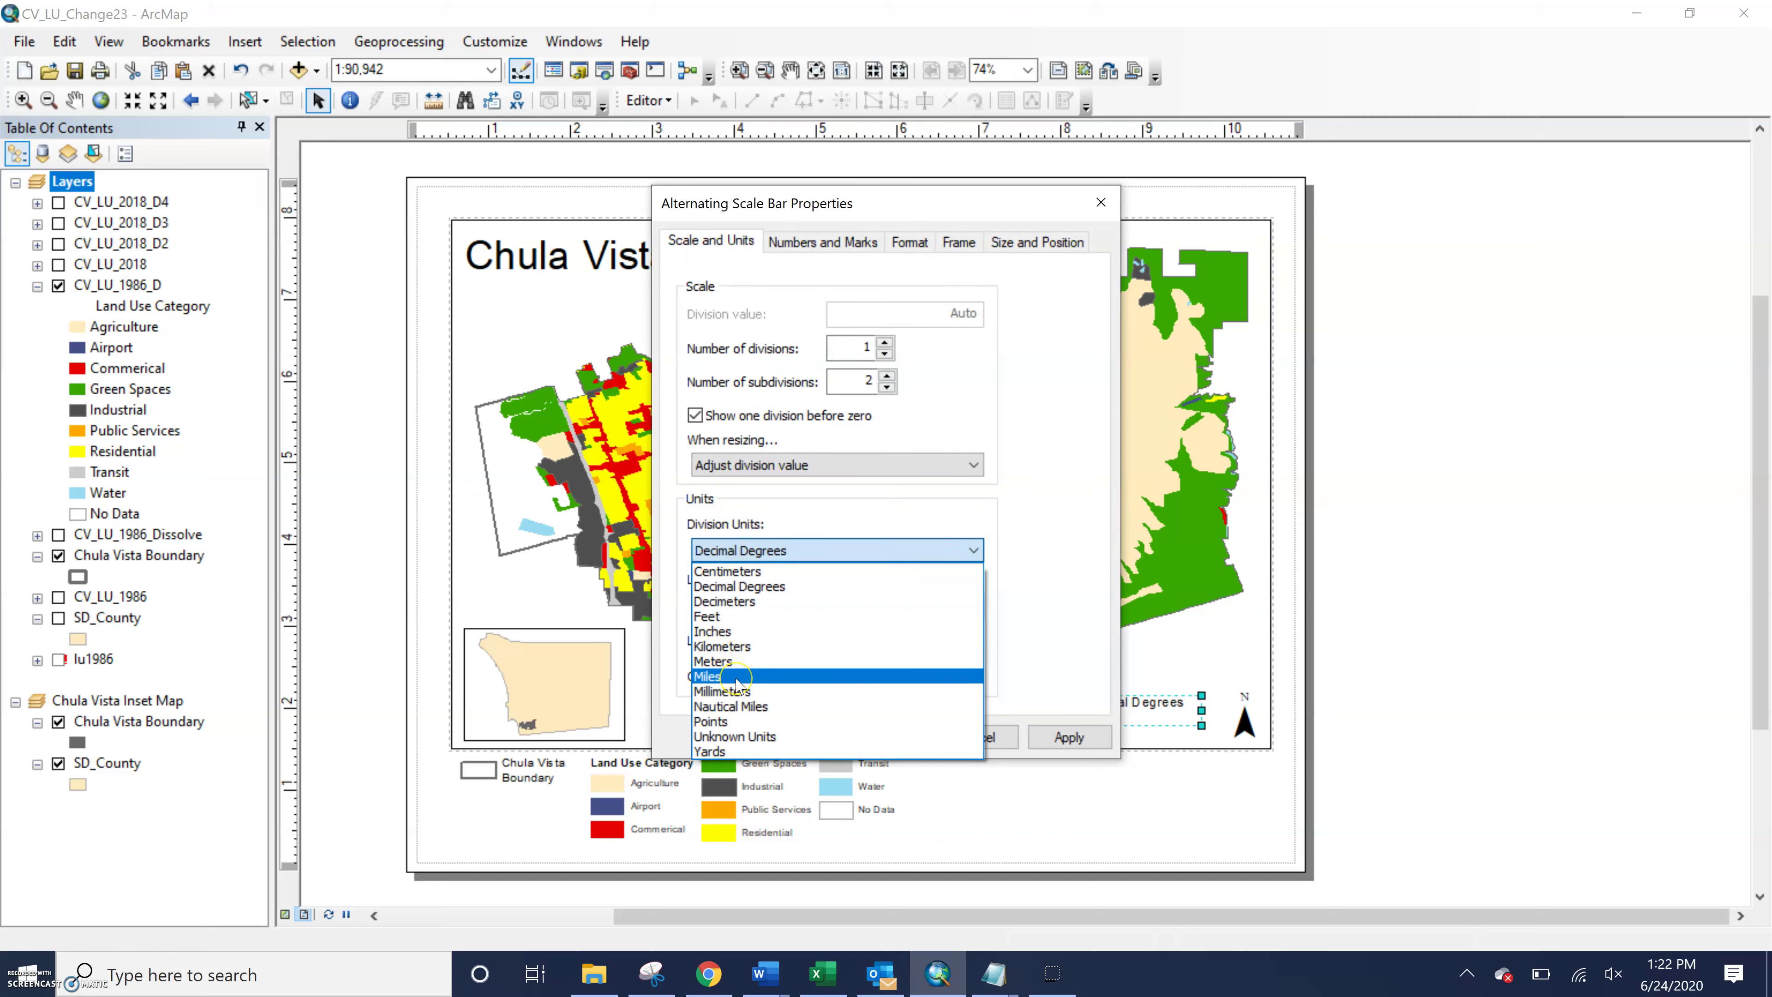
left_click(1118, 728)
left_click(1060, 736)
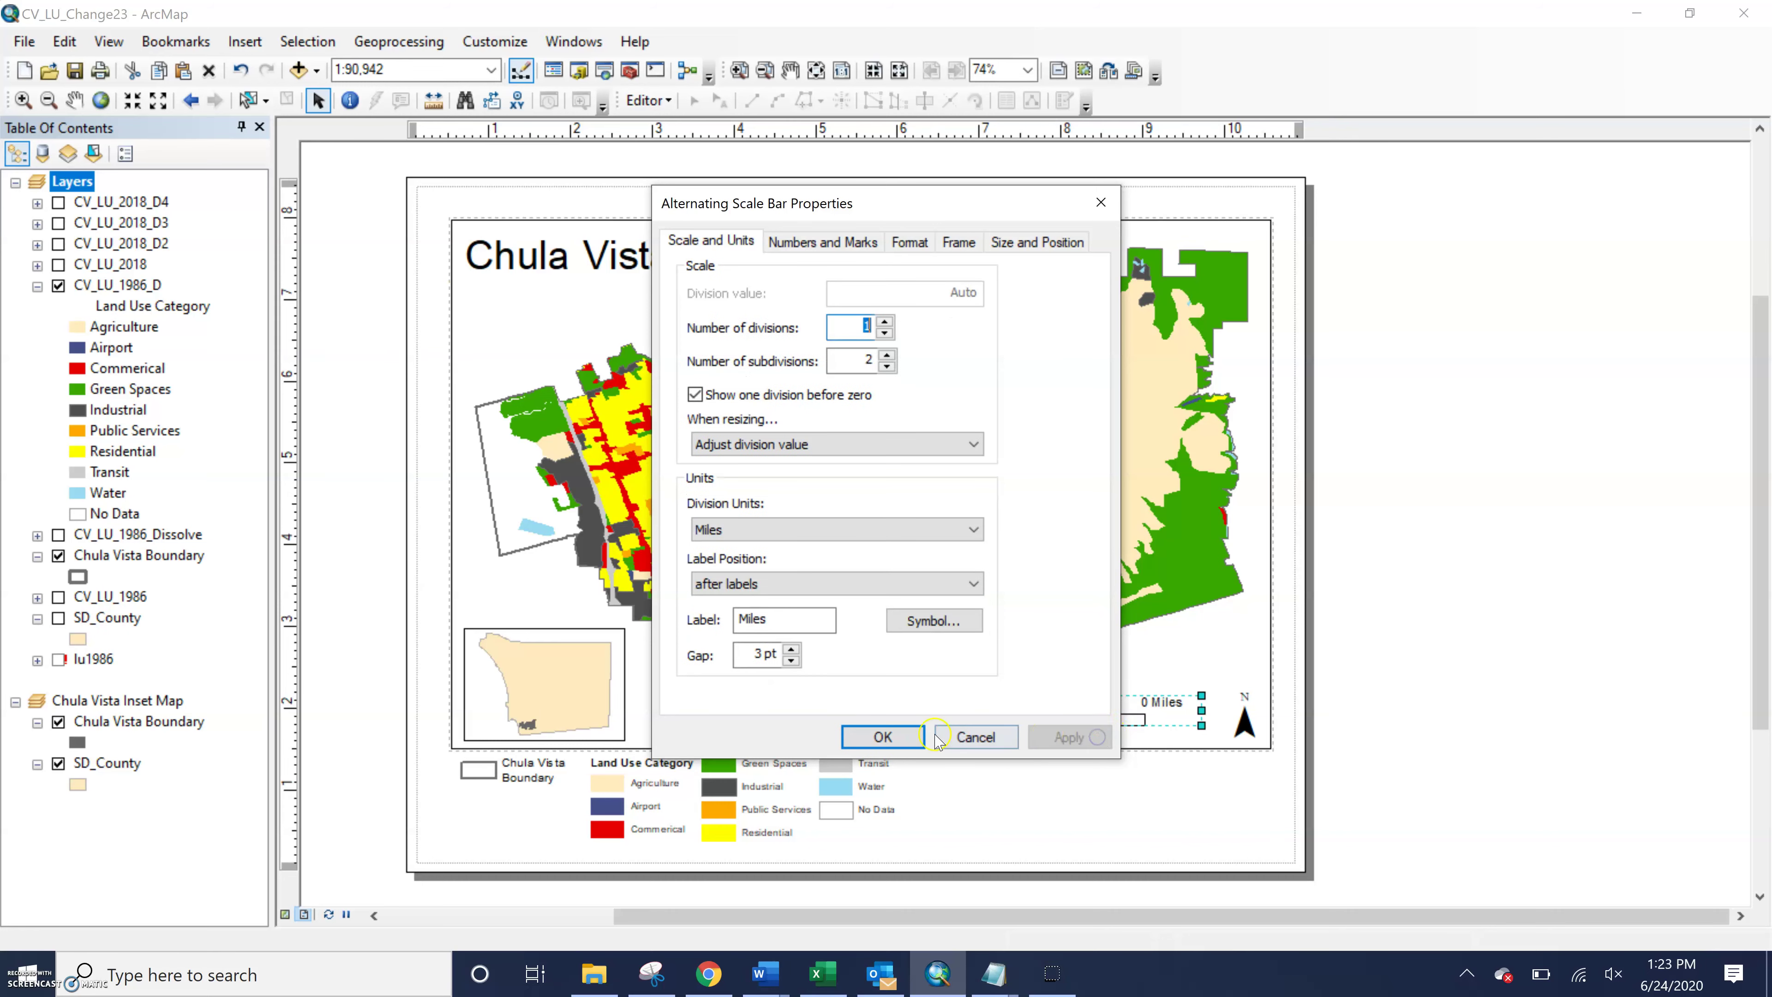
left_click(885, 737)
left_click(1064, 828)
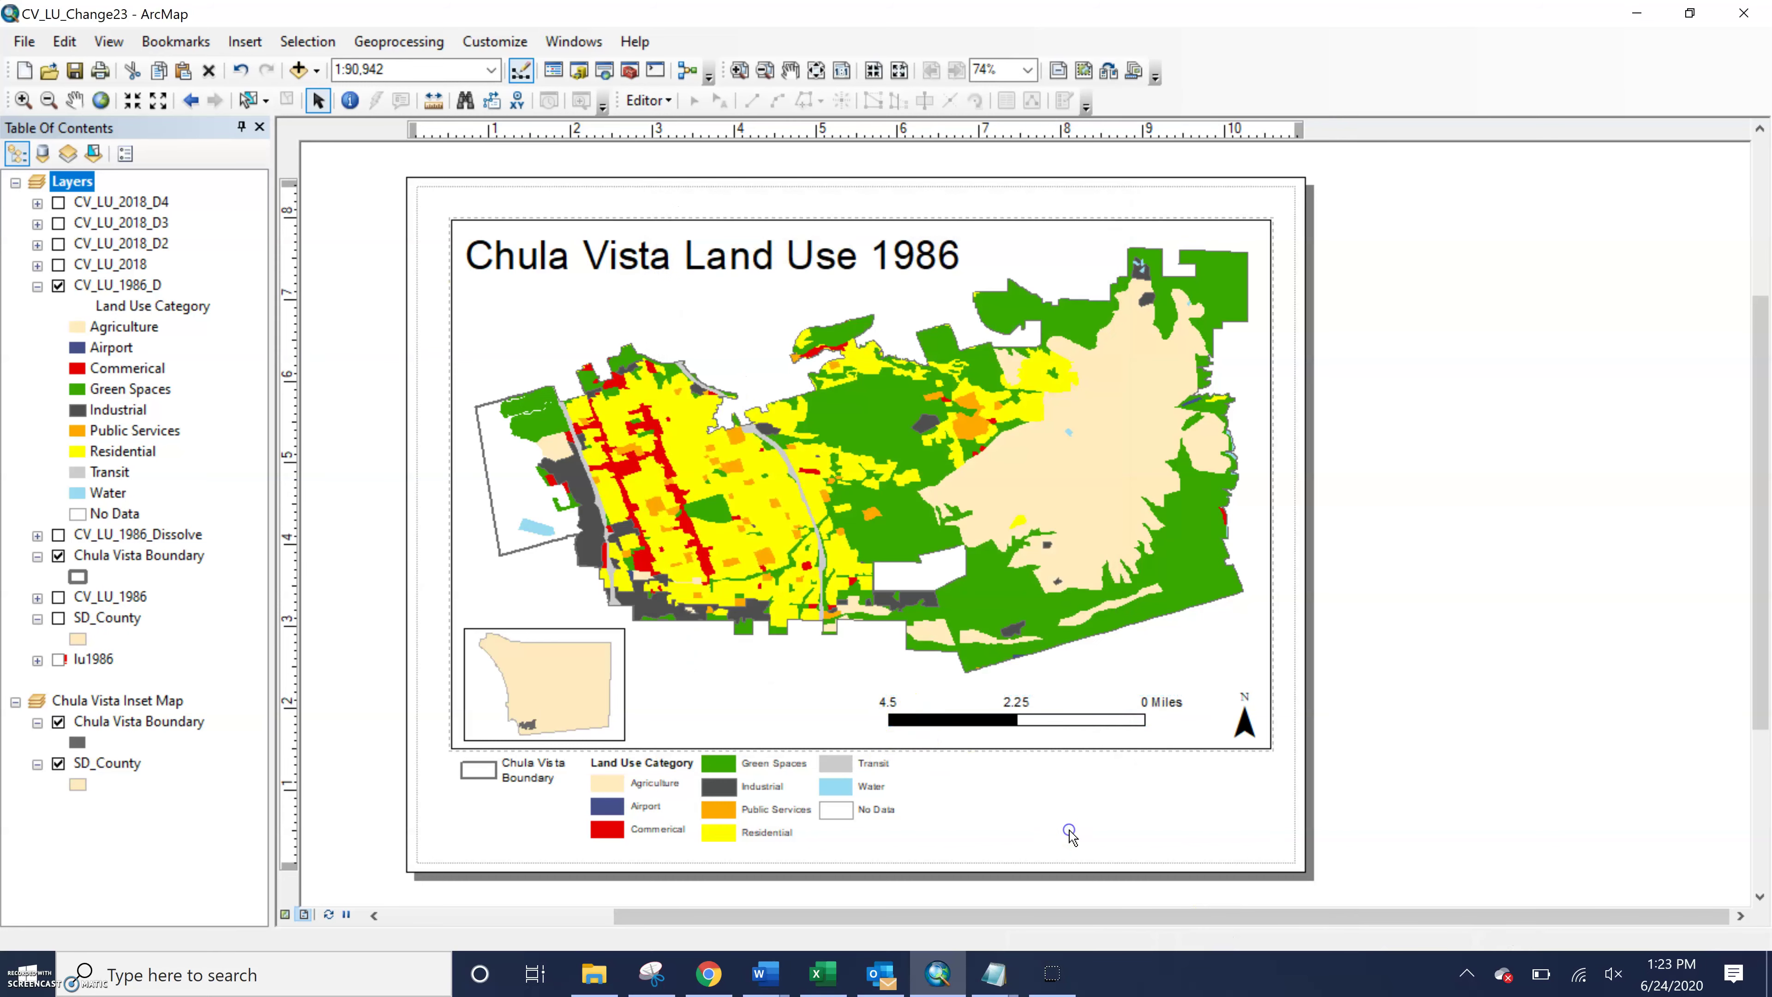
left_click(1032, 730)
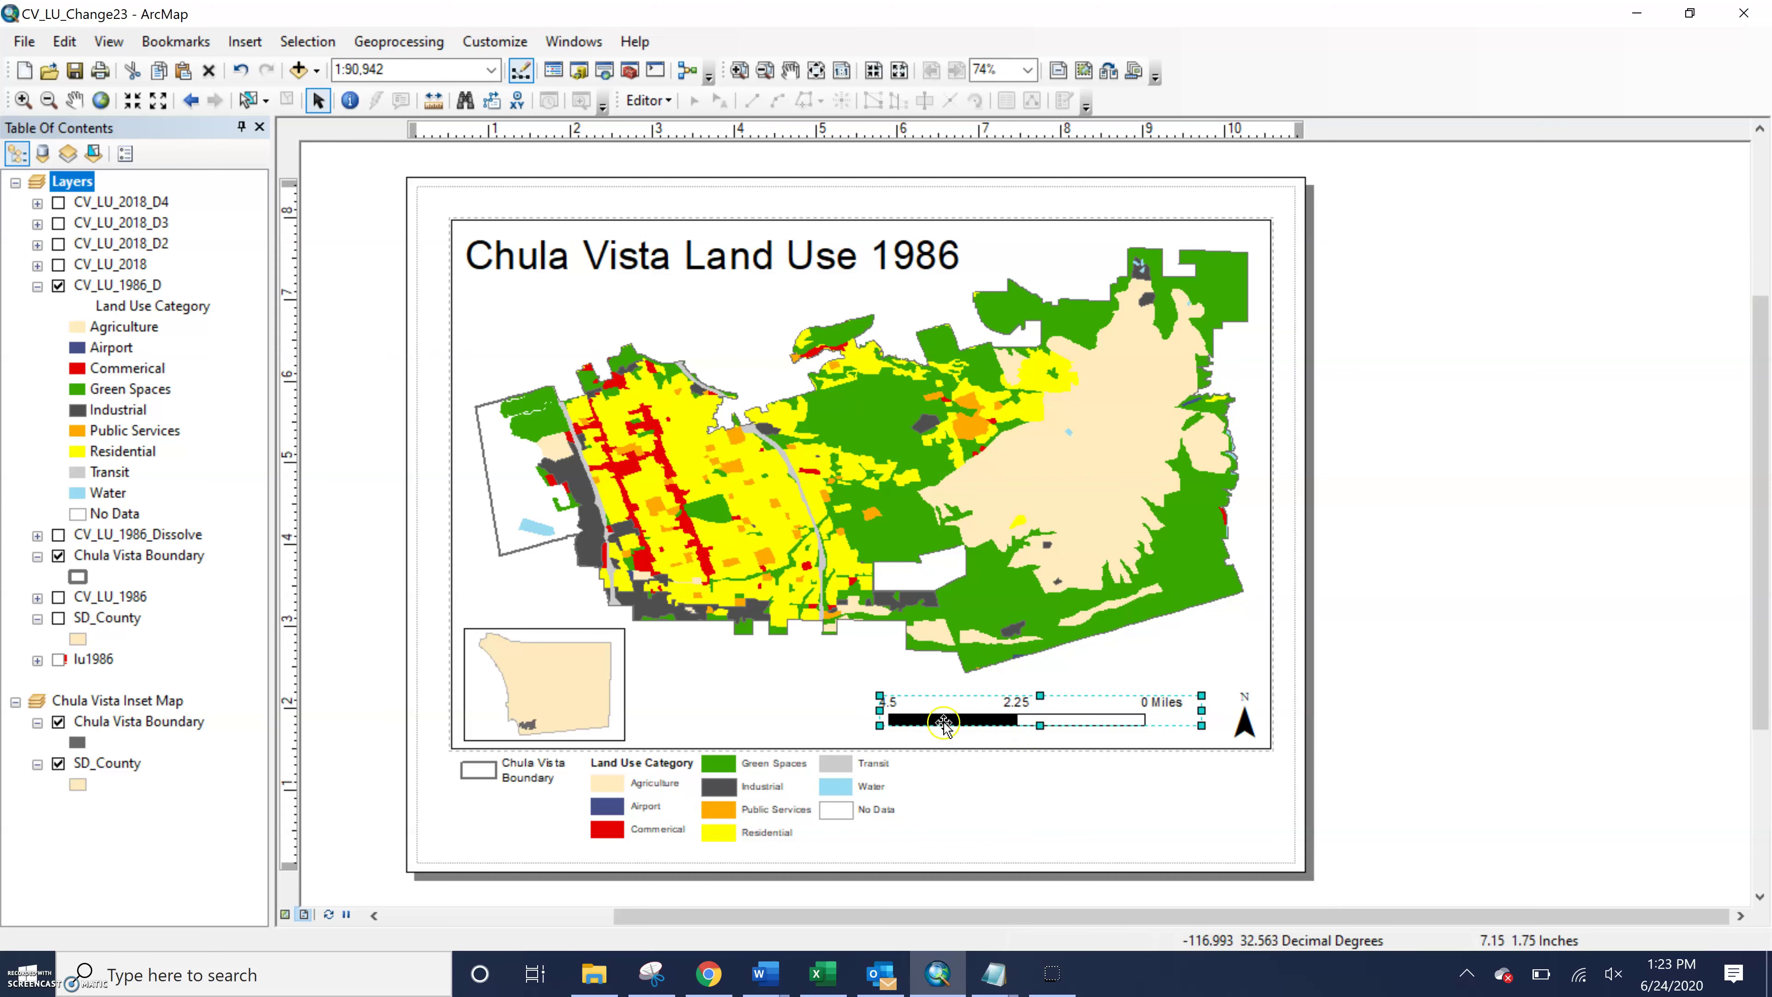
double_click(986, 719)
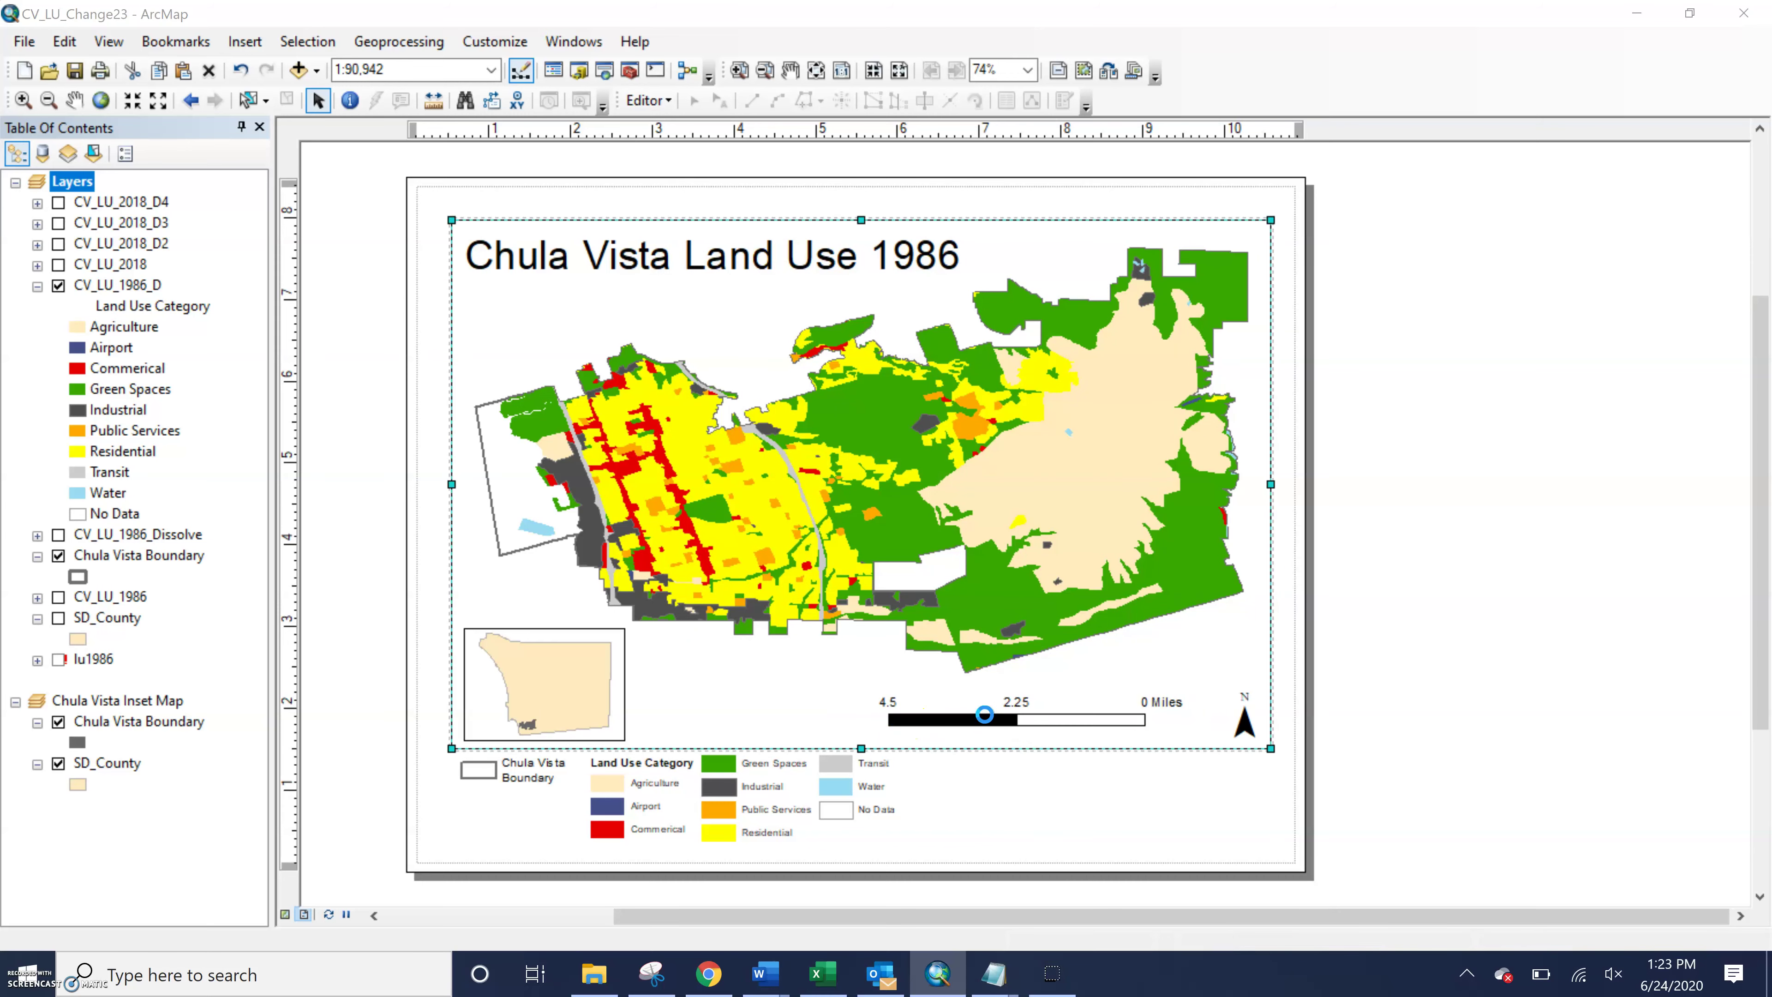
left_click(880, 607)
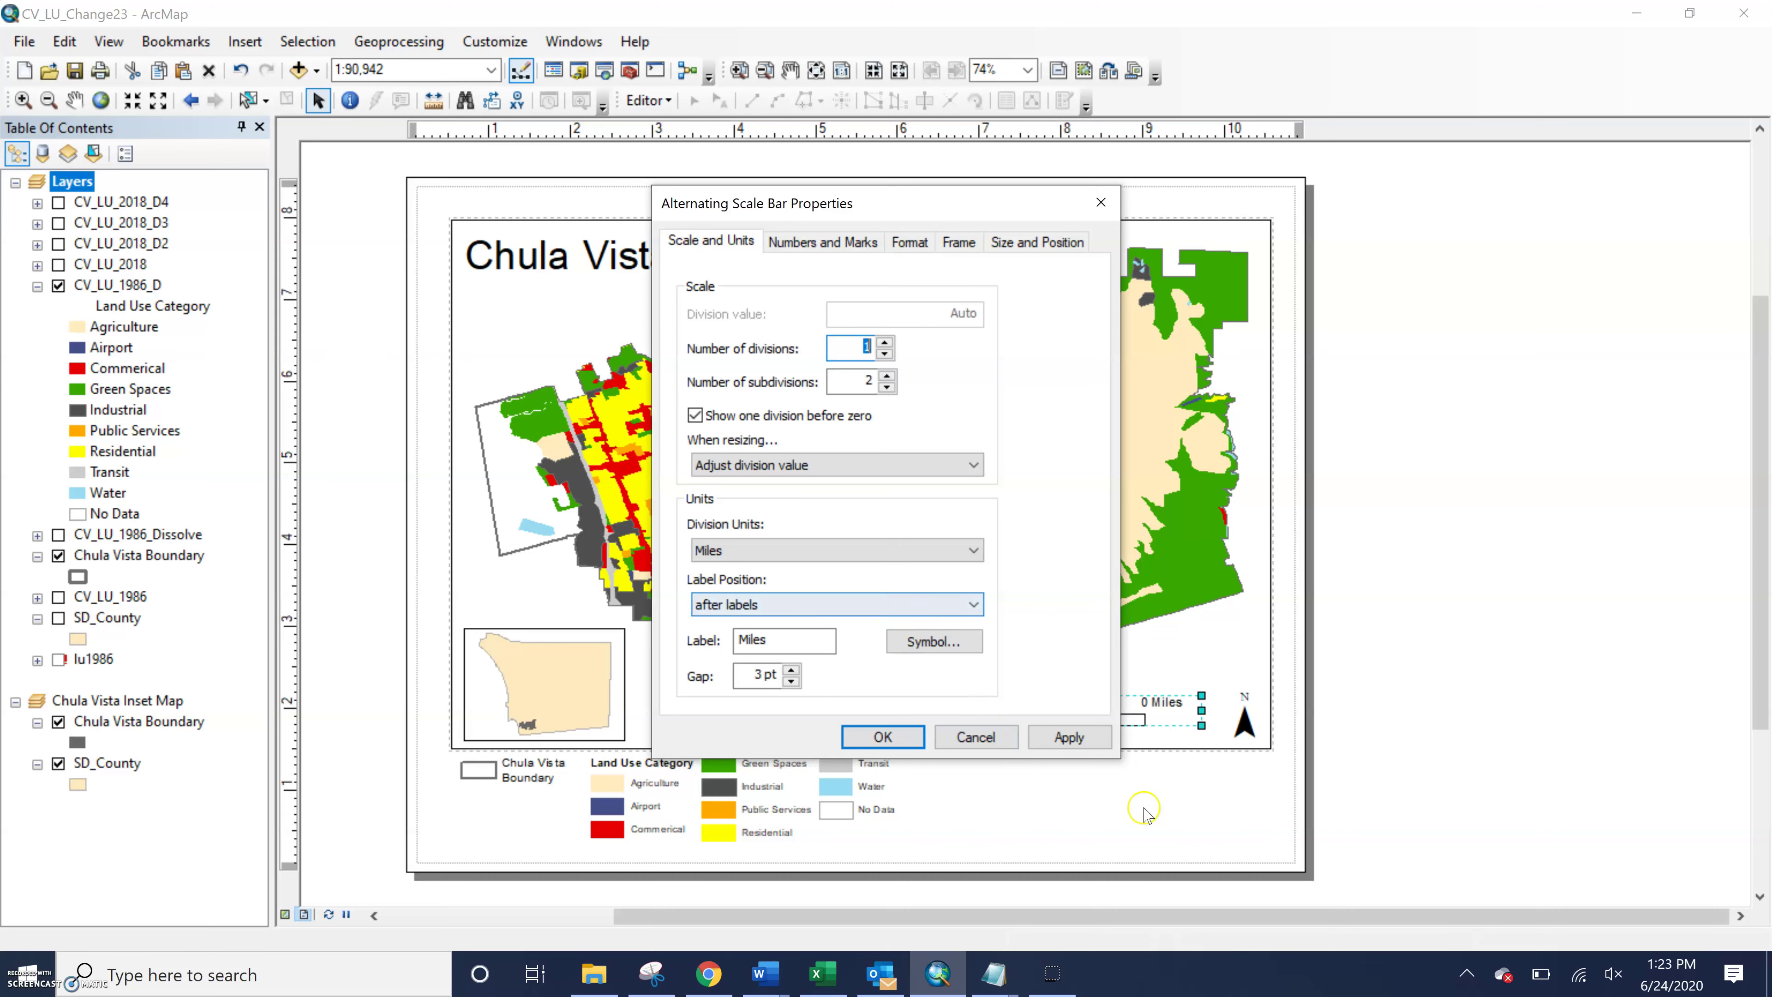
left_click(999, 737)
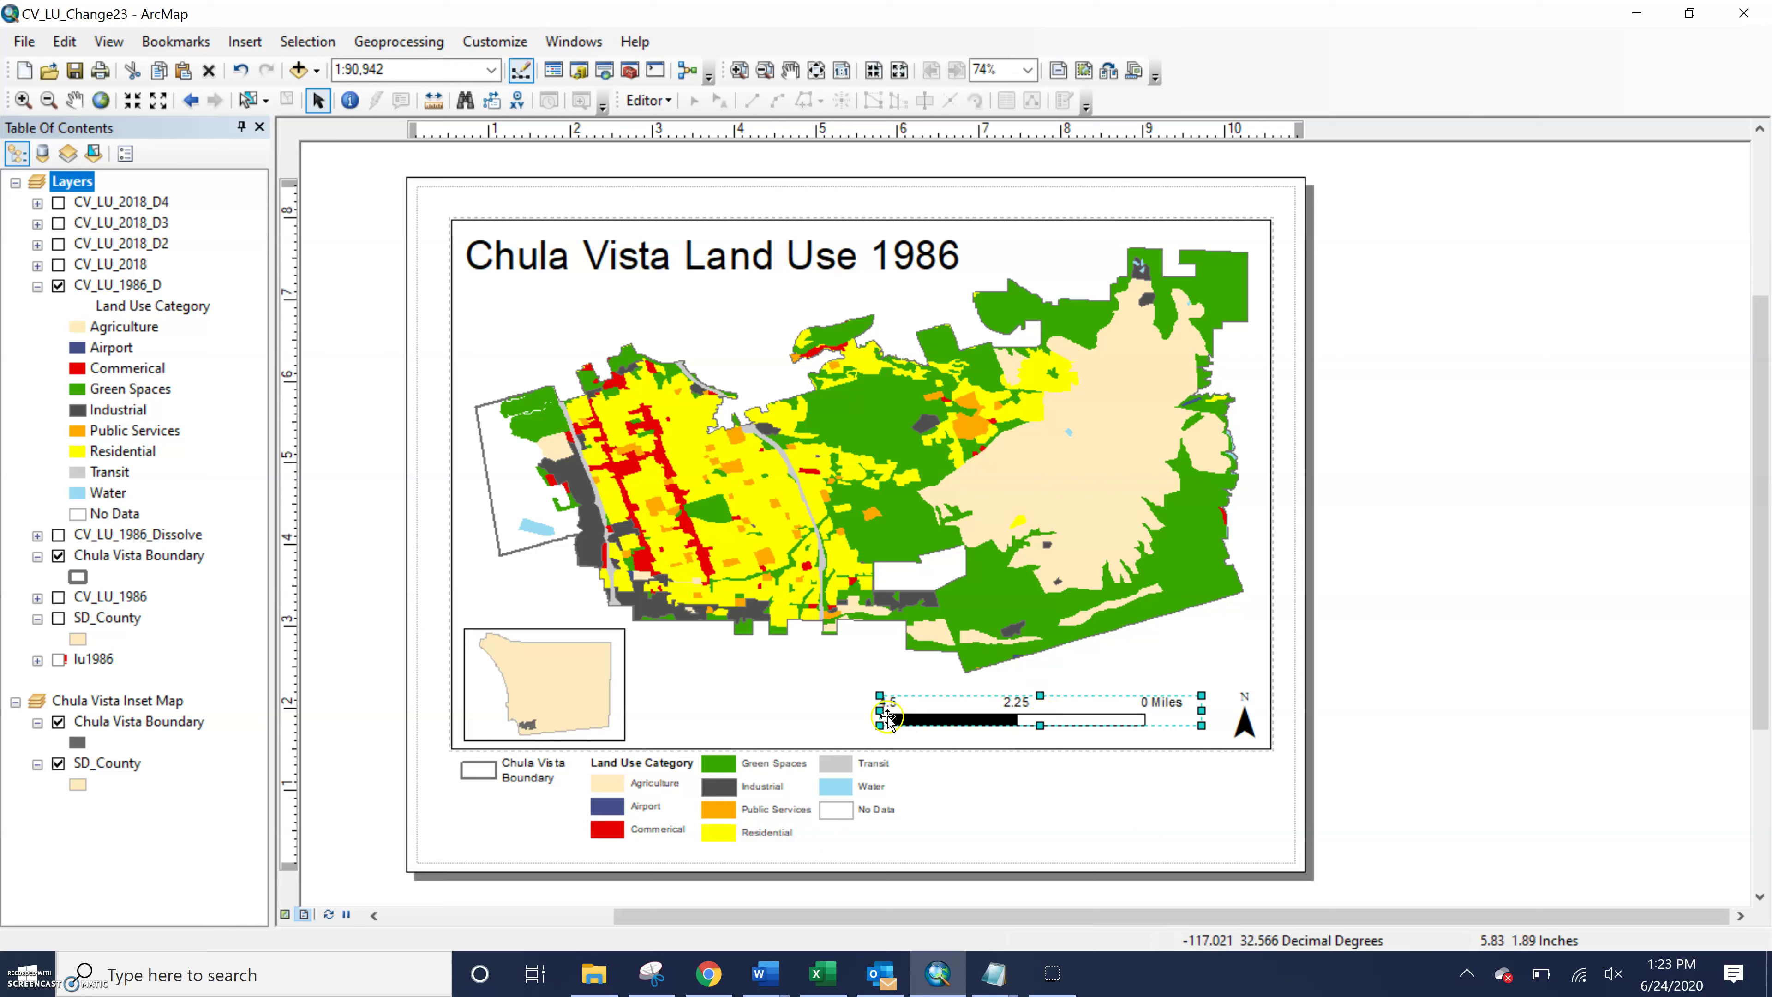
Resize the scale bar to a compact width of about 1.8 inches and position it just west of the north arrow
left_click_drag(878, 710, 1040, 730)
left_click(1023, 726)
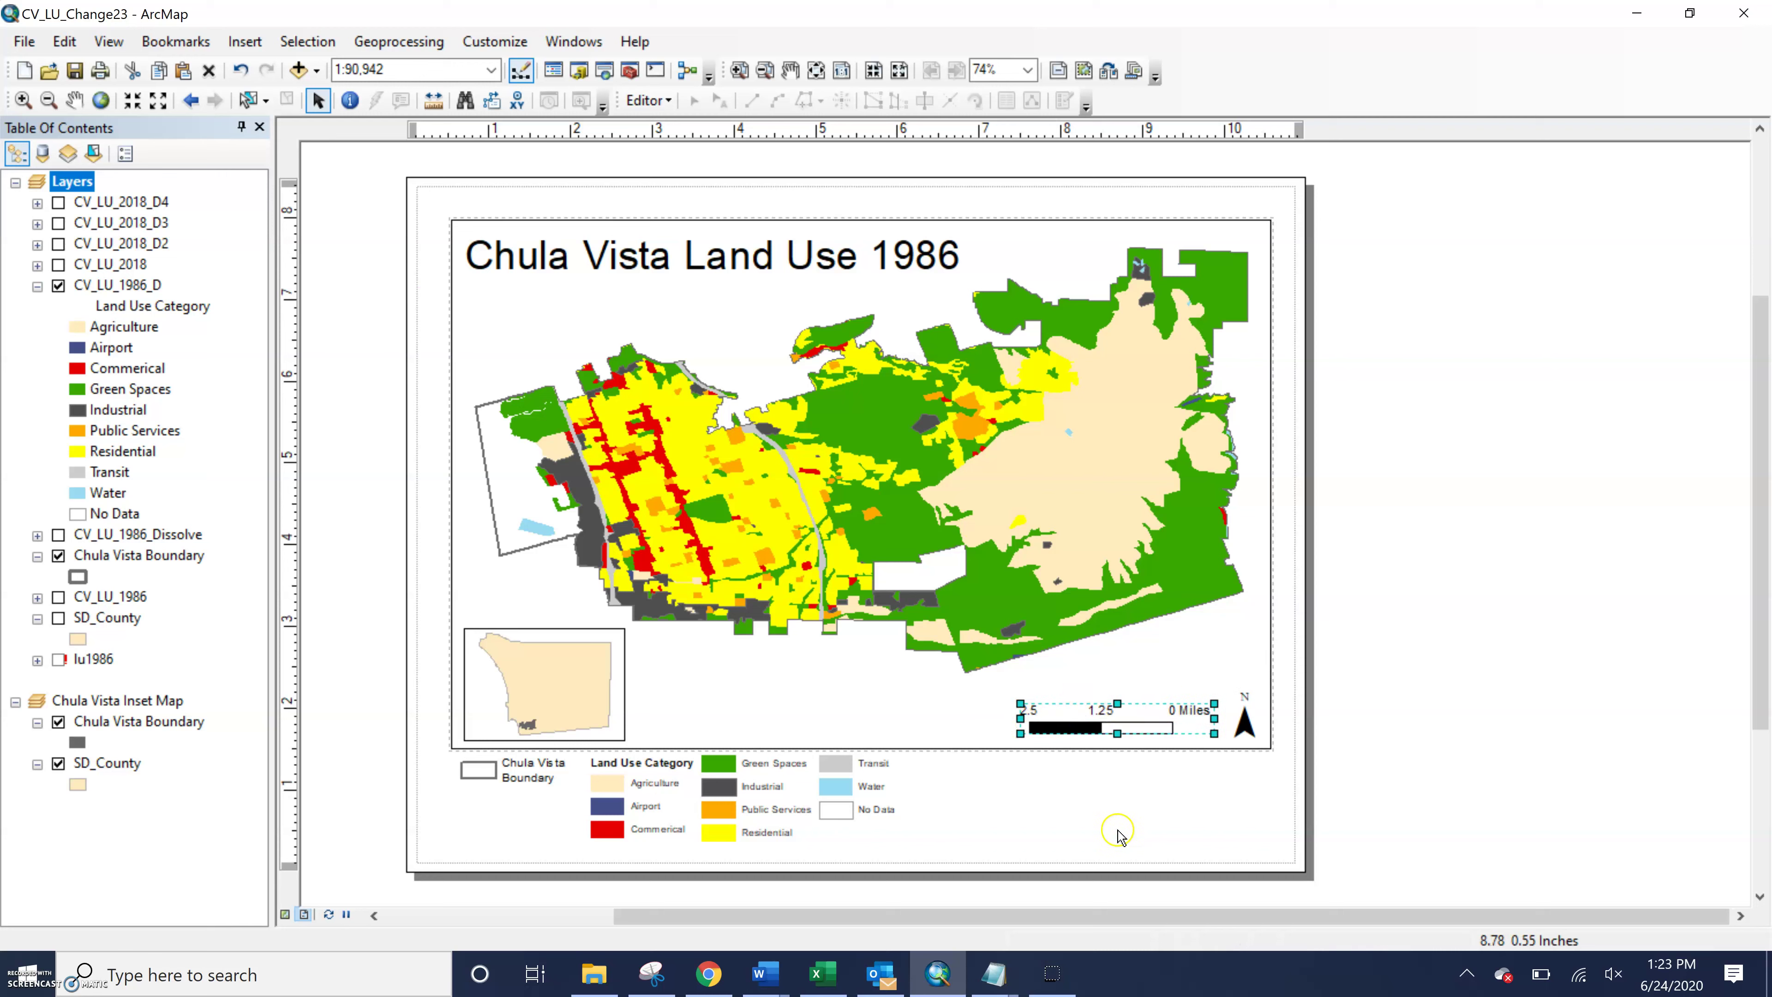
left_click_drag(1092, 731, 993, 281)
left_click(930, 275)
left_click_drag(896, 305, 766, 370)
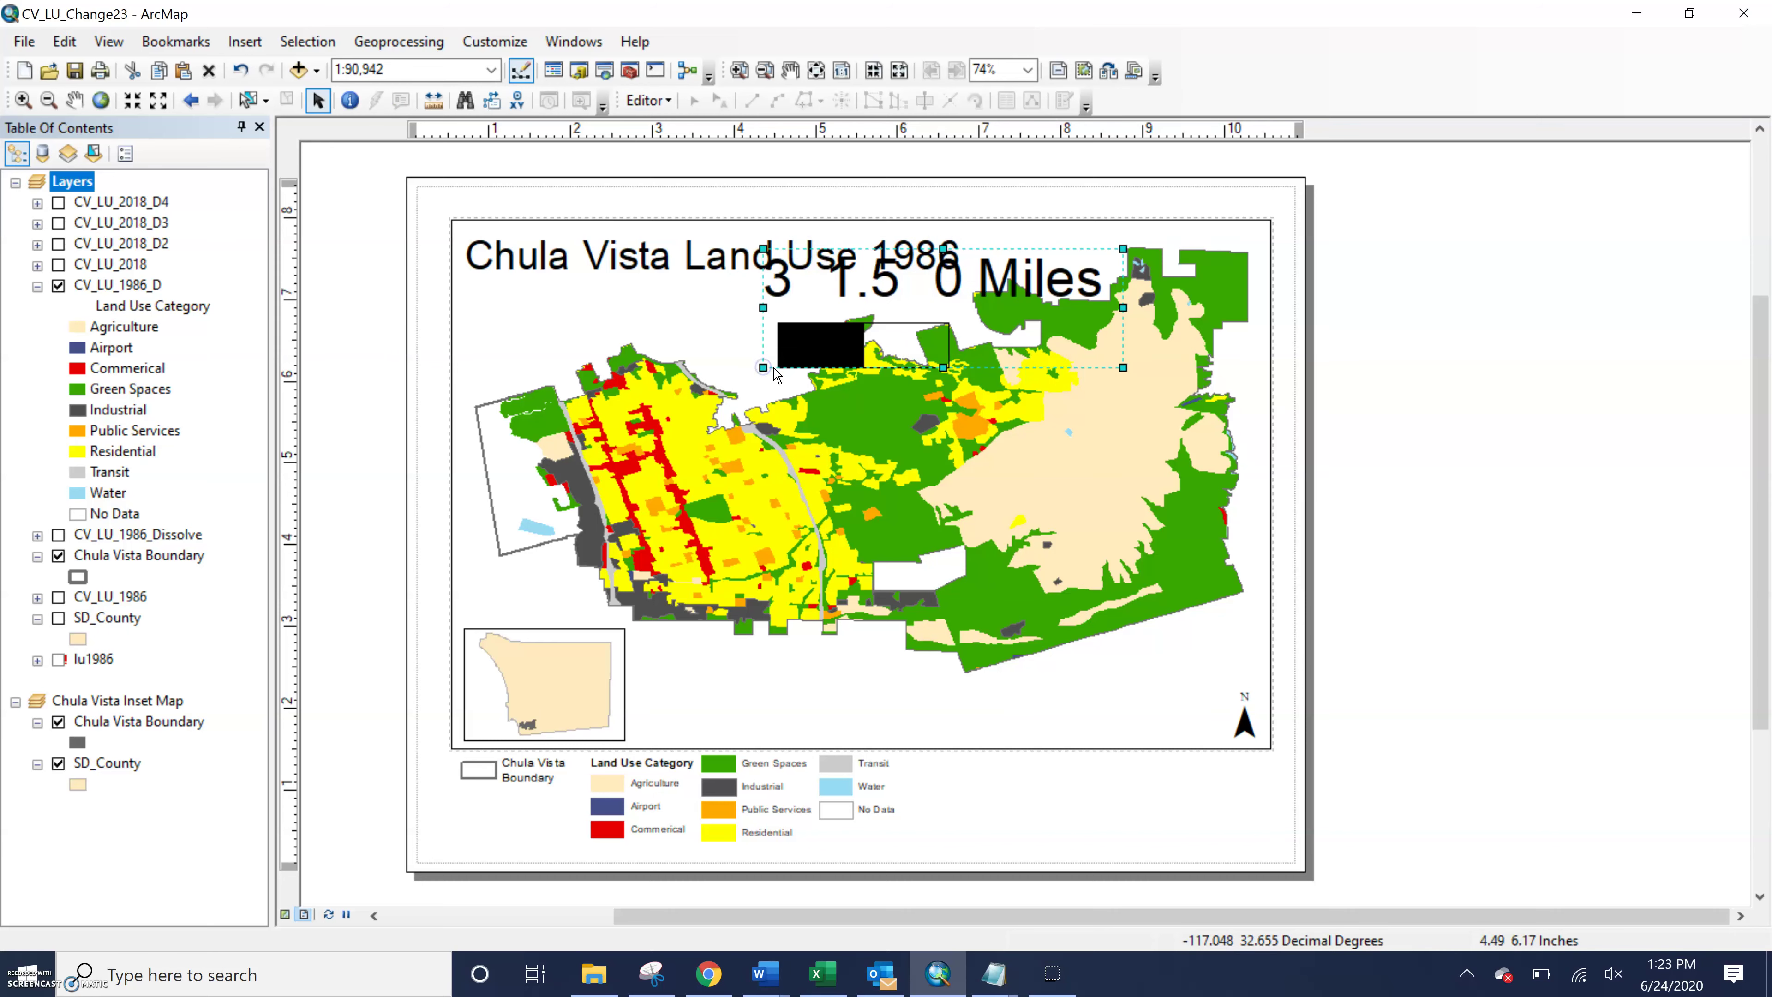
left_click_drag(913, 310, 995, 674)
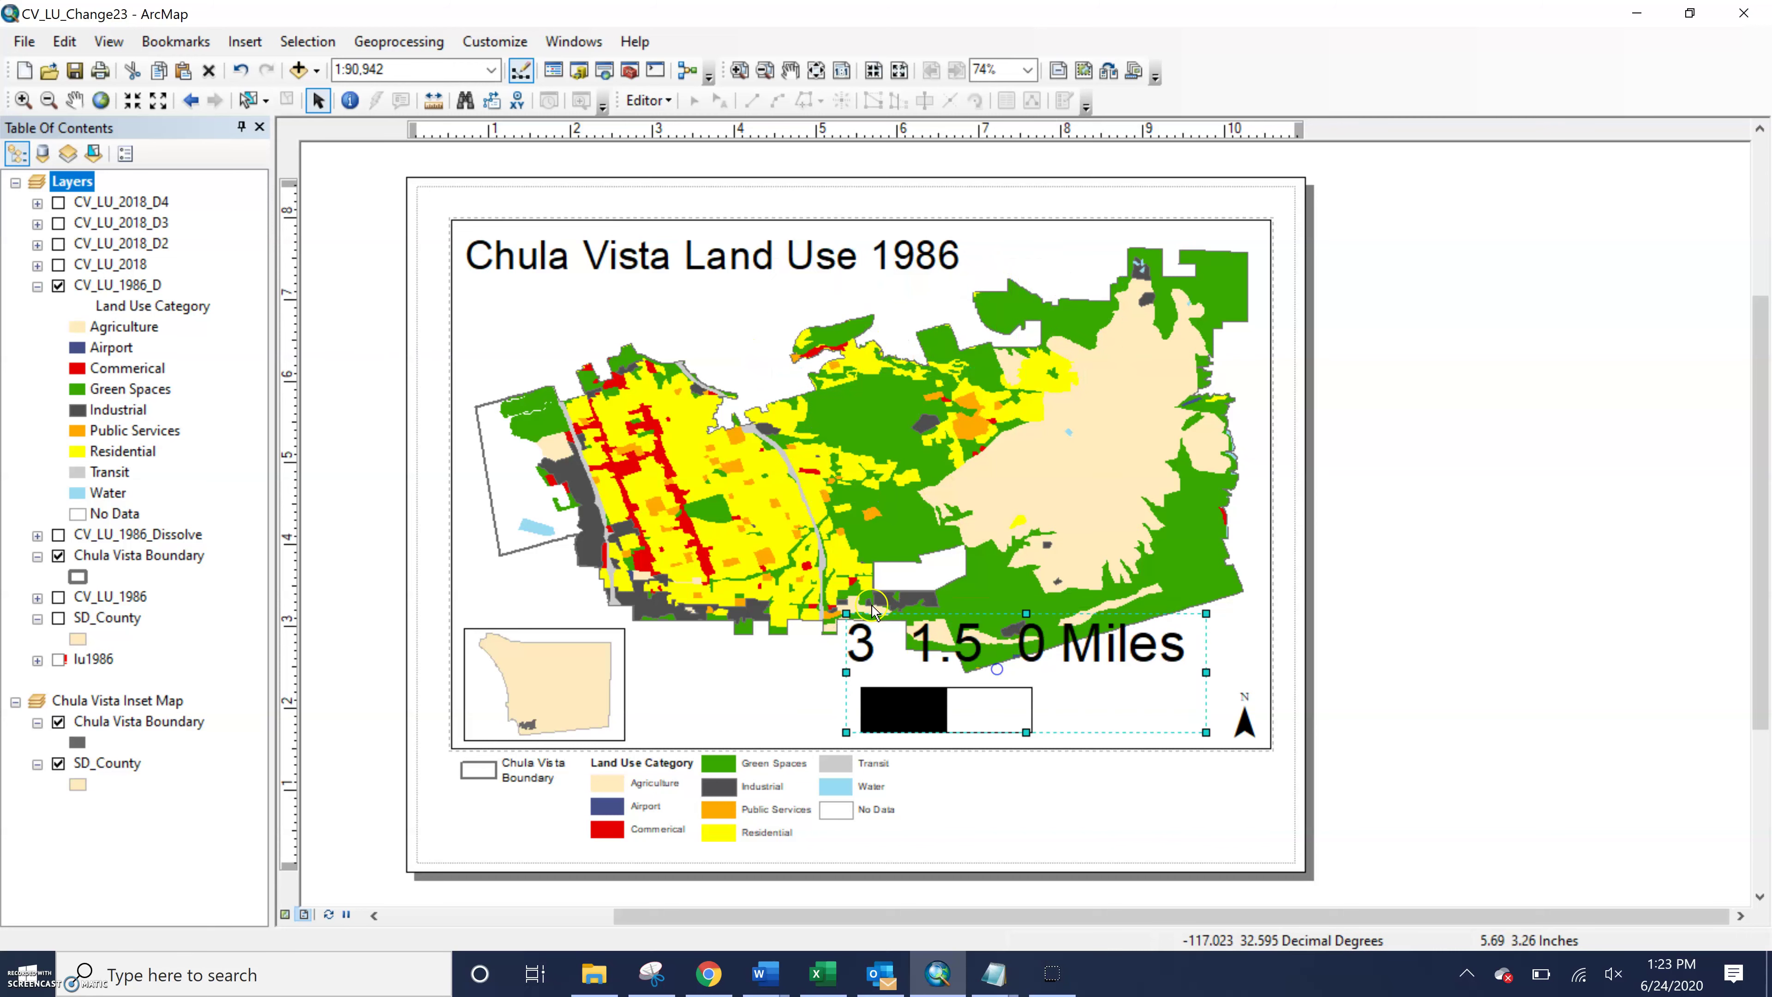
left_click(922, 654)
left_click_drag(846, 613, 1060, 698)
Change the alternating scale bar's style to a thin scale line with tick marks
double_click(1138, 733)
left_click(762, 244)
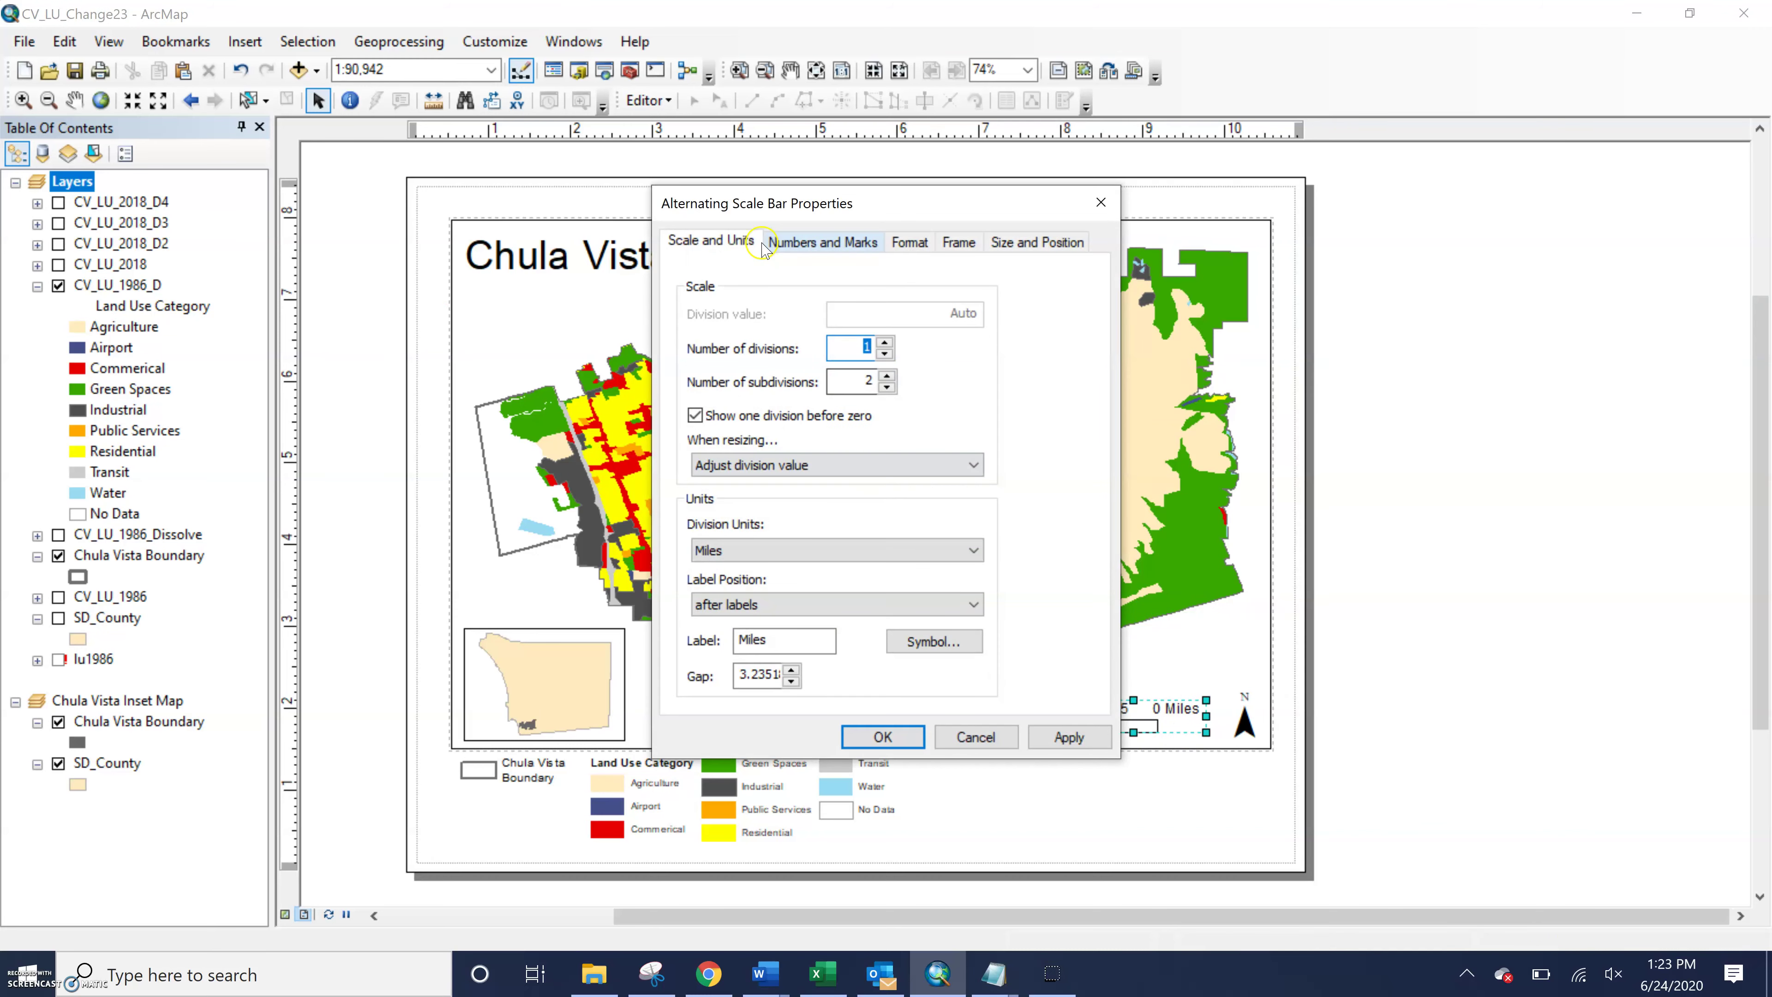
left_click(806, 251)
left_click(694, 241)
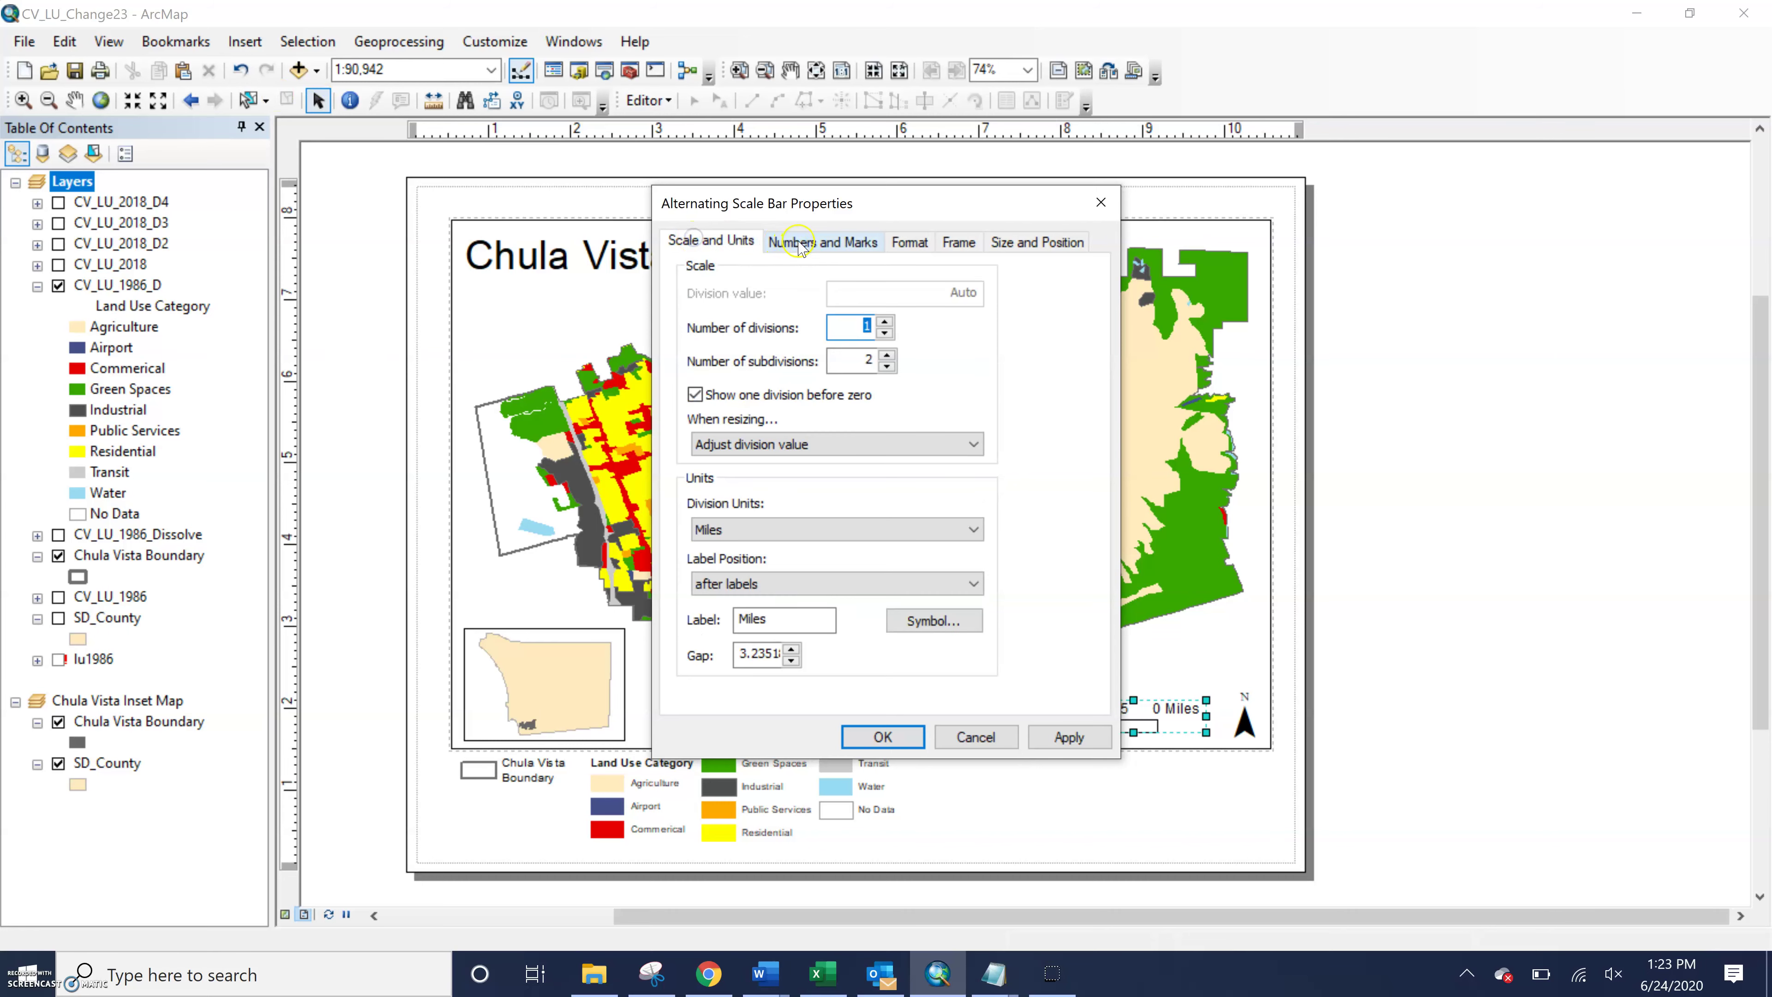
left_click(910, 241)
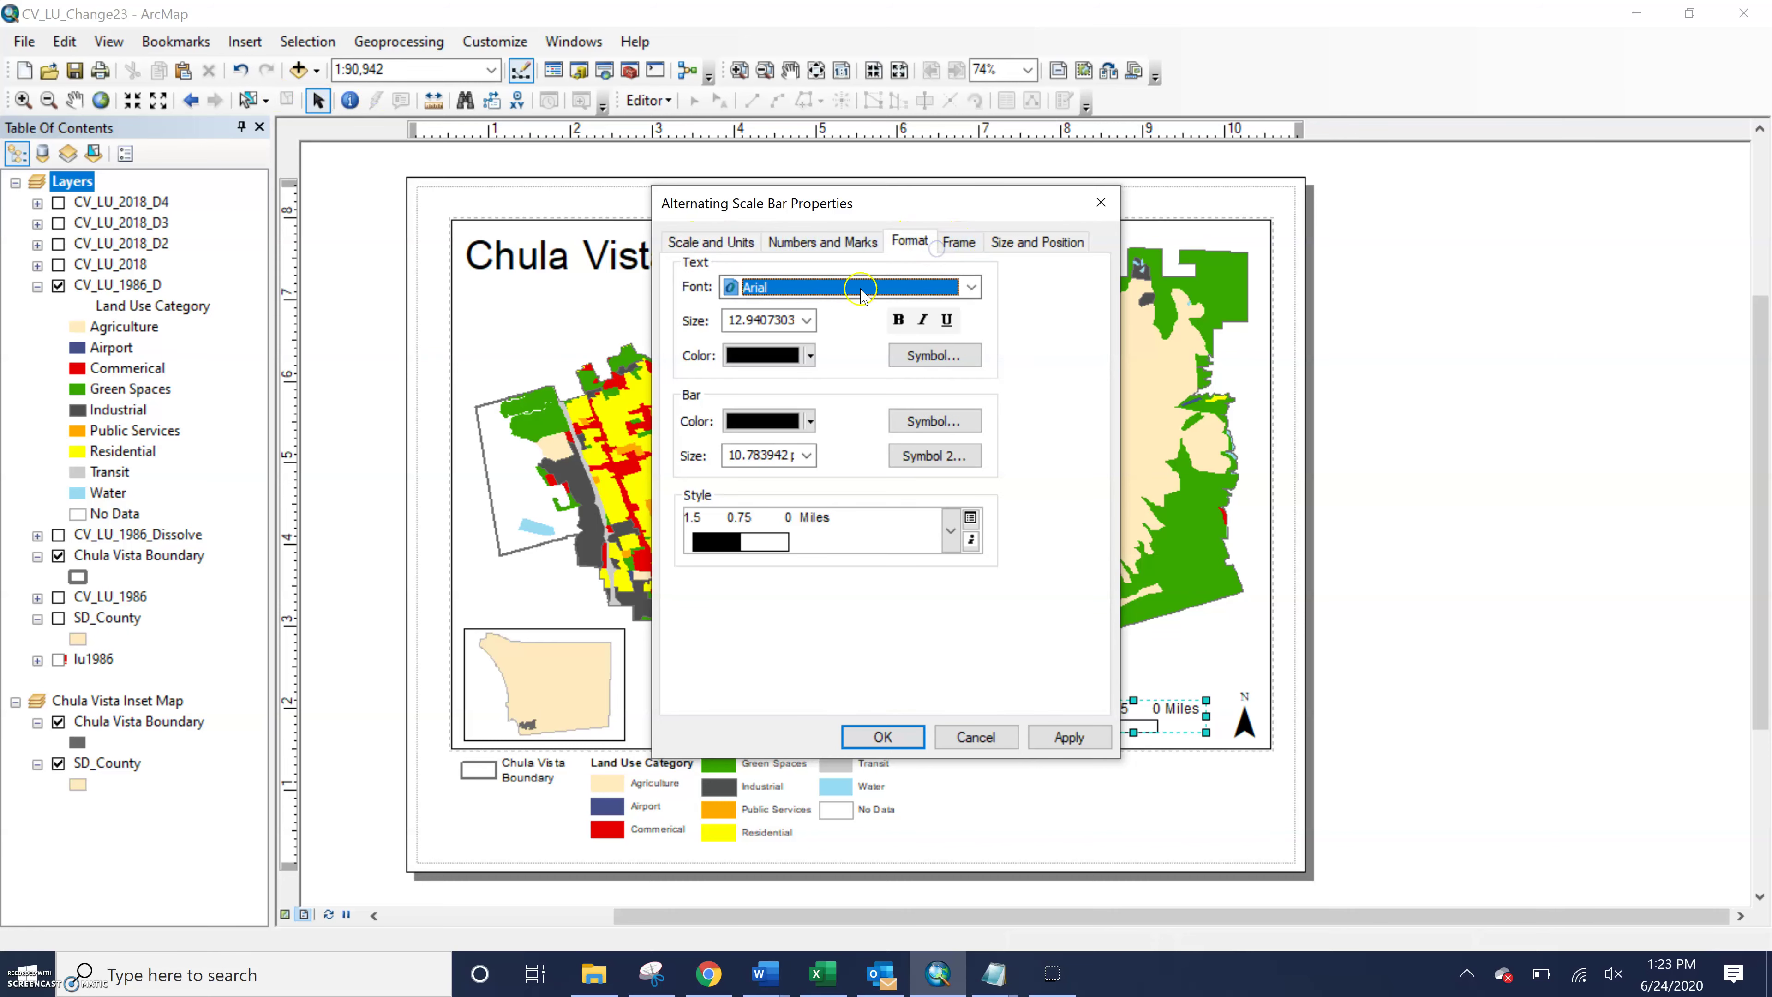
left_click(950, 540)
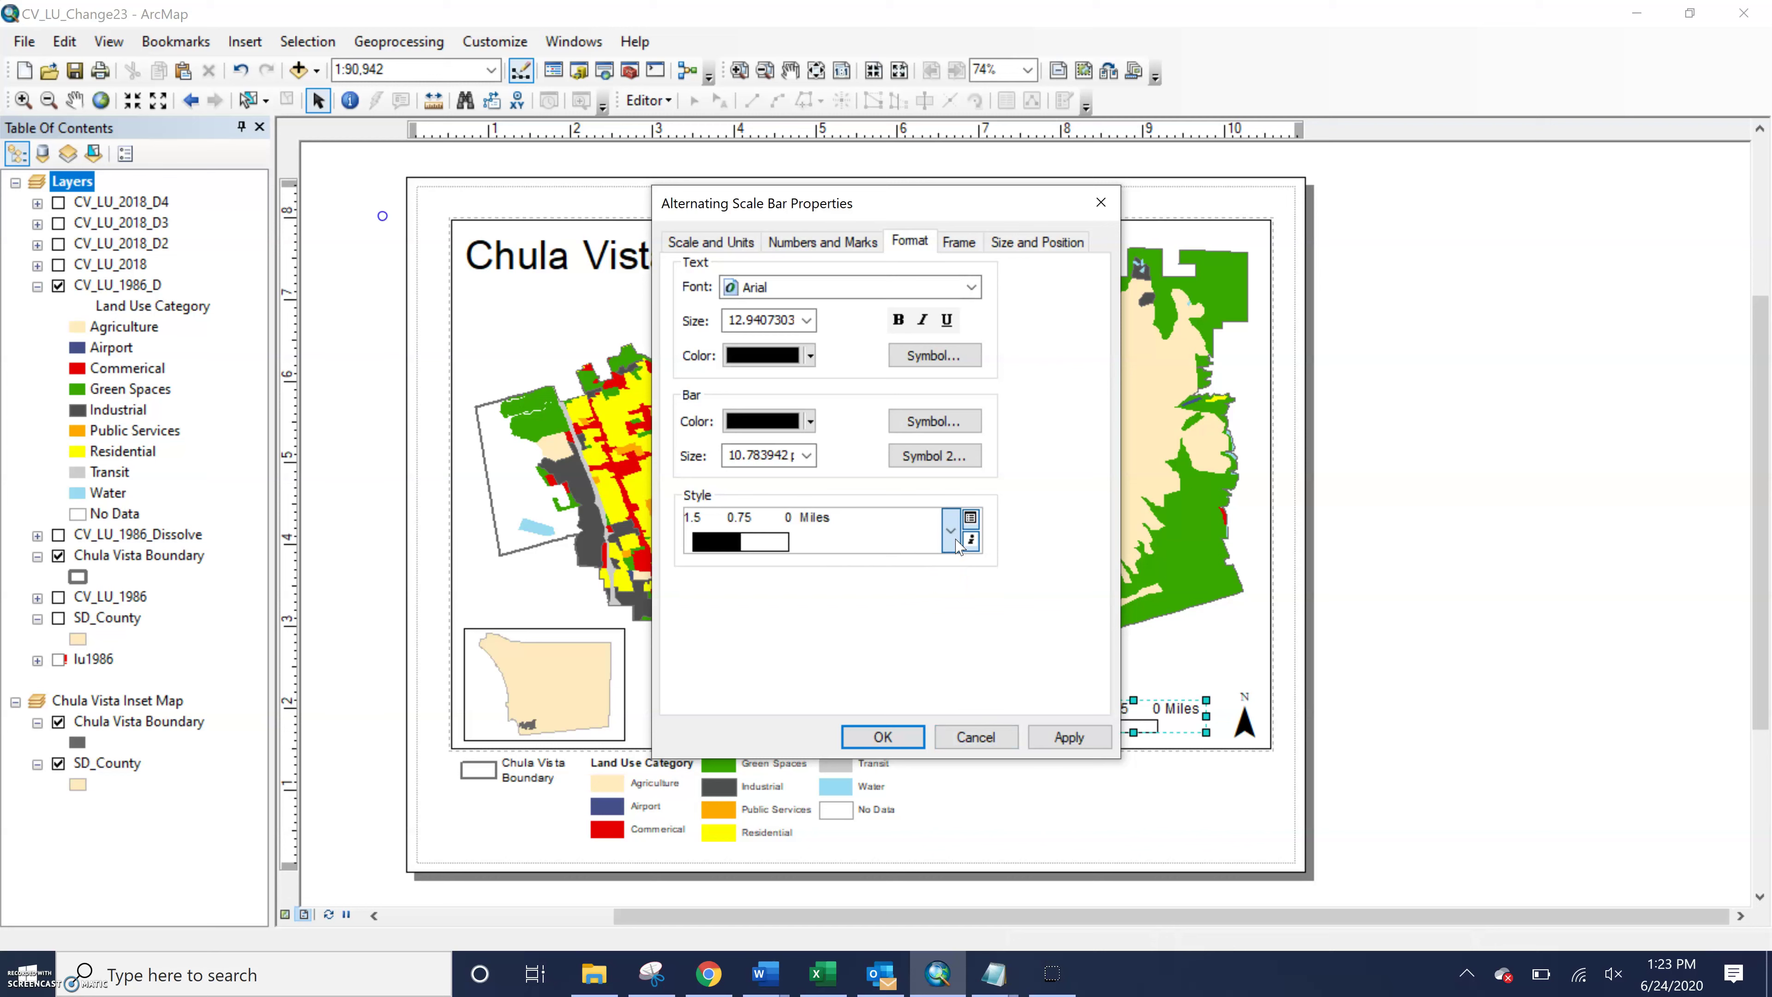
left_click(724, 577)
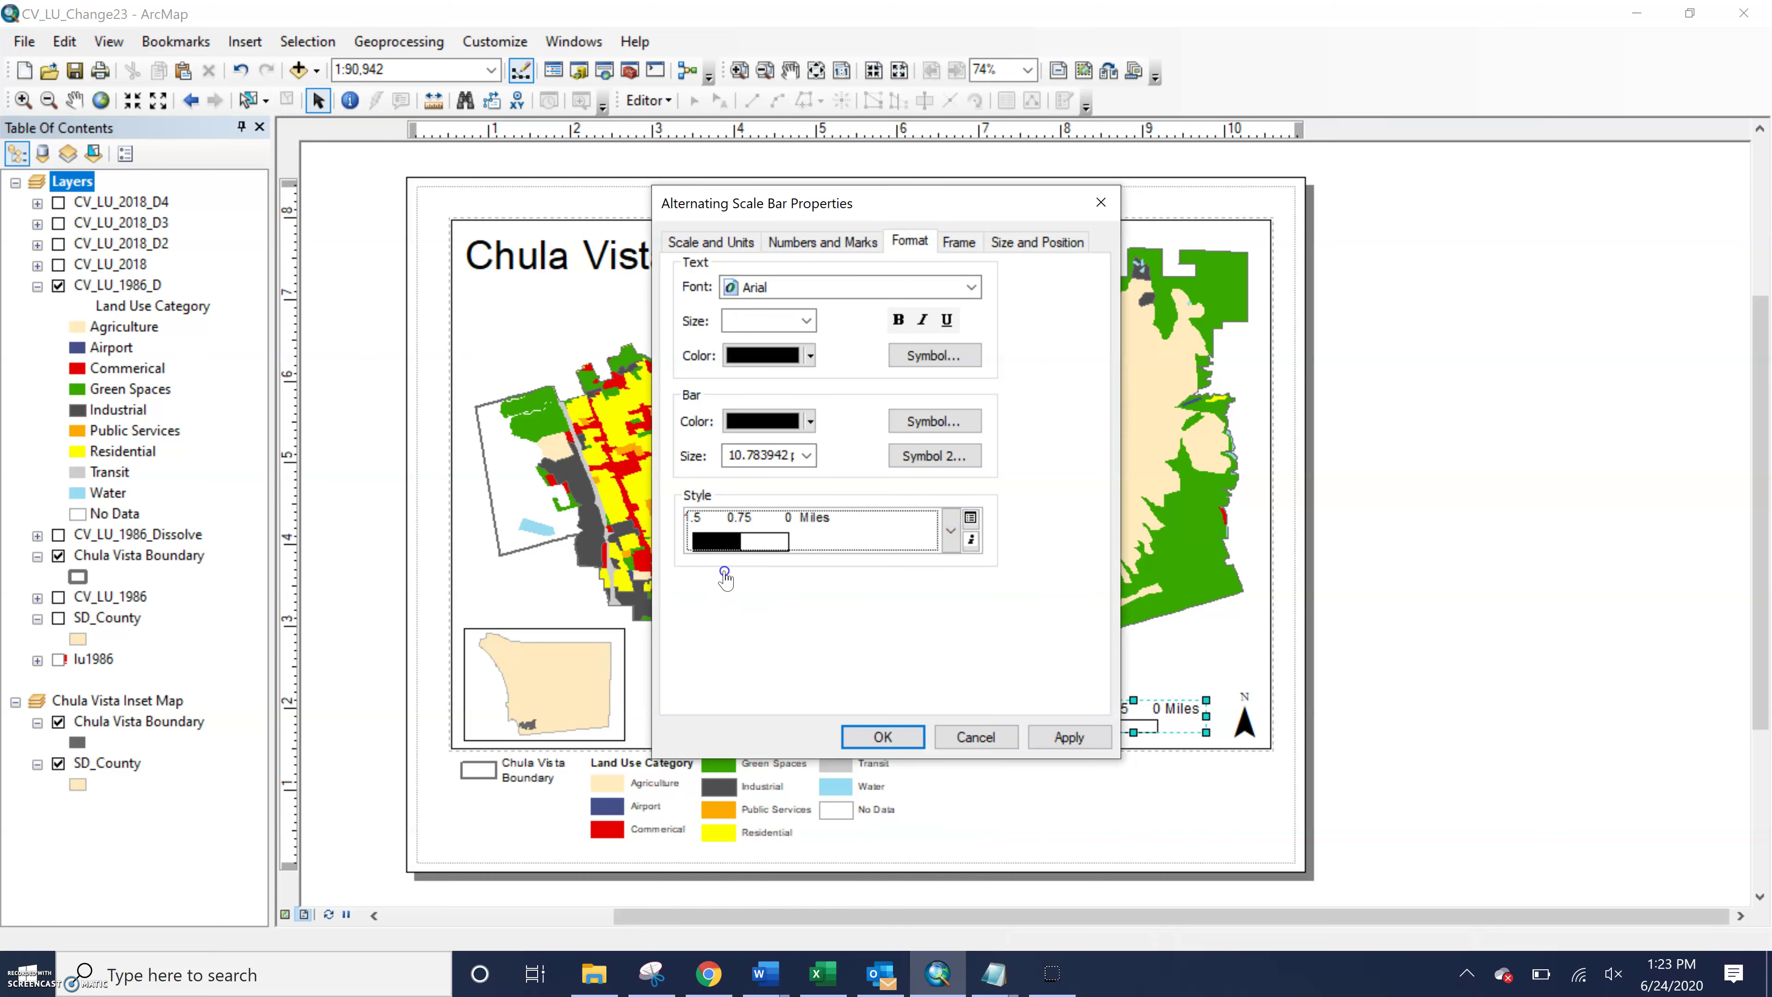
left_click(1068, 736)
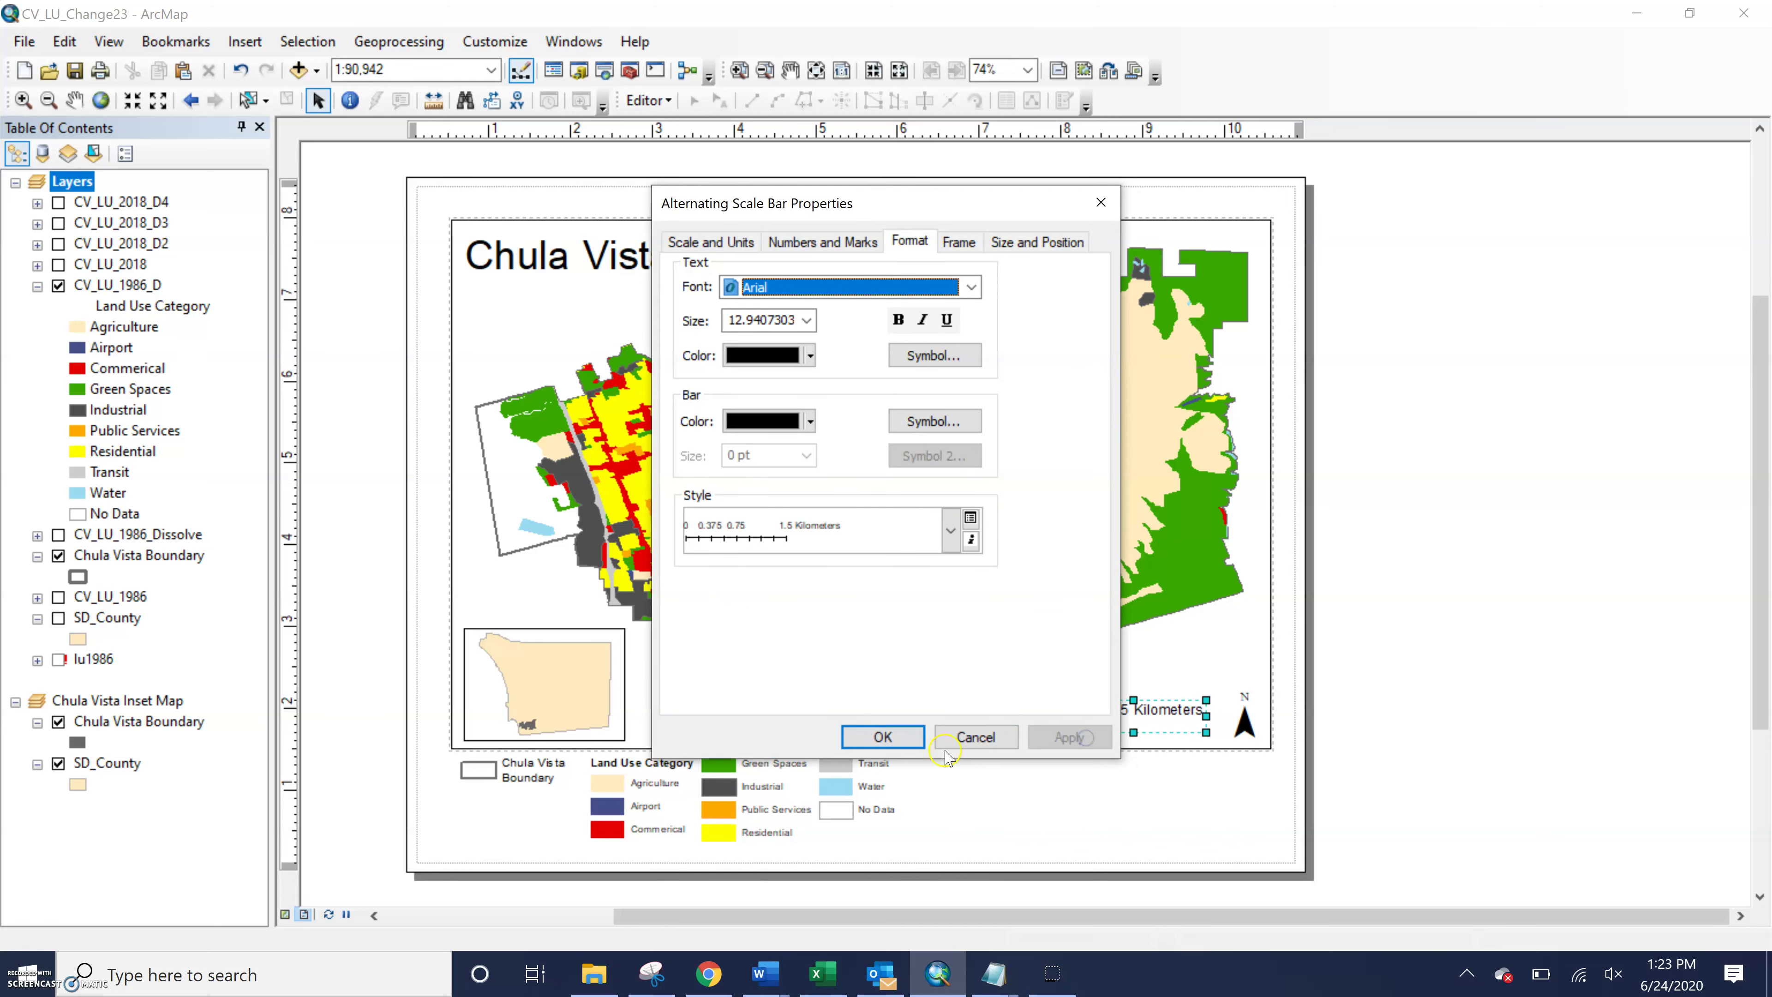
left_click(899, 735)
Set the scale line to 1 division, 2 subdivisions and Miles, and shorten it so it spans 1 mile
left_click(1112, 709)
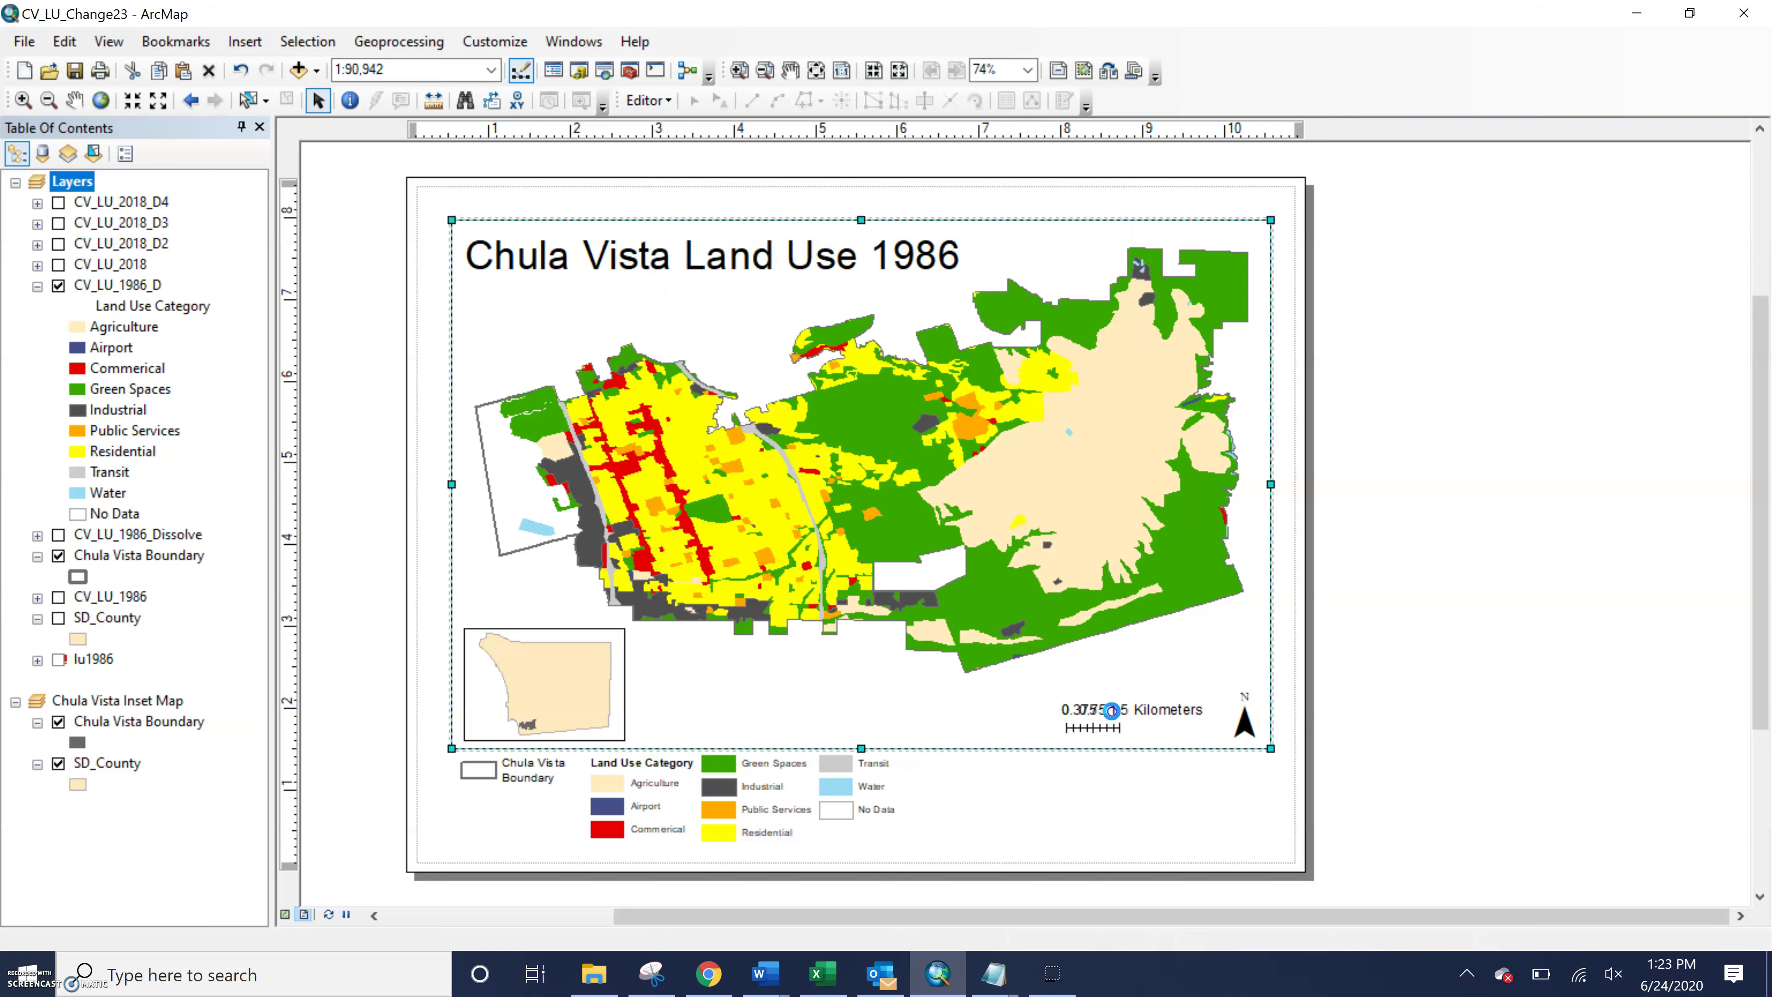
double_click(1111, 709)
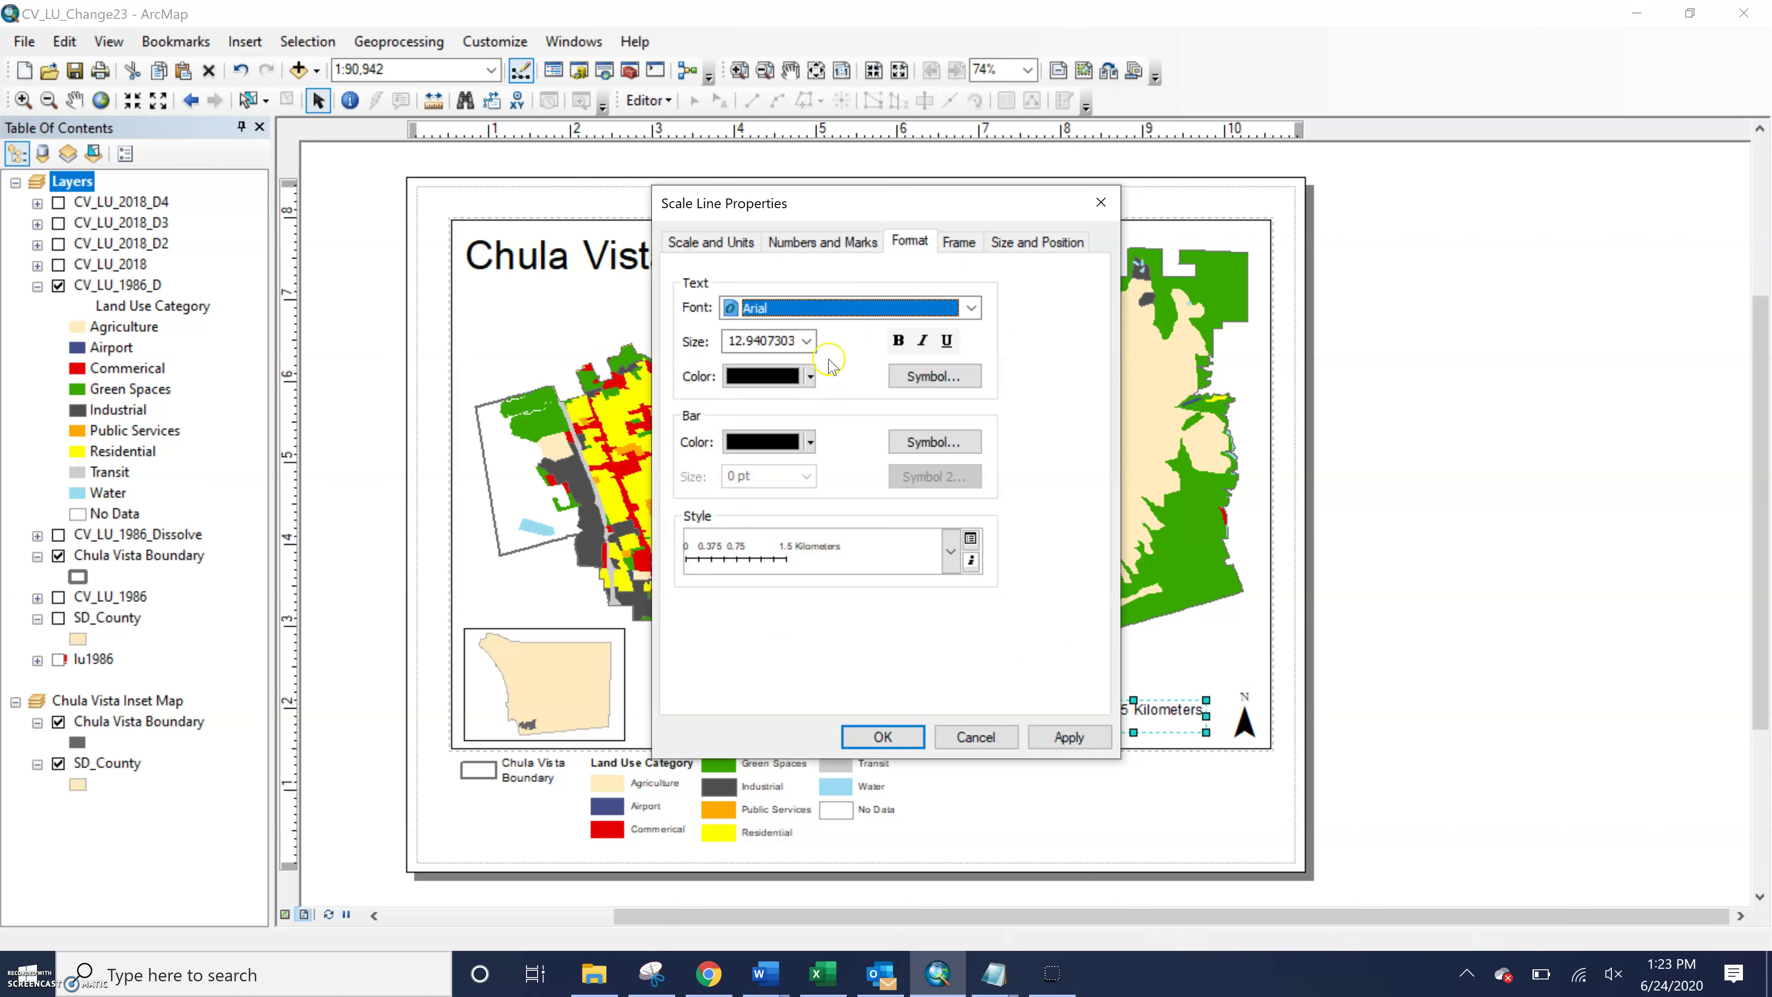
left_click(711, 242)
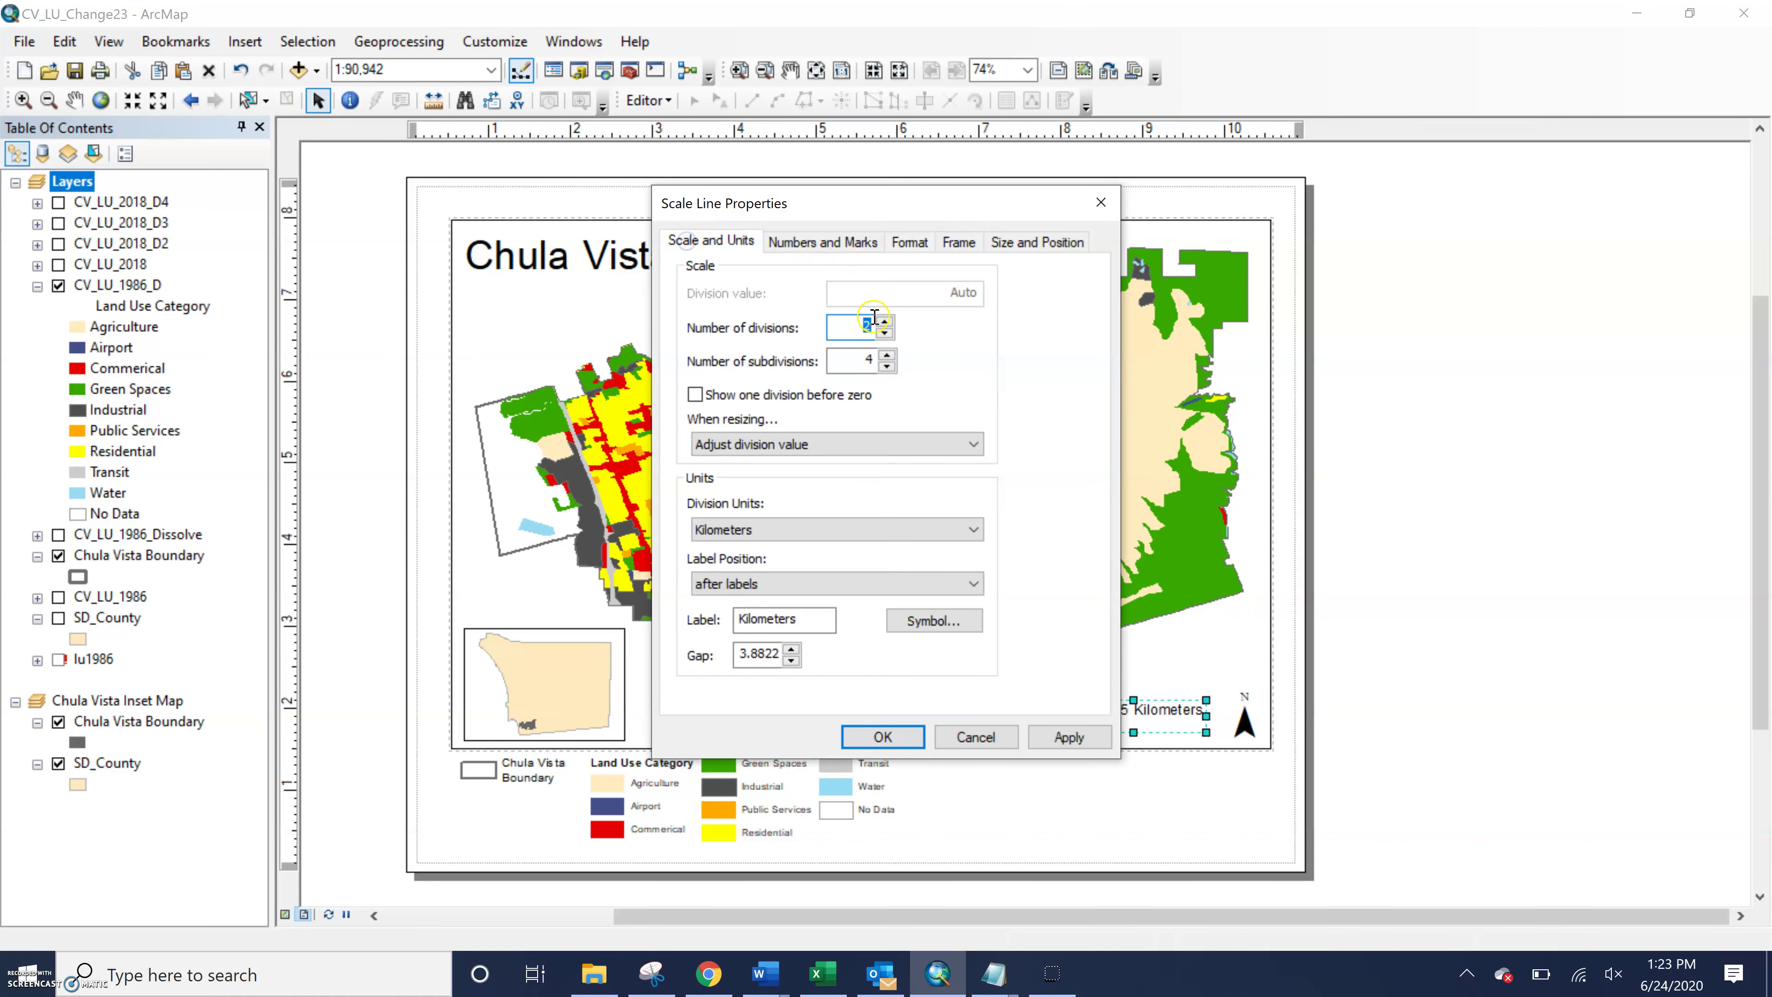
left_click(887, 367)
left_click(887, 368)
left_click(827, 524)
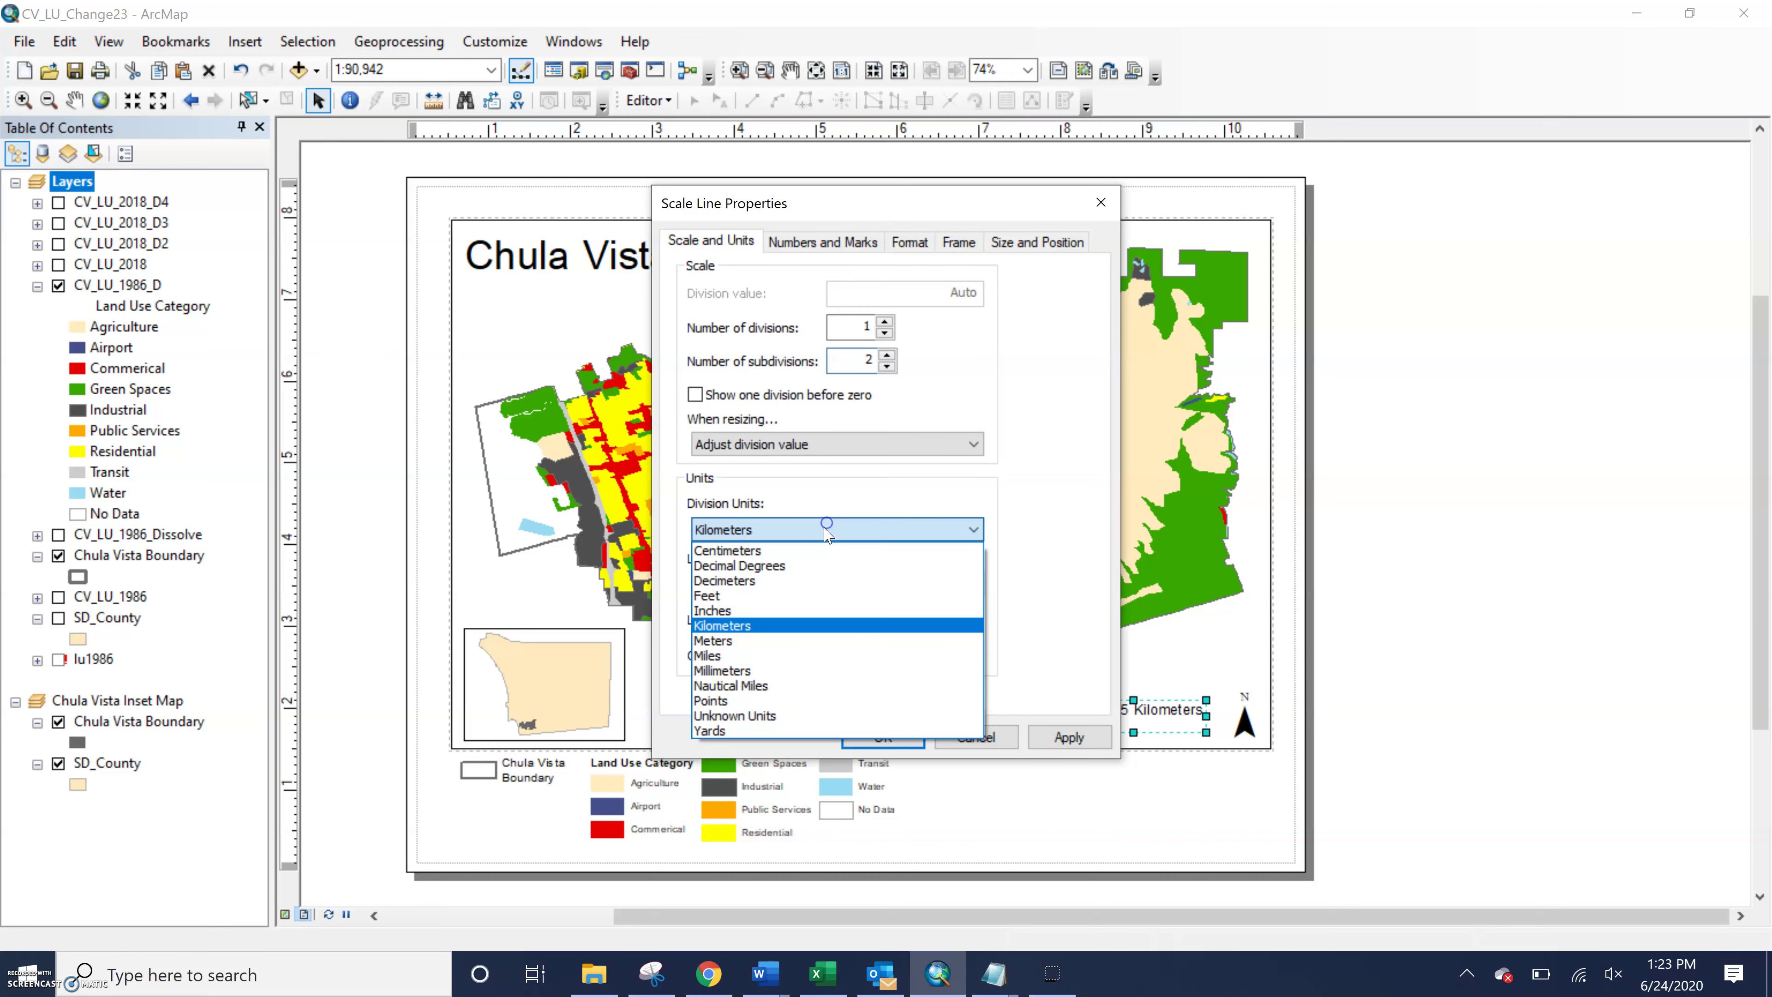
left_click(802, 655)
left_click(1067, 737)
left_click(882, 736)
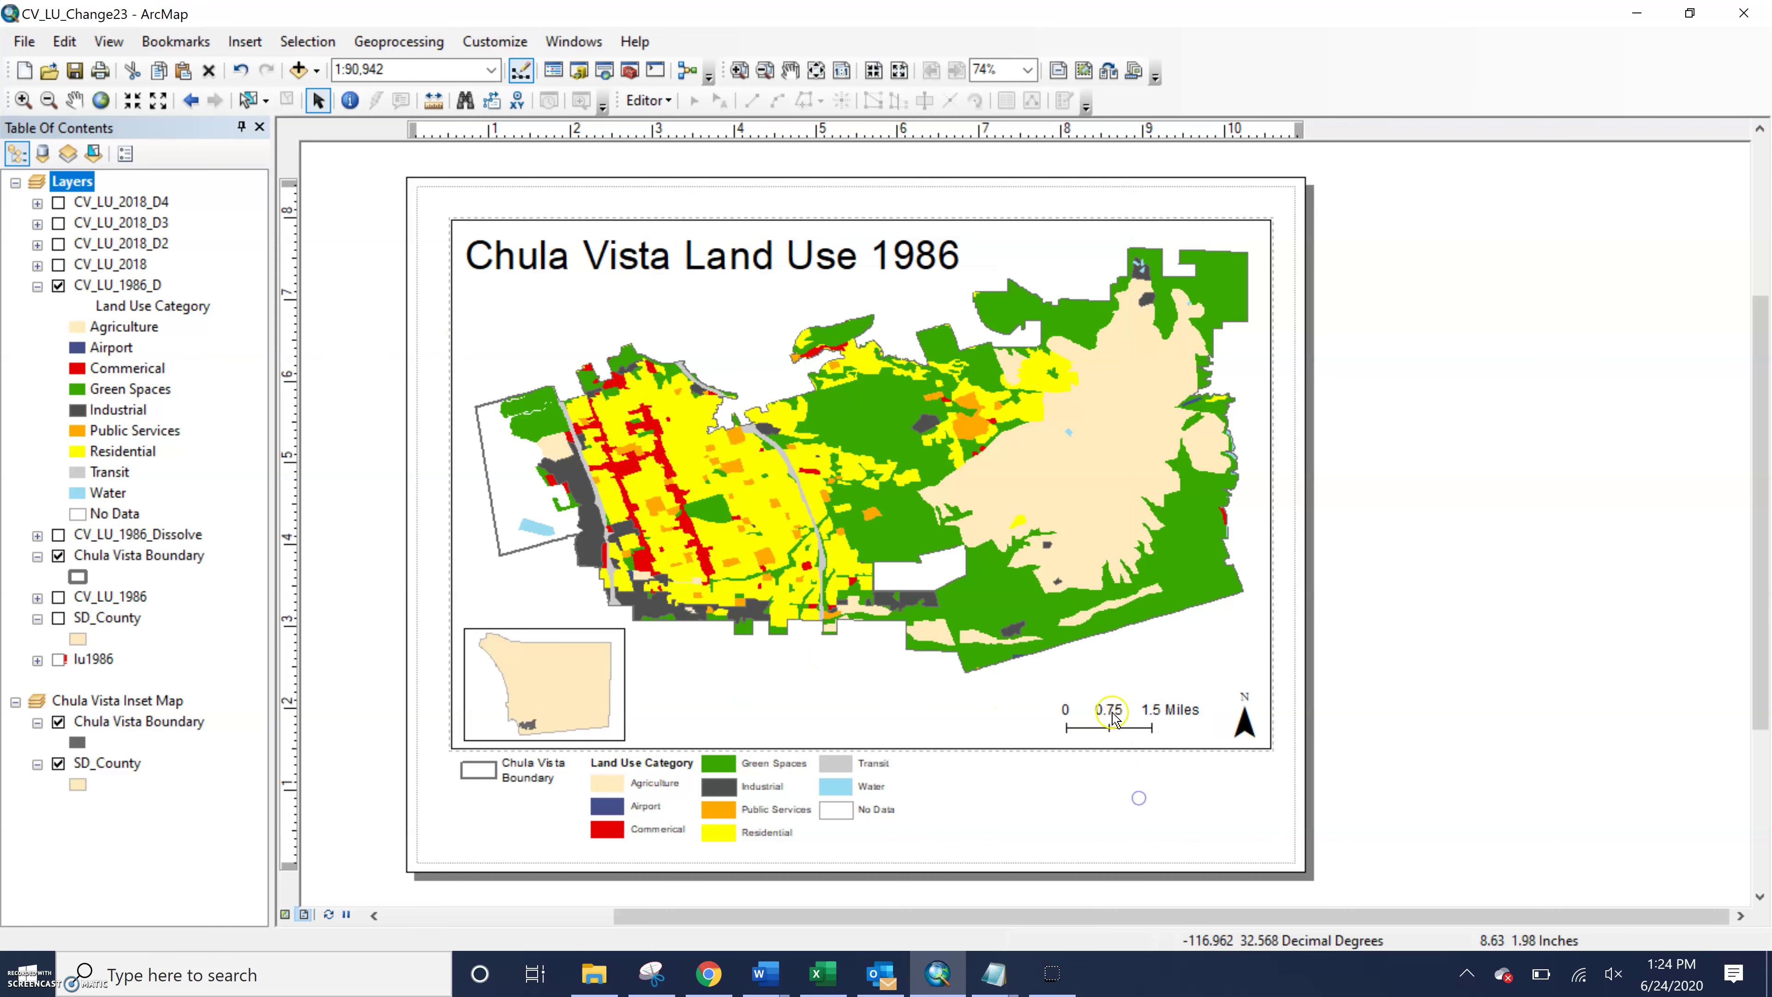
left_click_drag(1061, 716, 1080, 719)
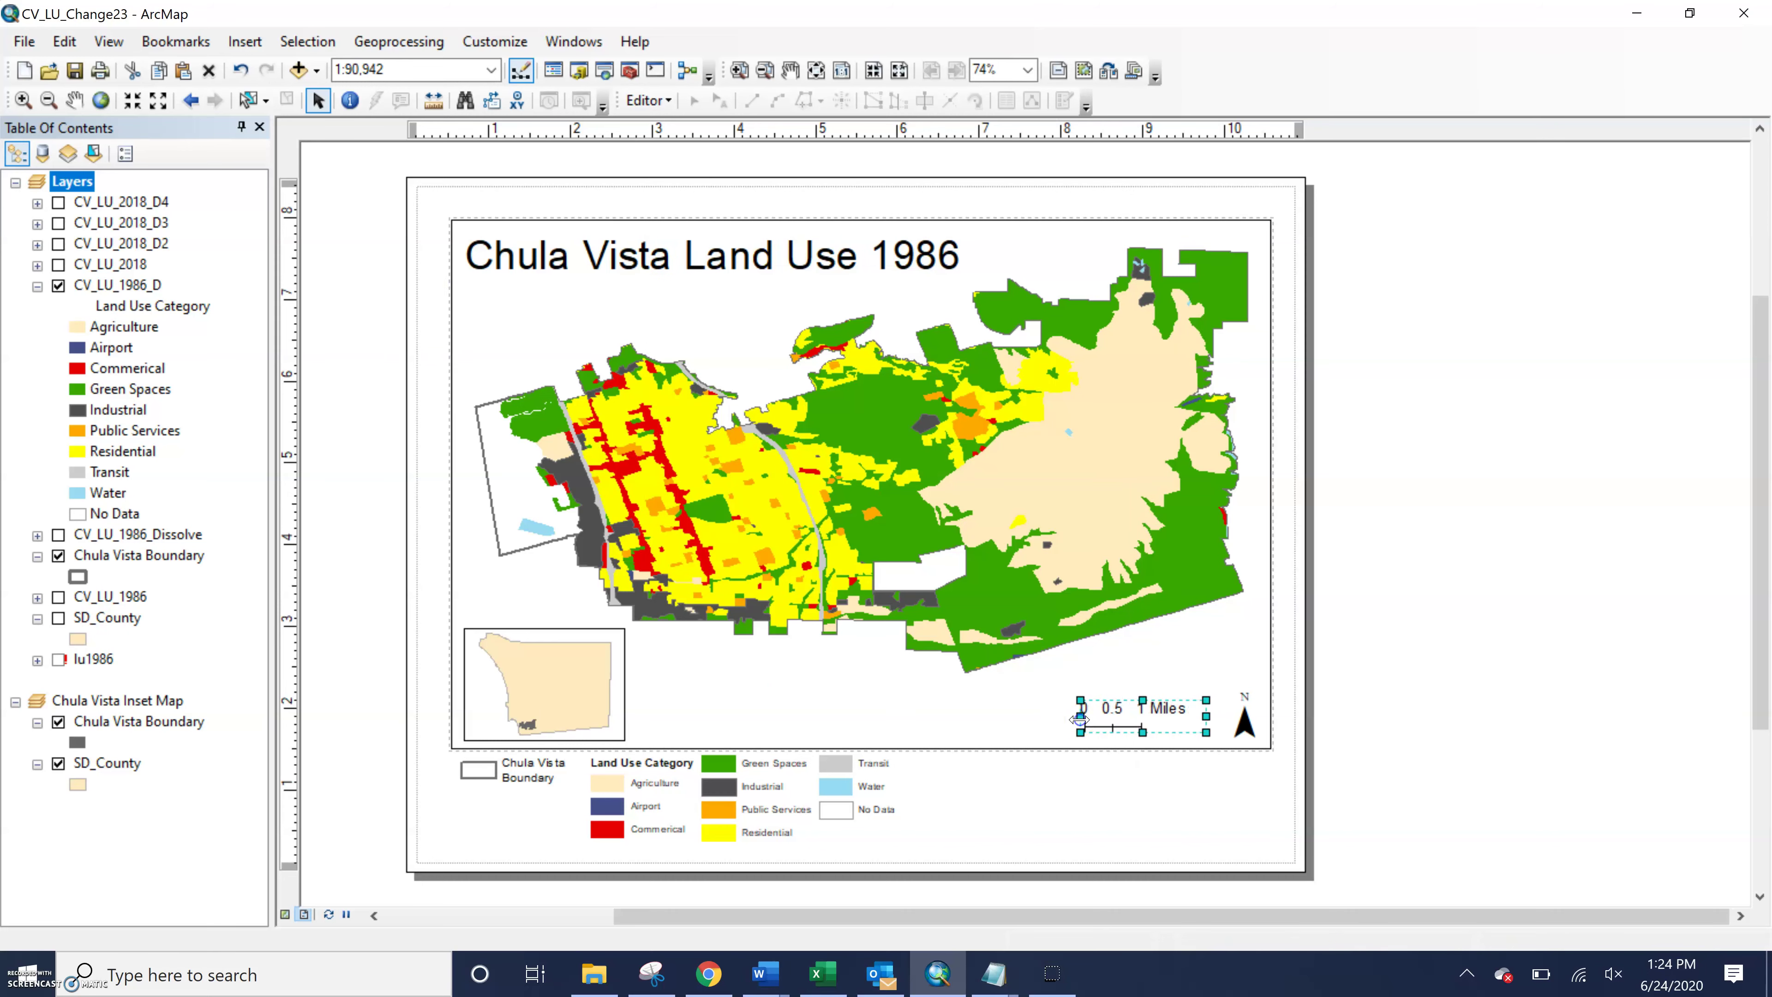
left_click(1149, 825)
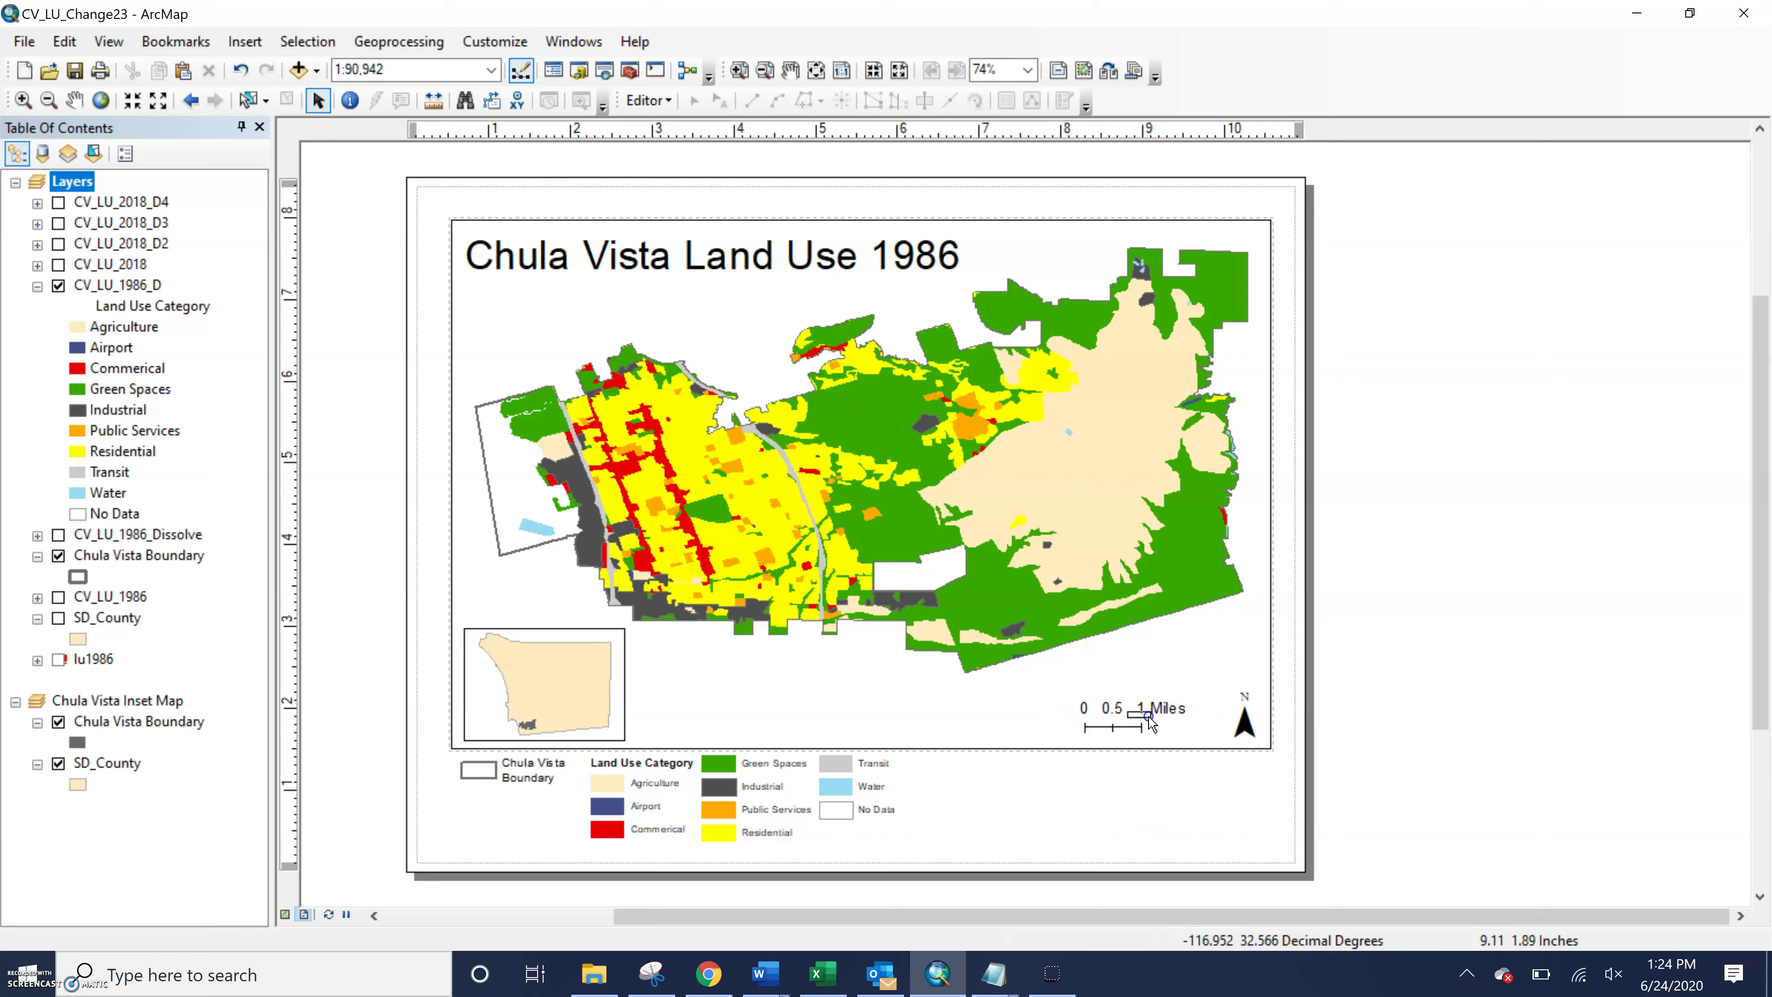
Shrink the scale line and position it just west of the north arrow
left_click(1147, 702)
left_click_drag(1142, 700, 1145, 713)
left_click(1220, 792)
left_click(1109, 719)
left_click_drag(1079, 730, 1105, 730)
left_click(1152, 809)
left_click(1149, 729)
left_click_drag(1149, 729, 1166, 721)
left_click(1367, 681)
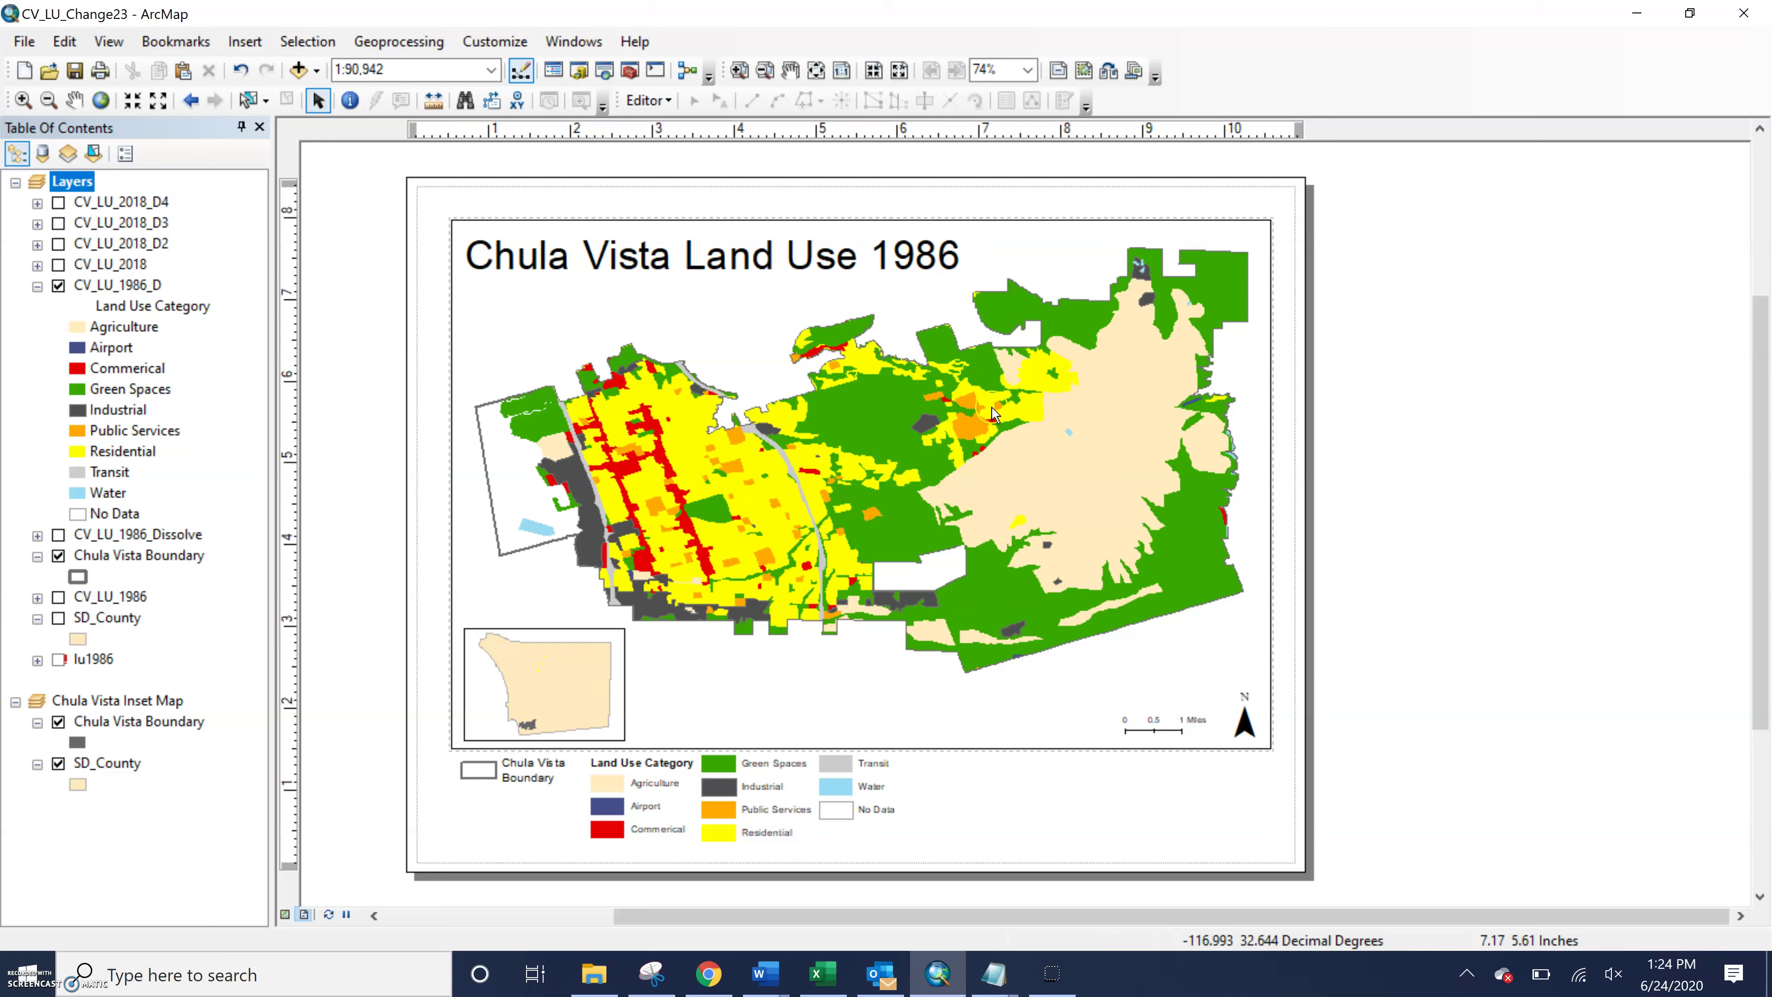
left_click(564, 643)
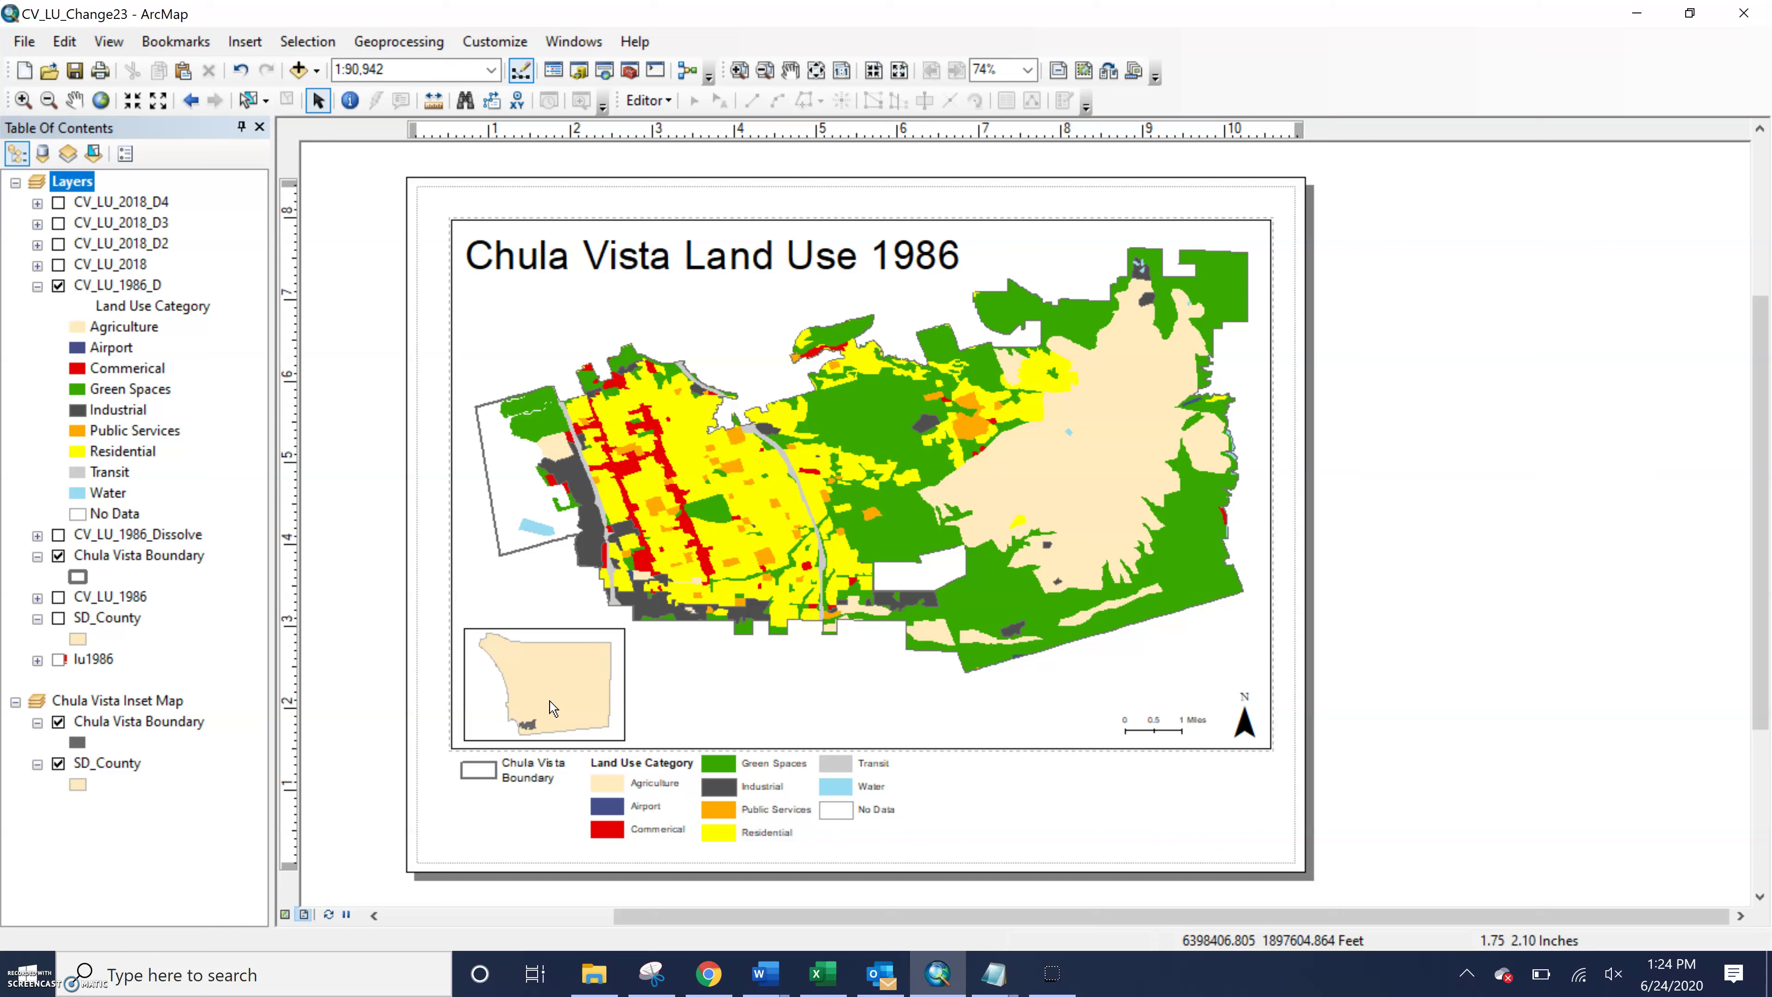
key("alt+p")
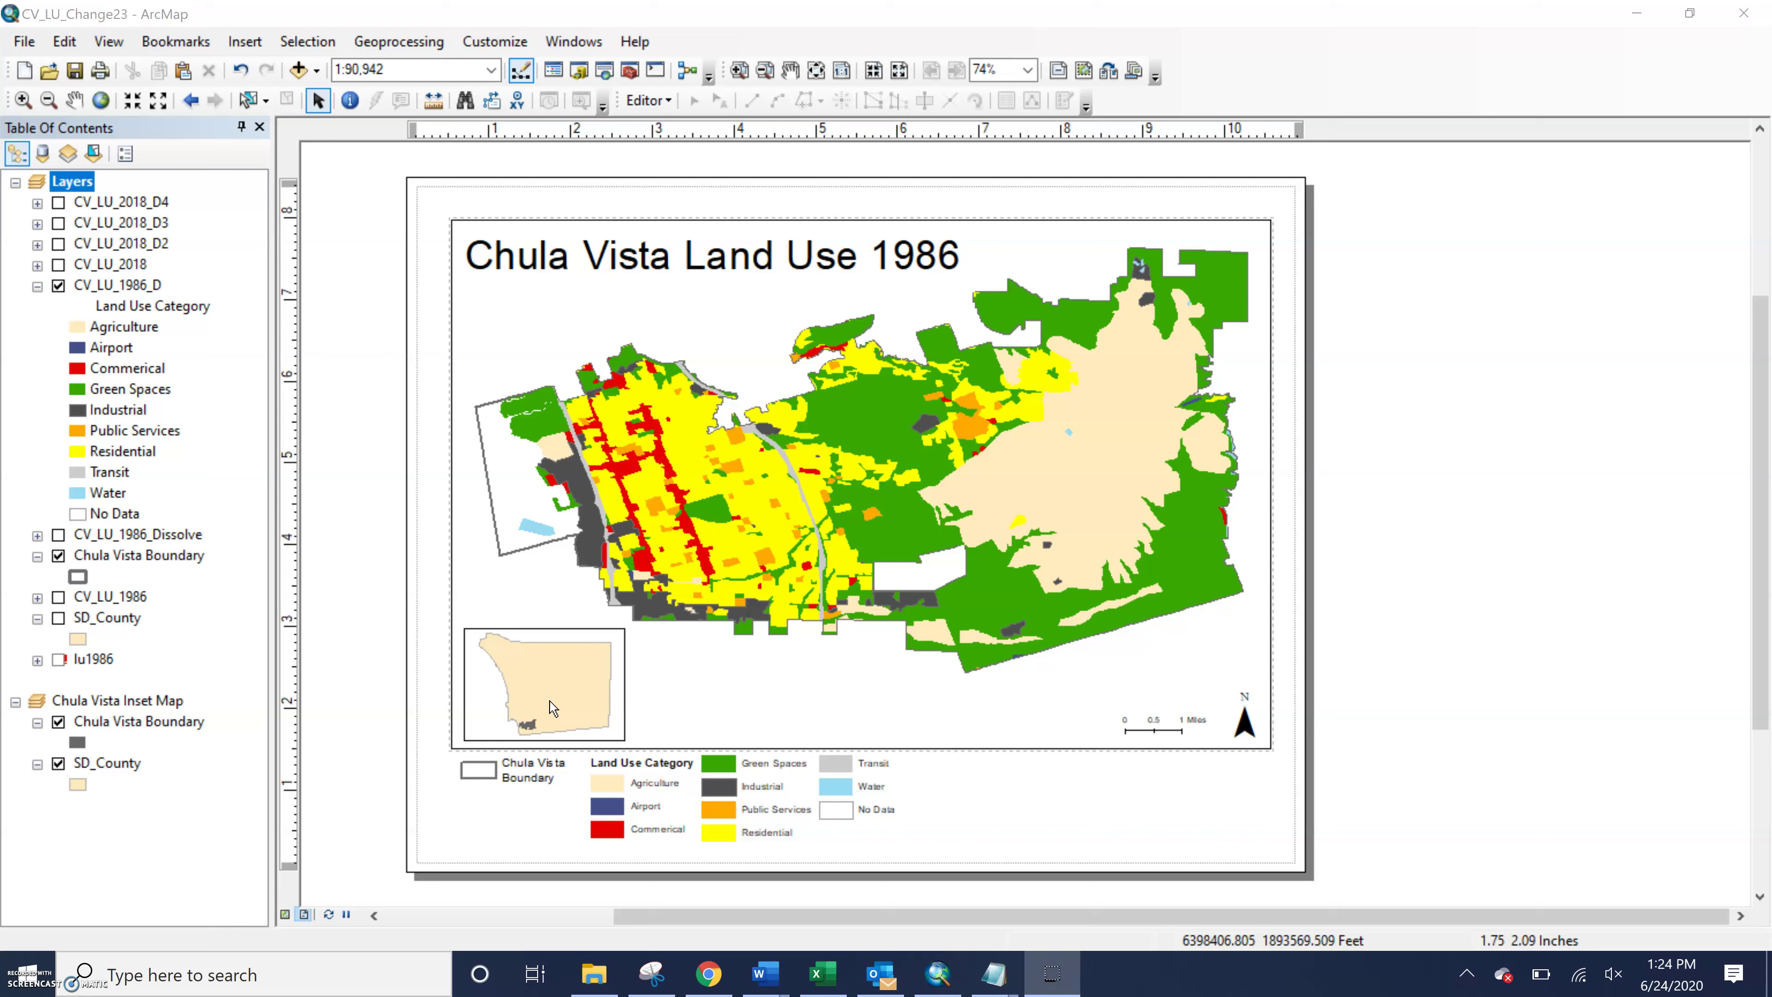
left_click(683, 200)
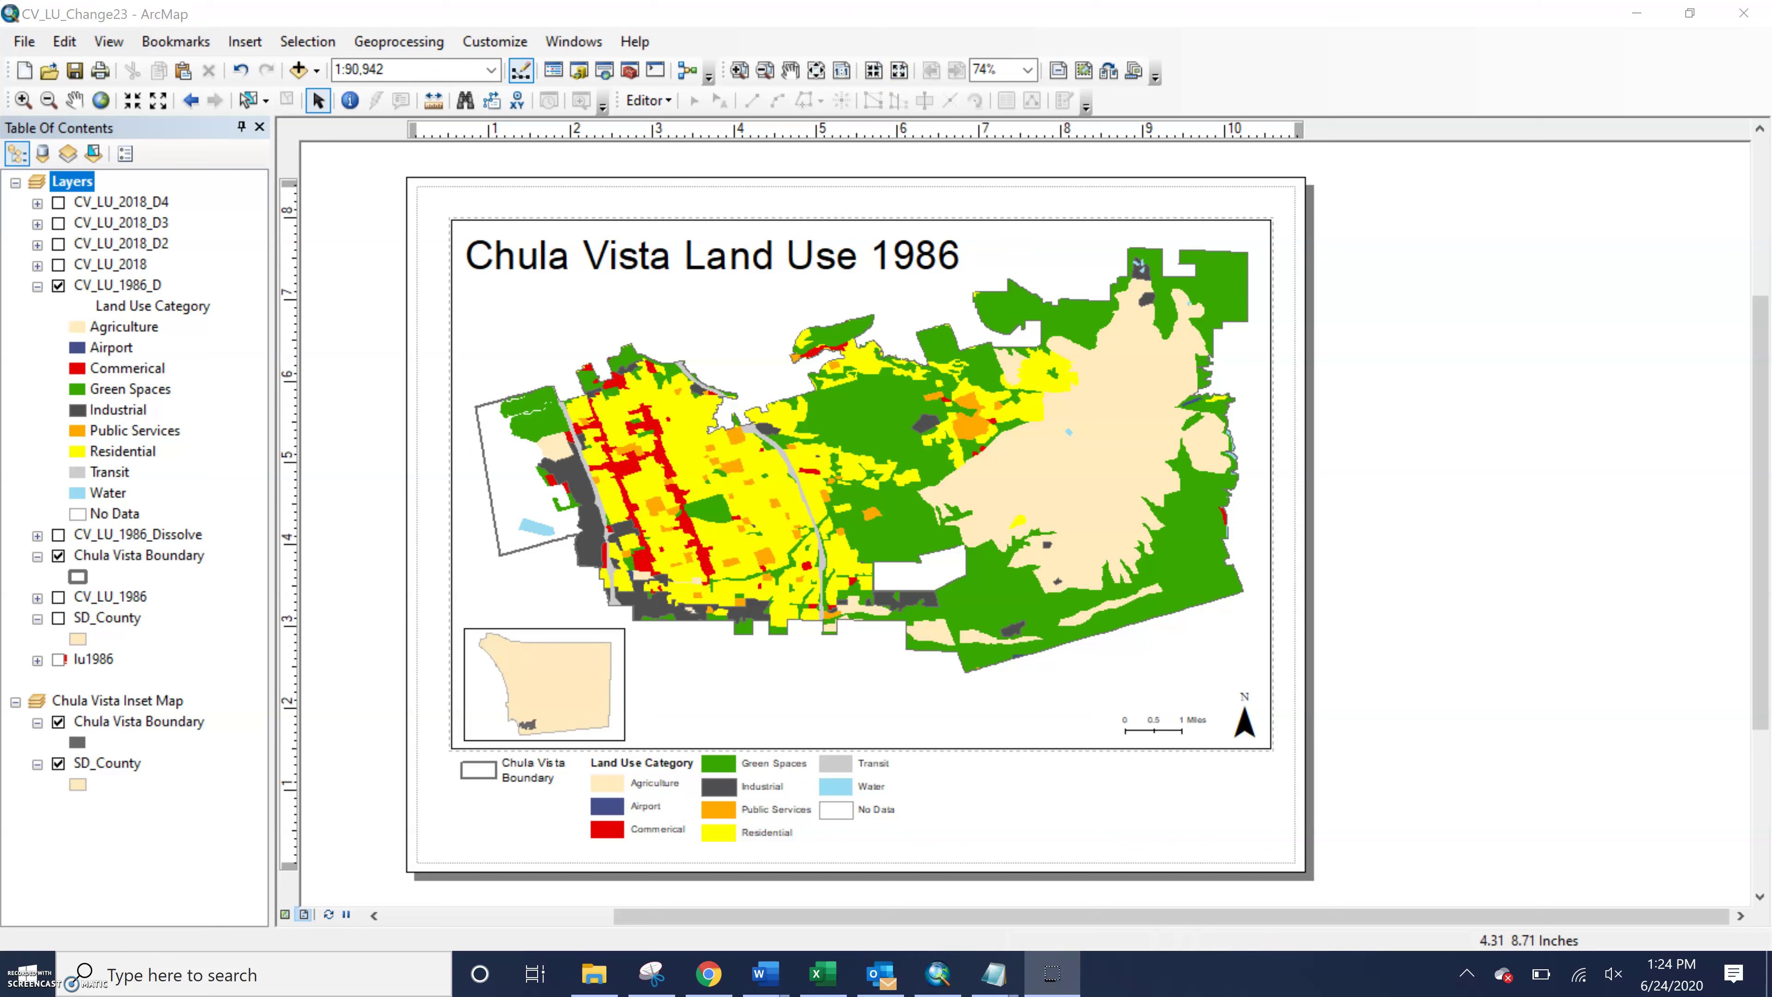
Turn on the Draw toolbar
left_click(494, 41)
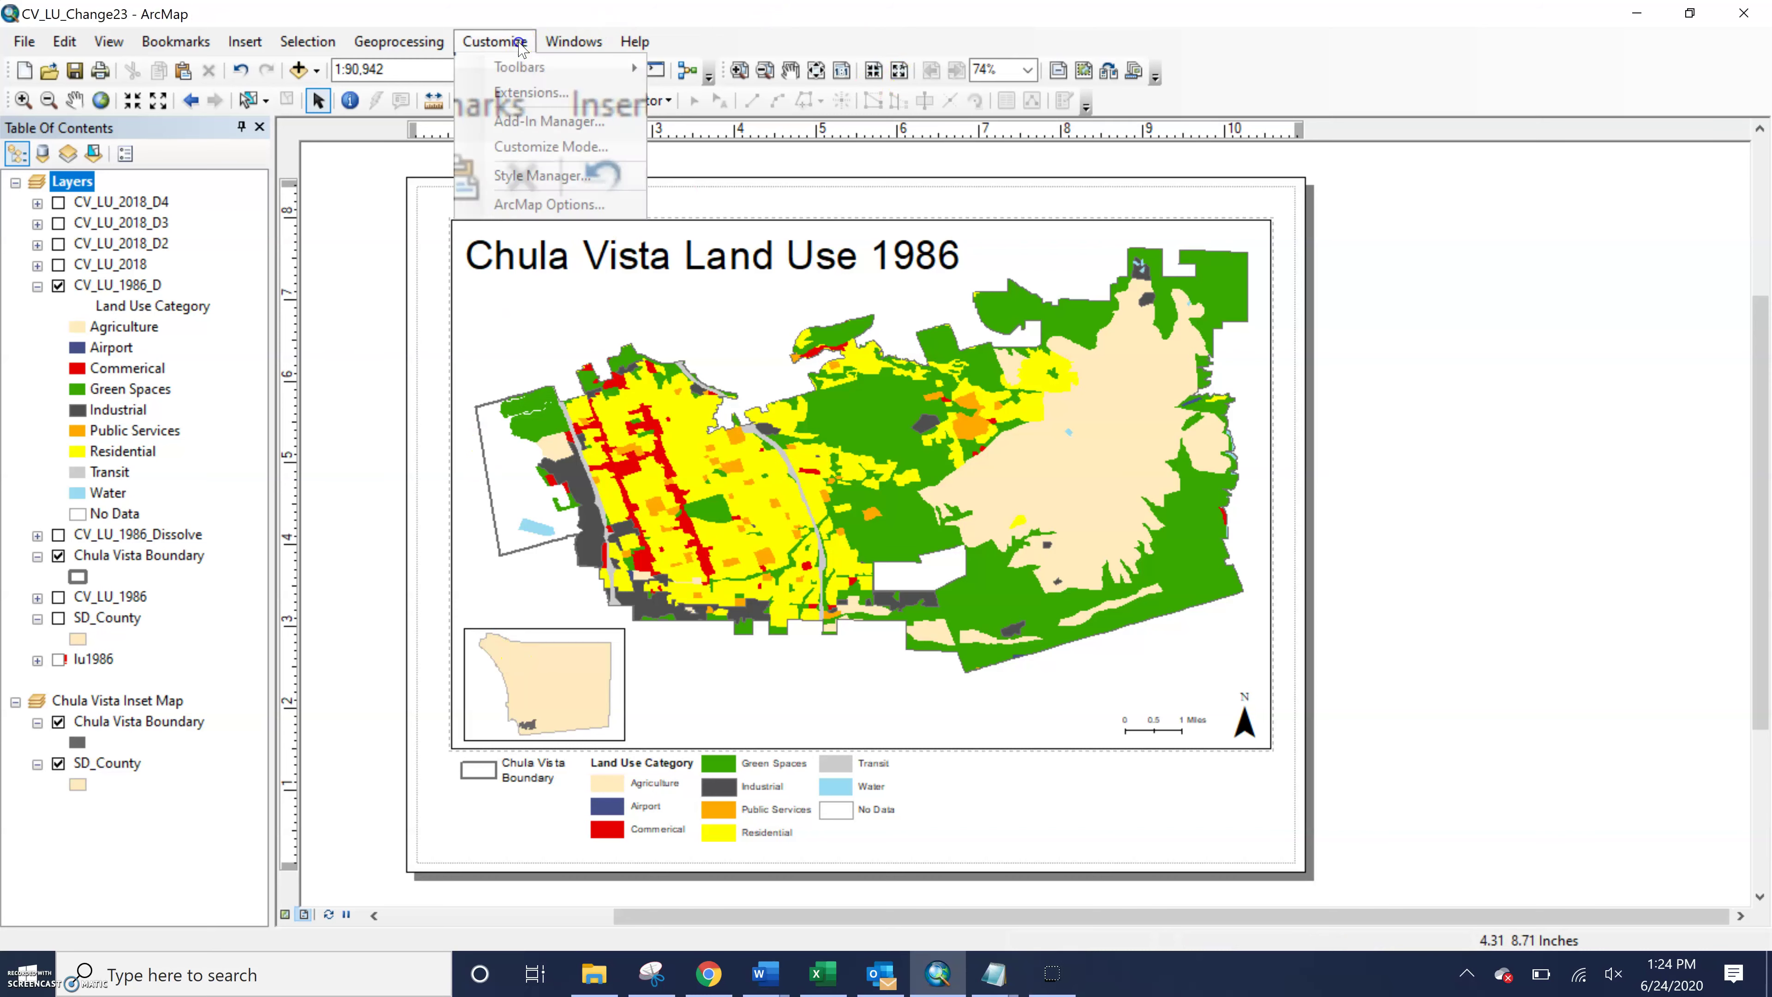
mouse_move(530, 66)
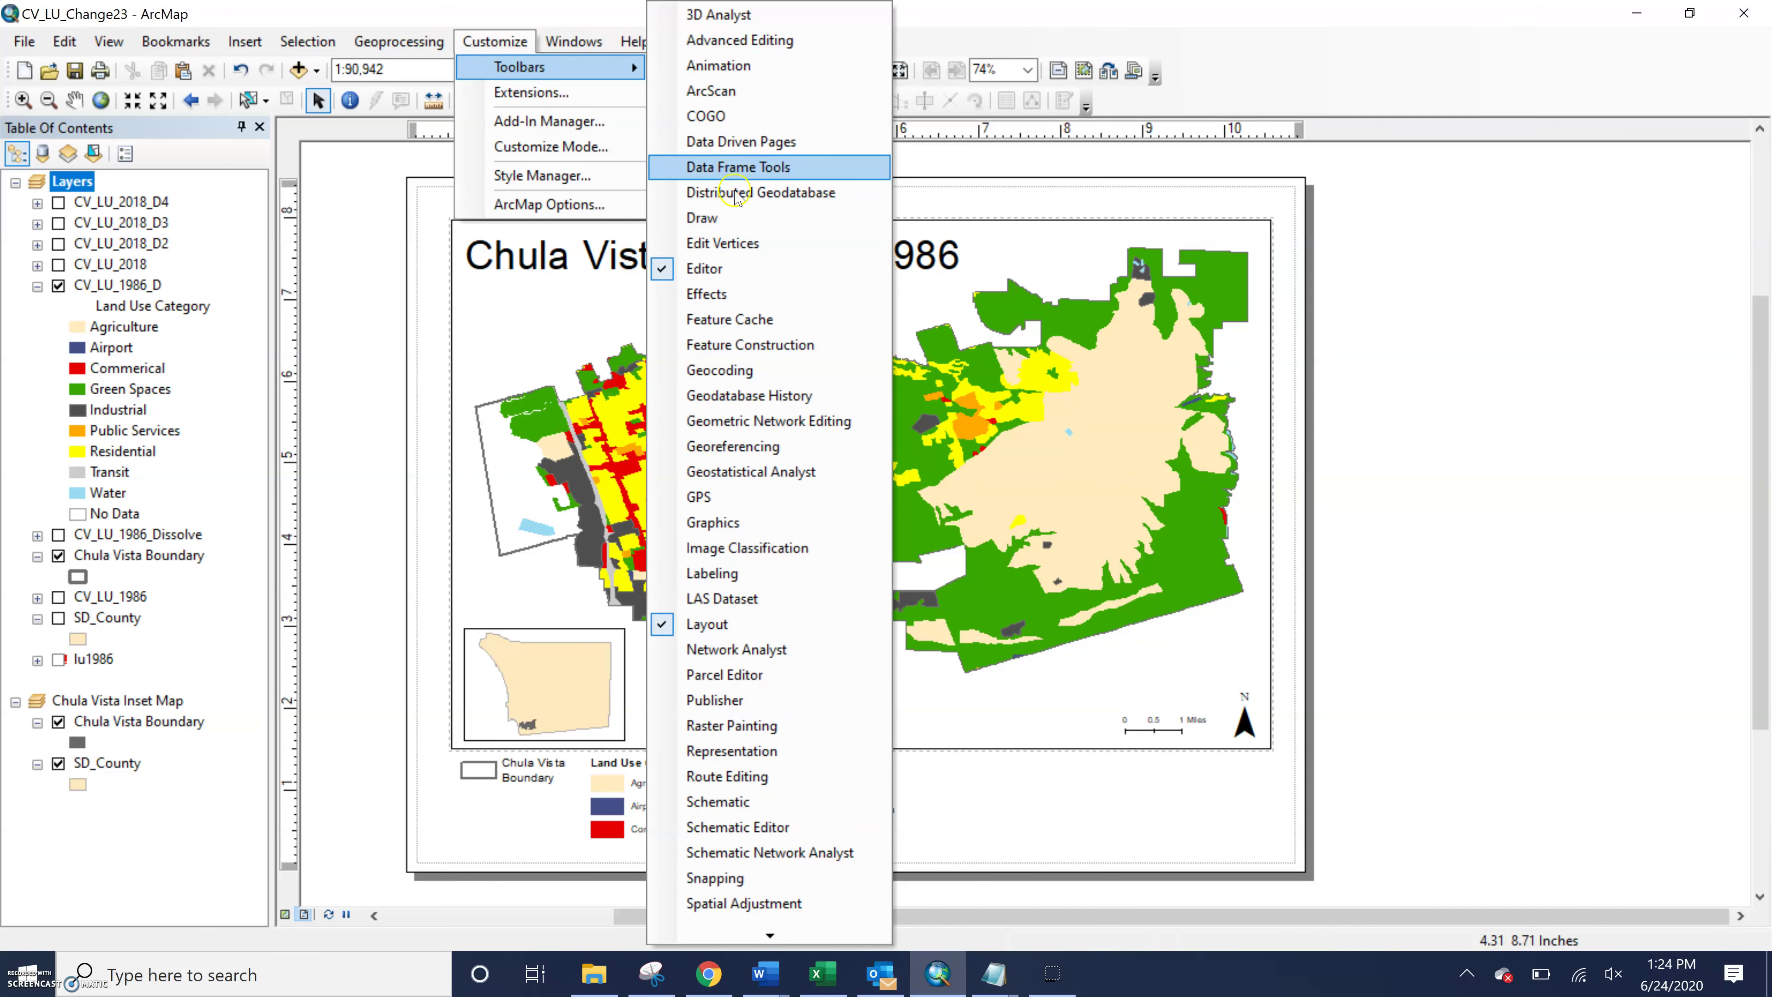
left_click(732, 217)
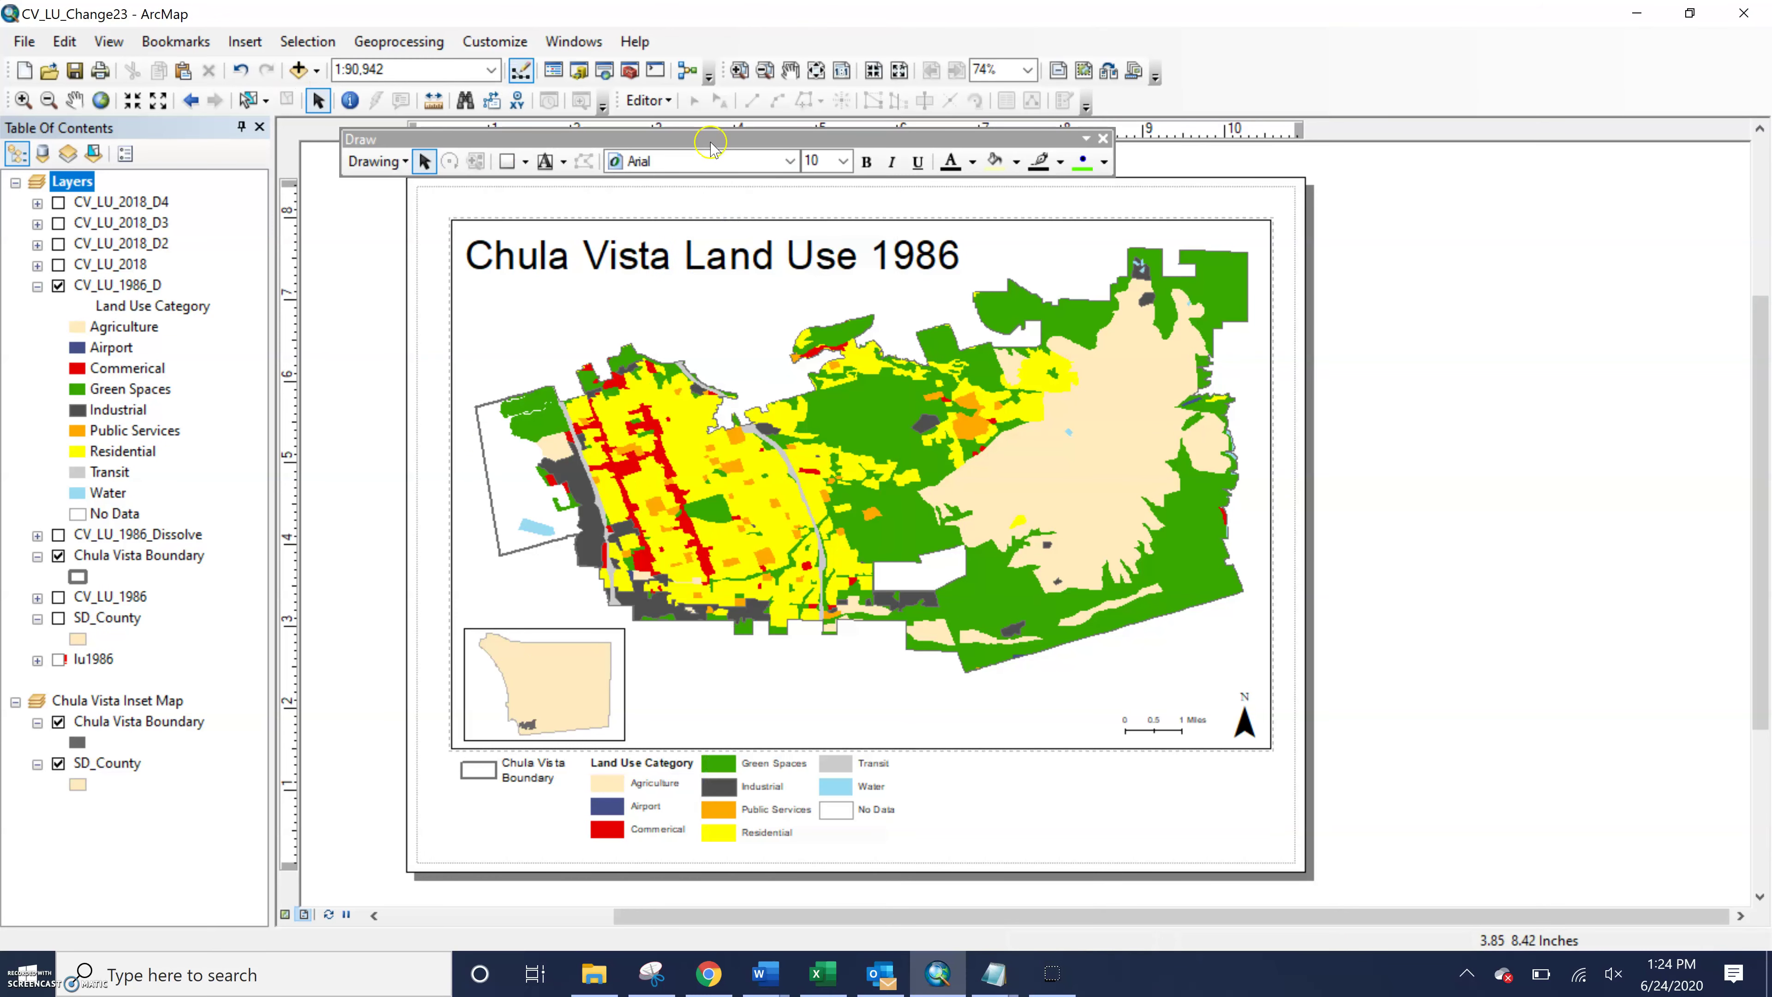
Insert the text "Data Source: SanGIS.org" and place it just west of the scale bar
left_click(244, 41)
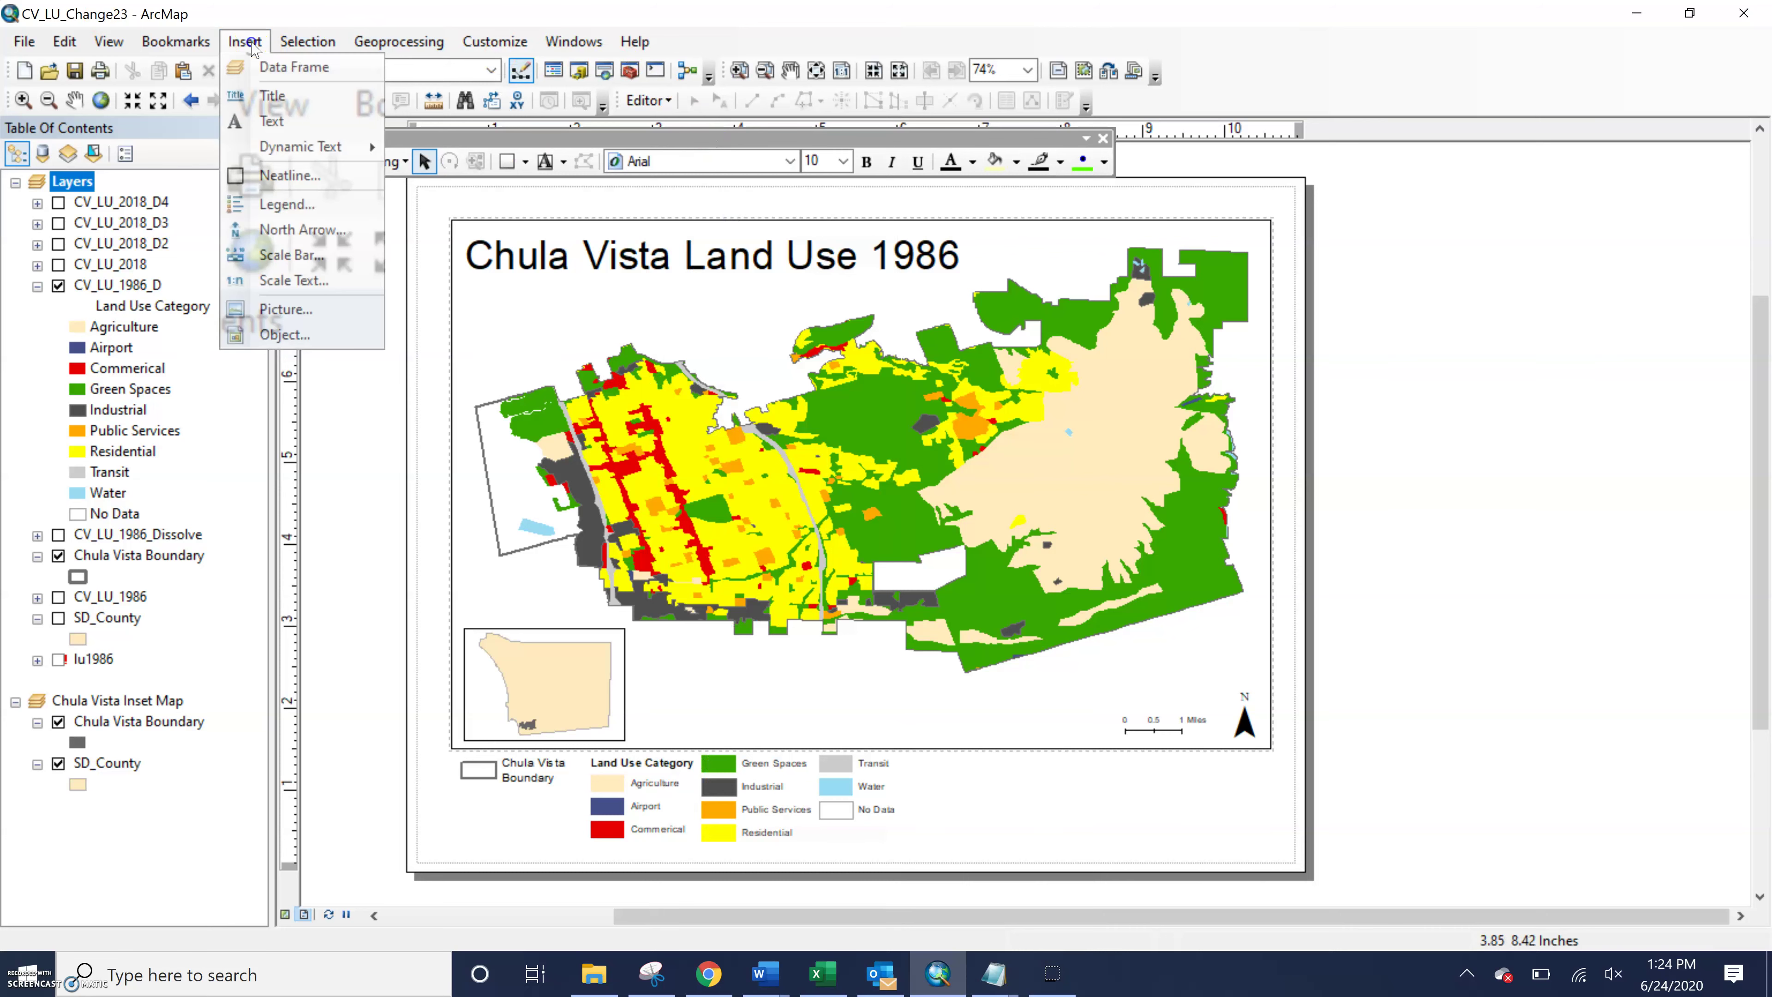
left_click(268, 120)
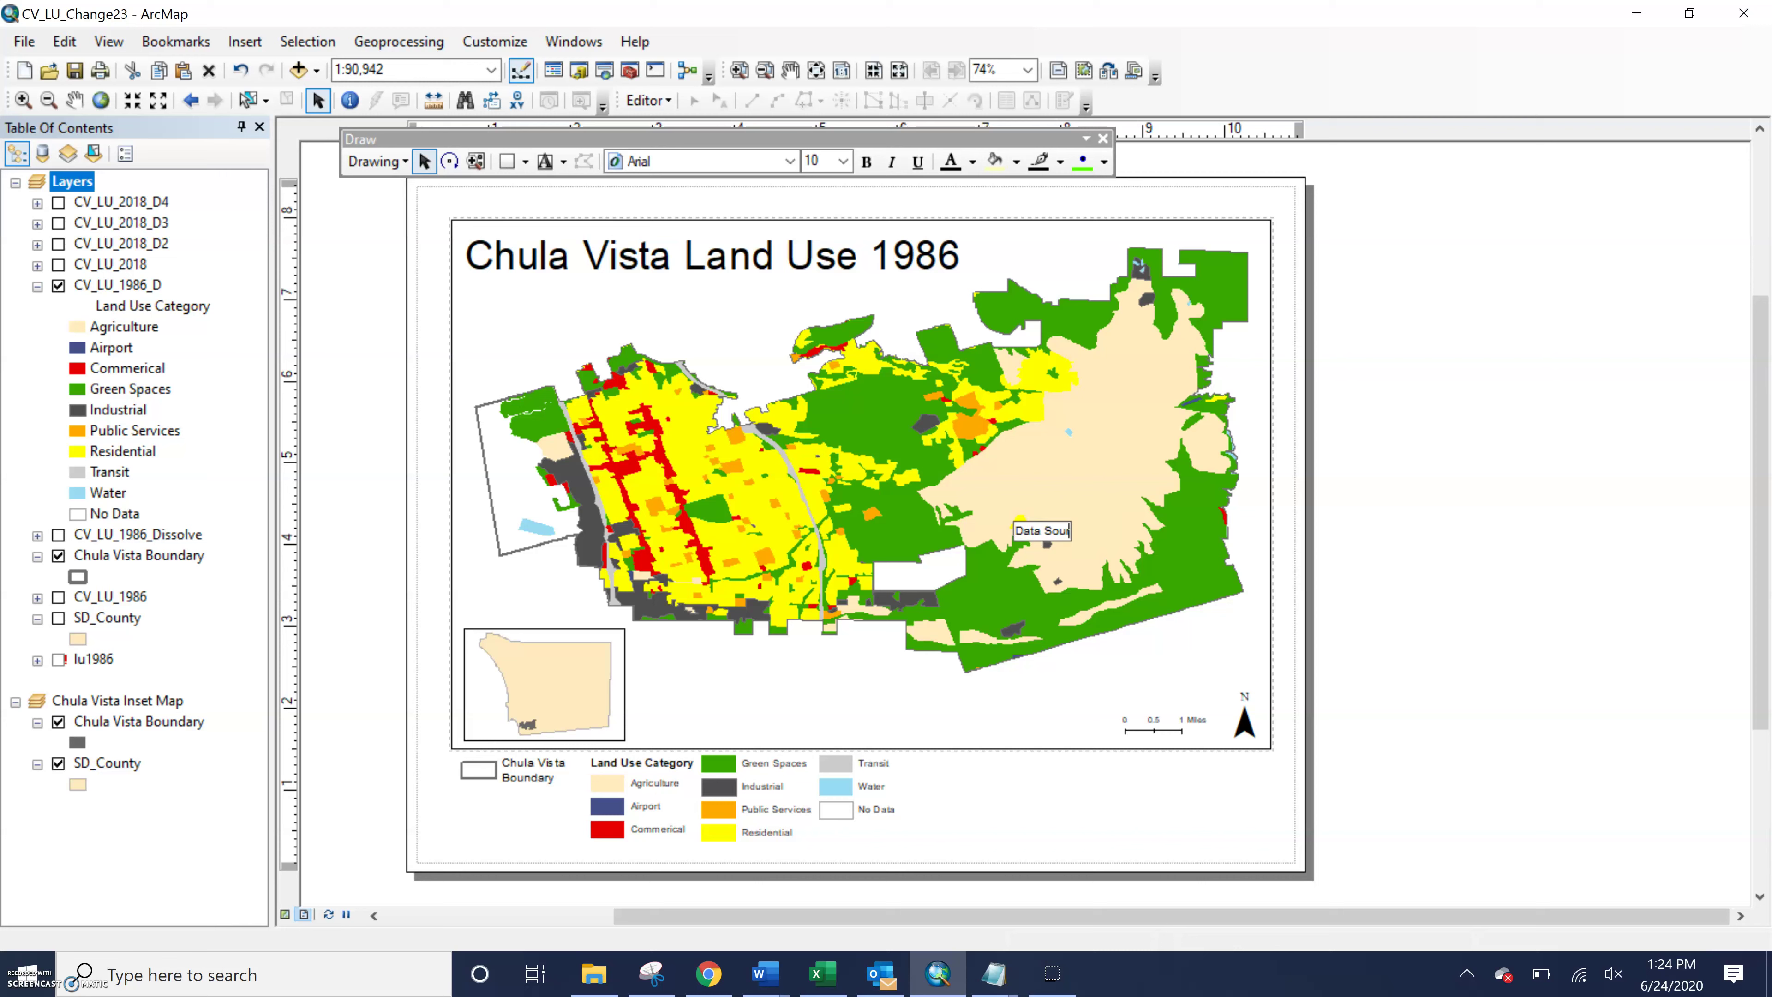
type("IS.org")
key("Return")
left_click_drag(1035, 530, 1055, 727)
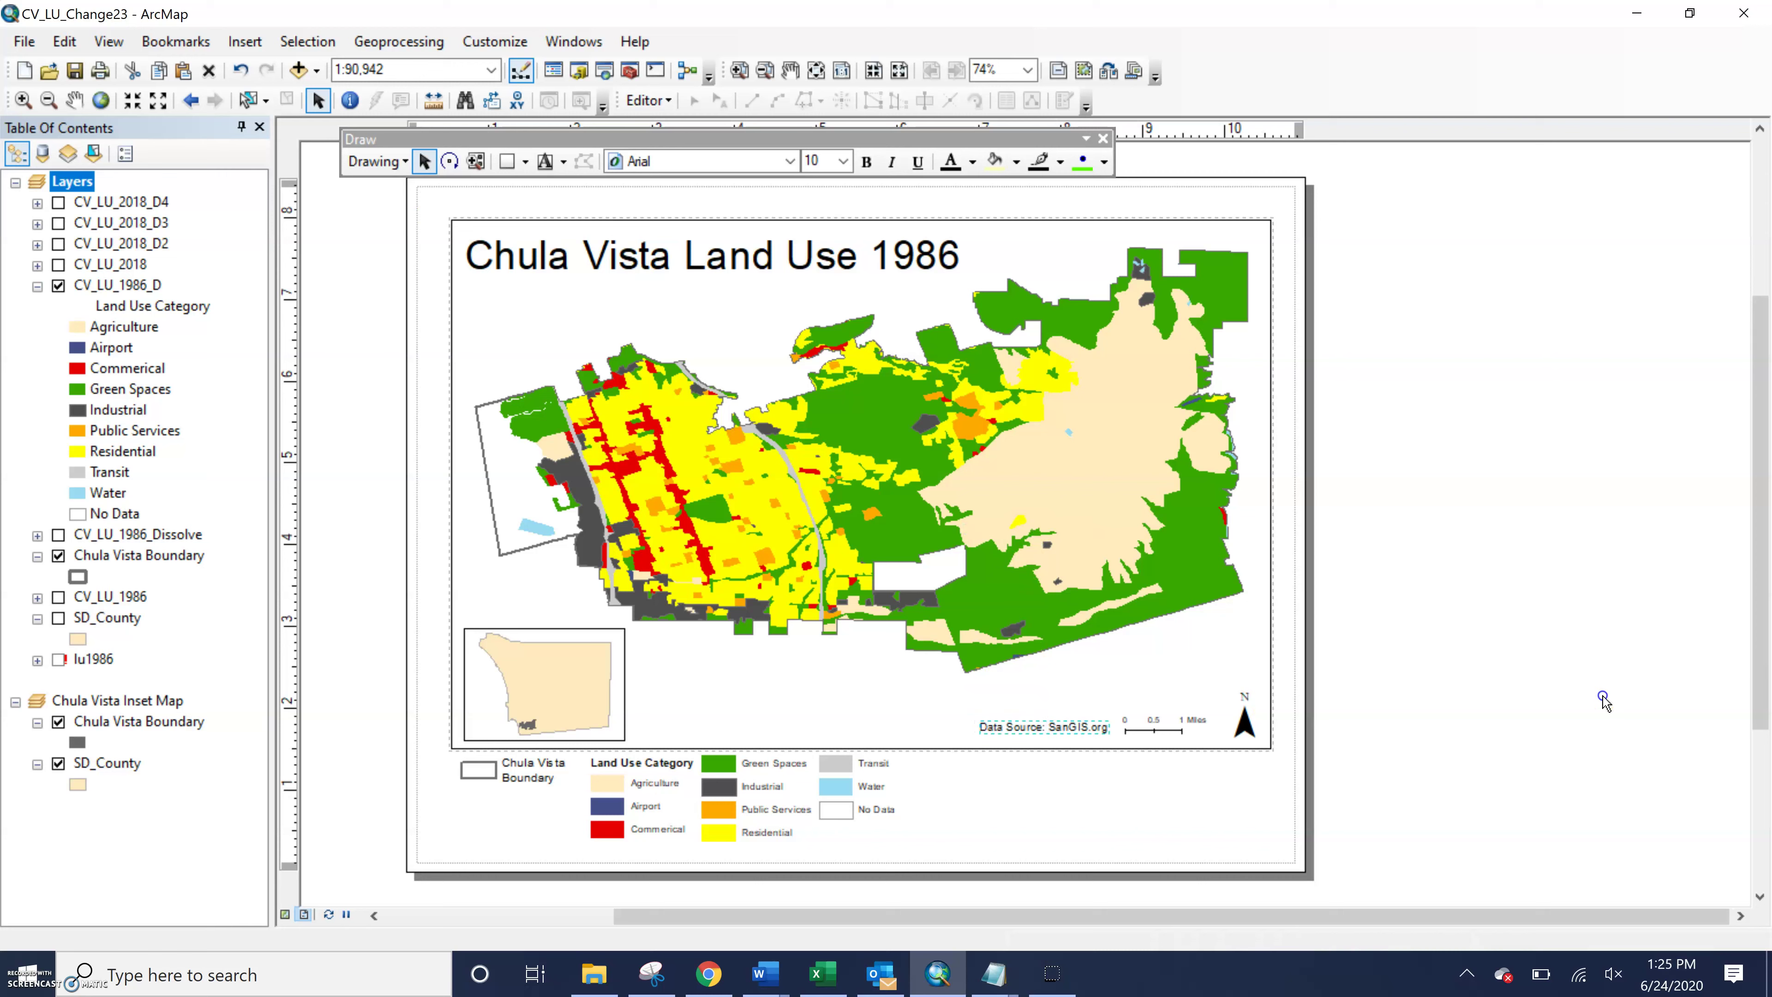
left_click(1195, 828)
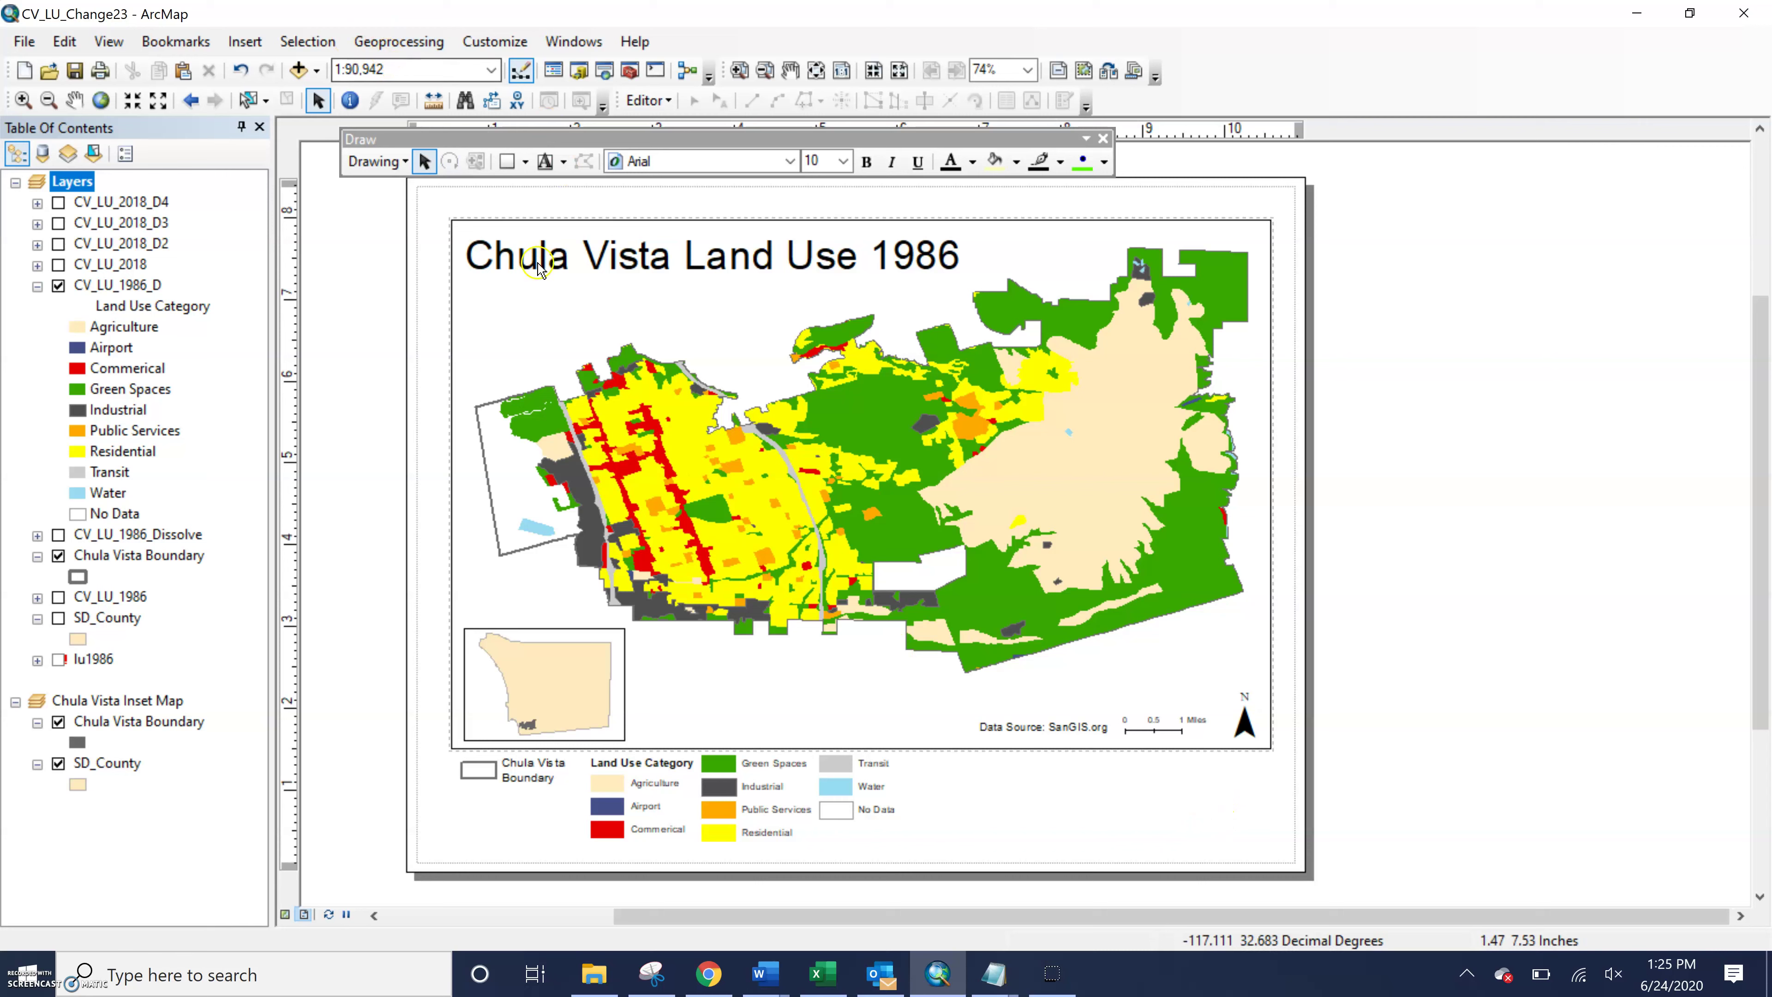
left_click(563, 162)
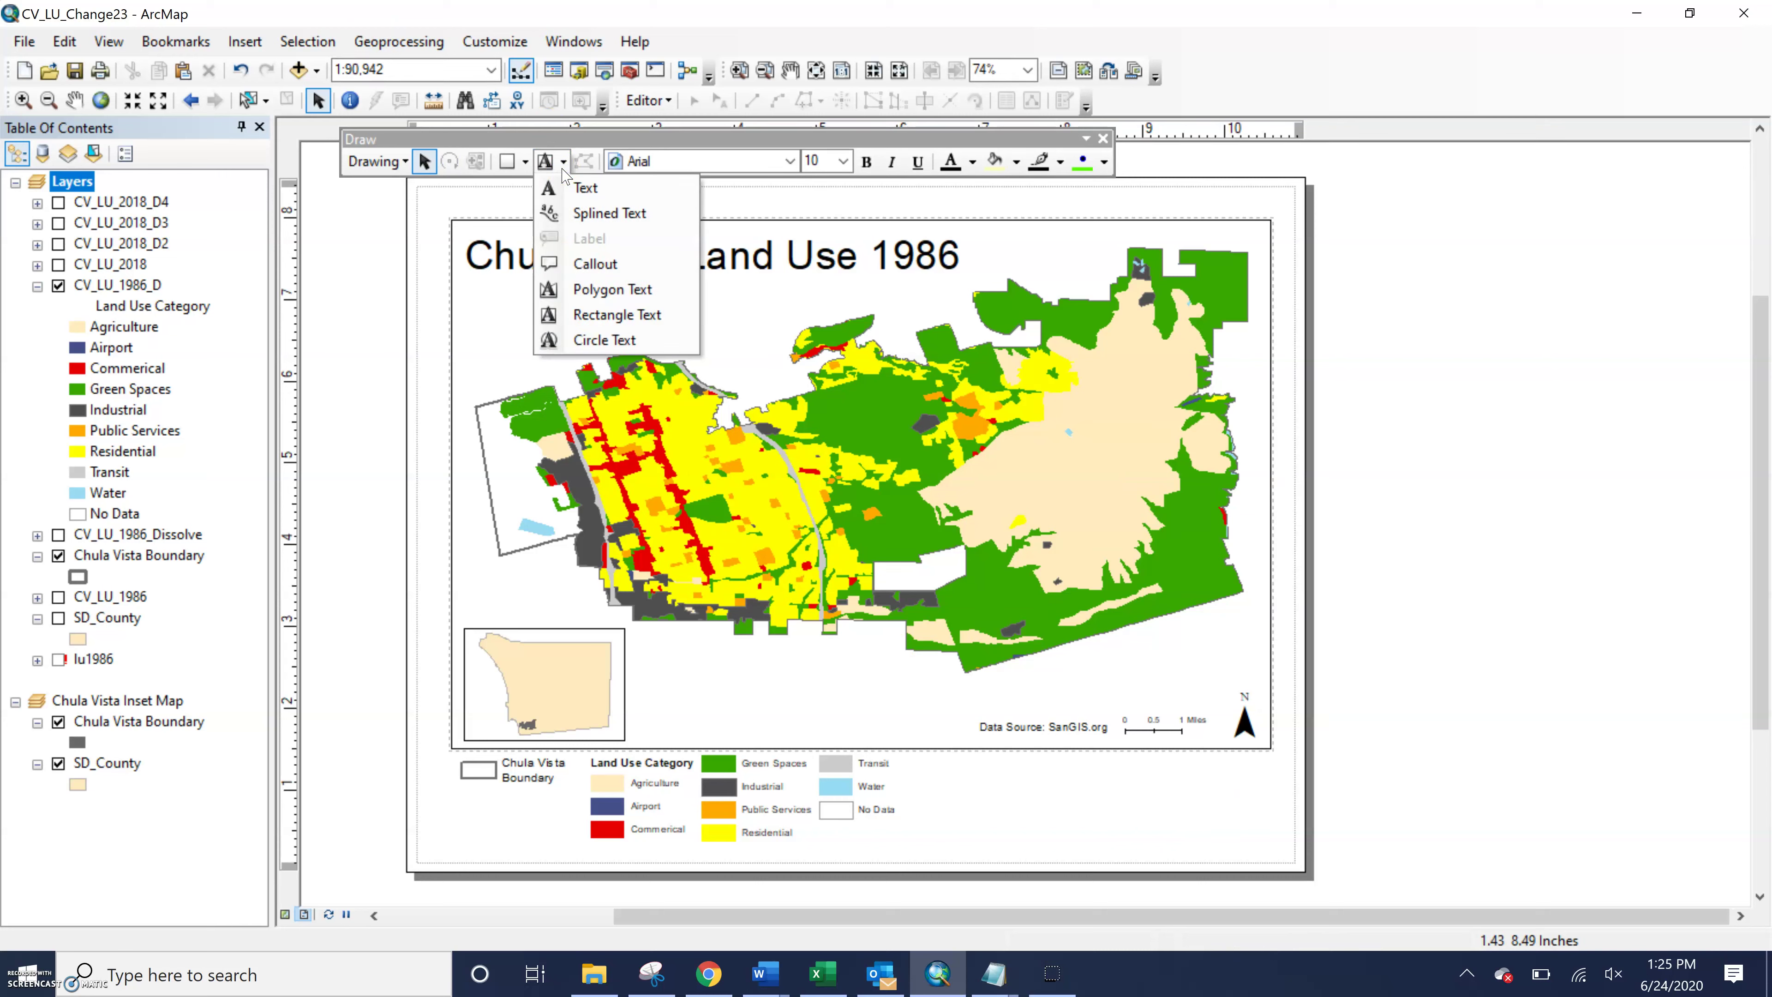
left_click(598, 265)
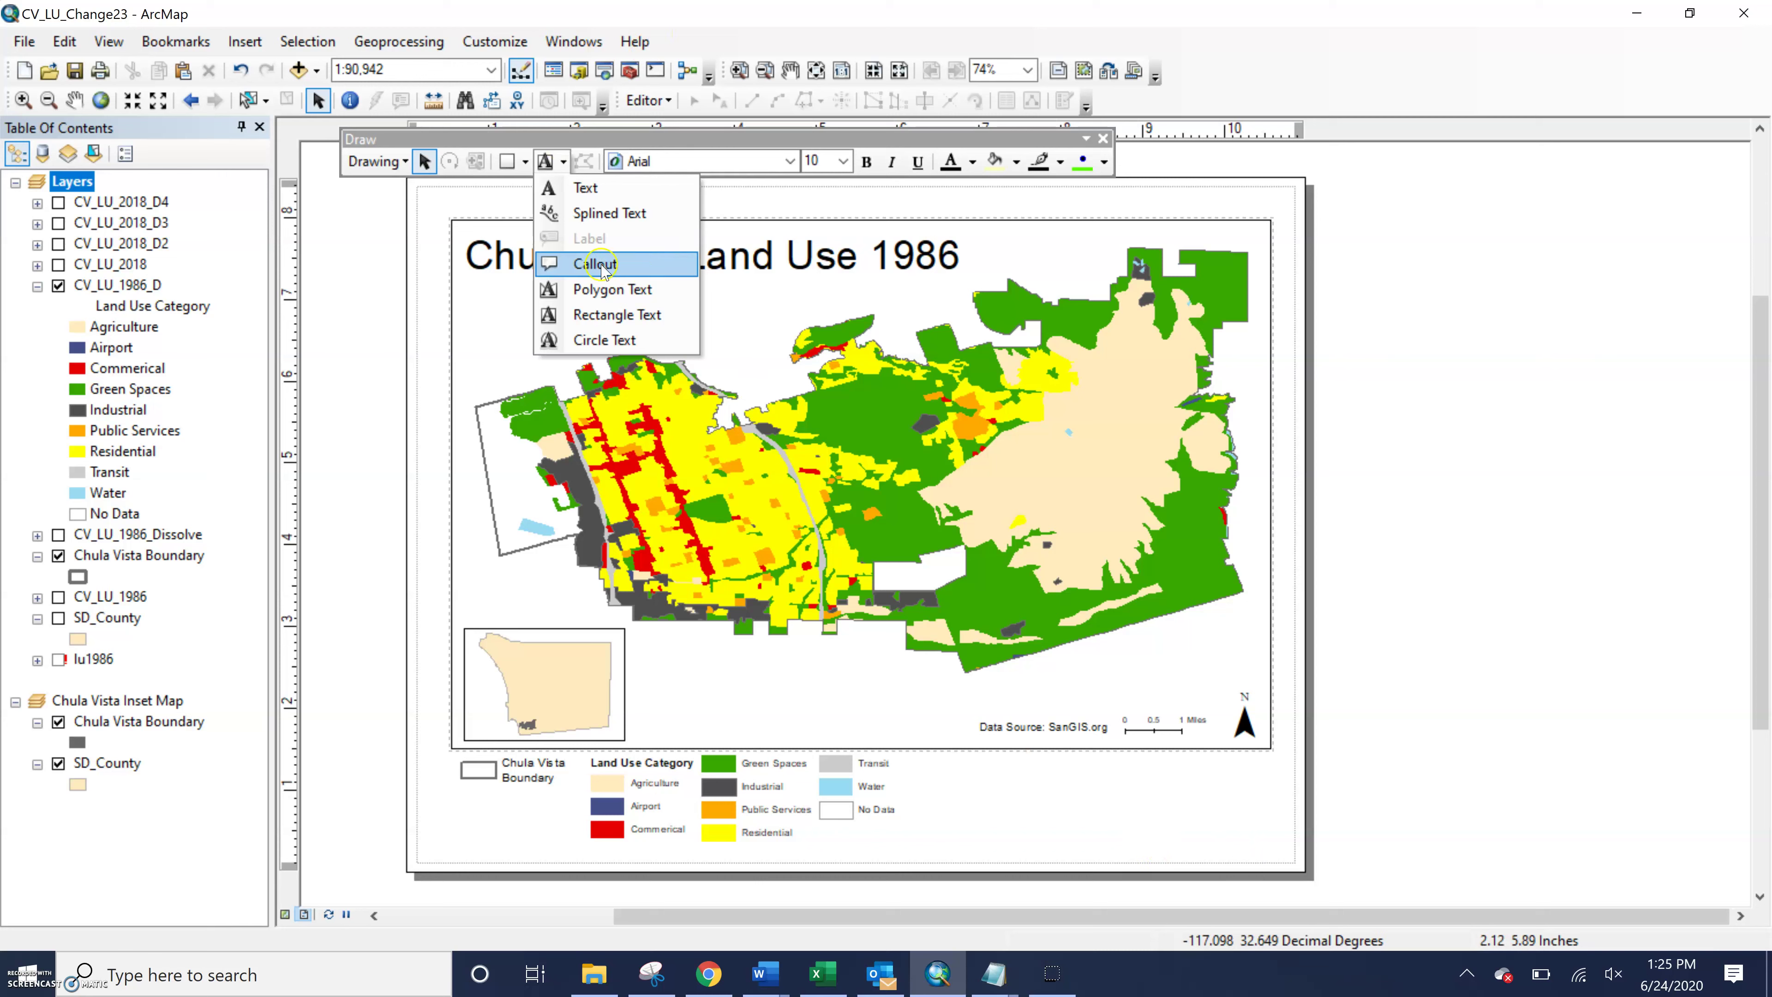
left_click(511, 165)
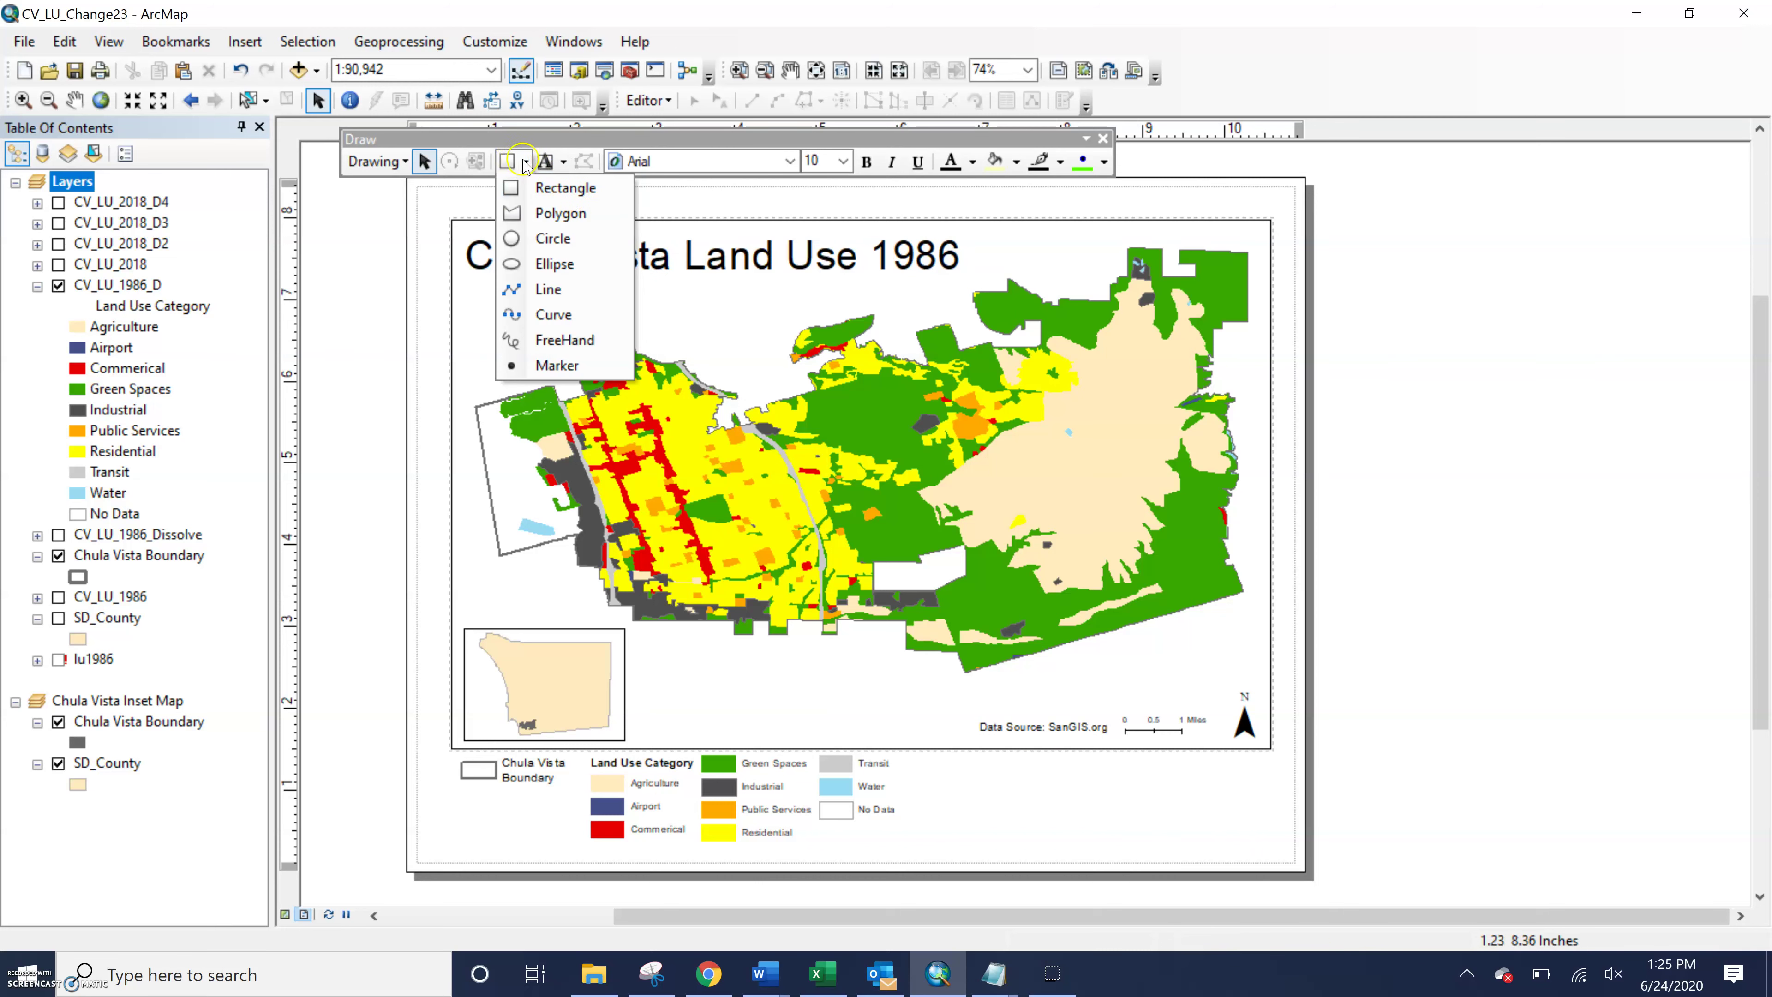
left_click(562, 162)
left_click(565, 184)
left_click(1003, 796)
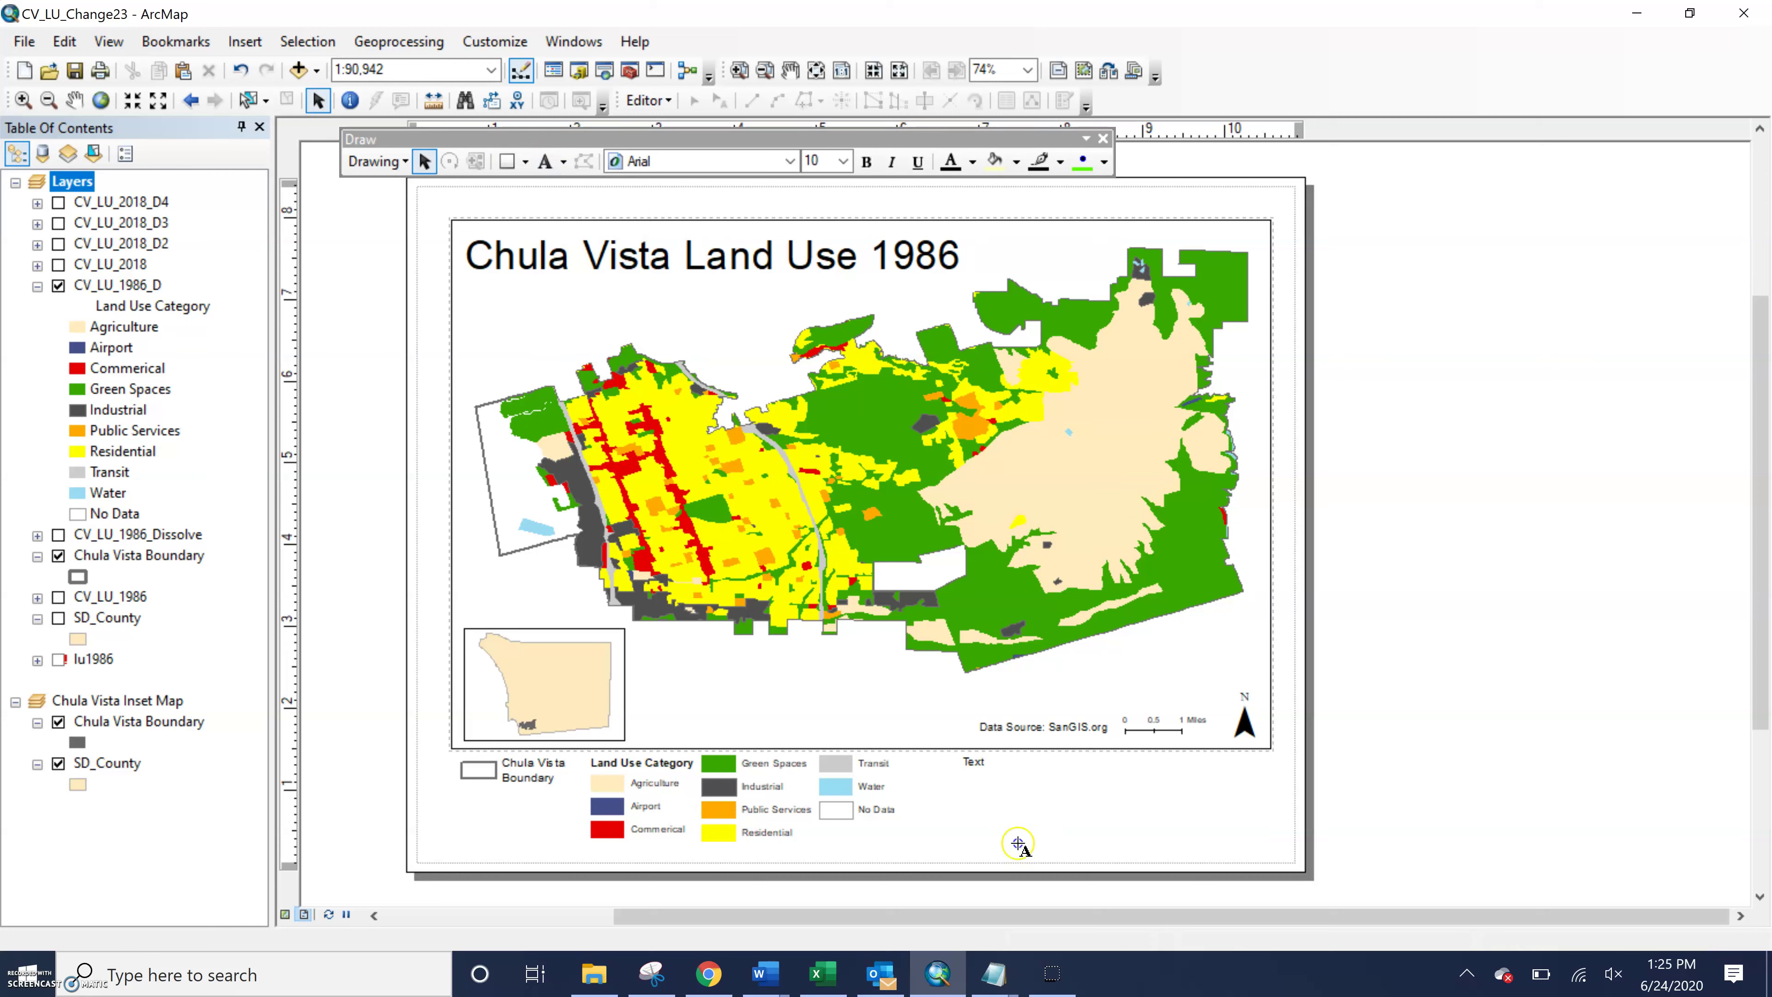
left_click(983, 766)
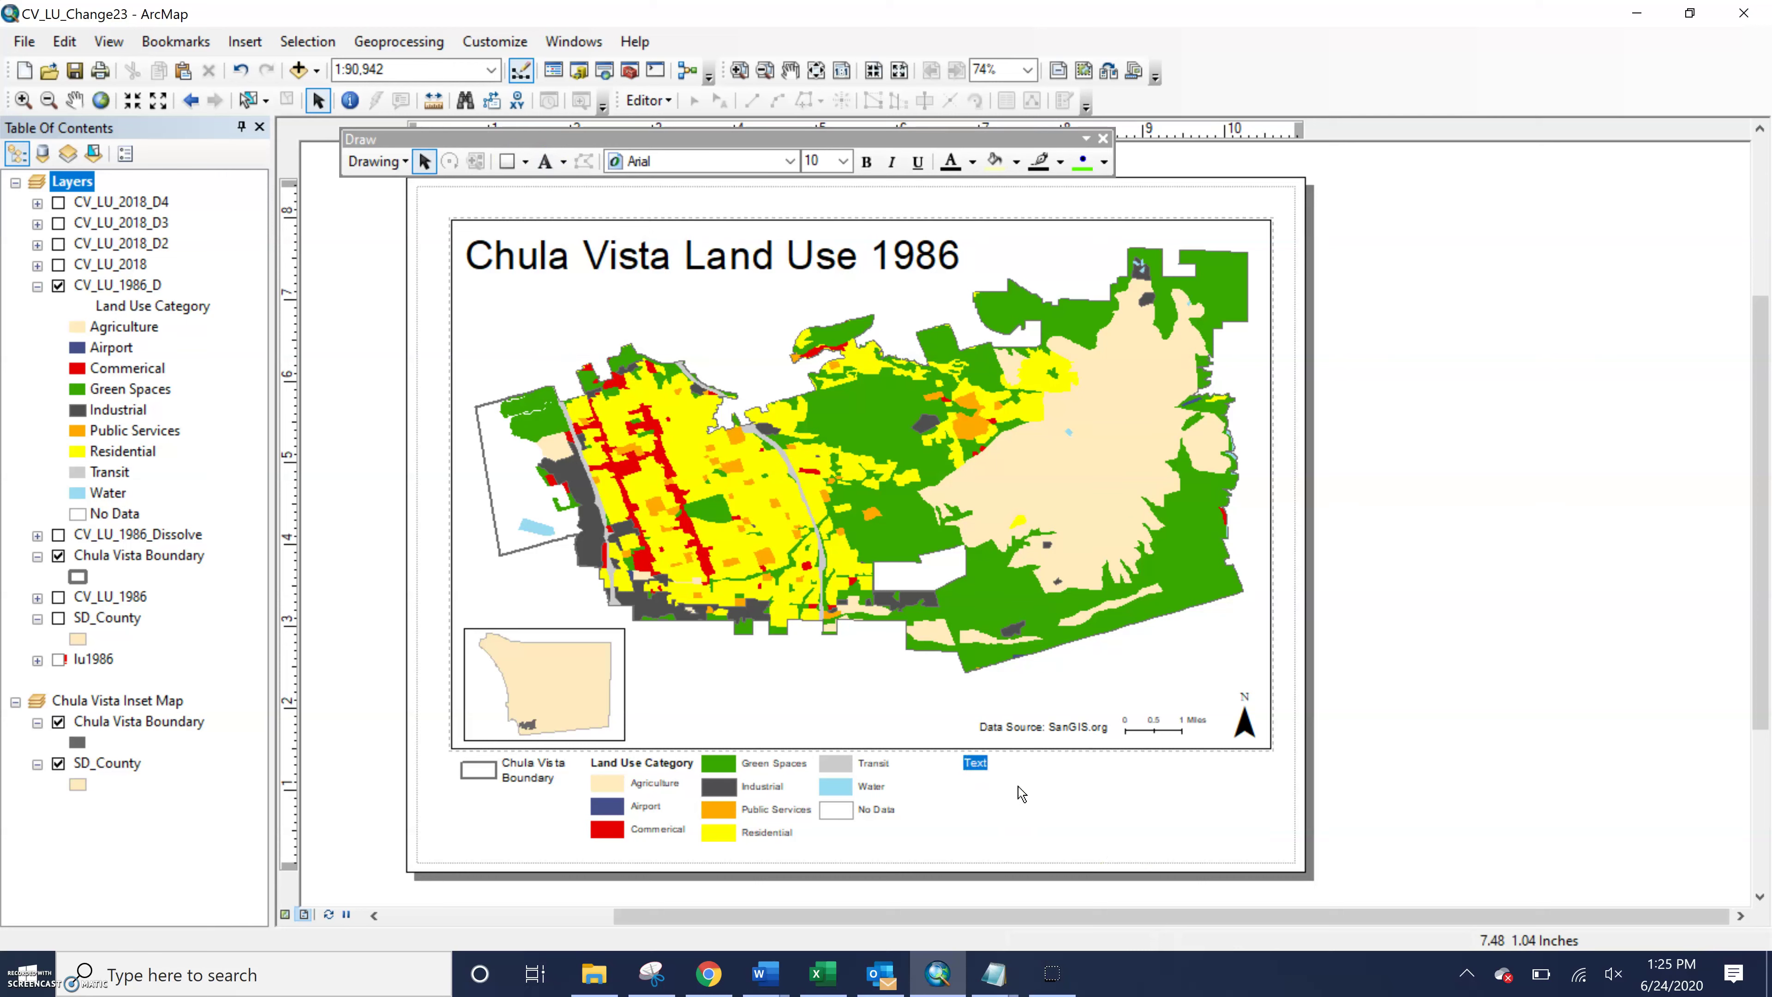
left_click(525, 162)
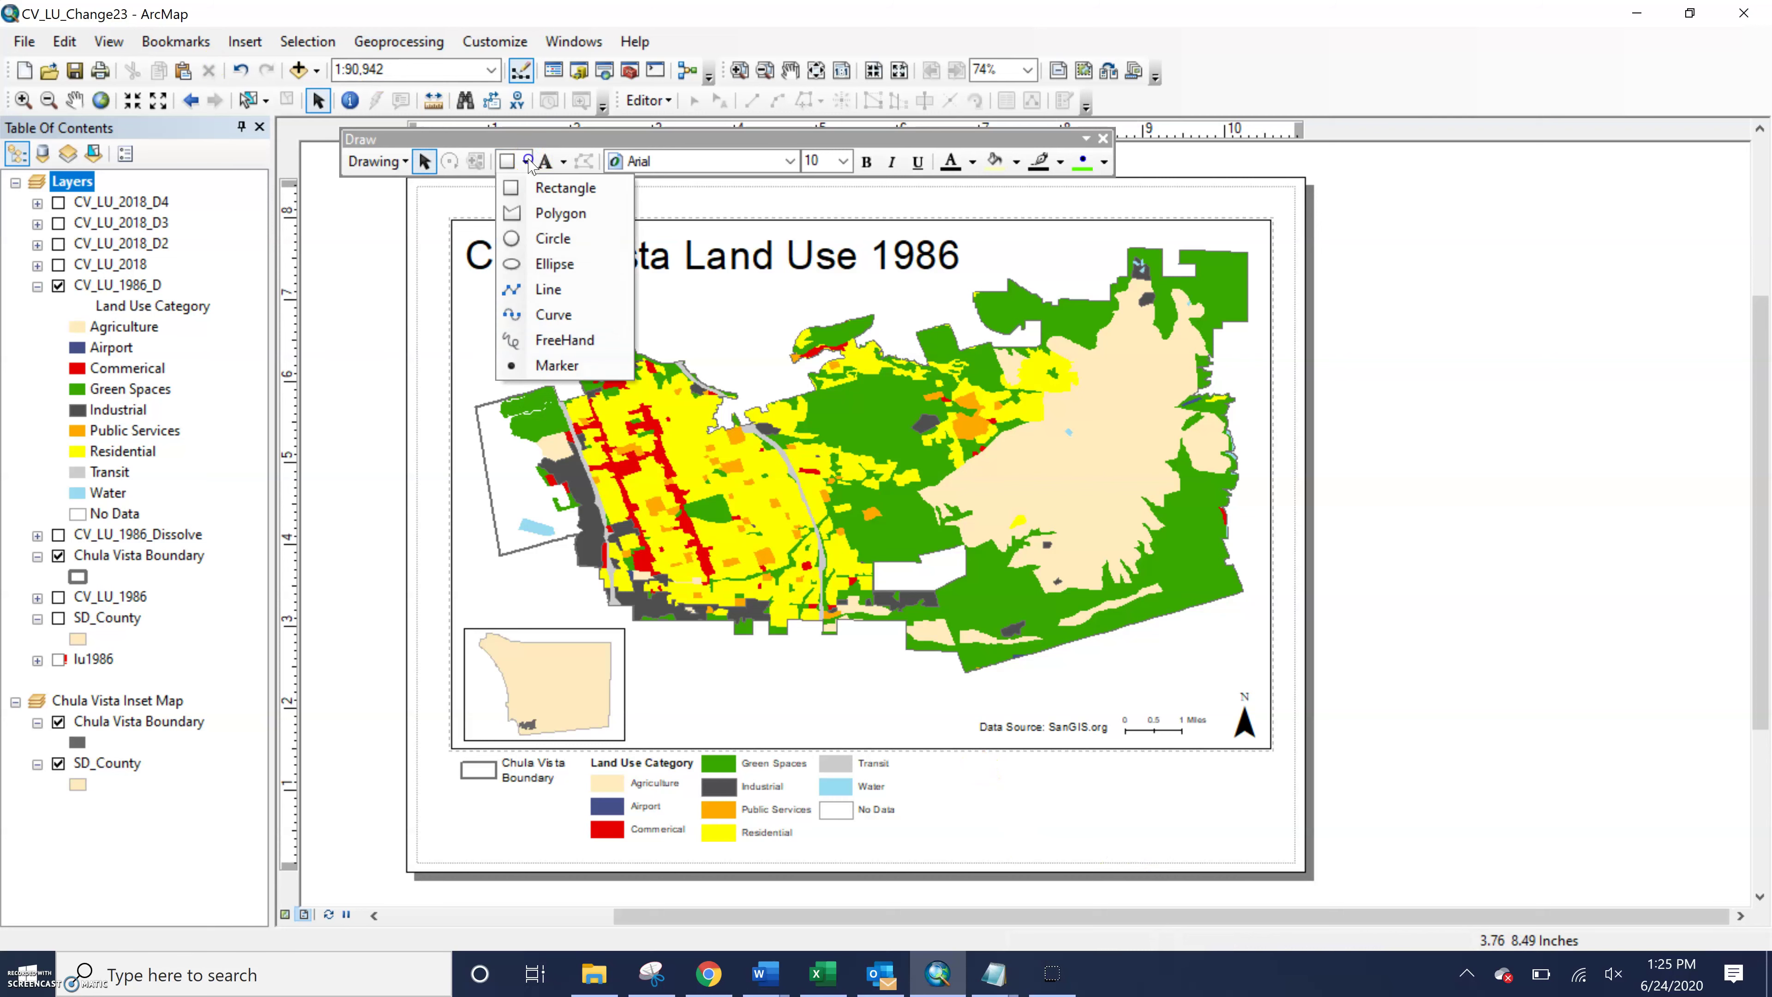
left_click(542, 185)
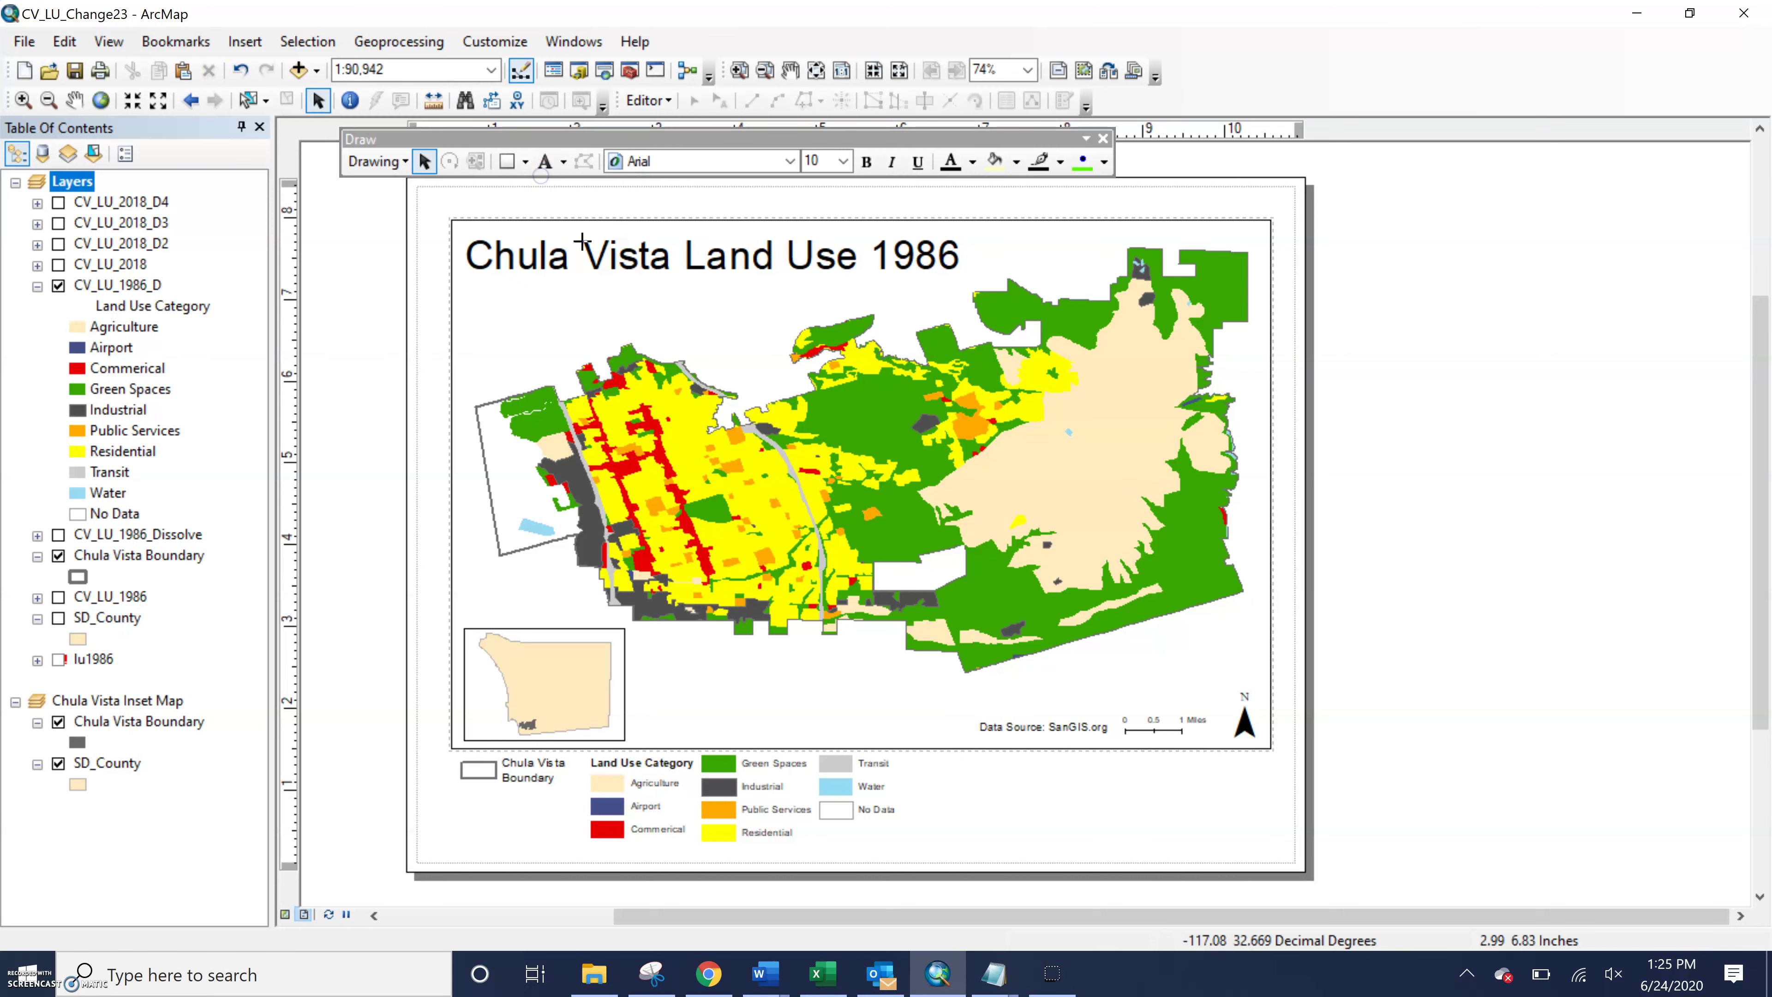
left_click_drag(975, 766, 1268, 861)
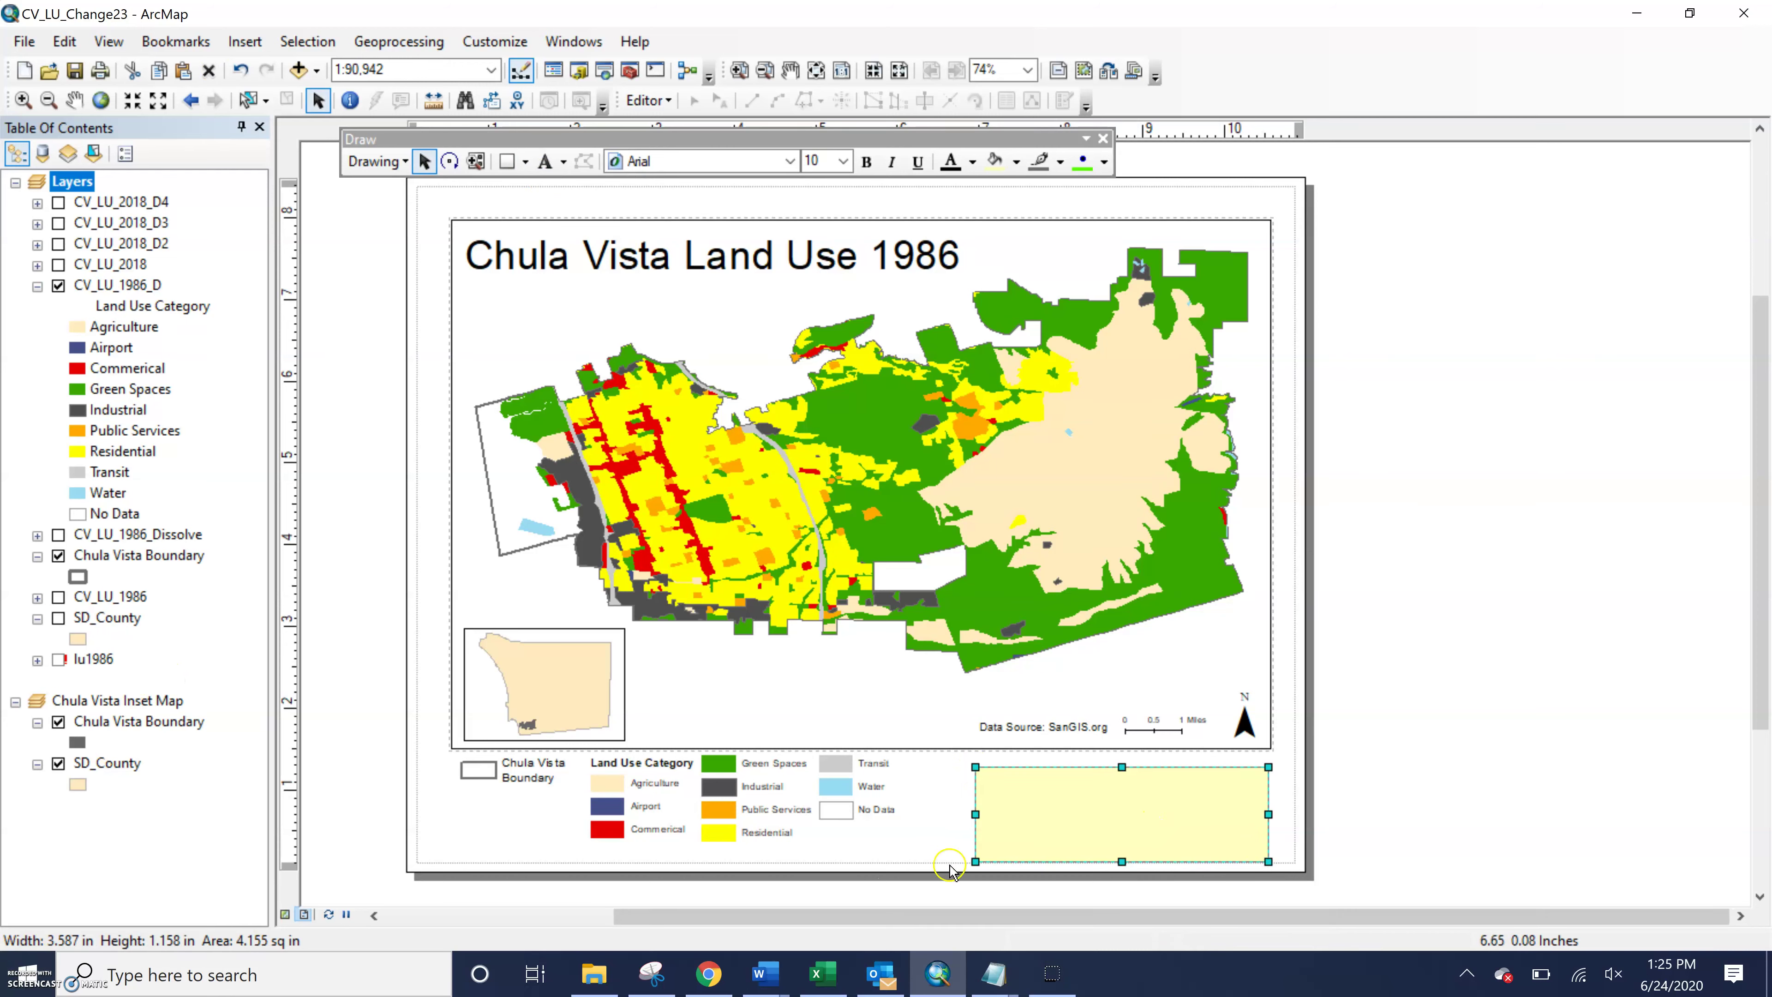
key("Delete")
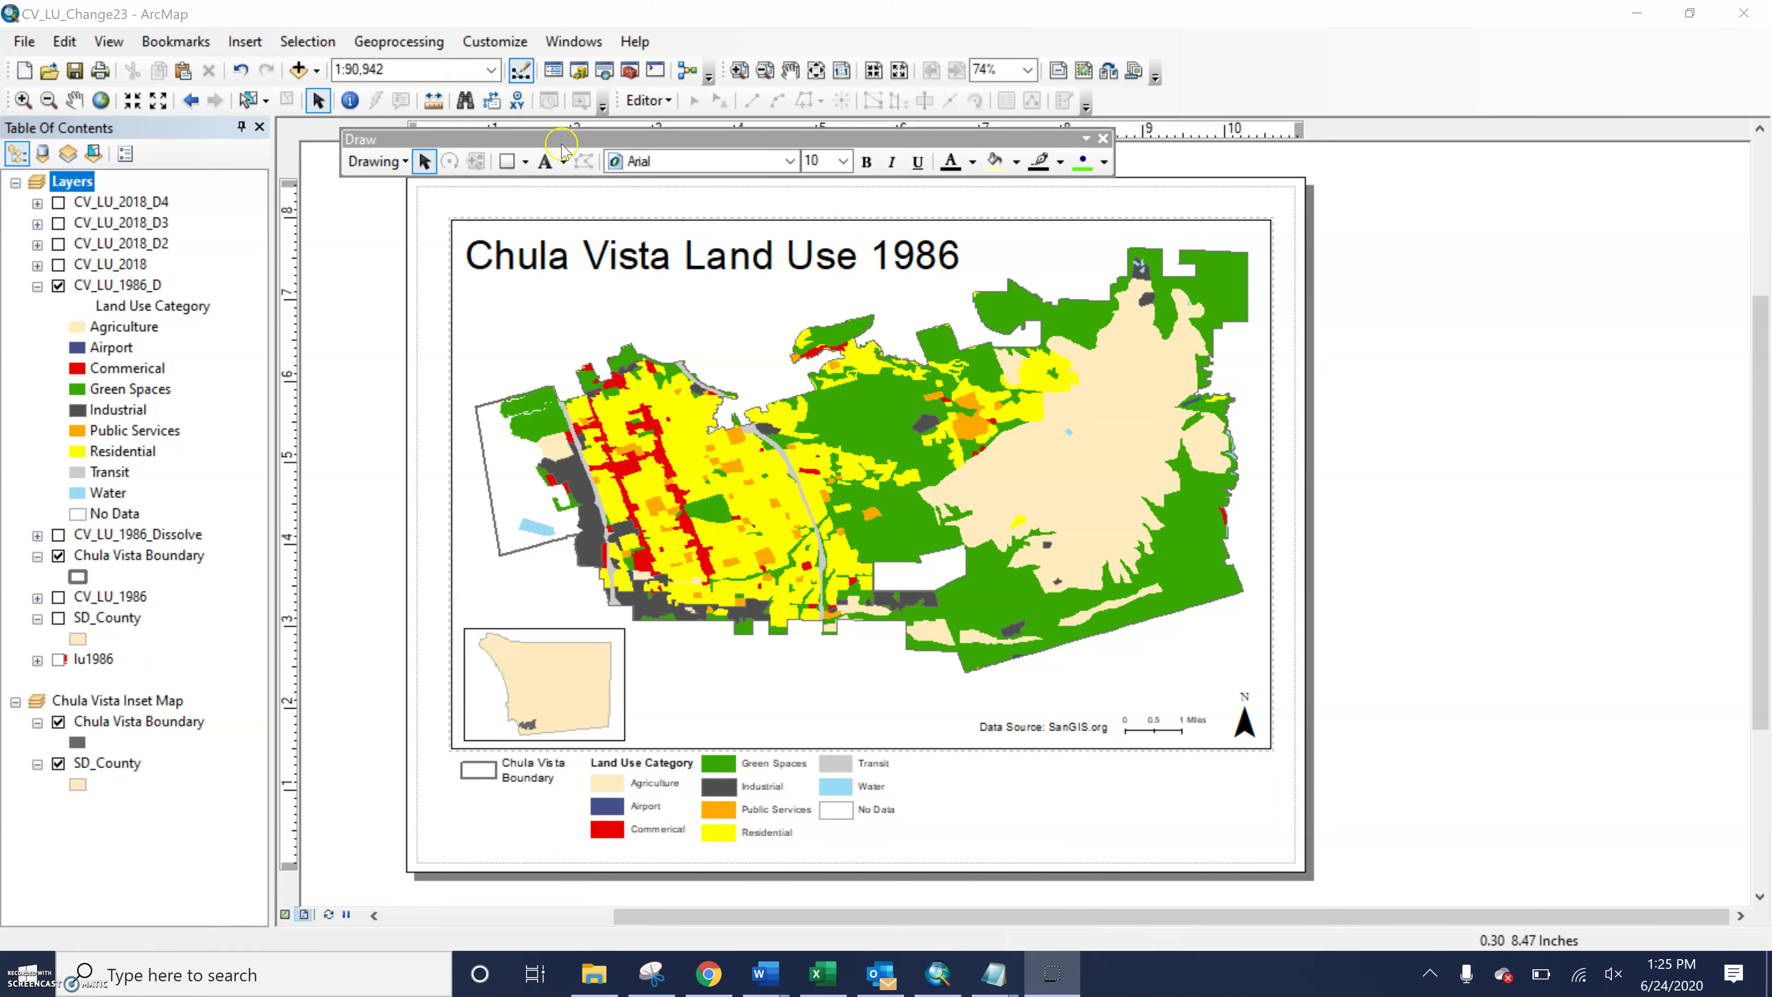
Draw a rectangle text box about 3.8 by 1.2 inches below the map, east of the legend
left_click(564, 161)
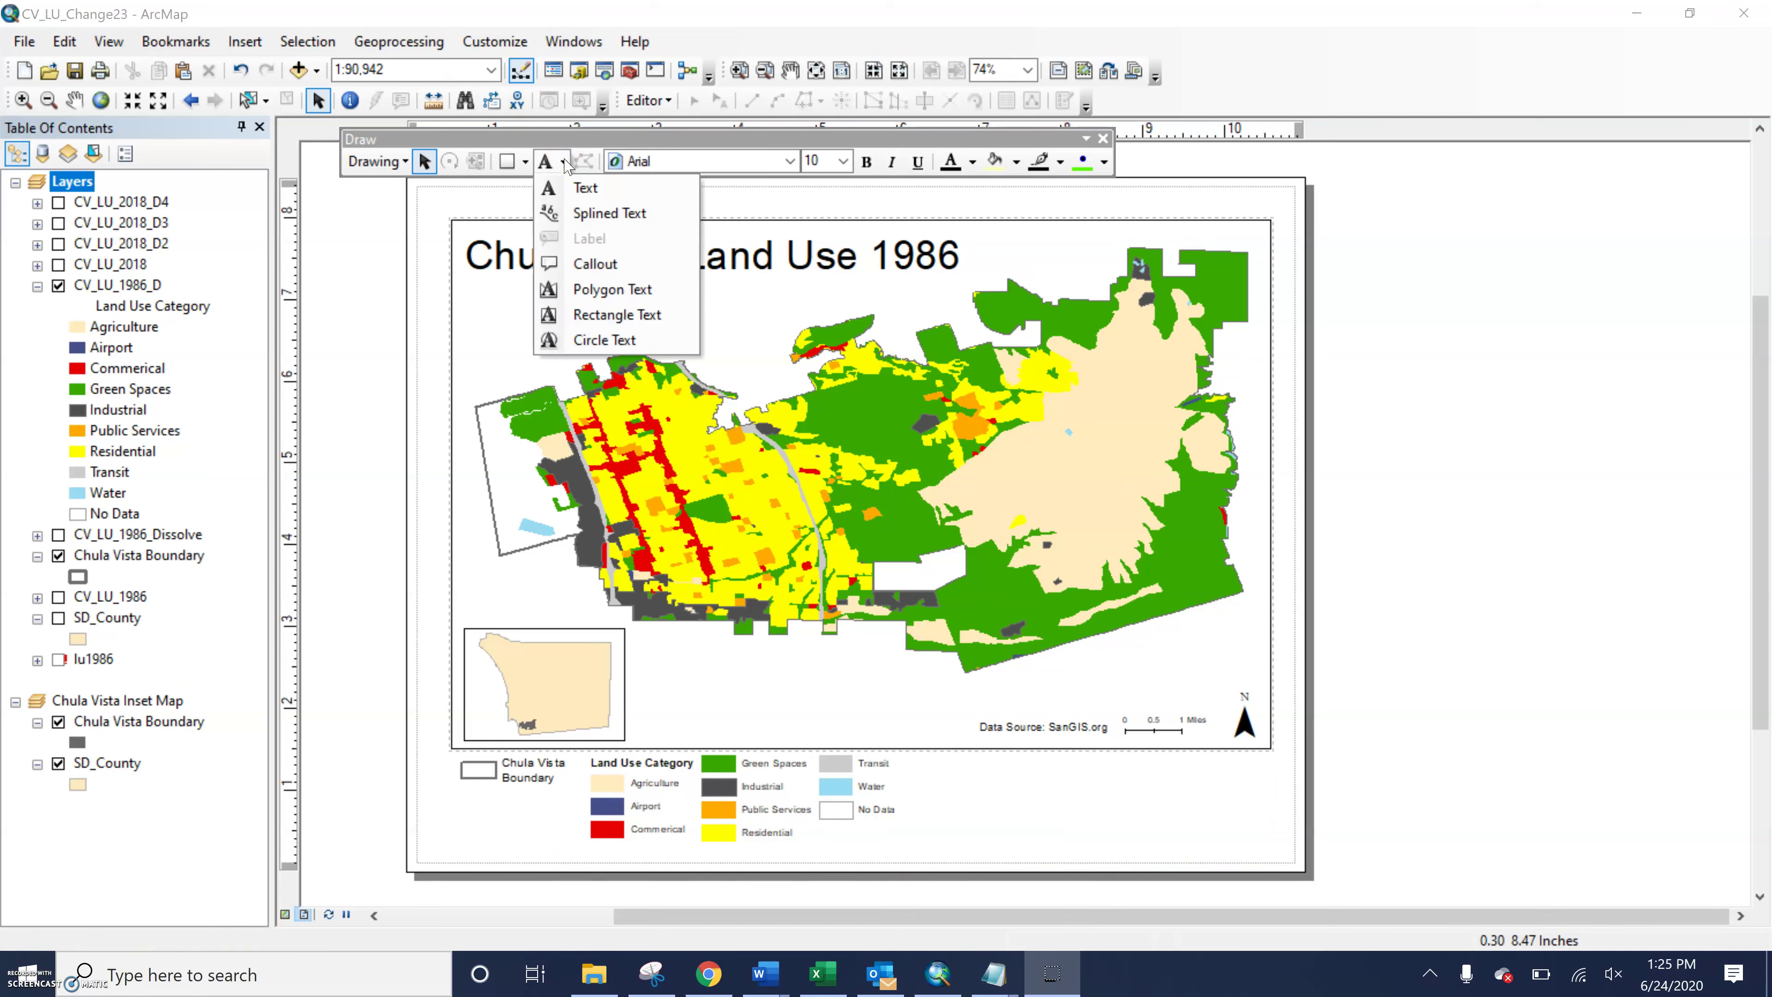
left_click(604, 315)
left_click_drag(955, 760, 1264, 853)
Switch to Notepad and copy the whole paragraph about Chula Vista's 1986 agricultural land use
key("alt+Tab")
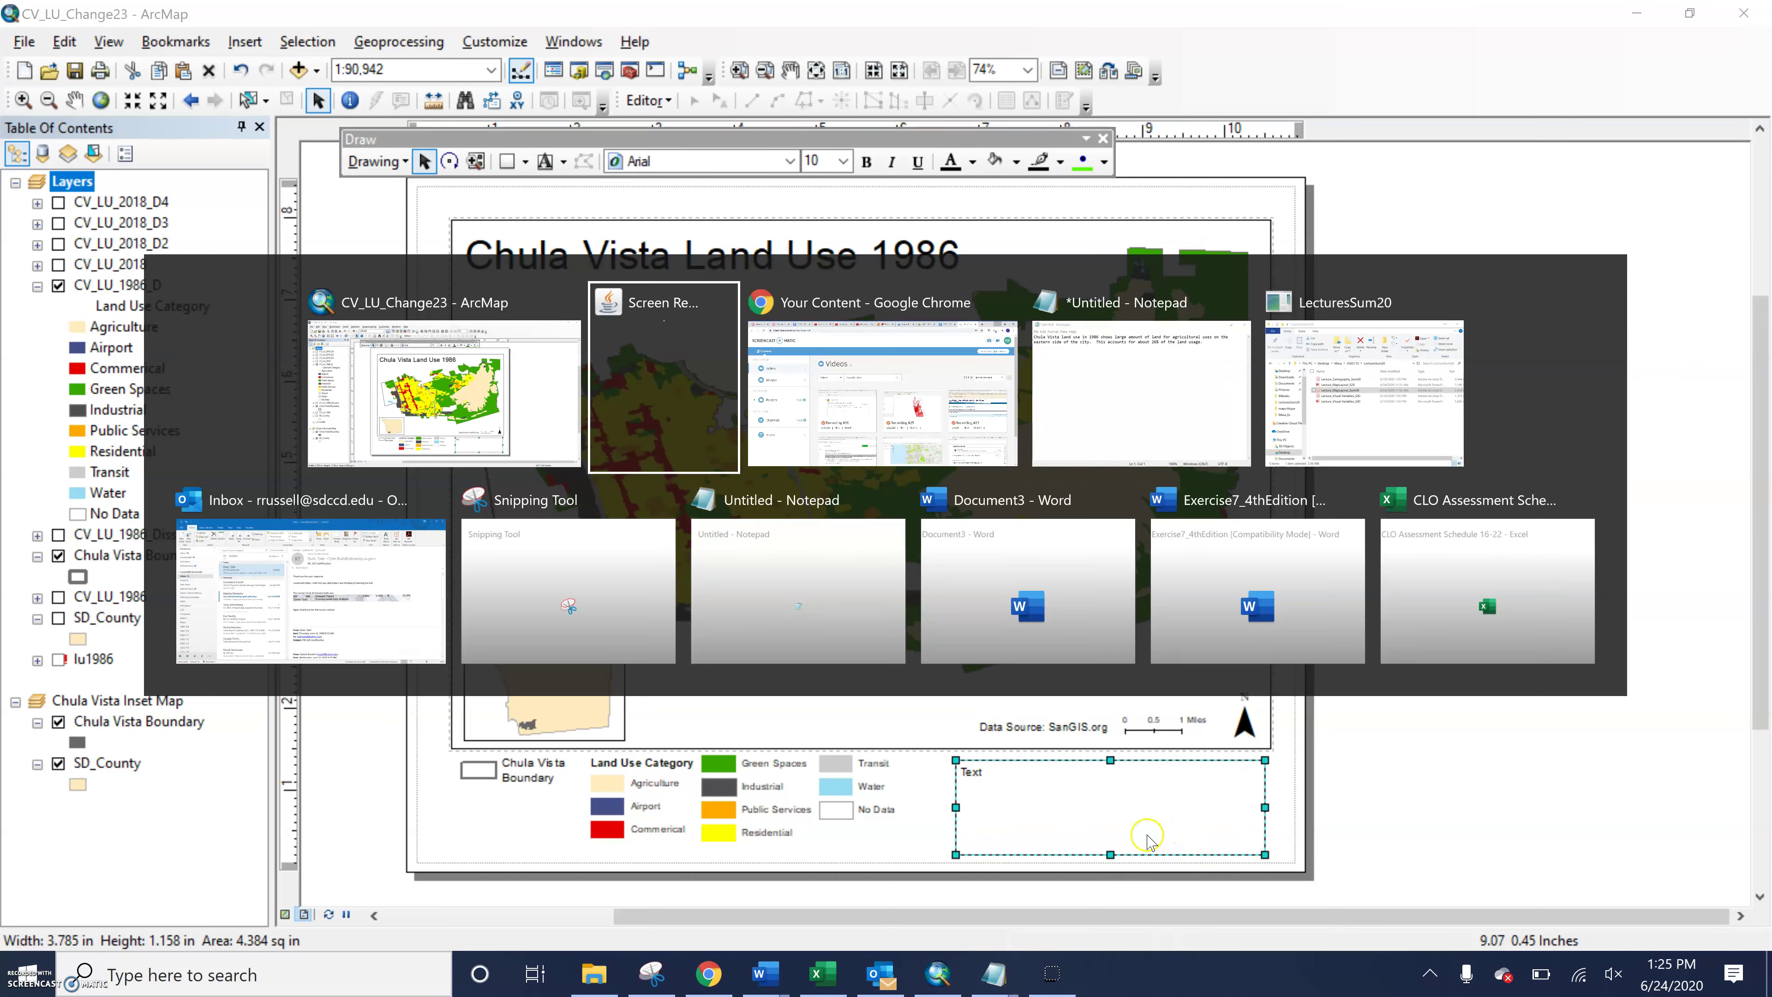
key("alt+Tab")
key("Tab")
key("Tab")
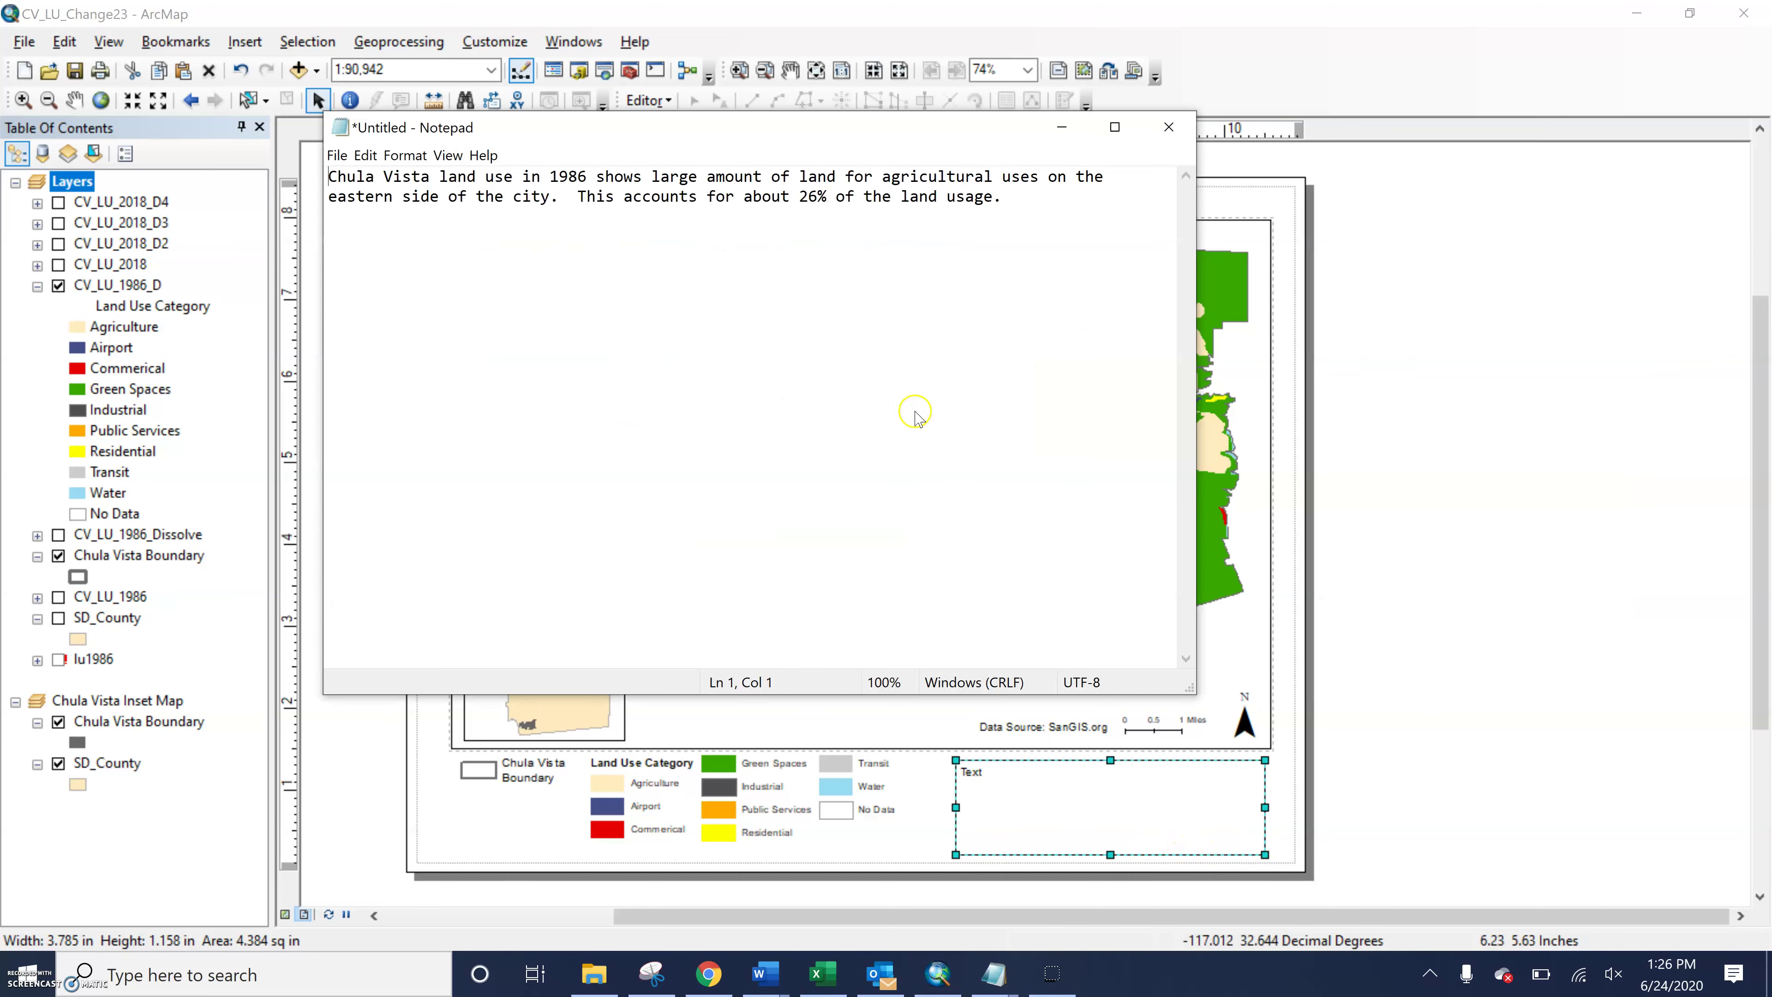
left_click_drag(1026, 202, 107, 126)
key("ctrl+c")
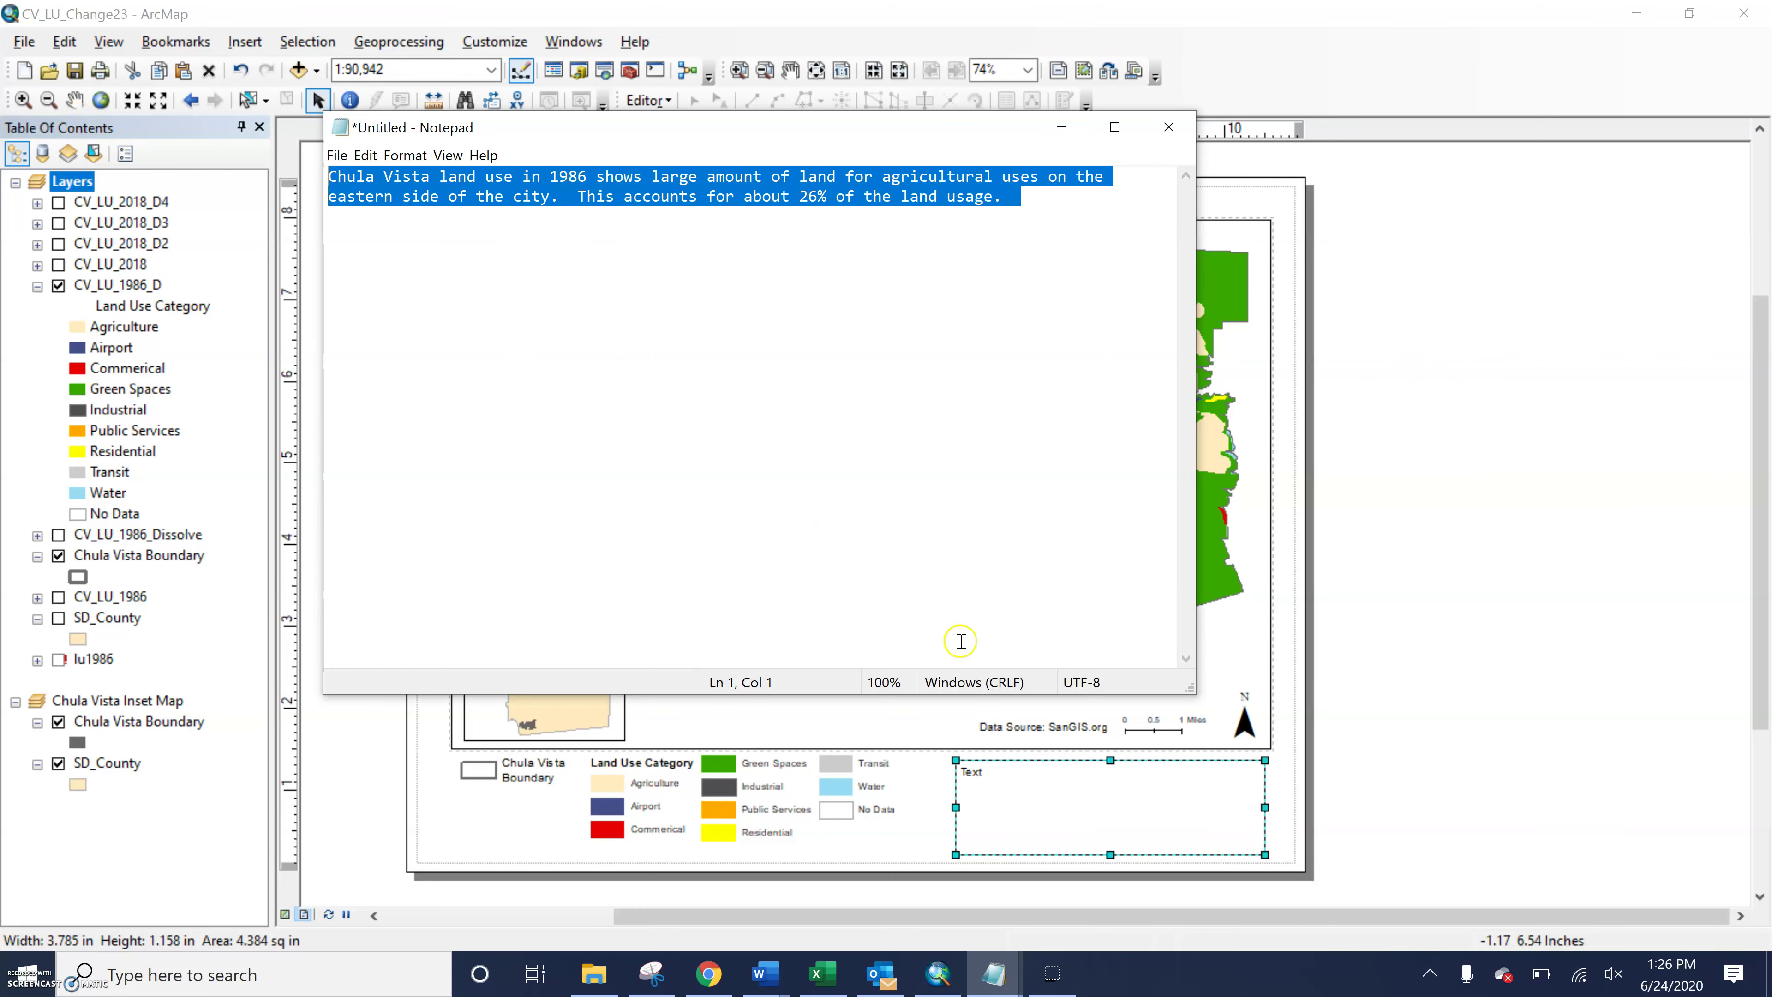
Back in ArcMap, replace the rectangle text box's placeholder with the copied paragraph and apply it
left_click(987, 787)
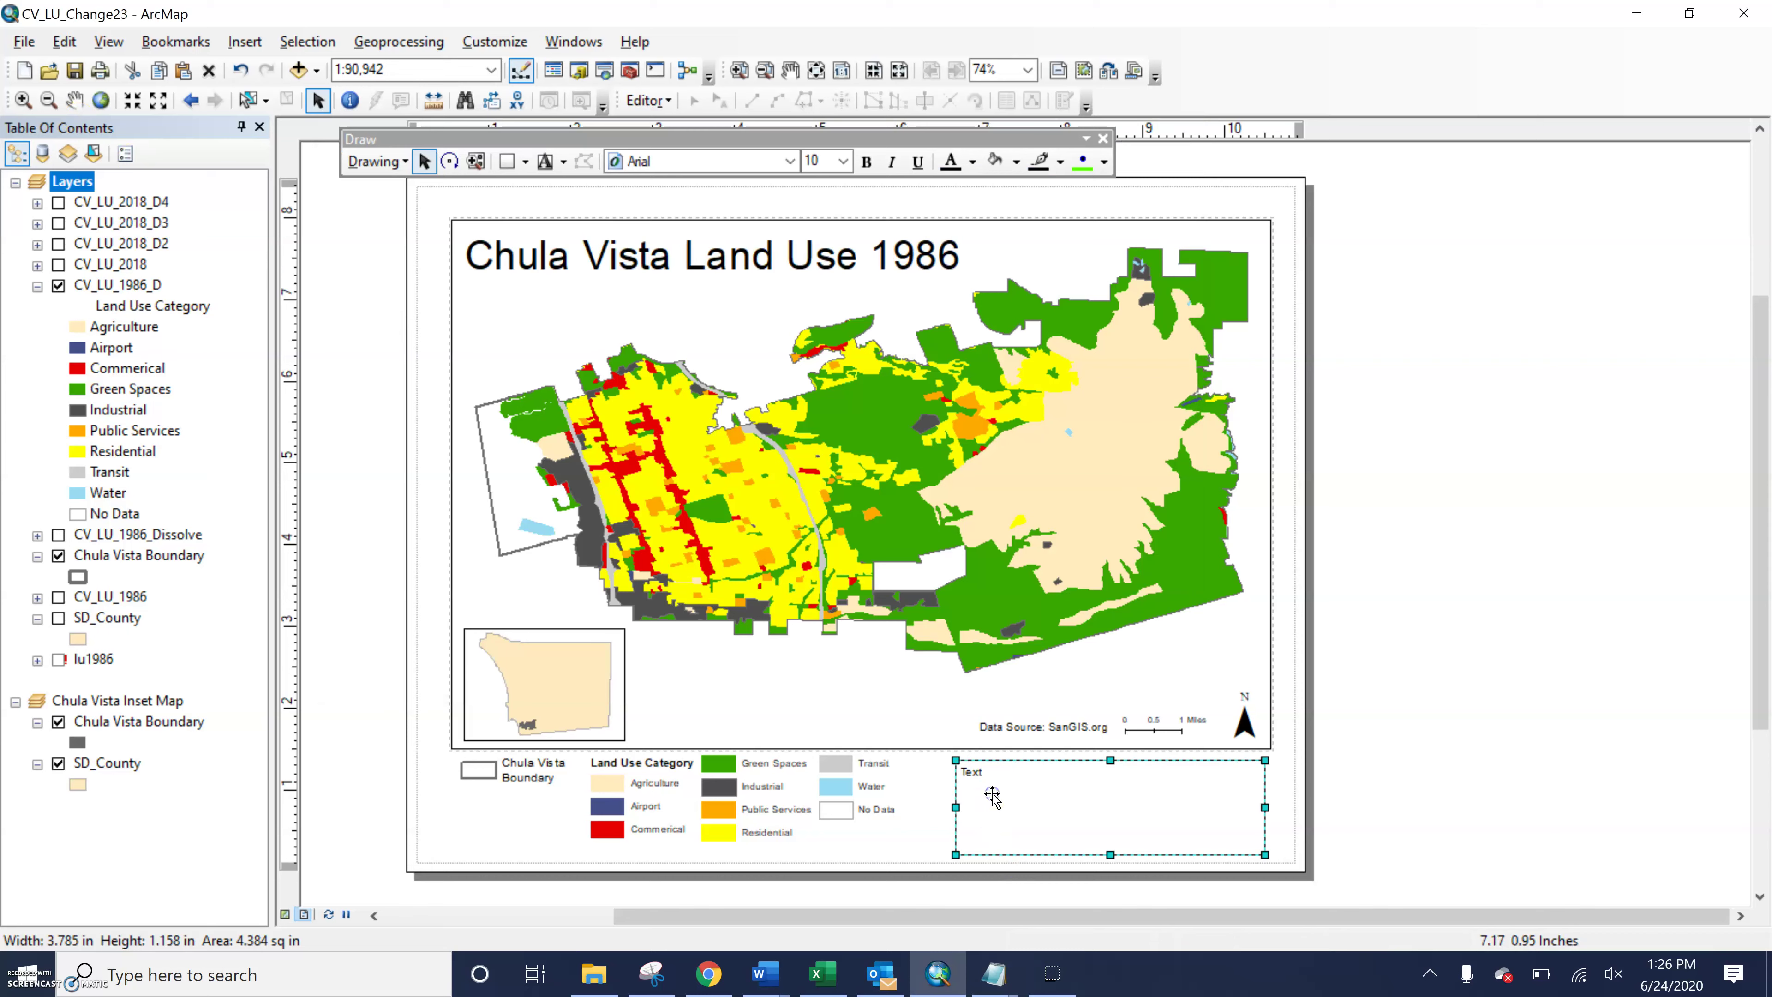
double_click(987, 787)
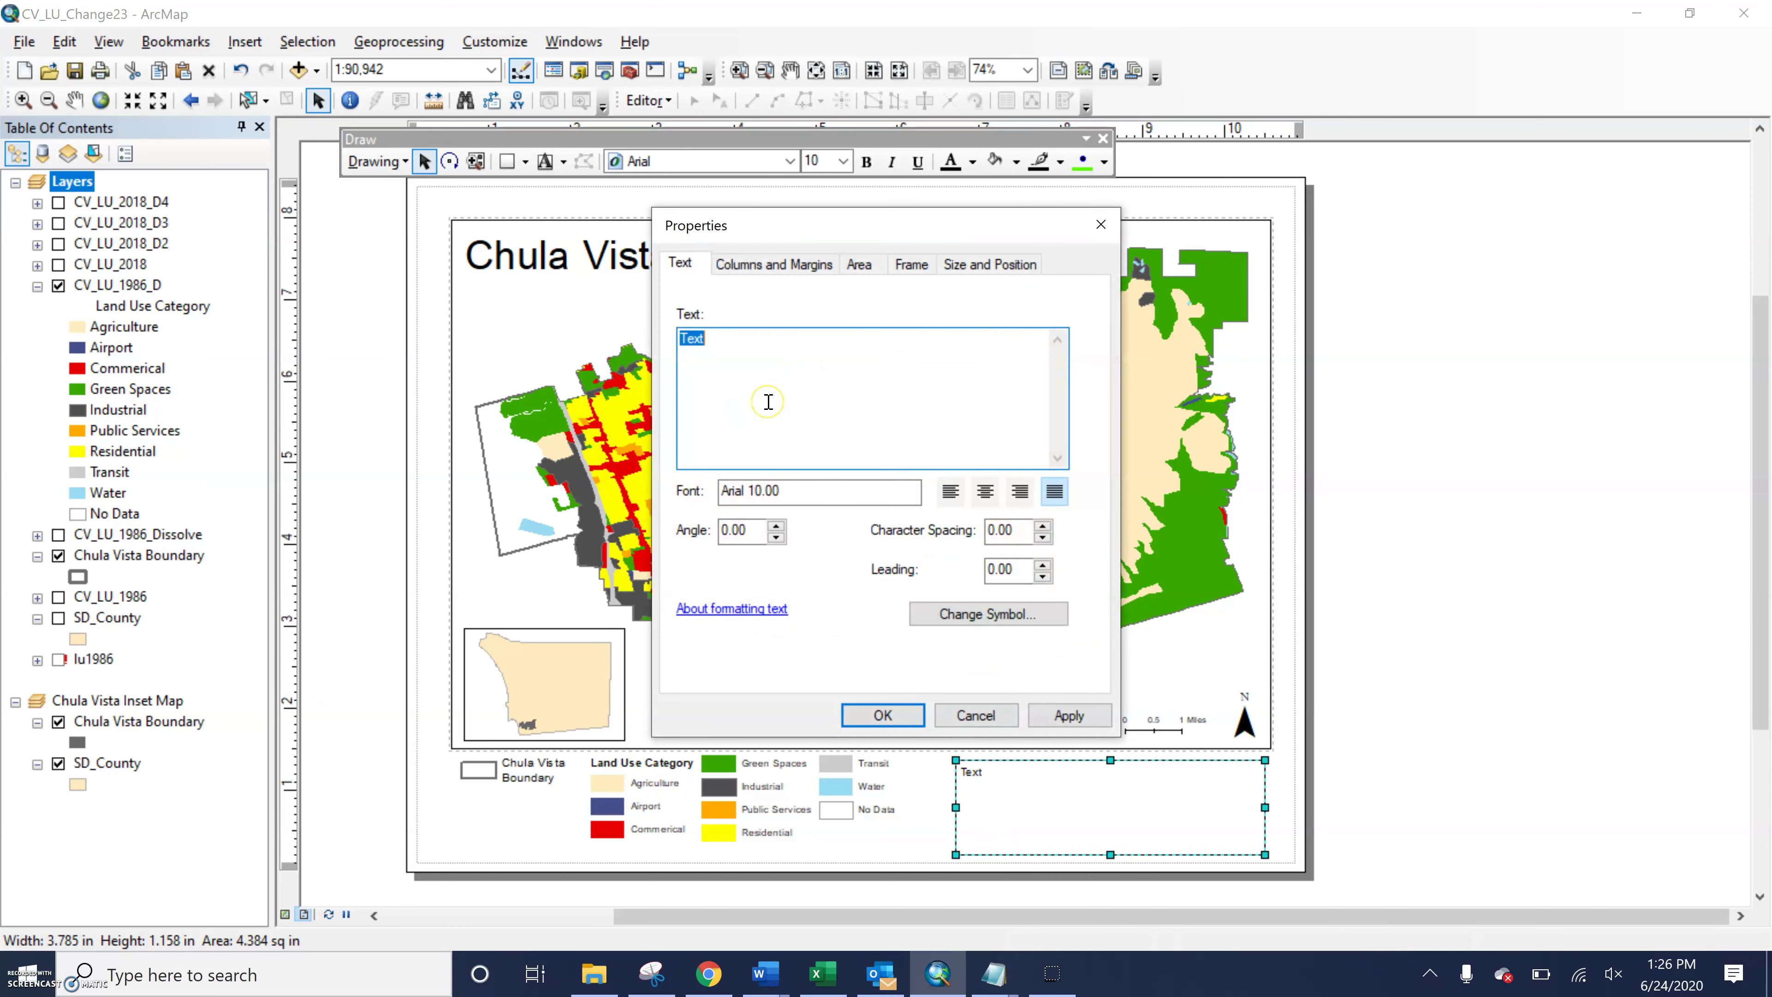
key("ctrl+v")
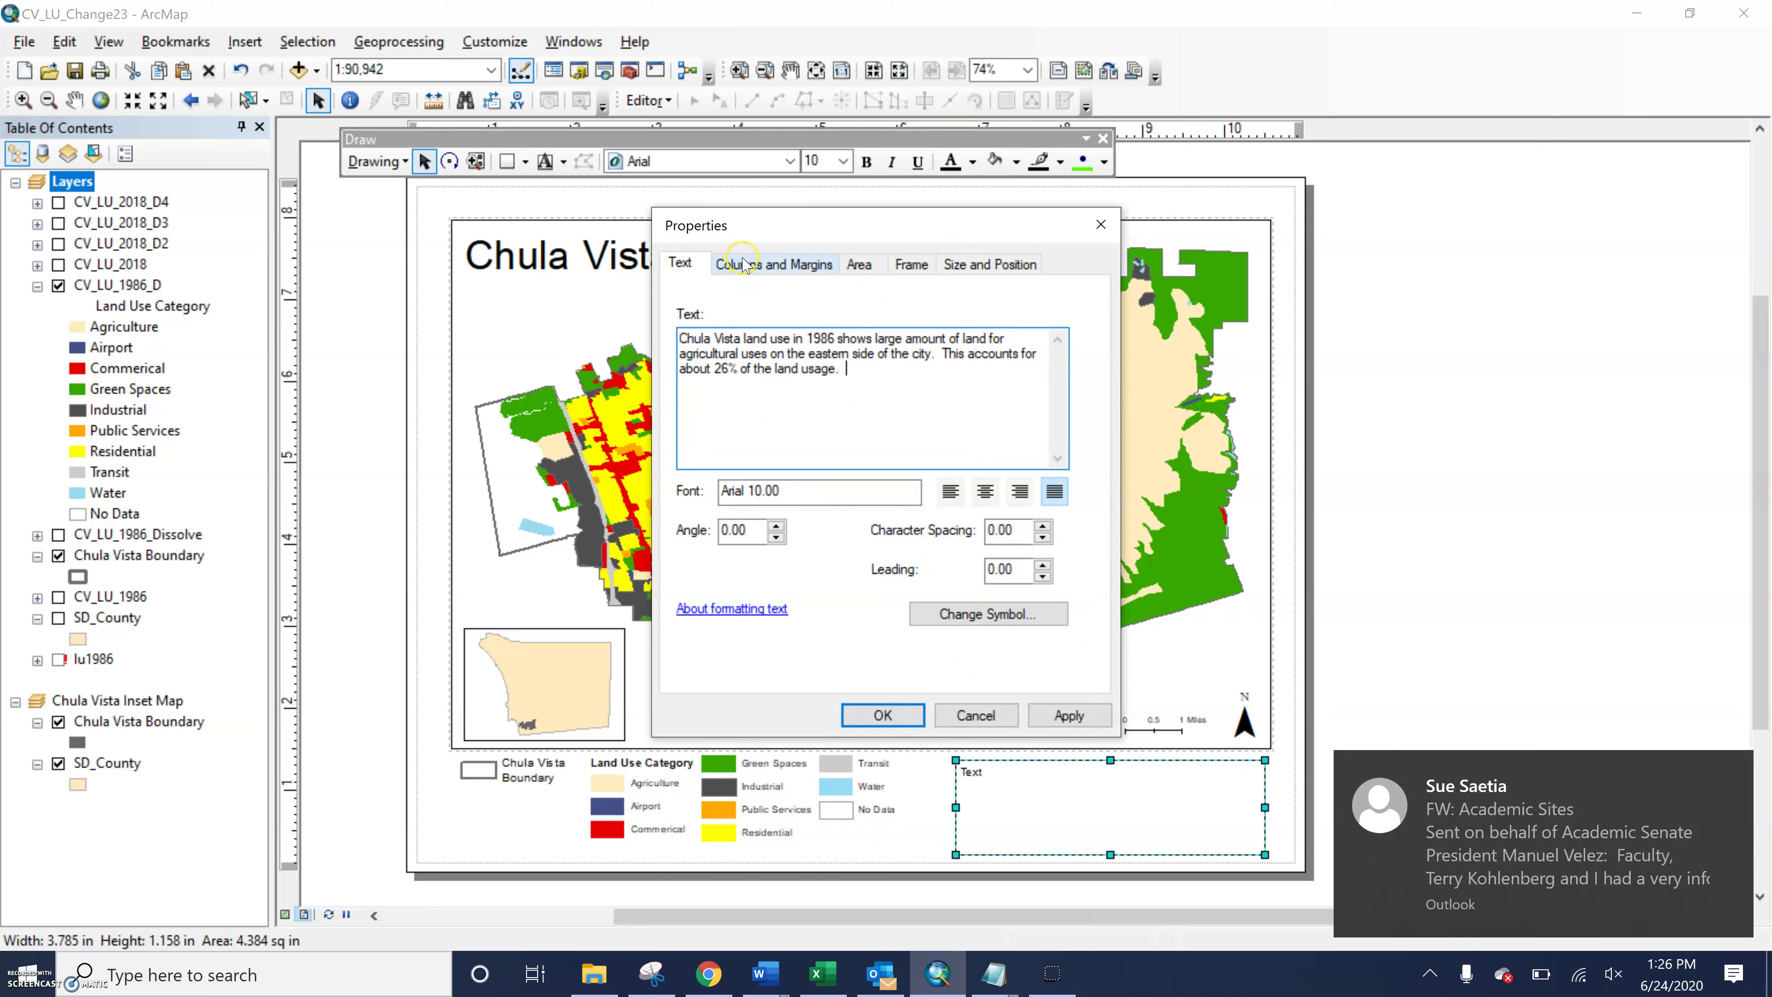
left_click(909, 265)
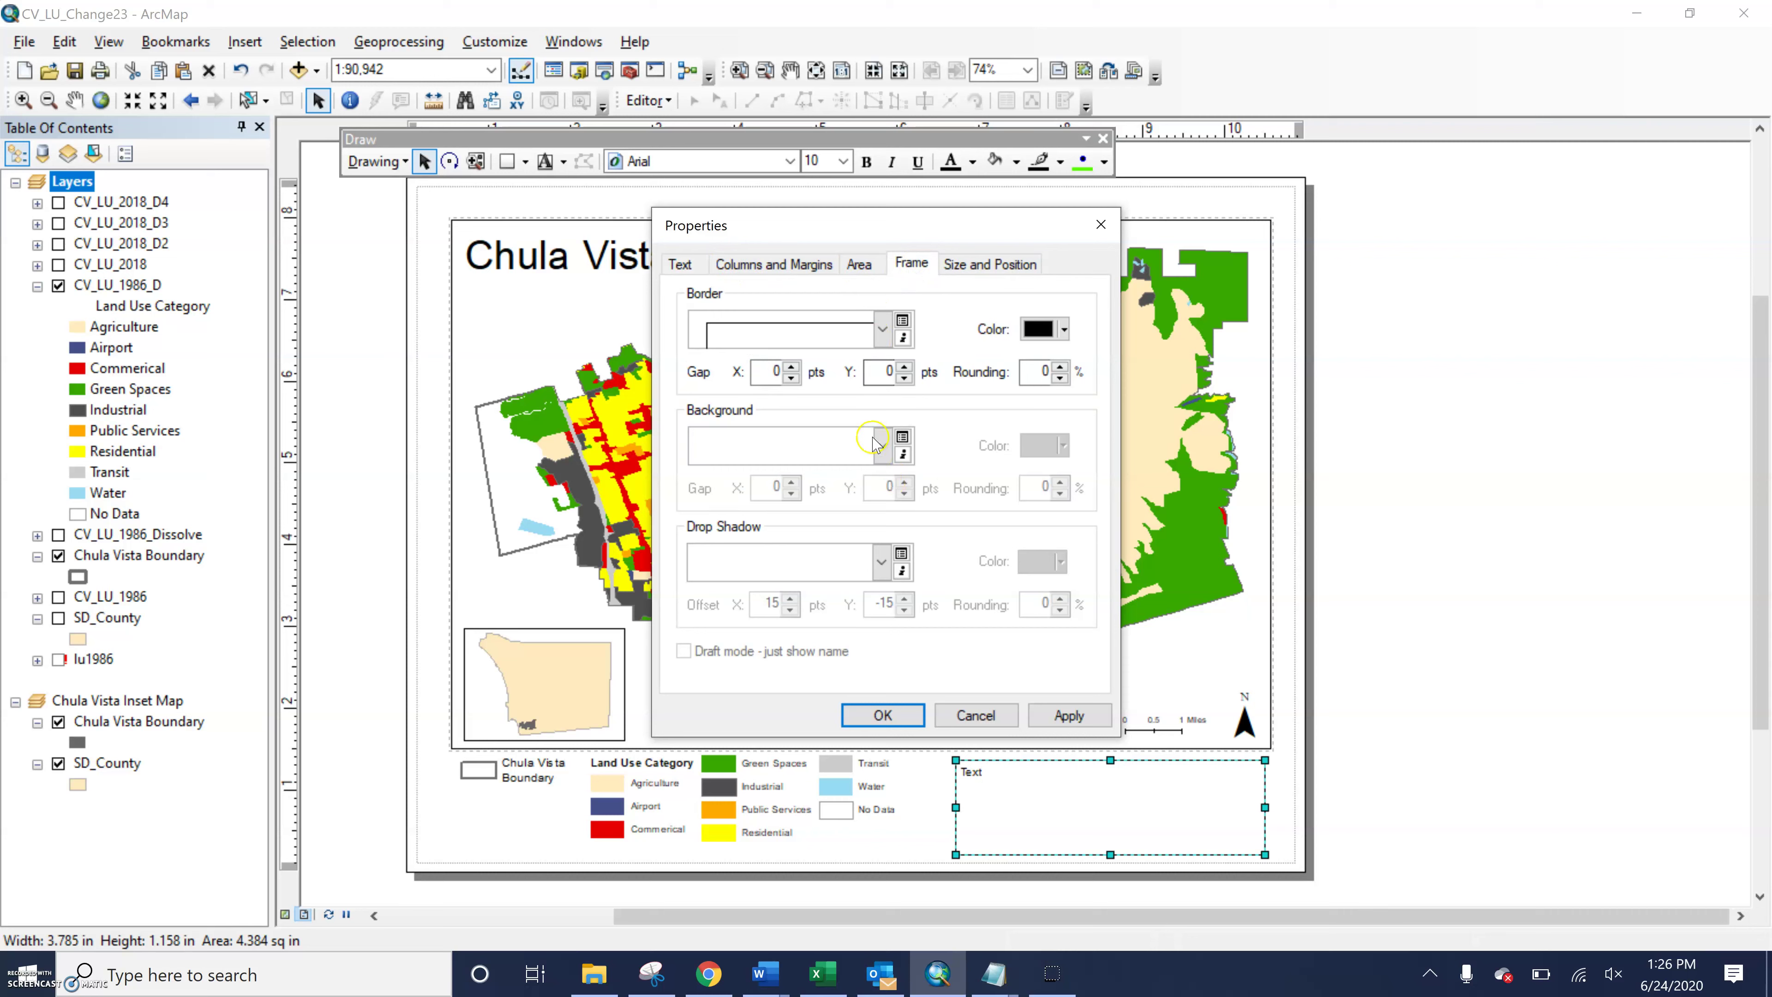
left_click(1060, 715)
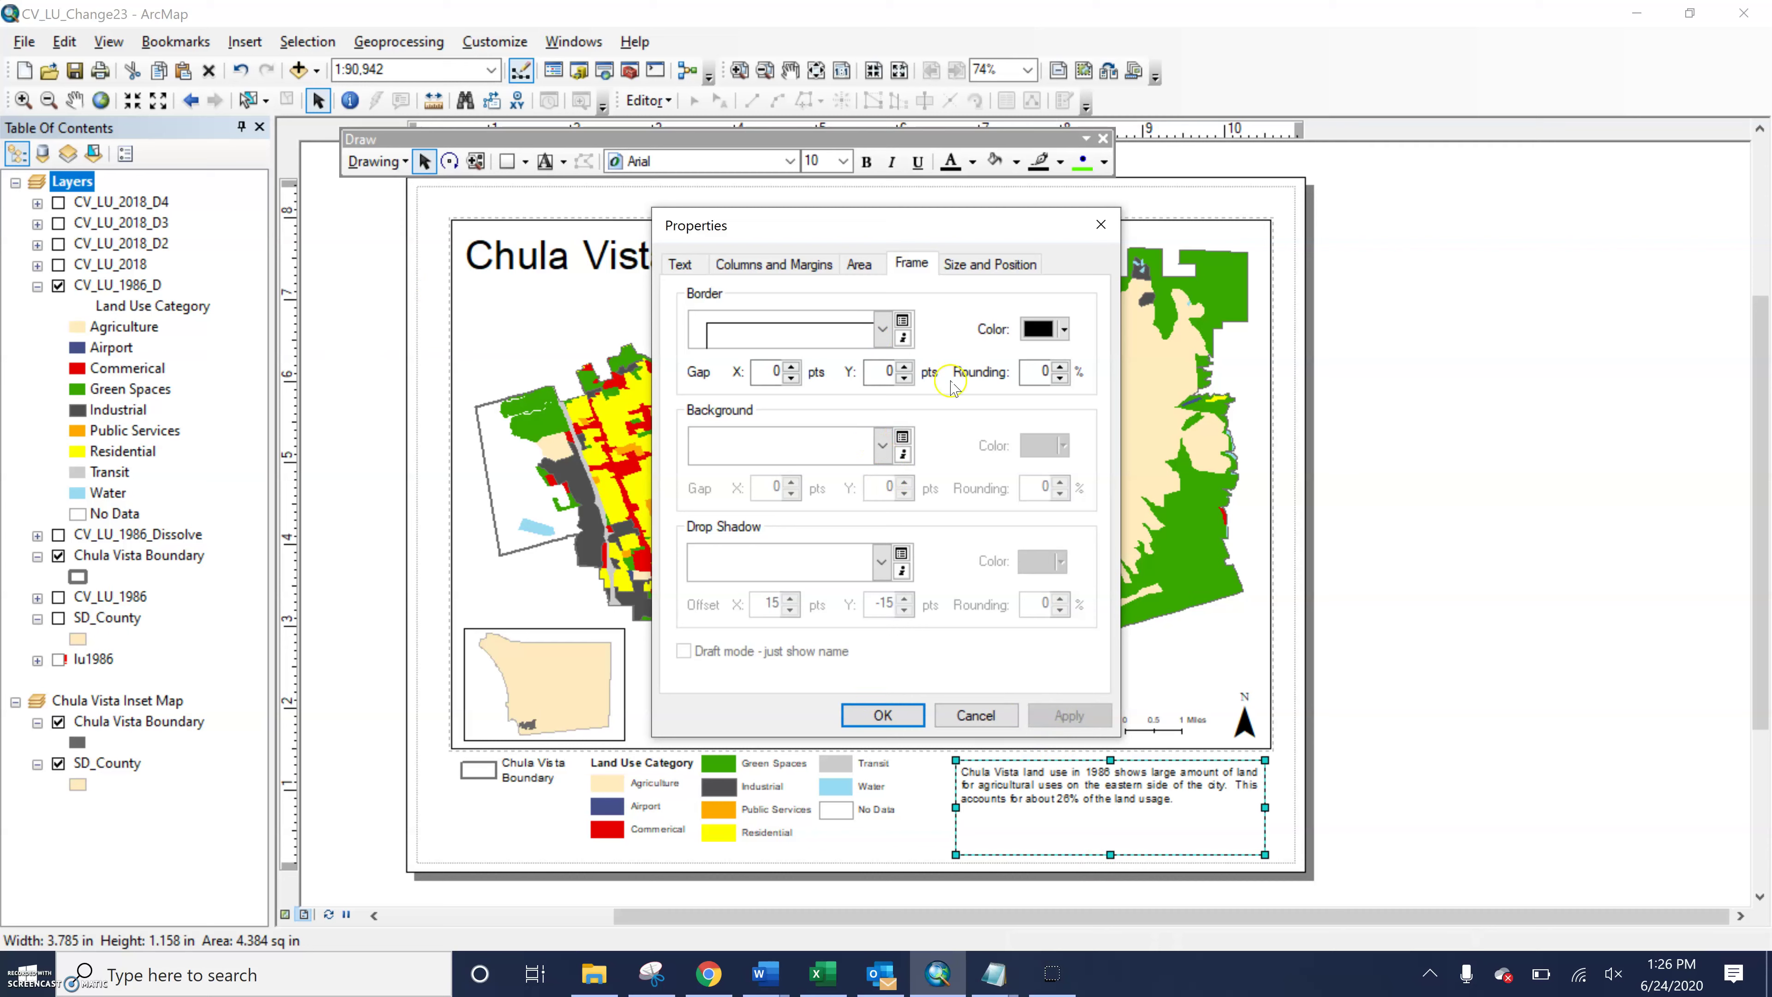
Set the description text's font size to 14 and apply it
left_click(957, 263)
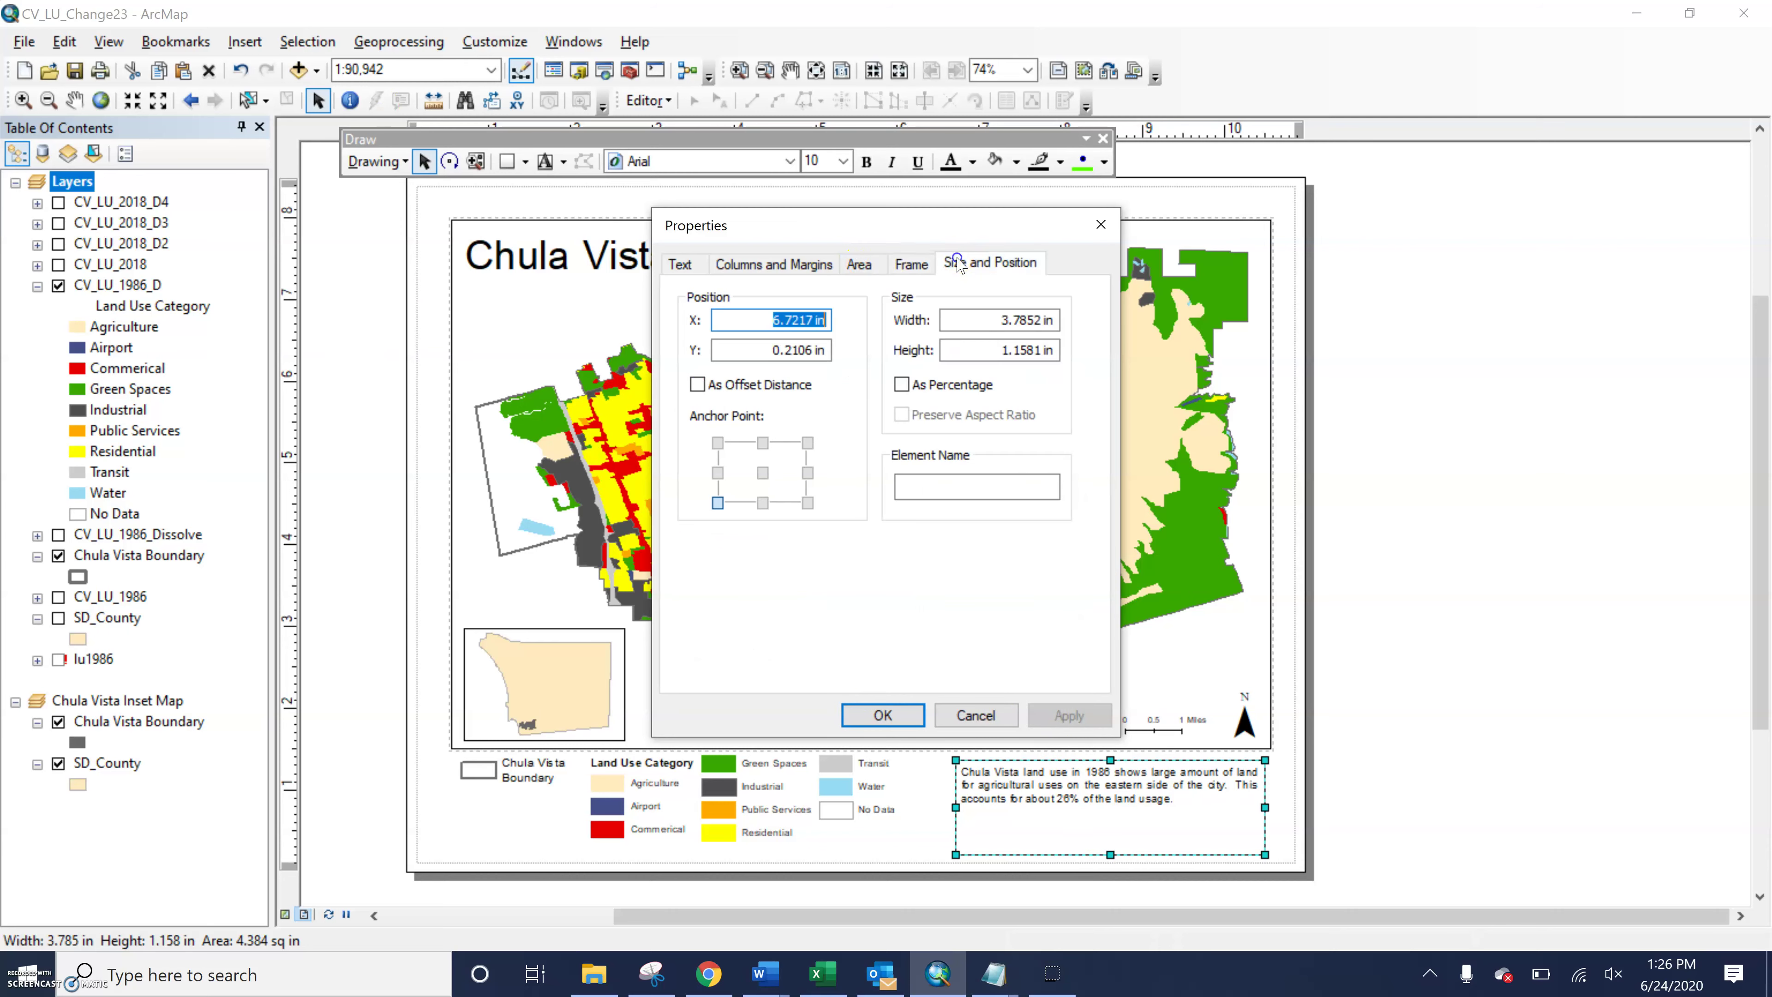
left_click(680, 263)
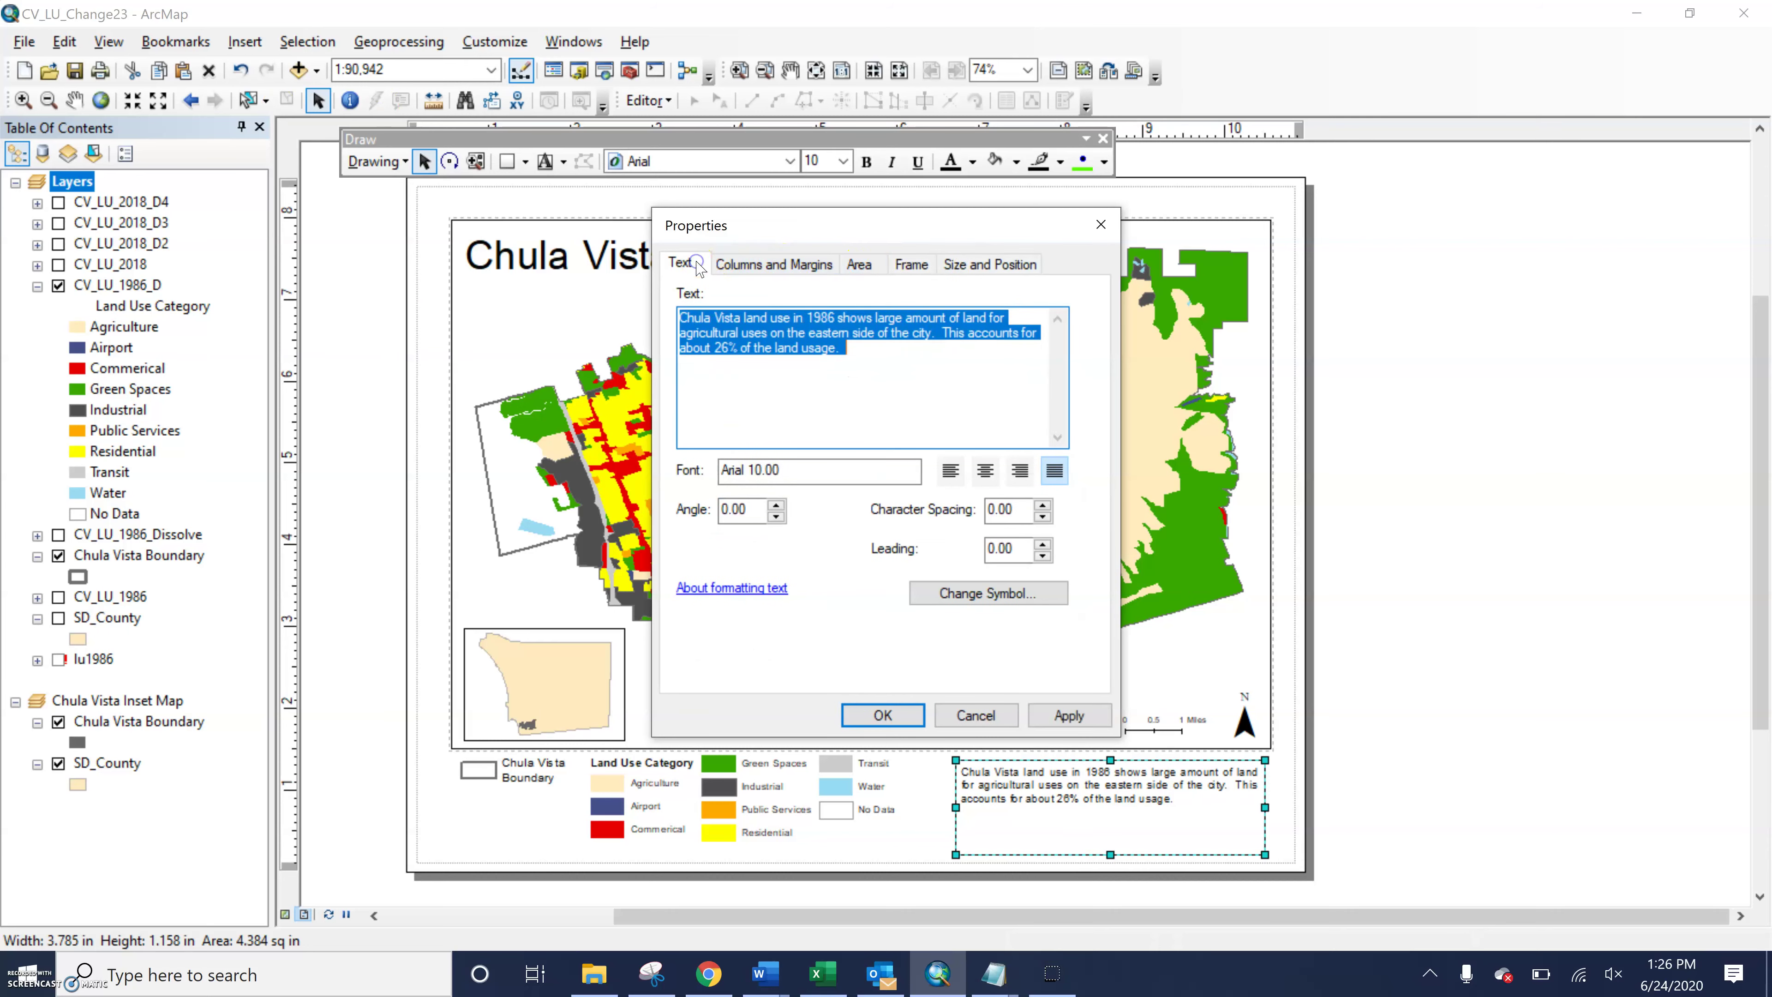
left_click(1011, 593)
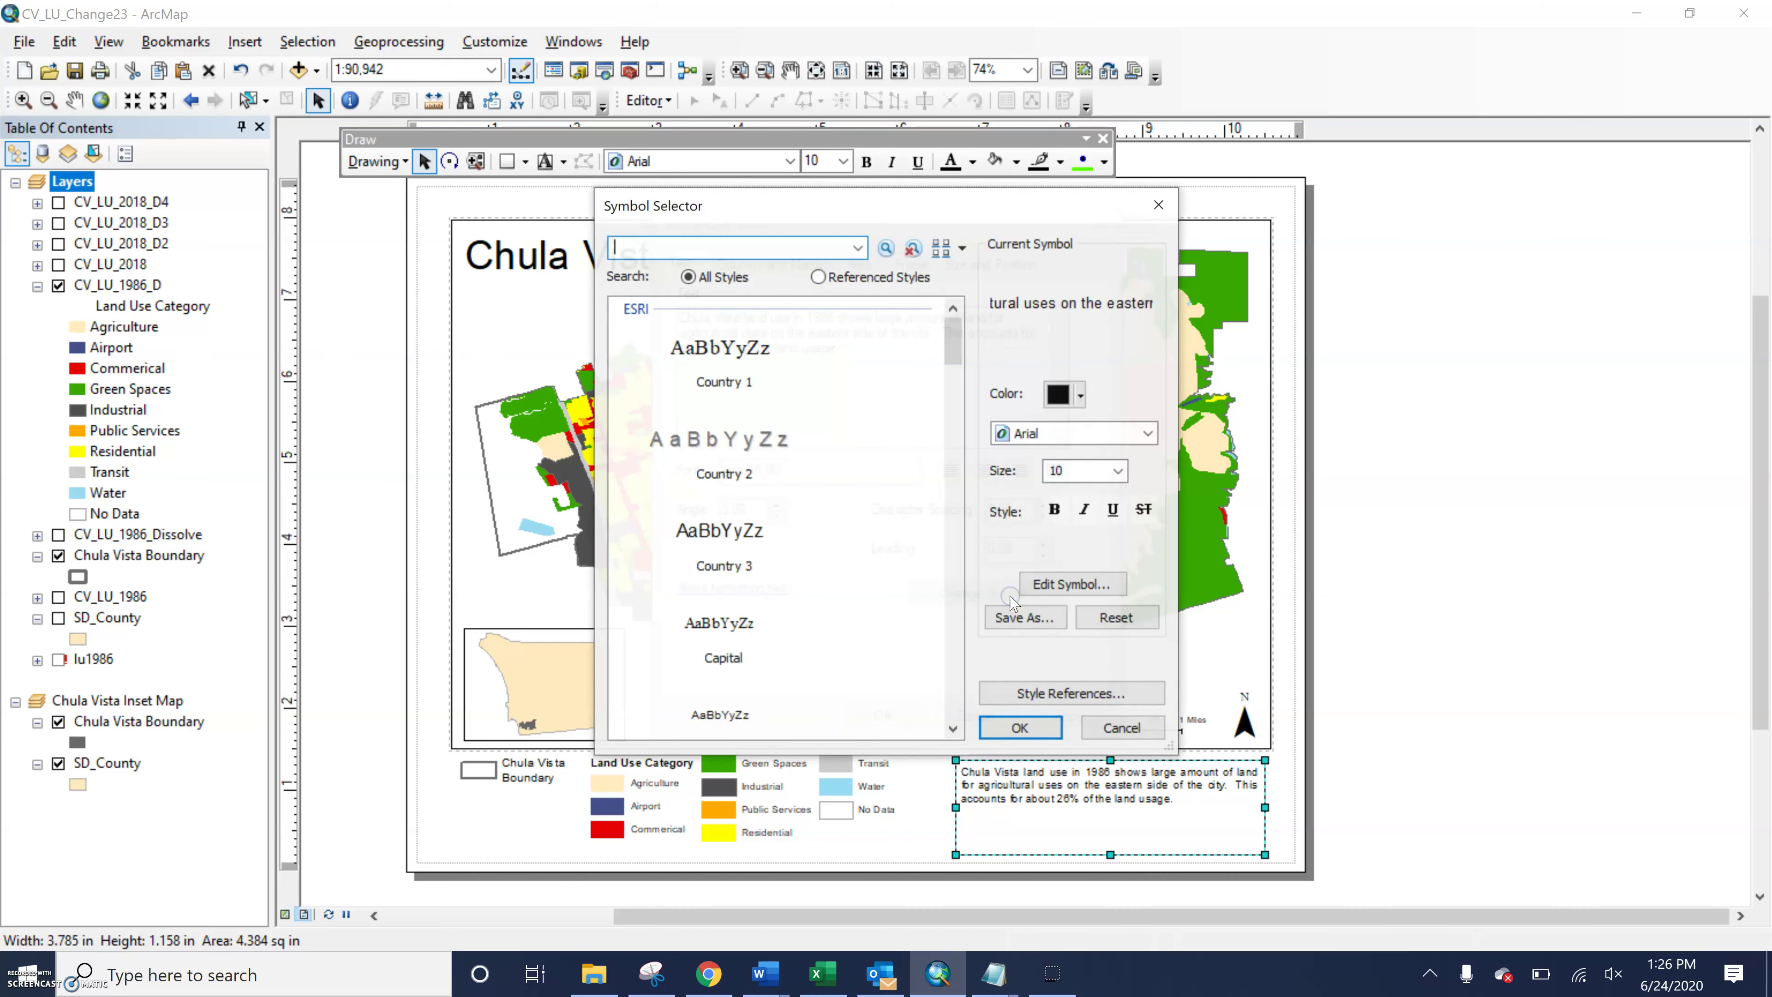
left_click(1116, 474)
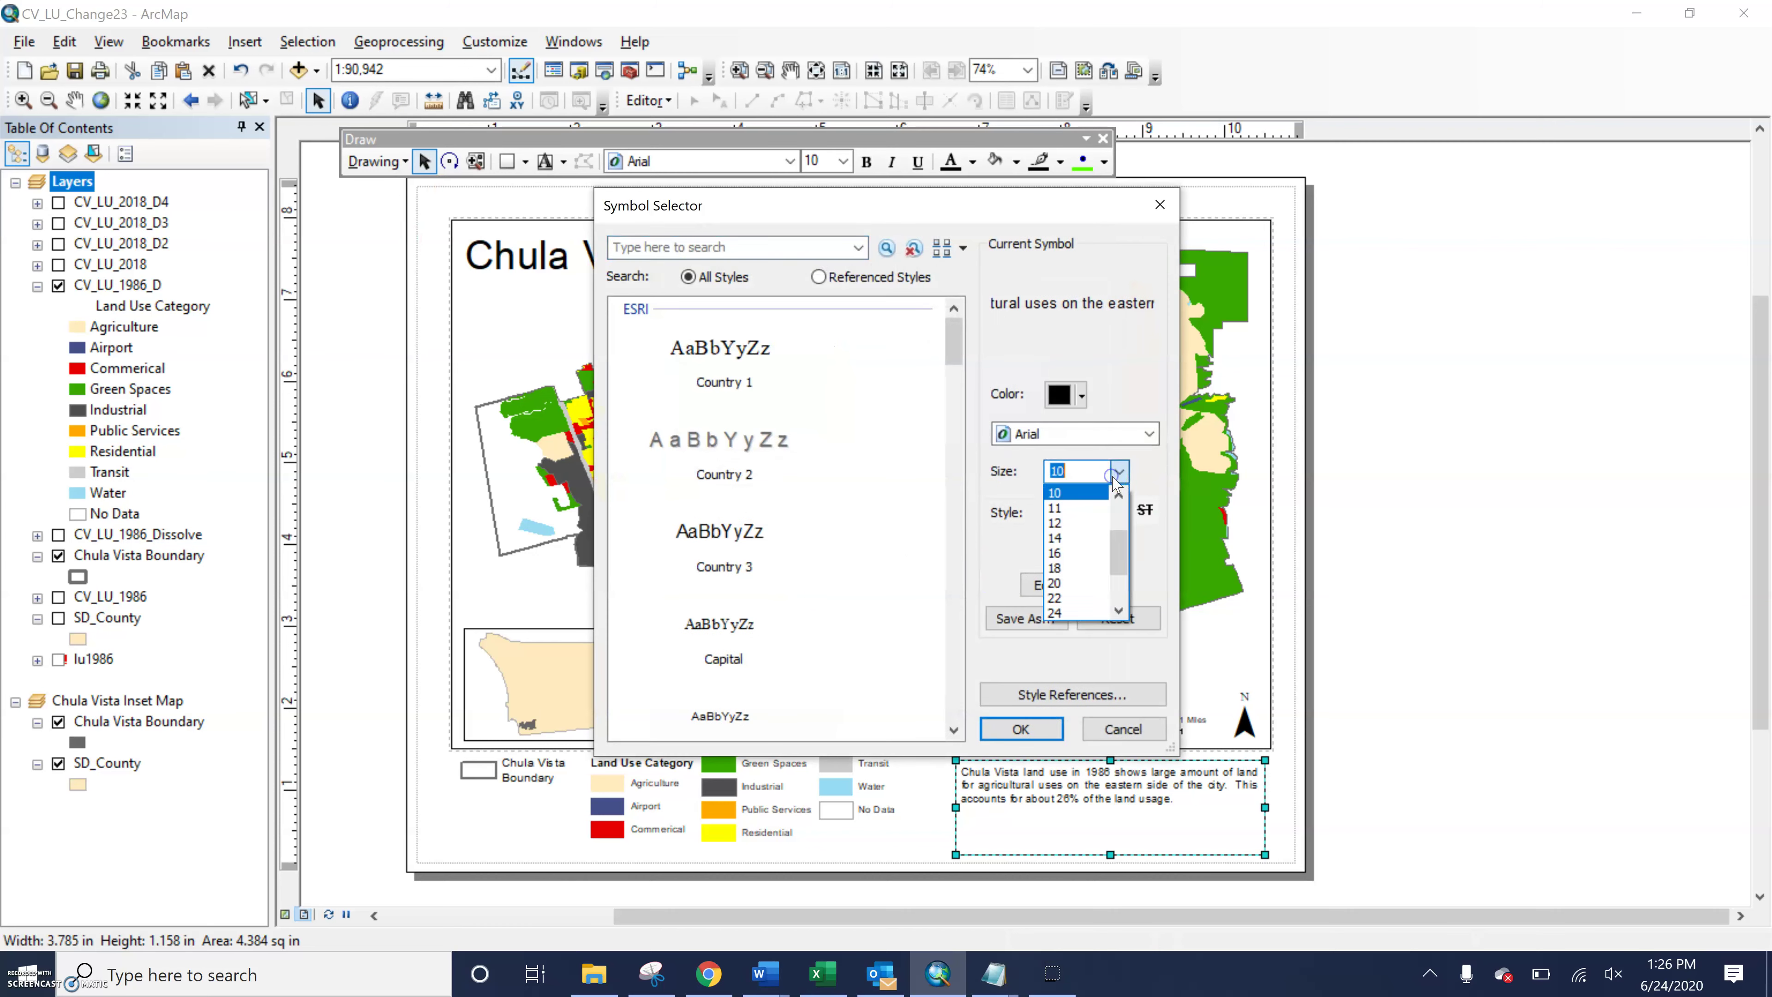
left_click(1080, 537)
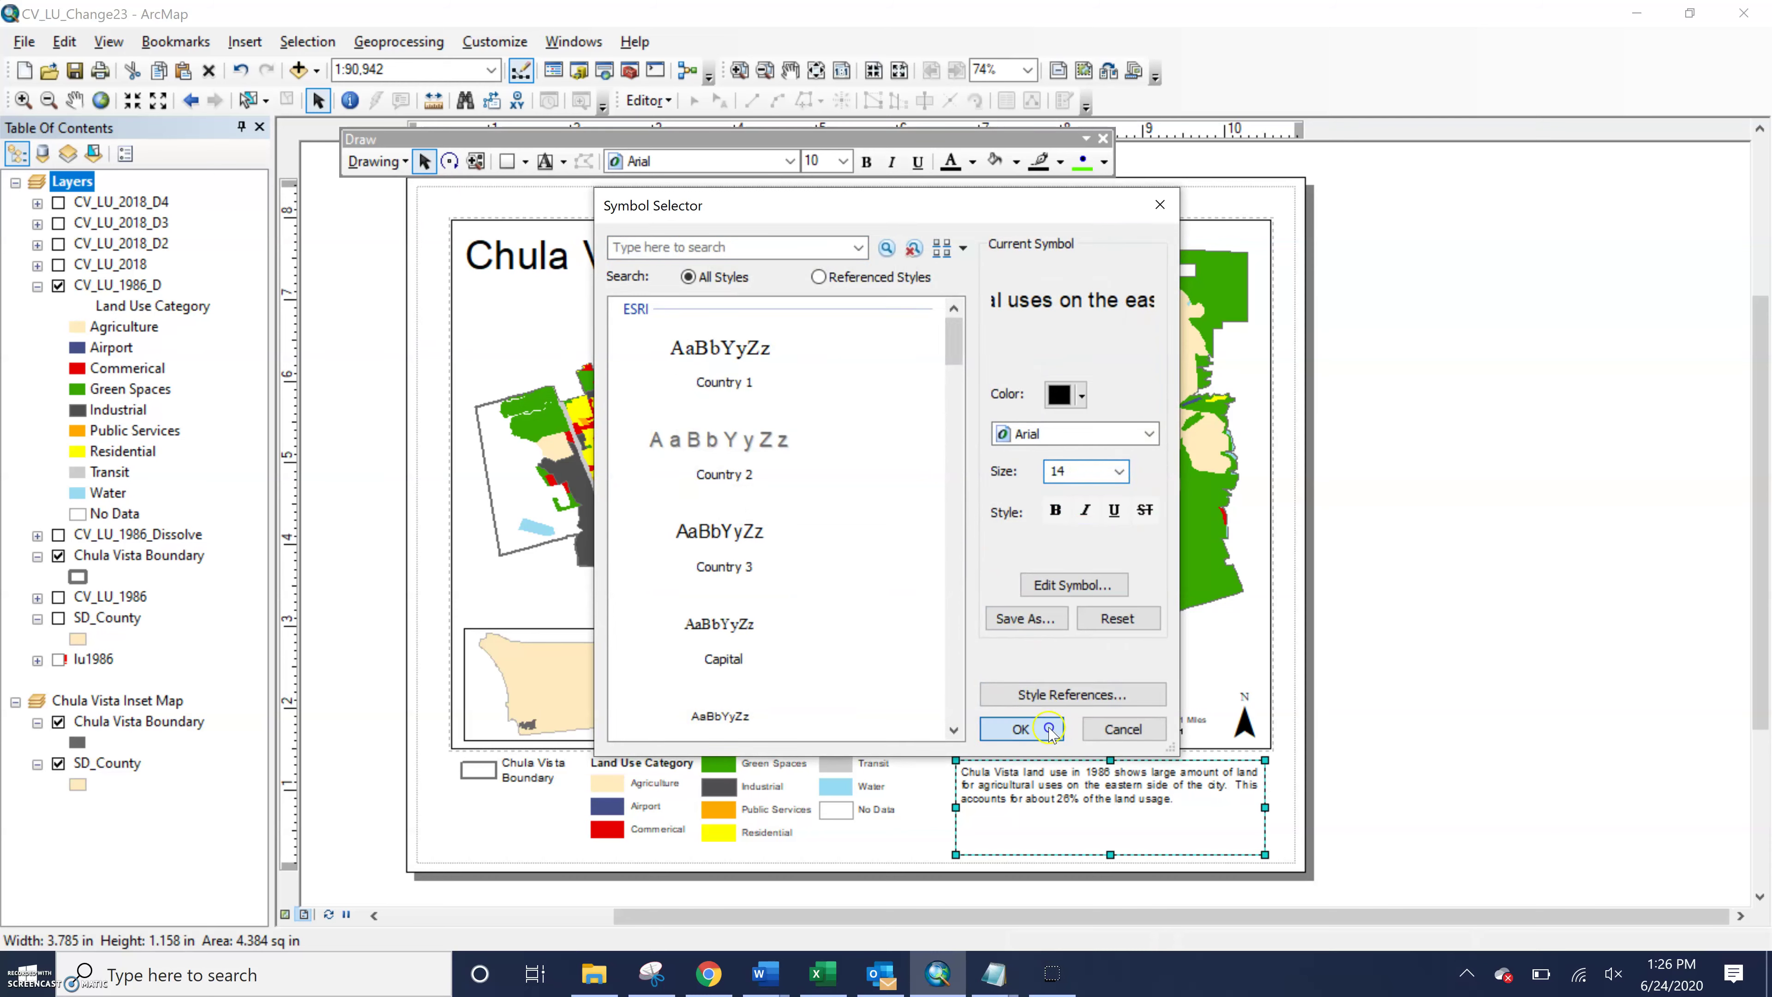
left_click(1054, 728)
left_click(1062, 718)
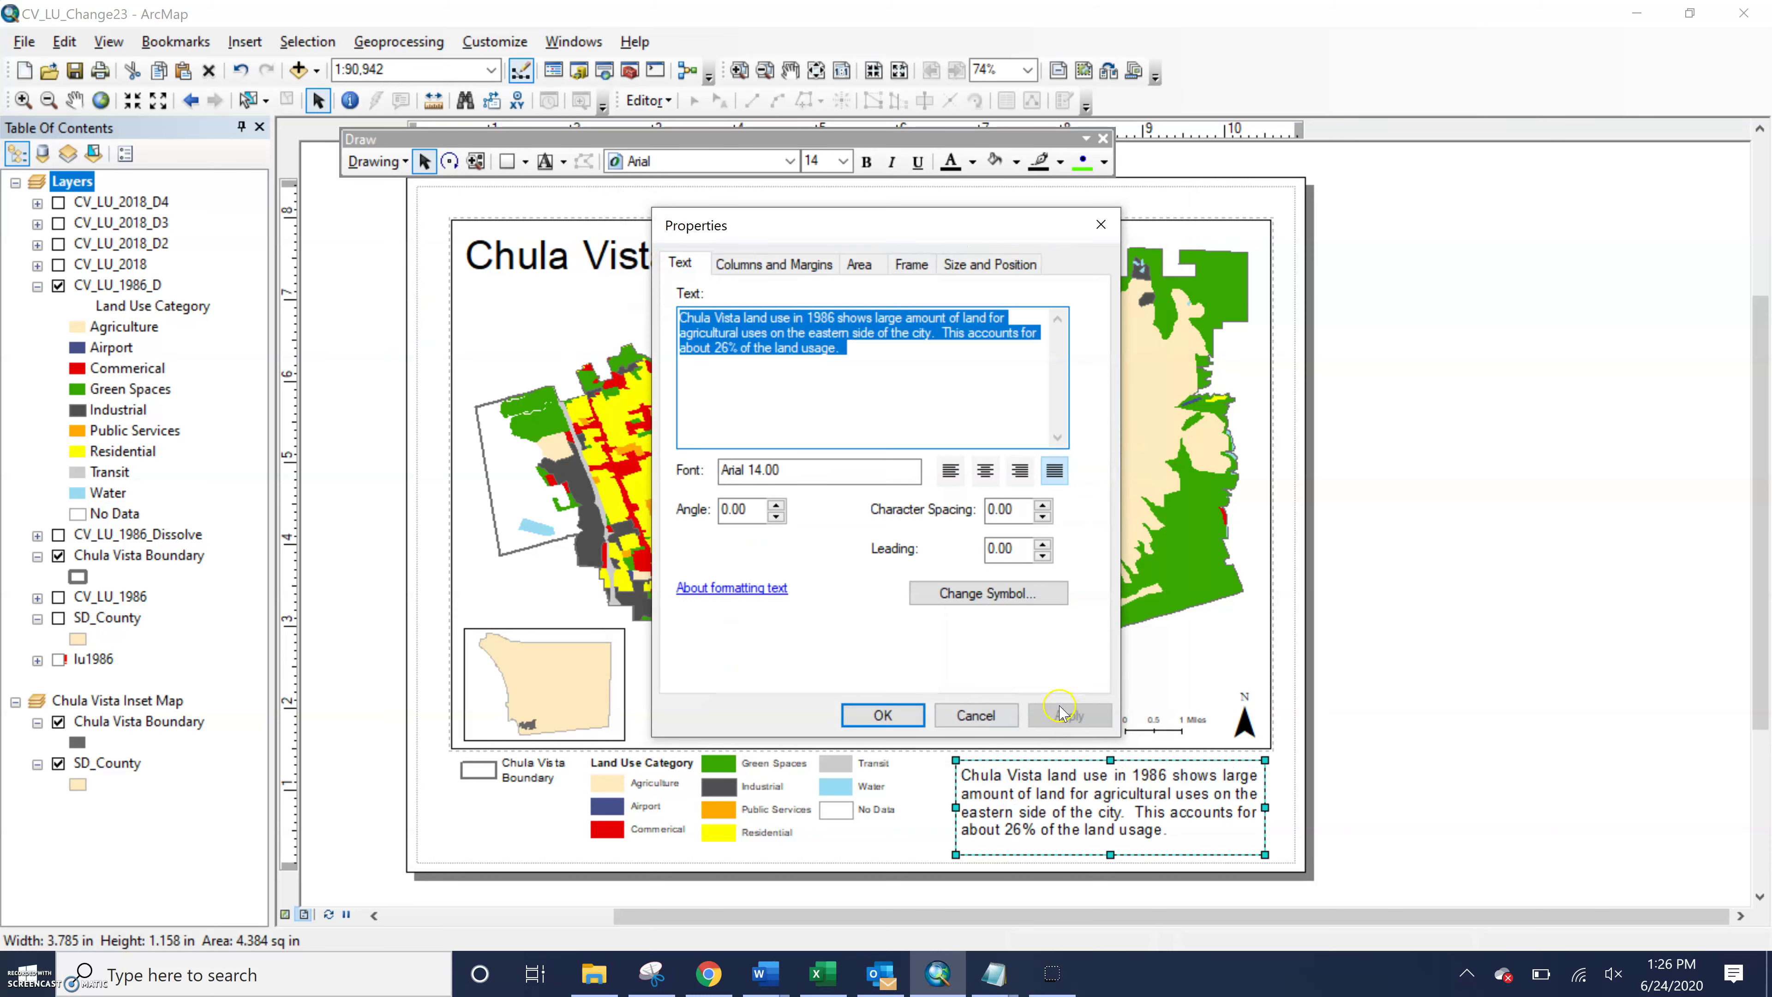
Close the description text's properties and move its text box slightly west, closer to the legend
left_click(882, 715)
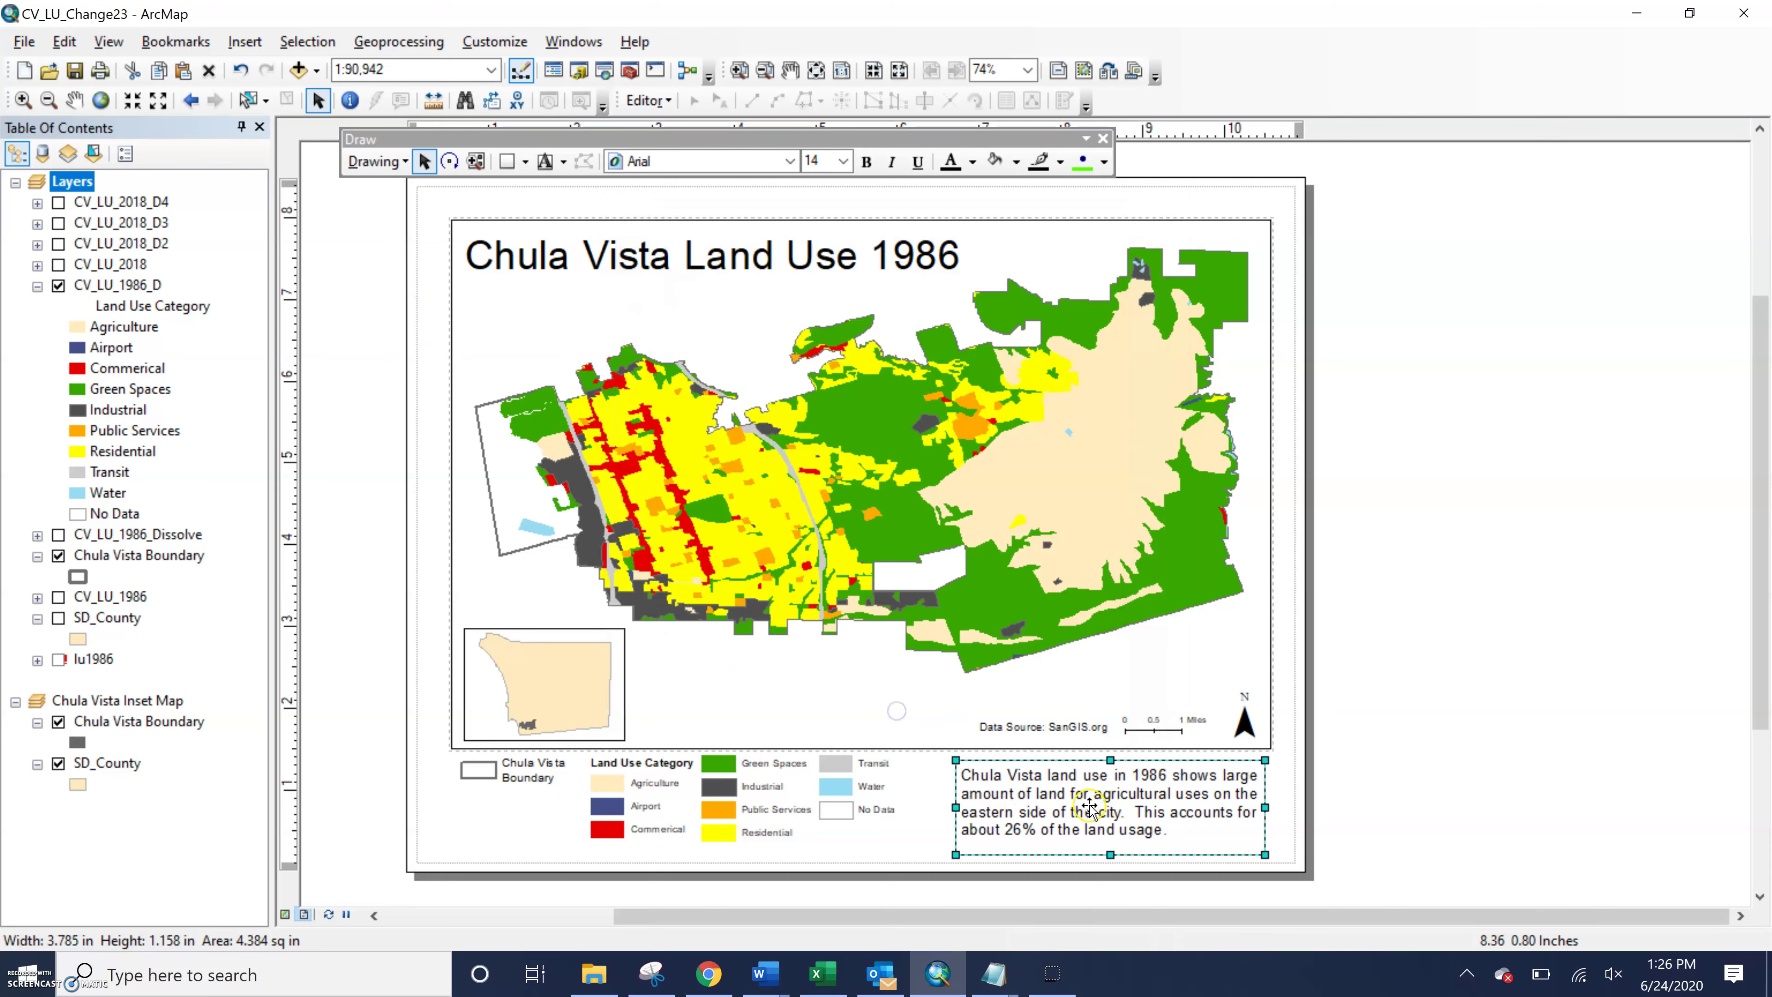
left_click_drag(1092, 807, 1077, 806)
left_click(1386, 801)
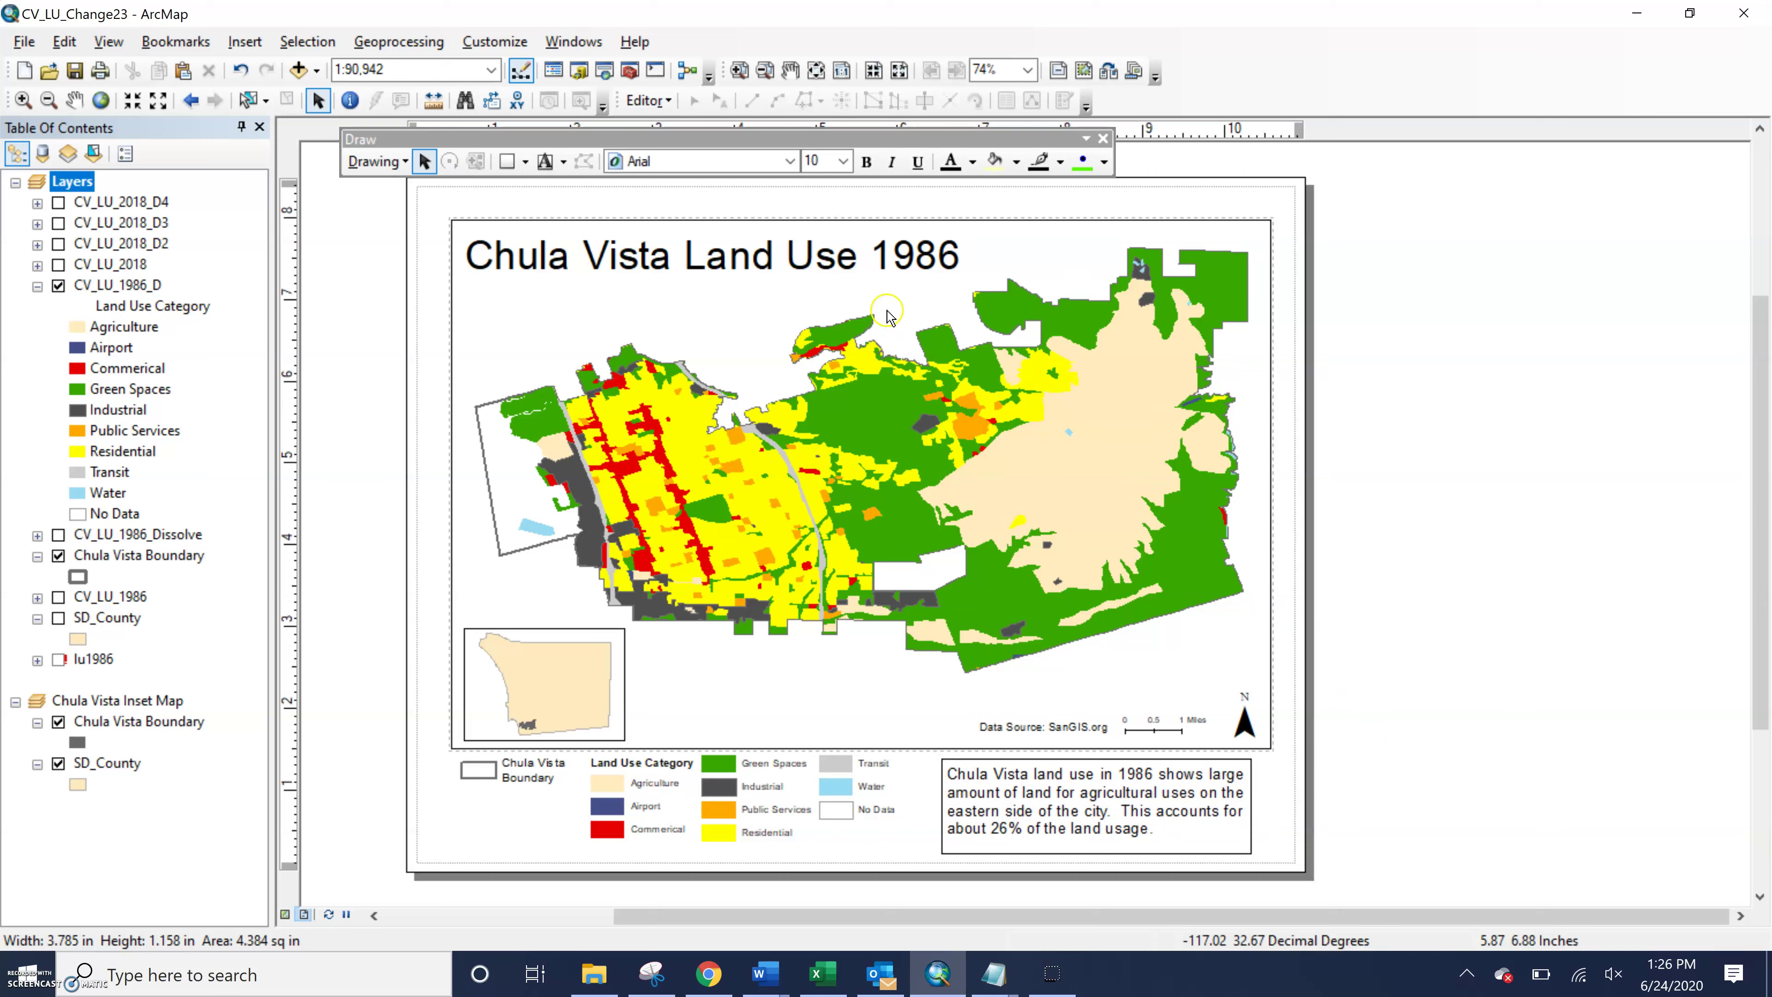
left_click(1223, 130)
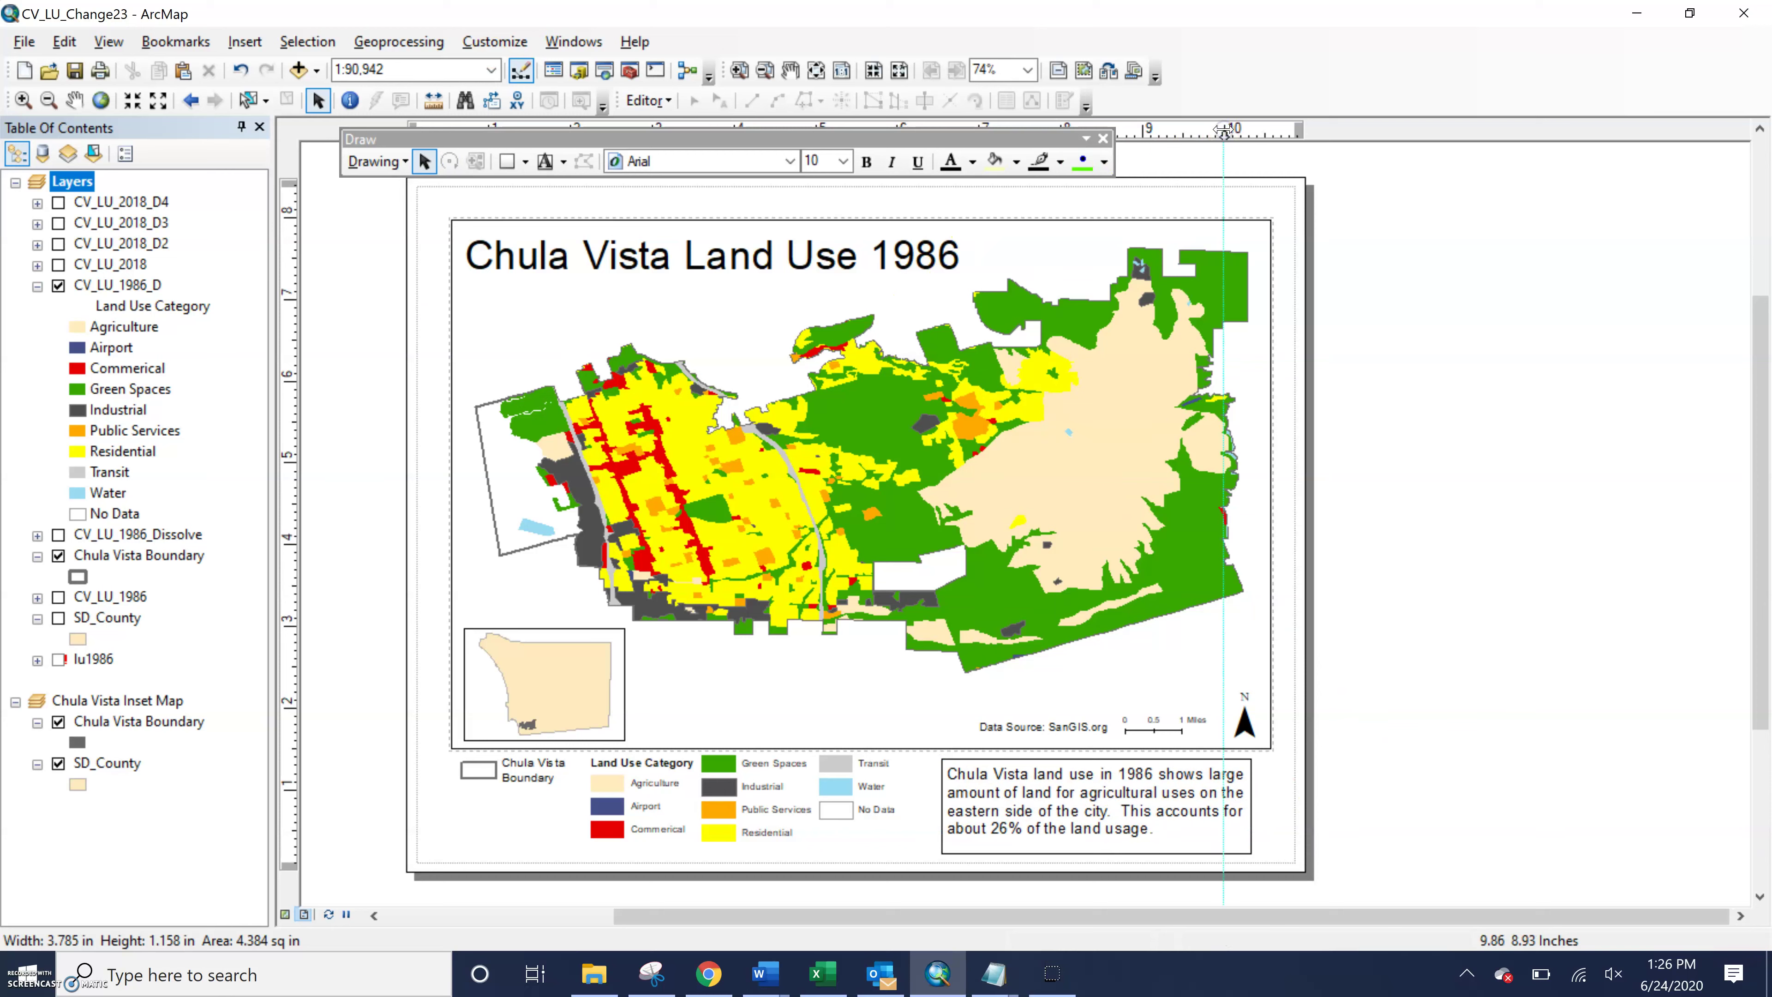
left_click_drag(1222, 130, 1378, 244)
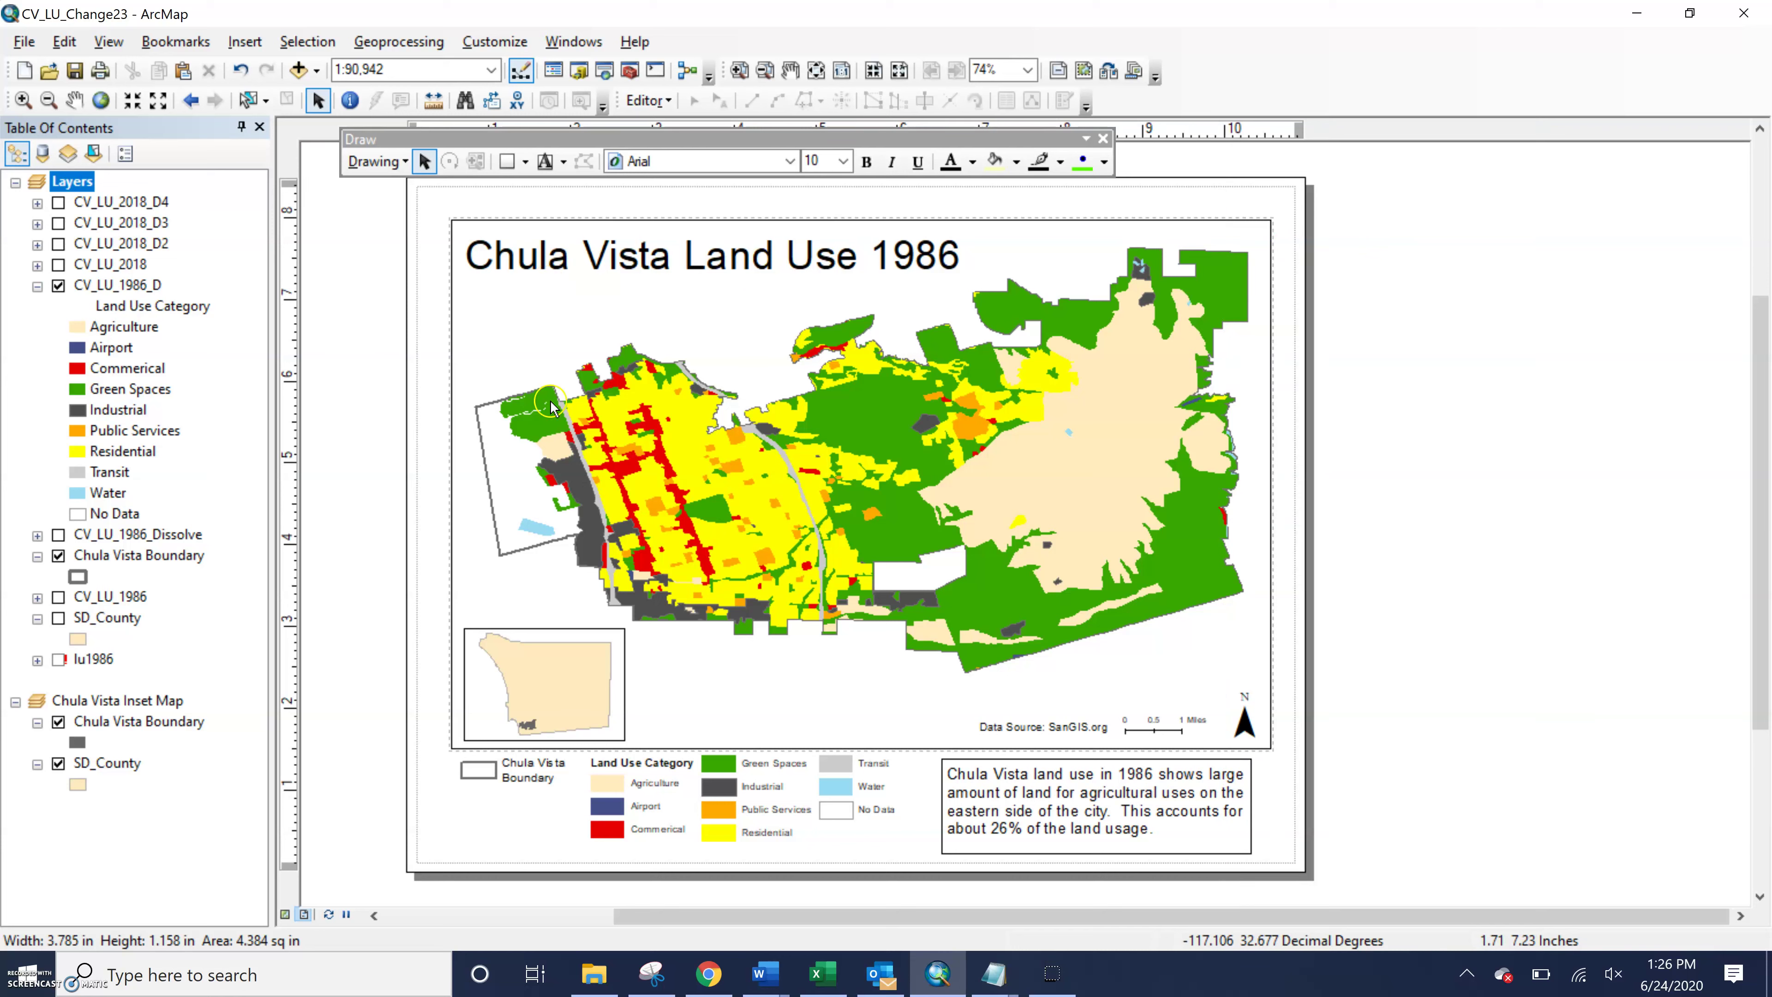
View the county inset map in data view, and activate the Layers data frame to show the land use map
left_click(536, 659)
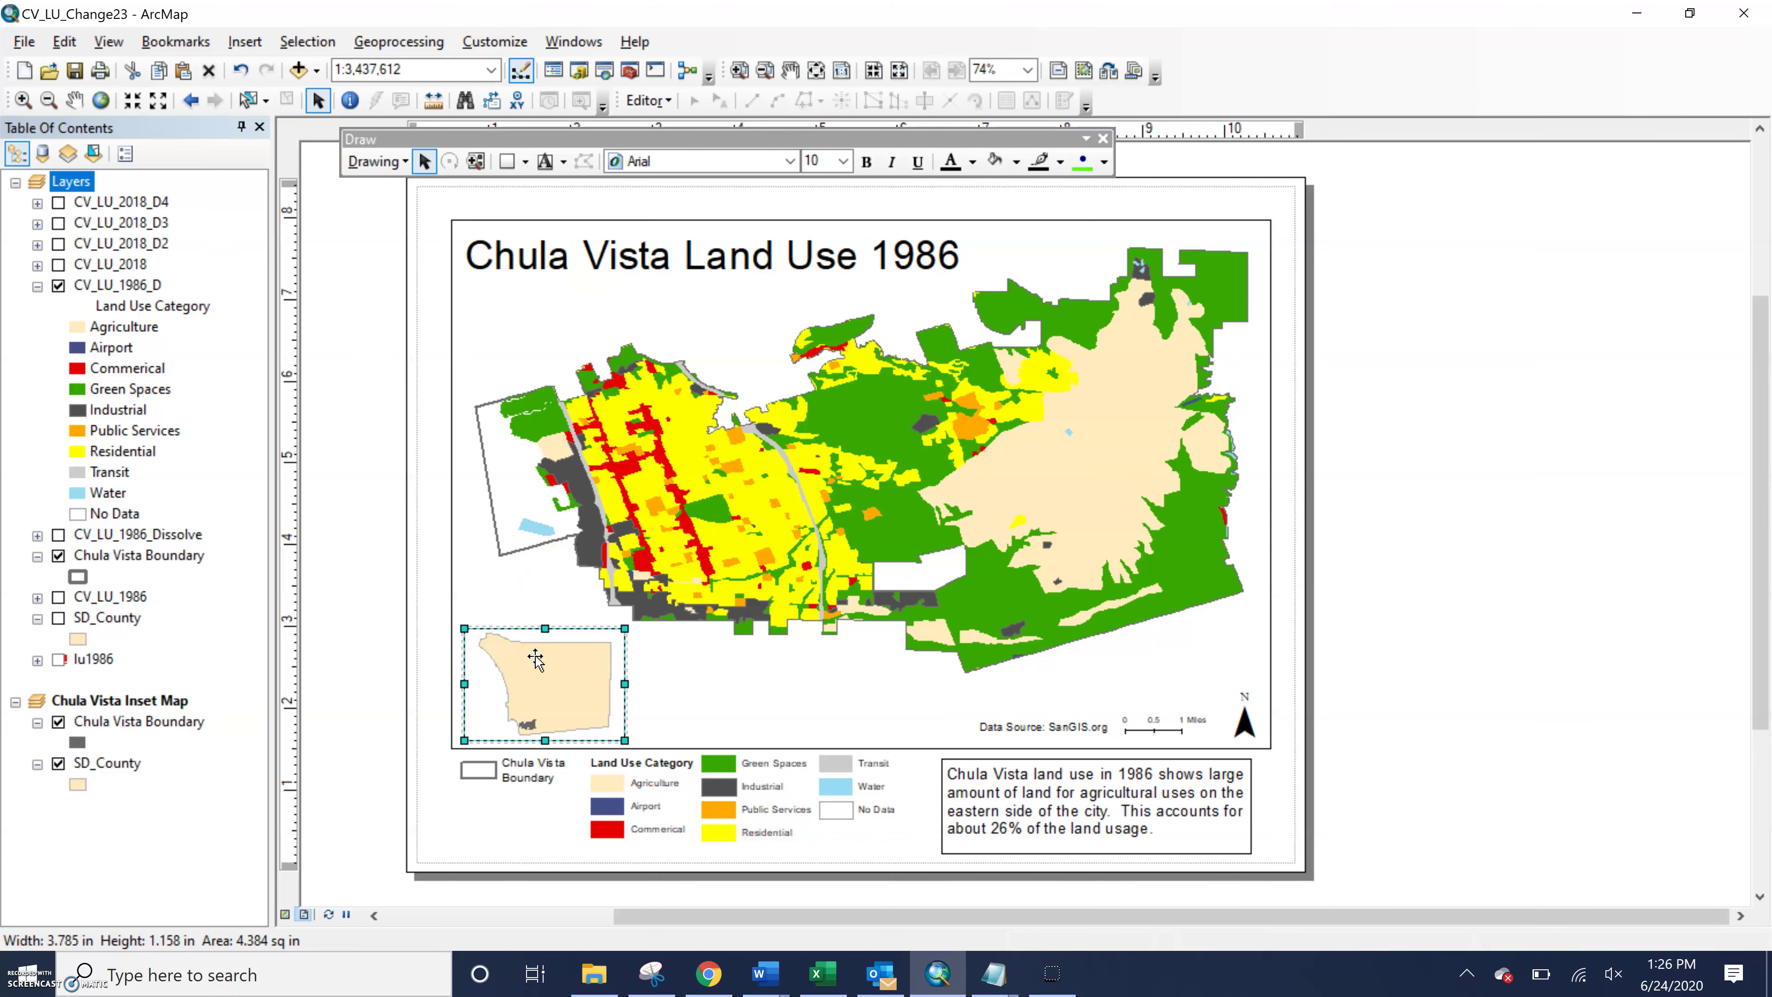
left_click(78, 639)
left_click(287, 914)
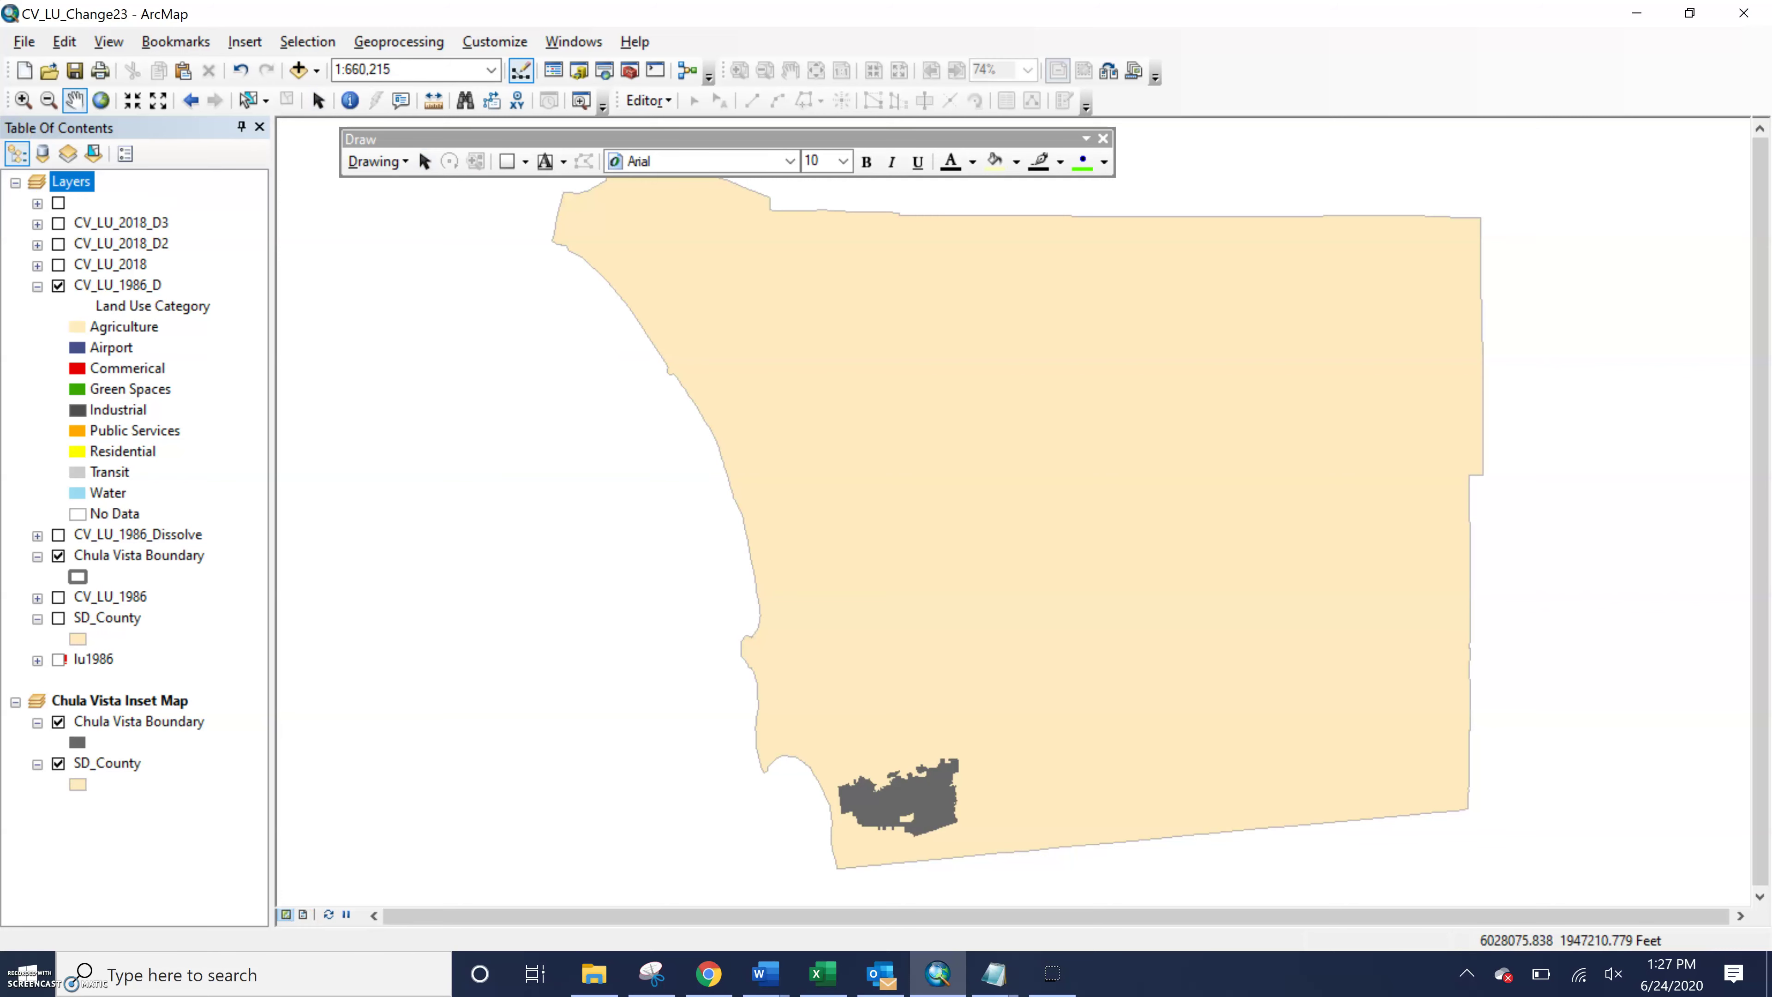
right_click(82, 183)
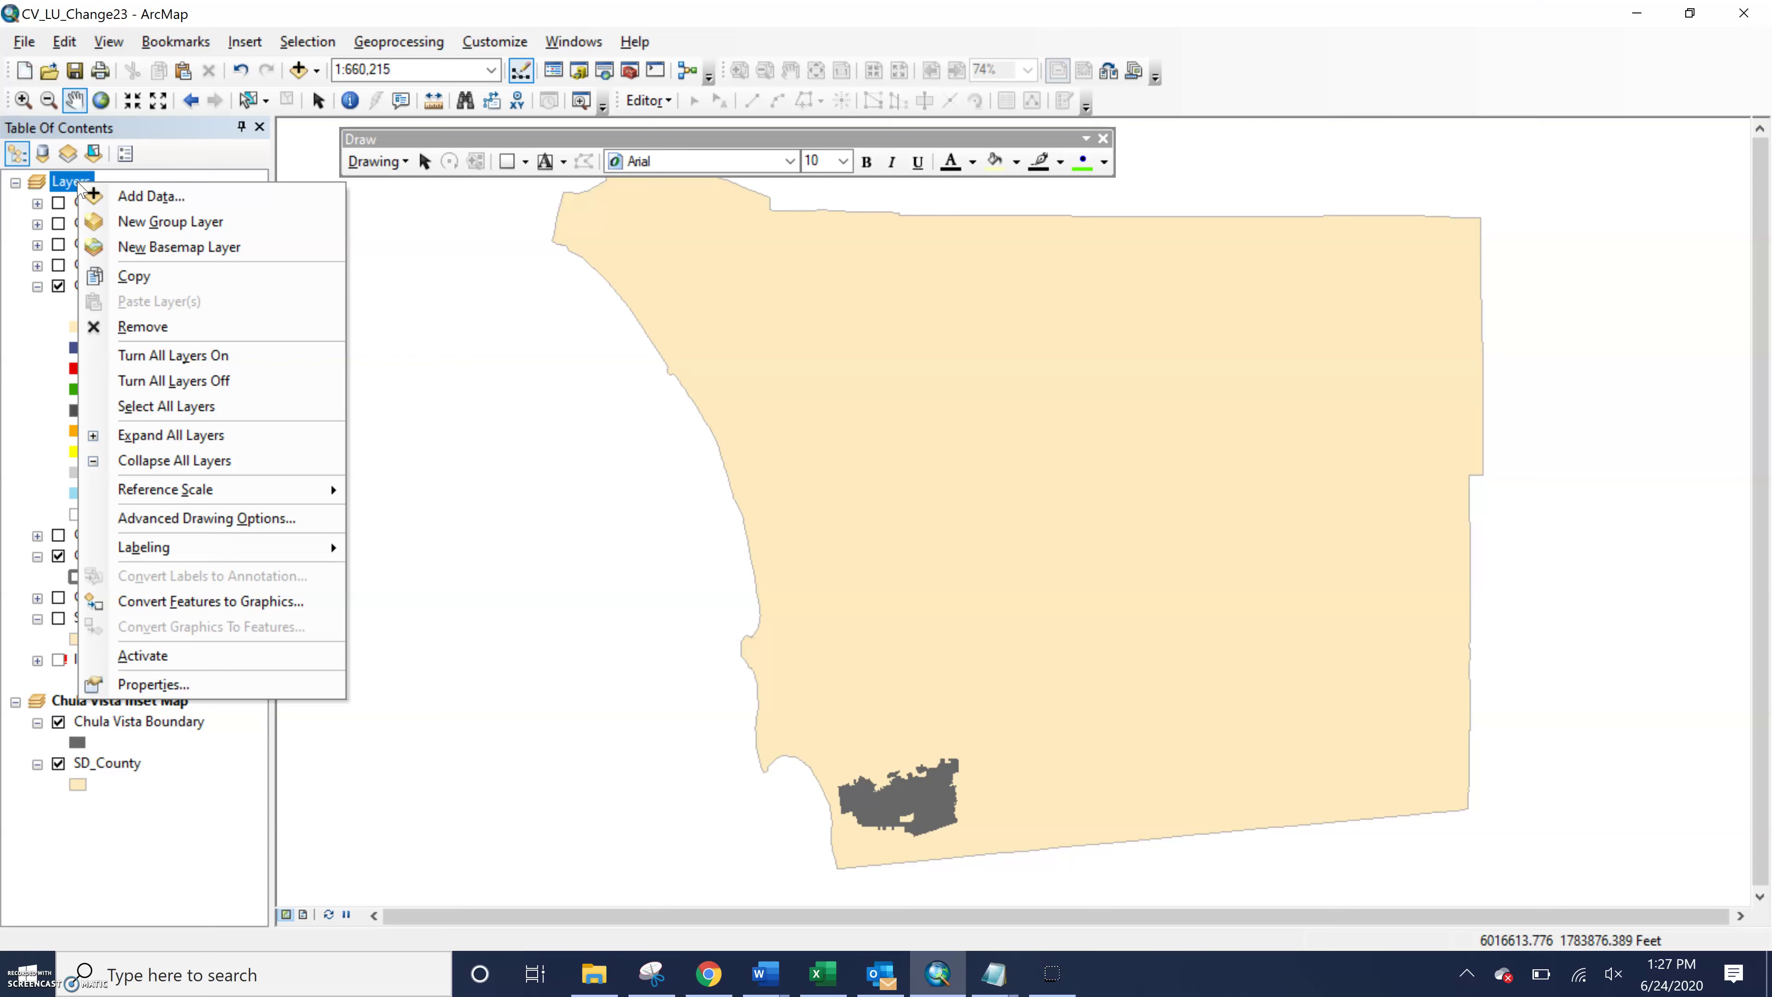
left_click(198, 654)
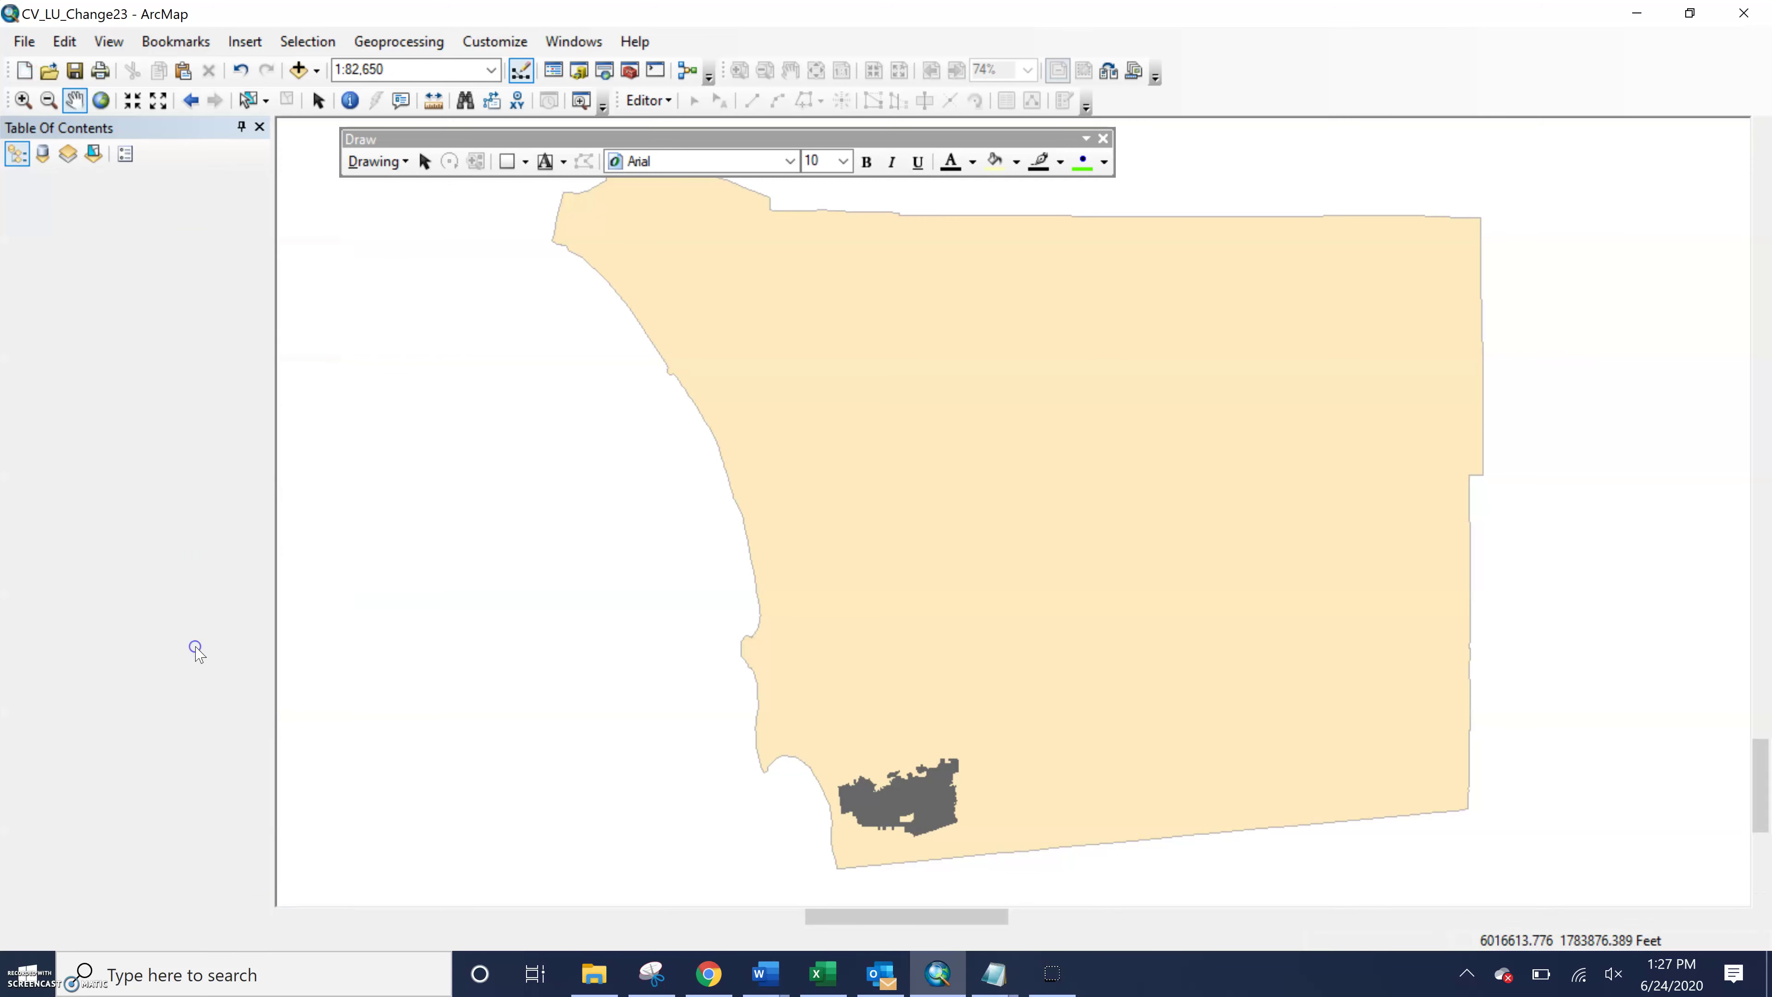
Activate the Chula Vista Inset Map data frame in data view and return to the layout view
left_click(132, 700)
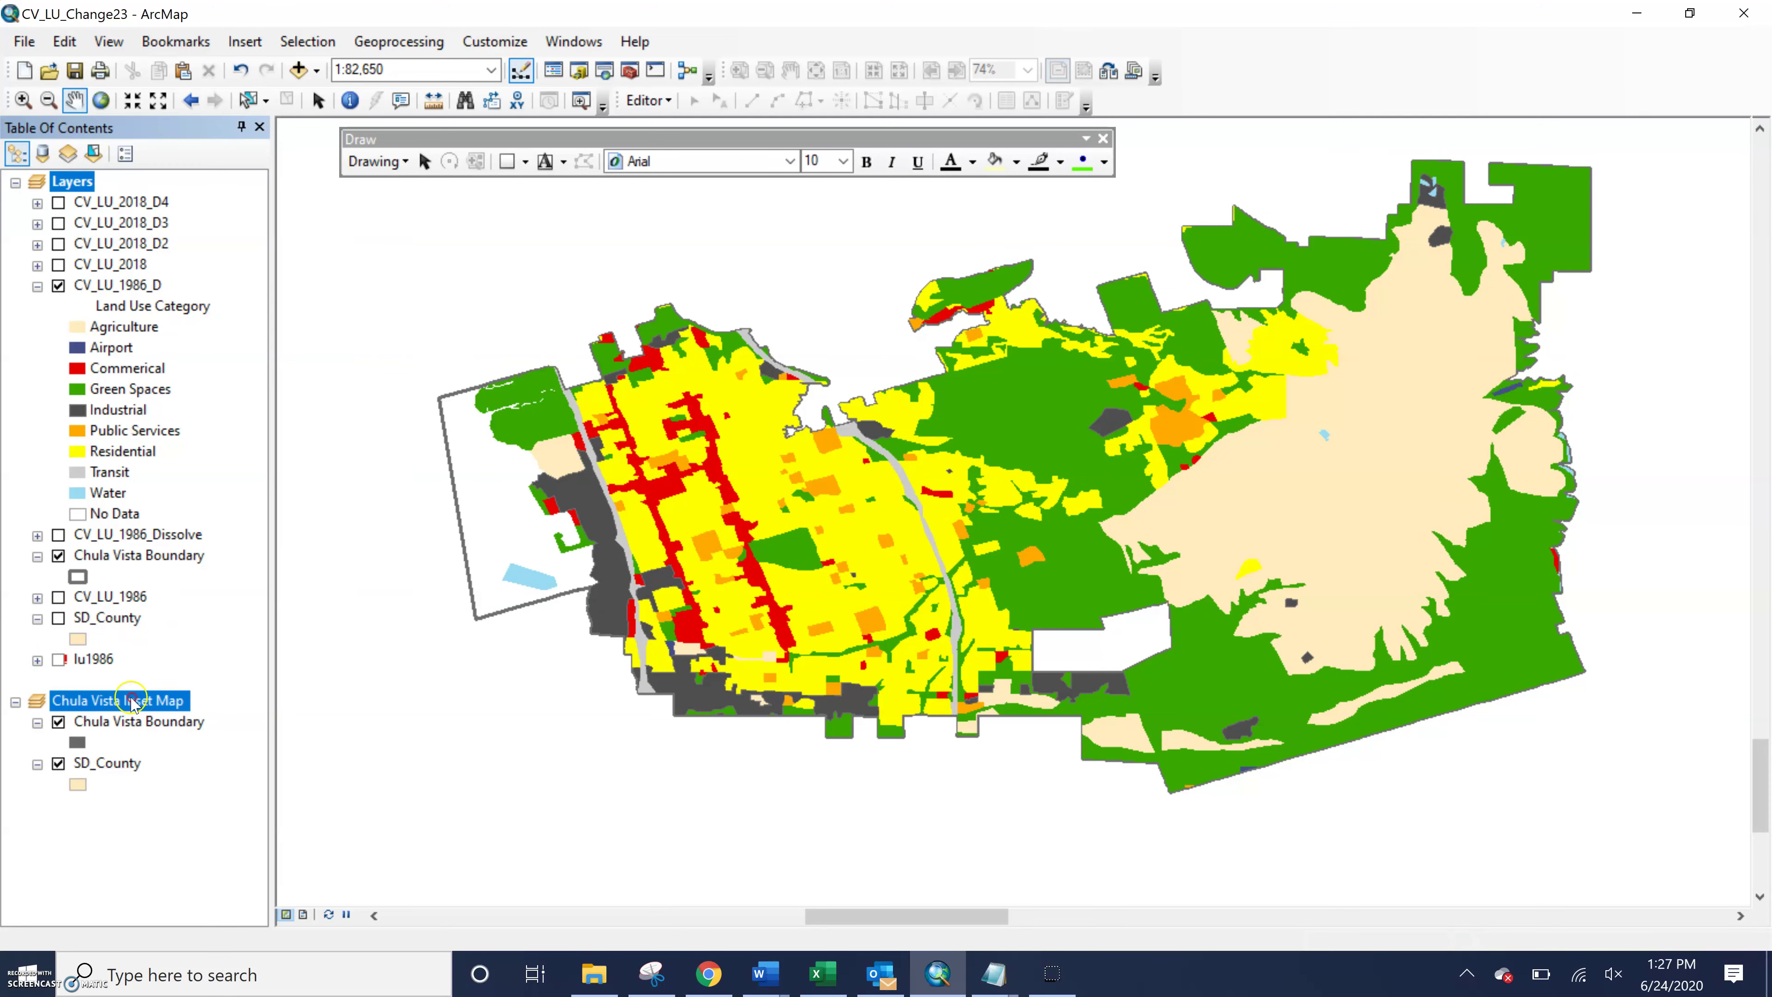
right_click(132, 700)
left_click(168, 662)
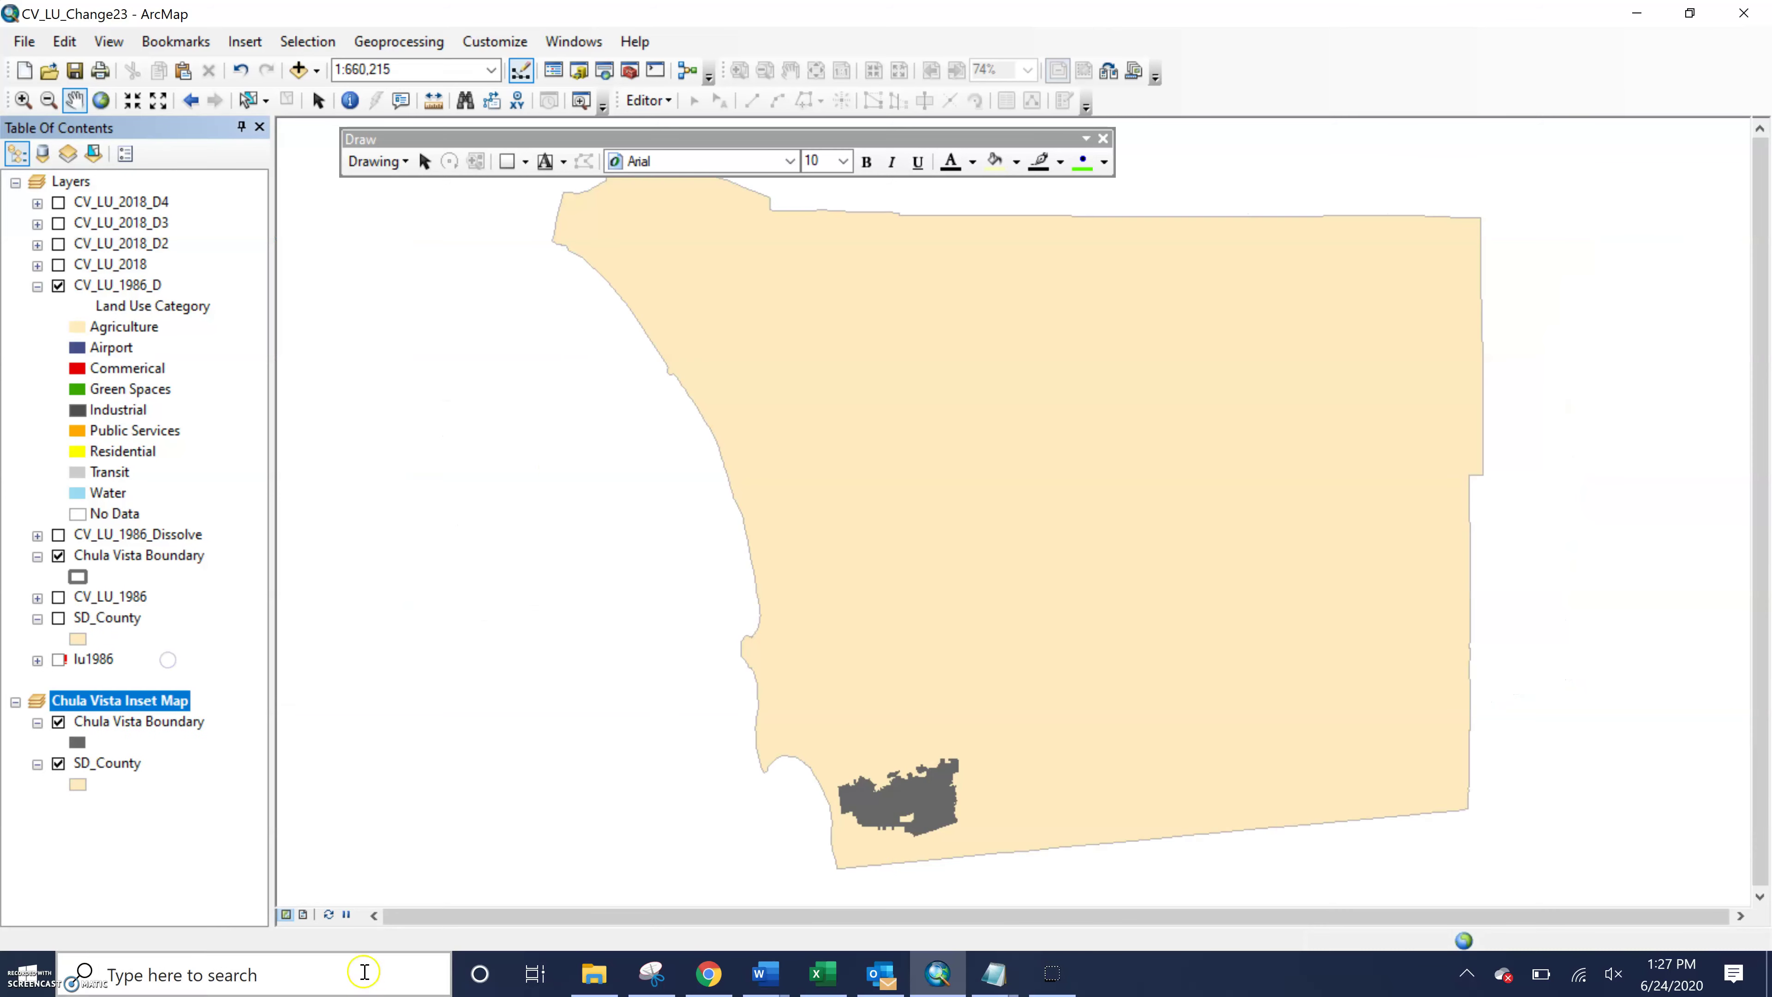
left_click(304, 915)
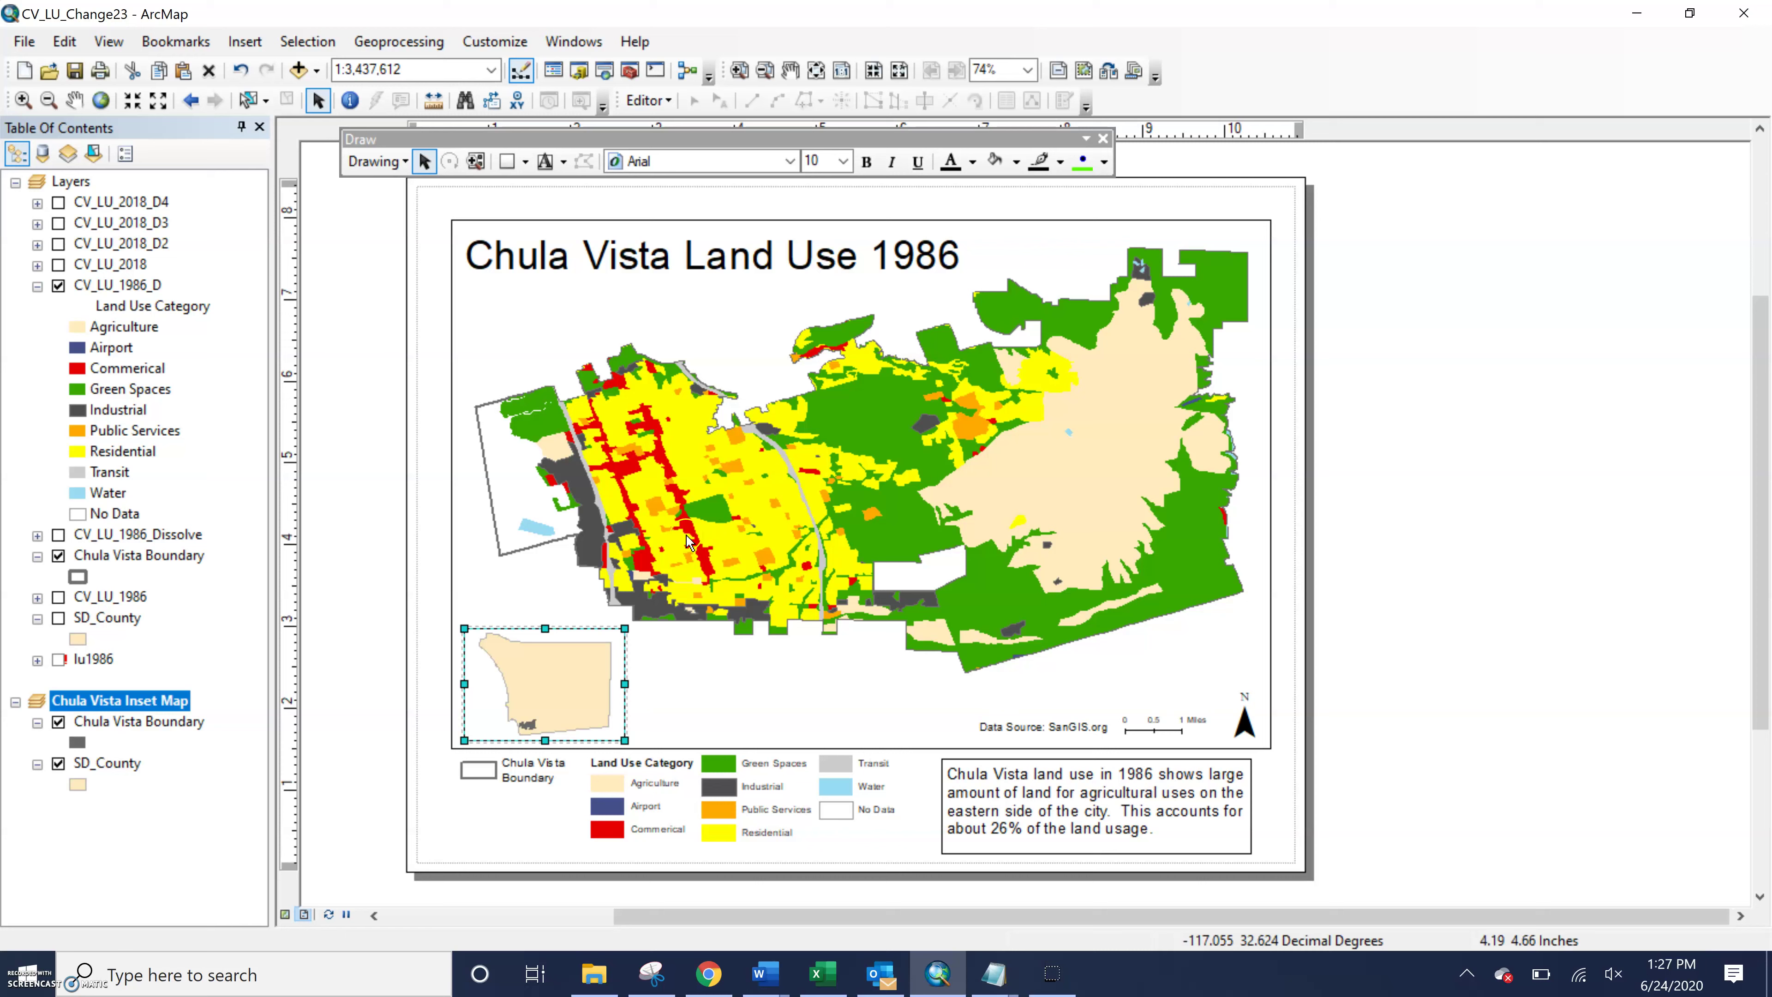
left_click(584, 686)
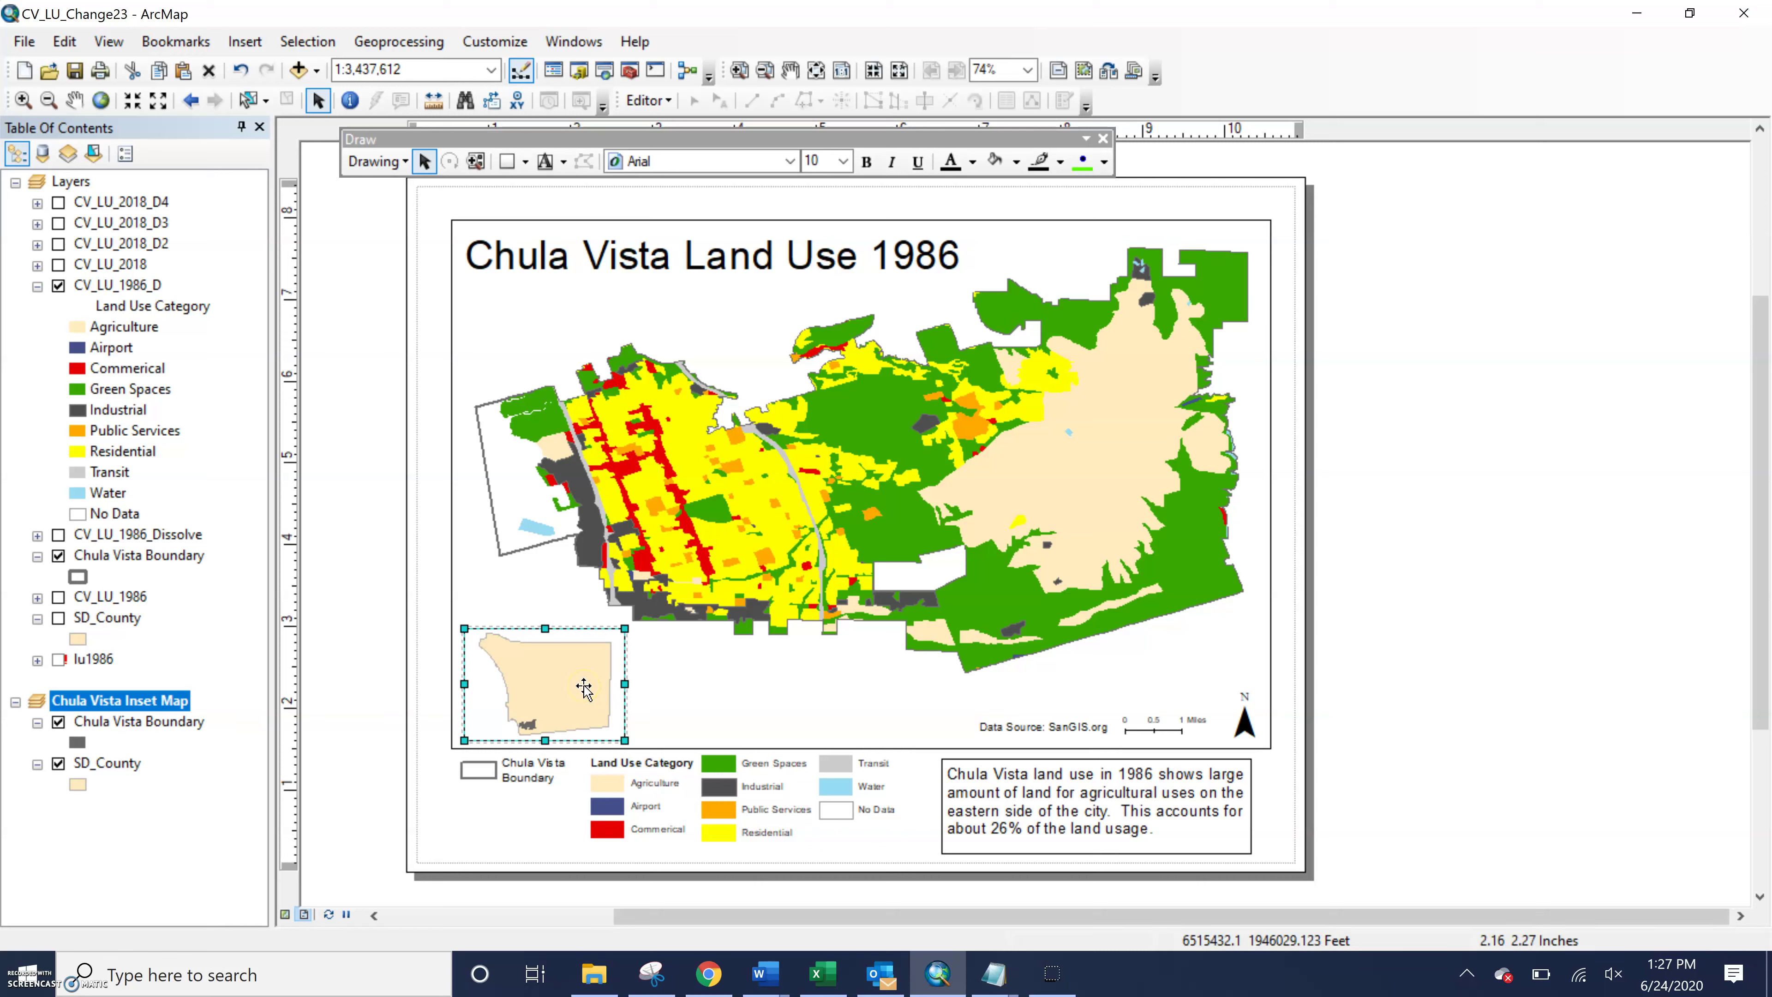
left_click(674, 665)
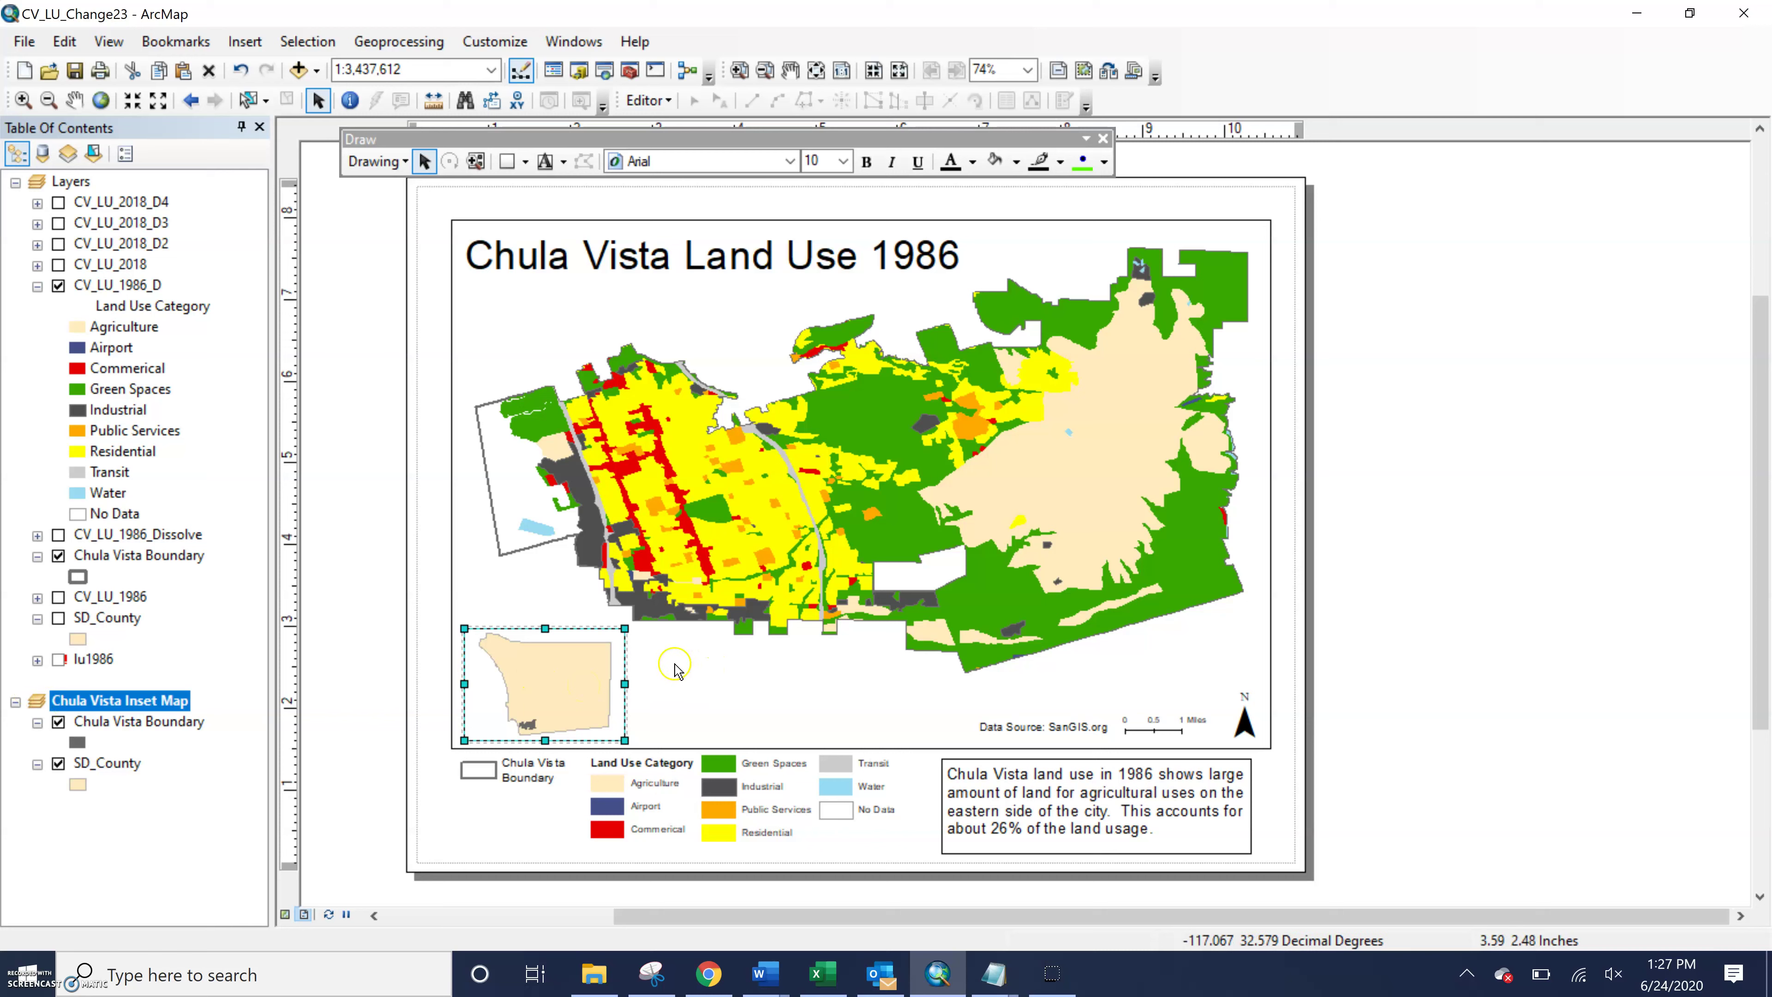
left_click(245, 42)
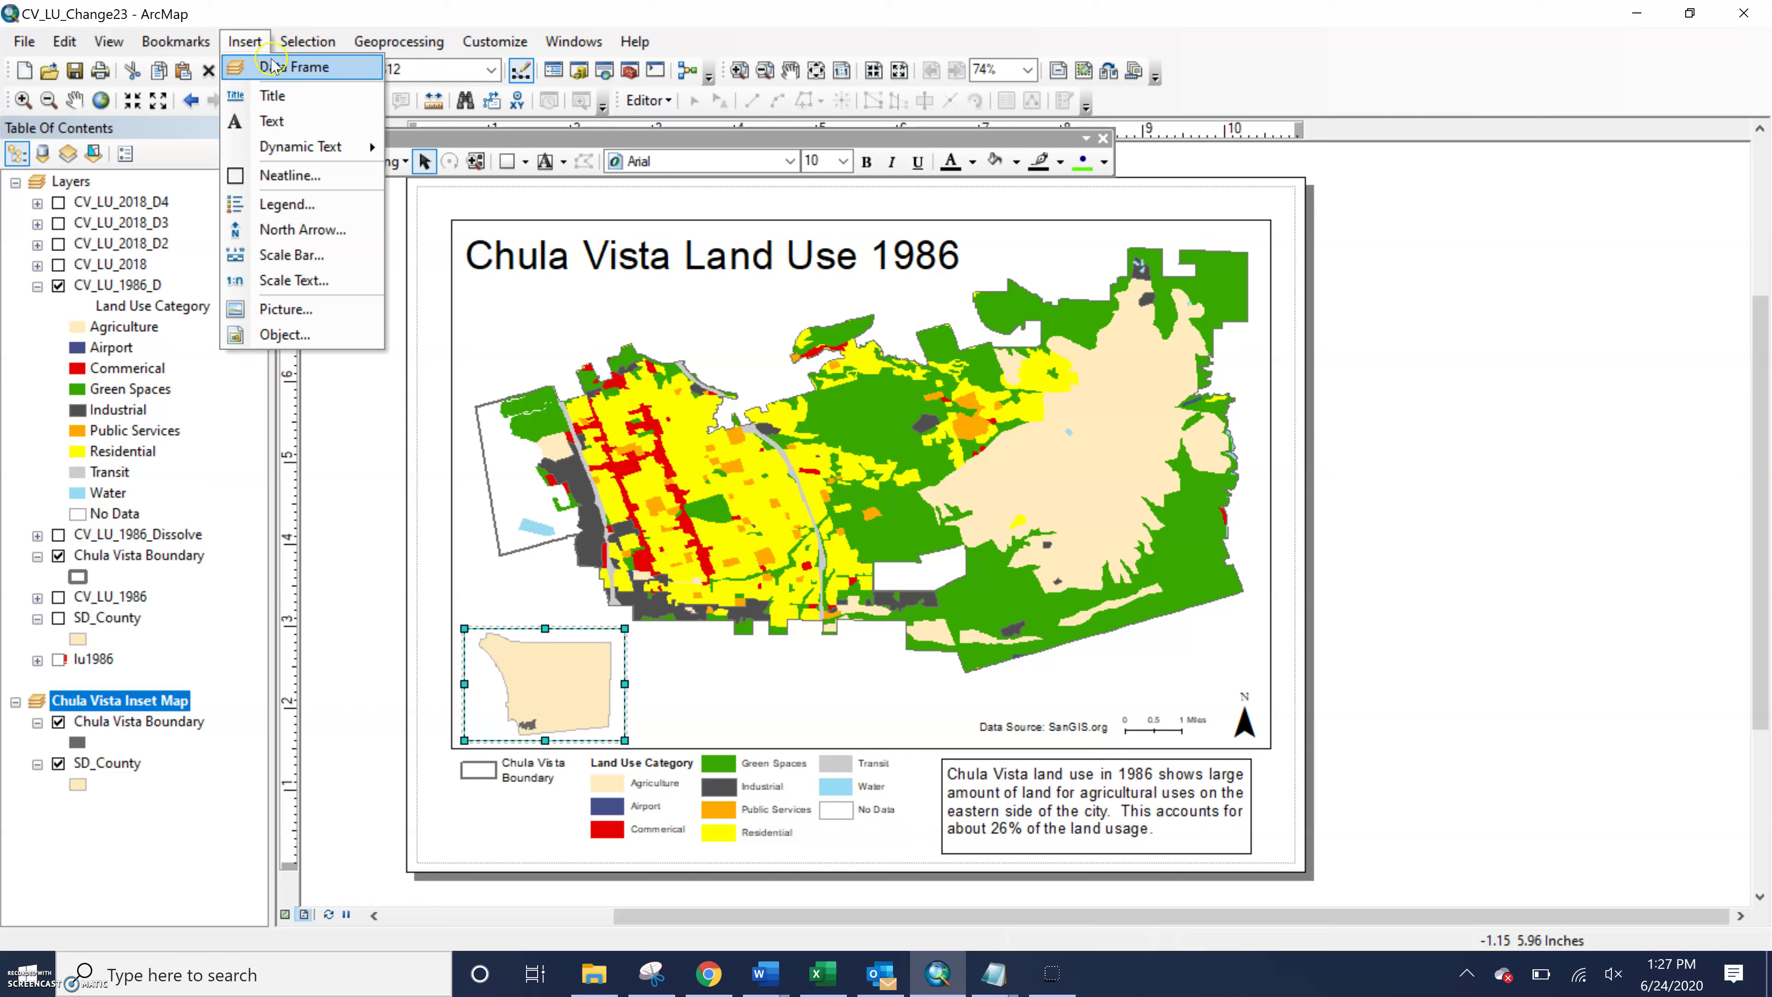
mouse_move(307, 42)
left_click(271, 749)
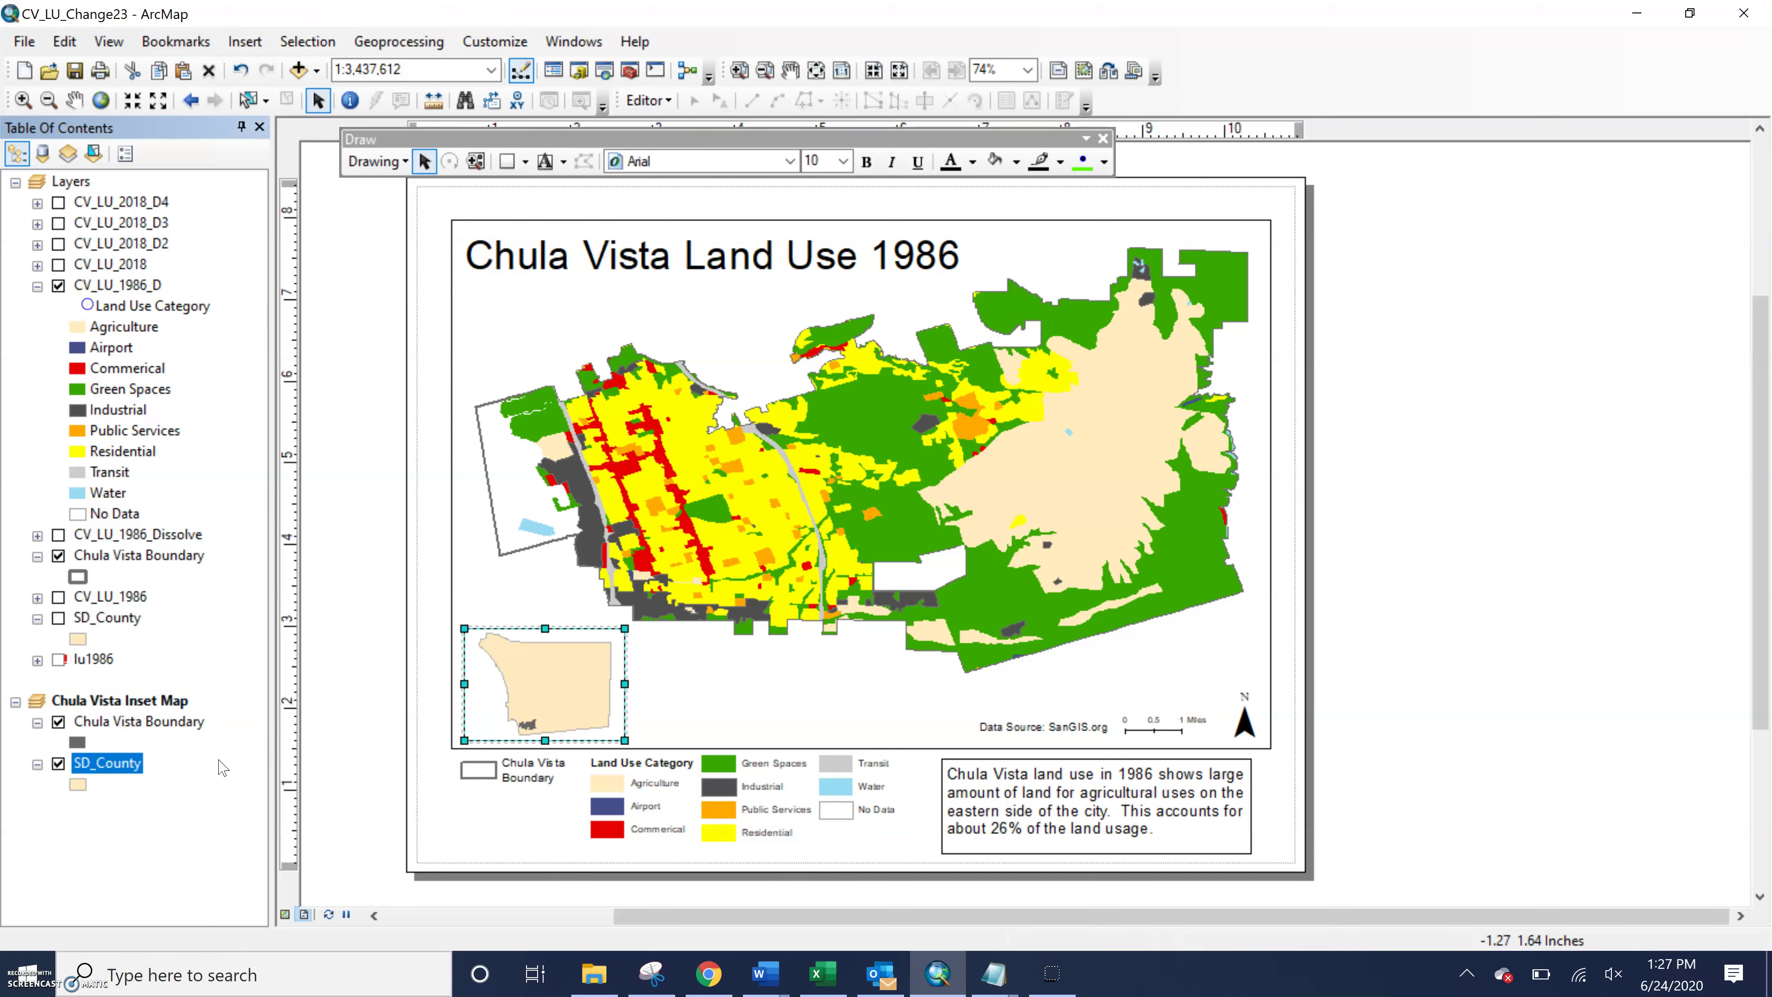
right_click(106, 701)
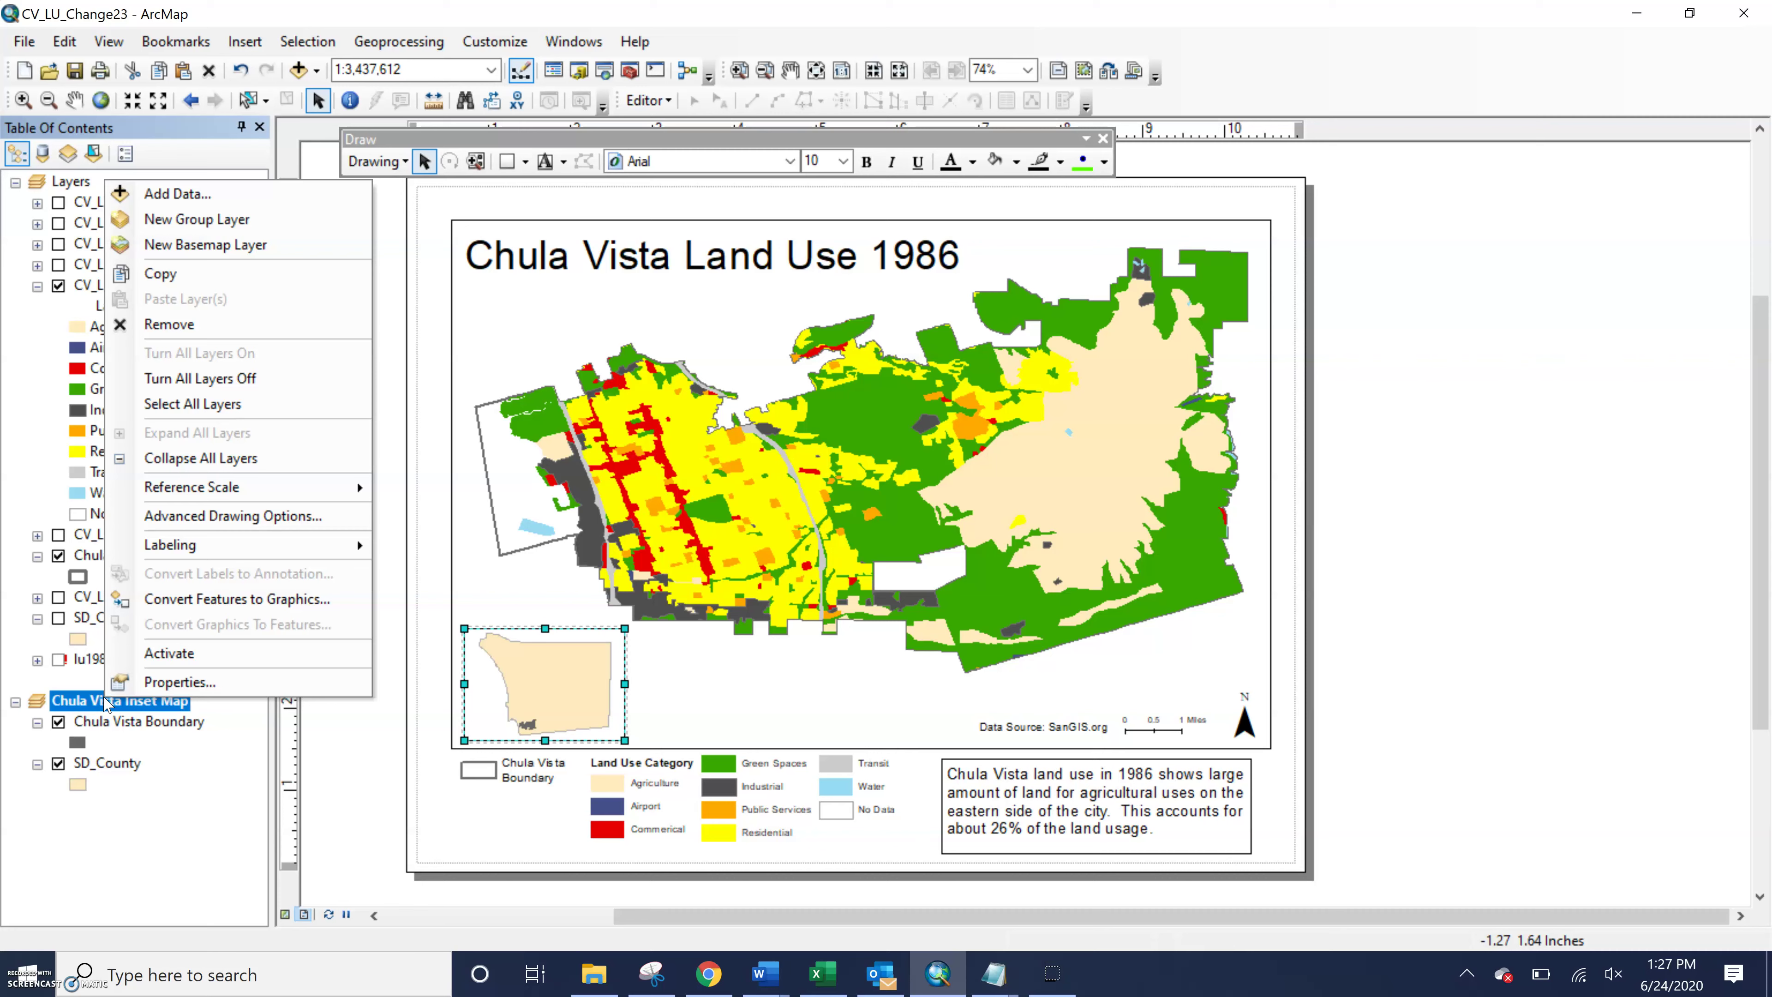
left_click(169, 813)
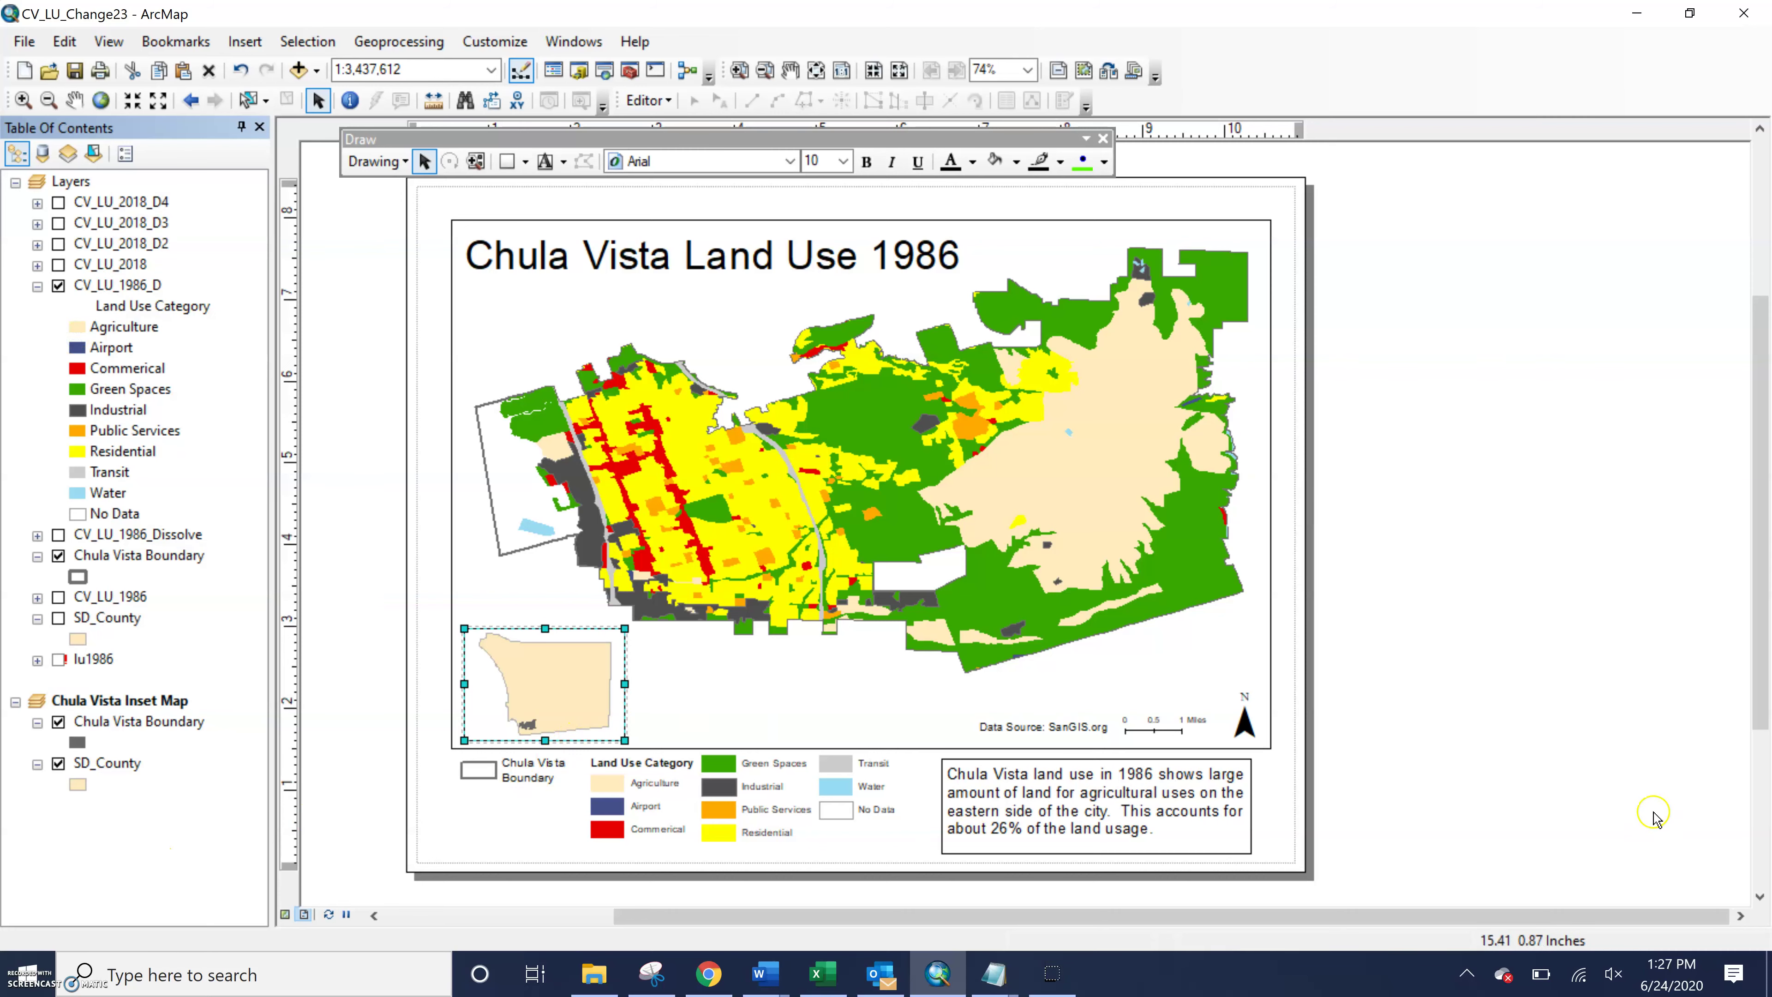
left_click(1676, 787)
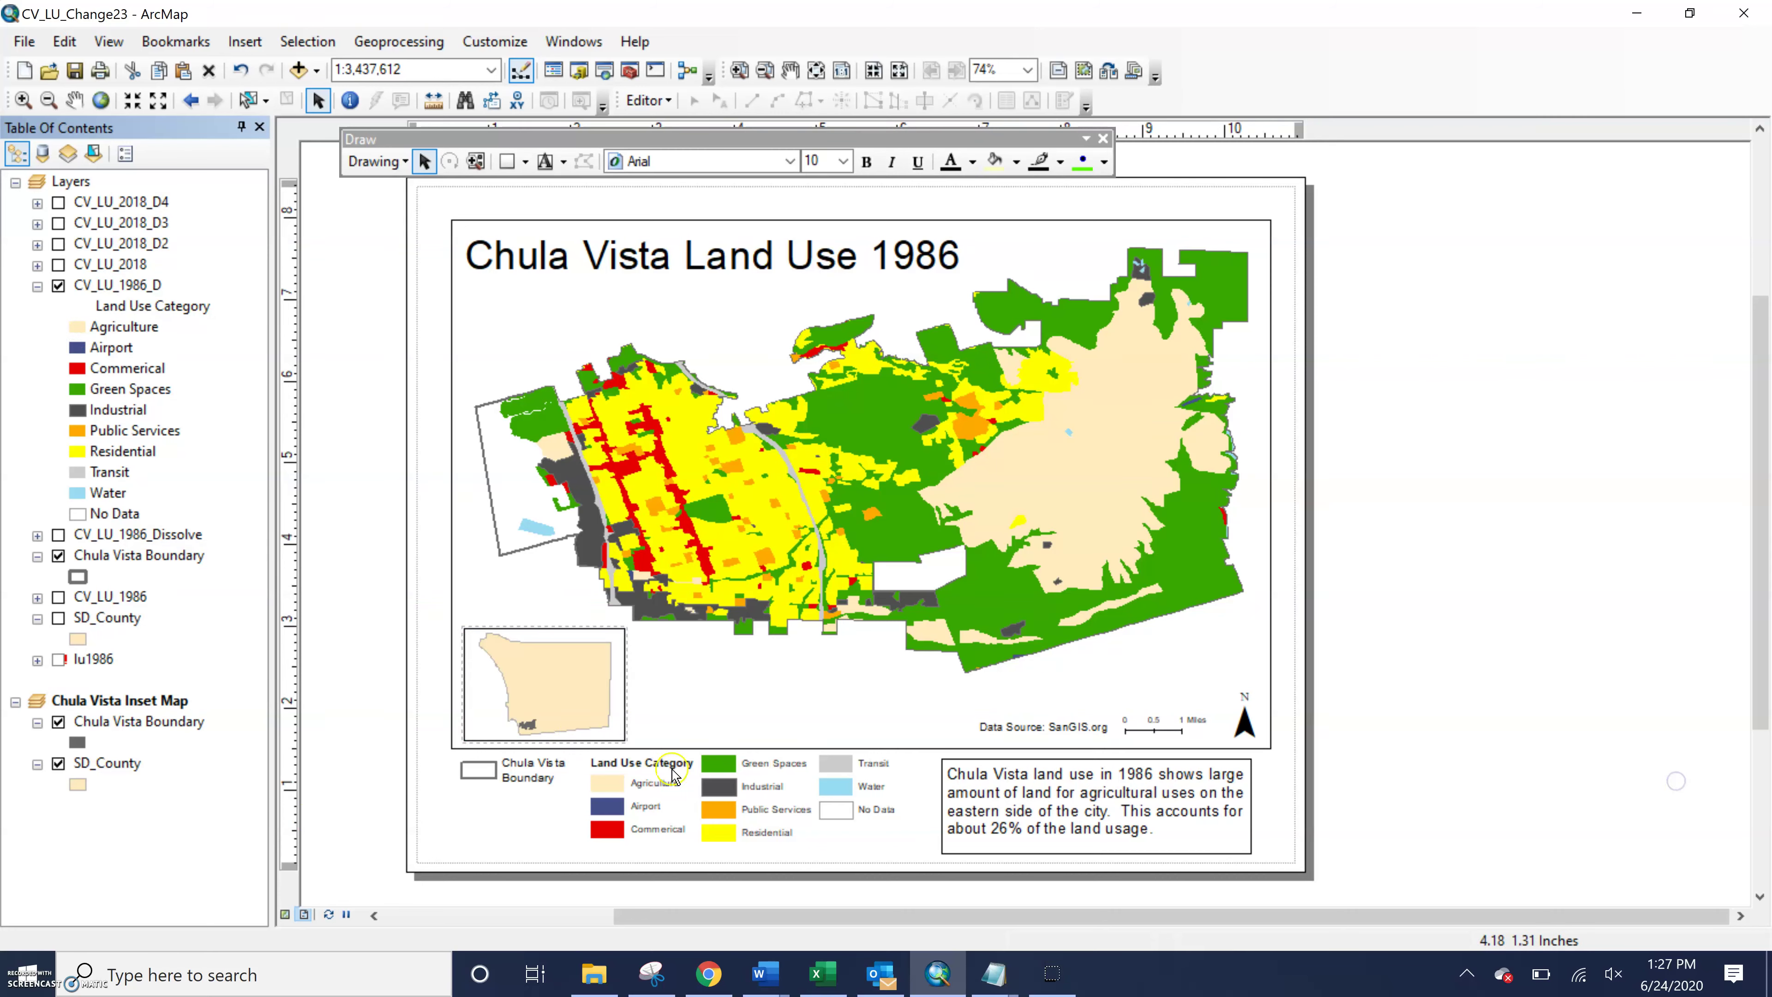
left_click(532, 733)
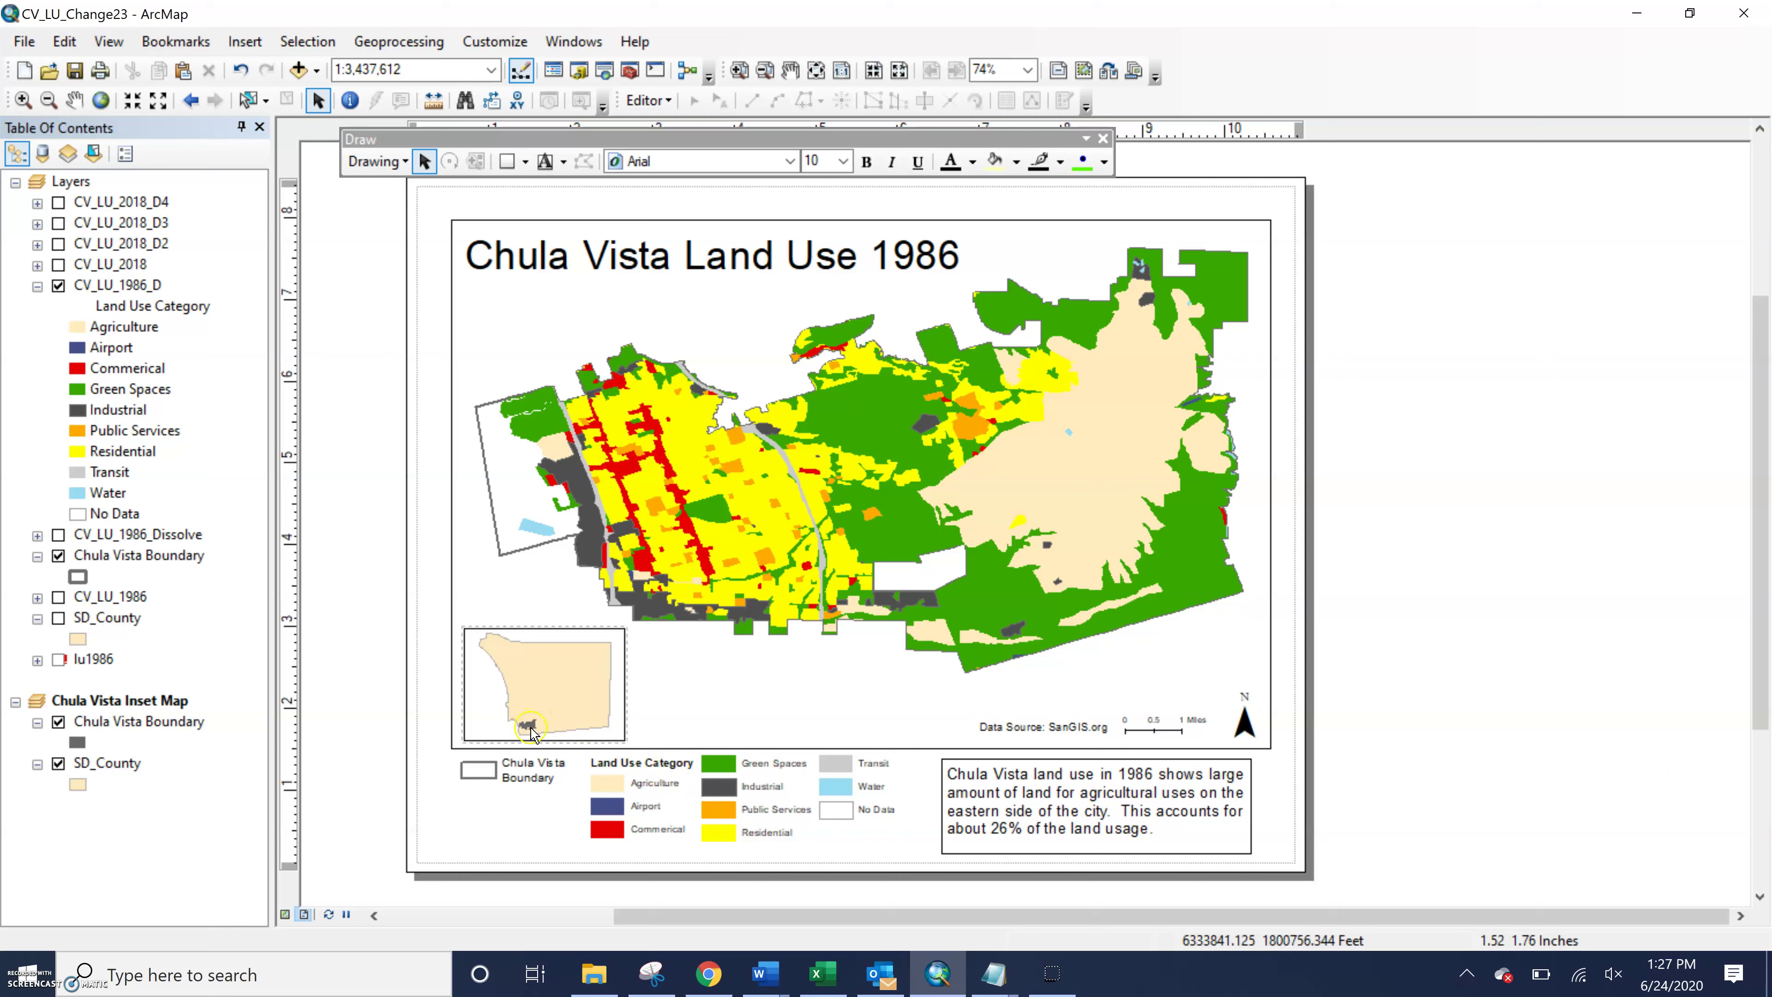
left_click(175, 700)
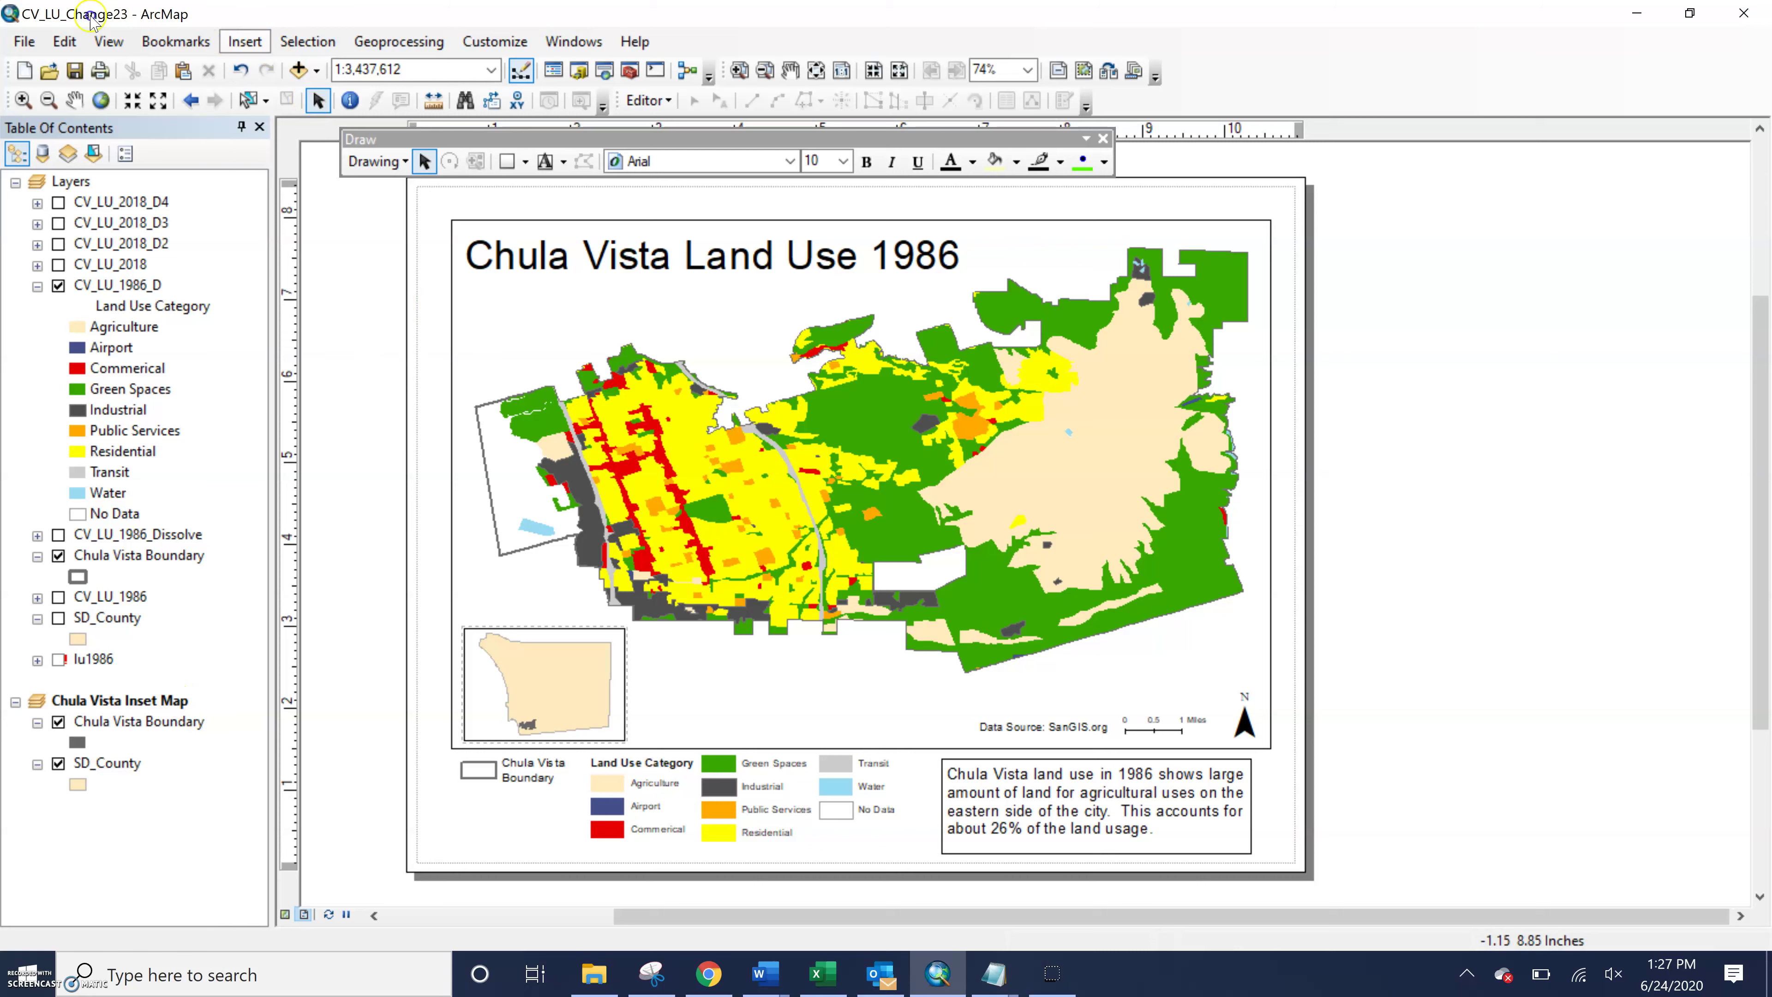
Insert the text "San Diego County" and place it just above the inset map
left_click(244, 41)
left_click(271, 118)
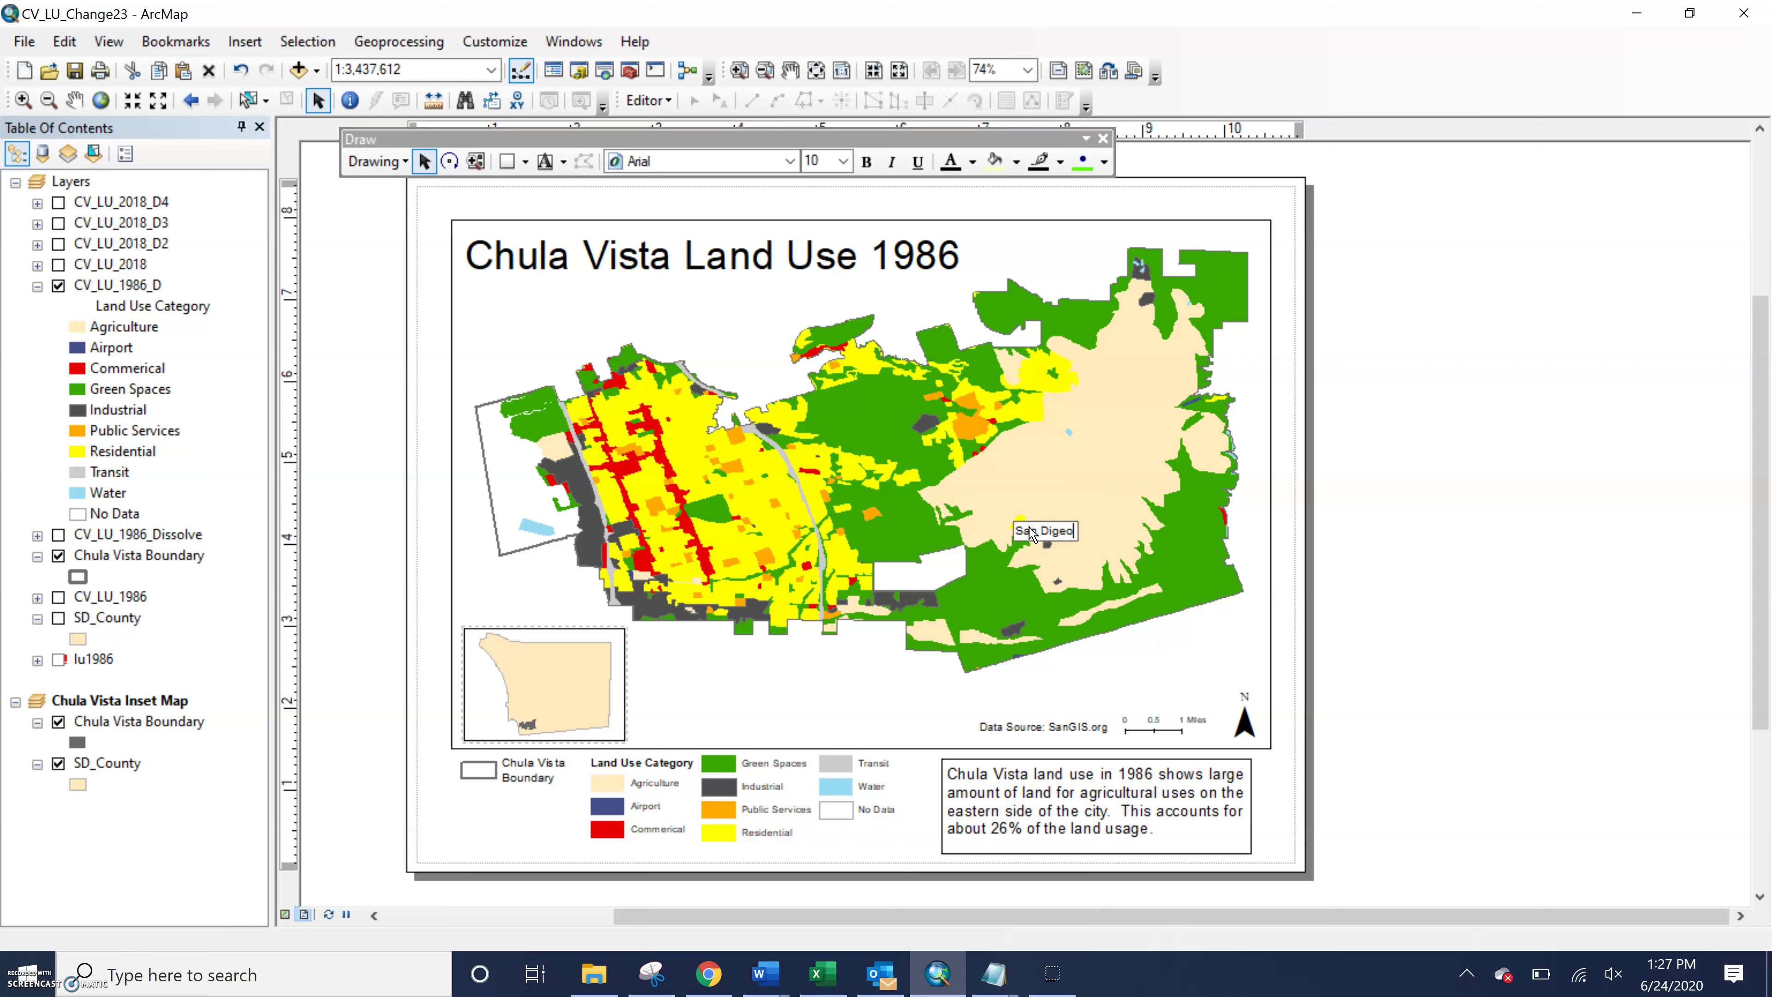
type("go Count")
key("Return")
left_click_drag(1030, 529, 527, 612)
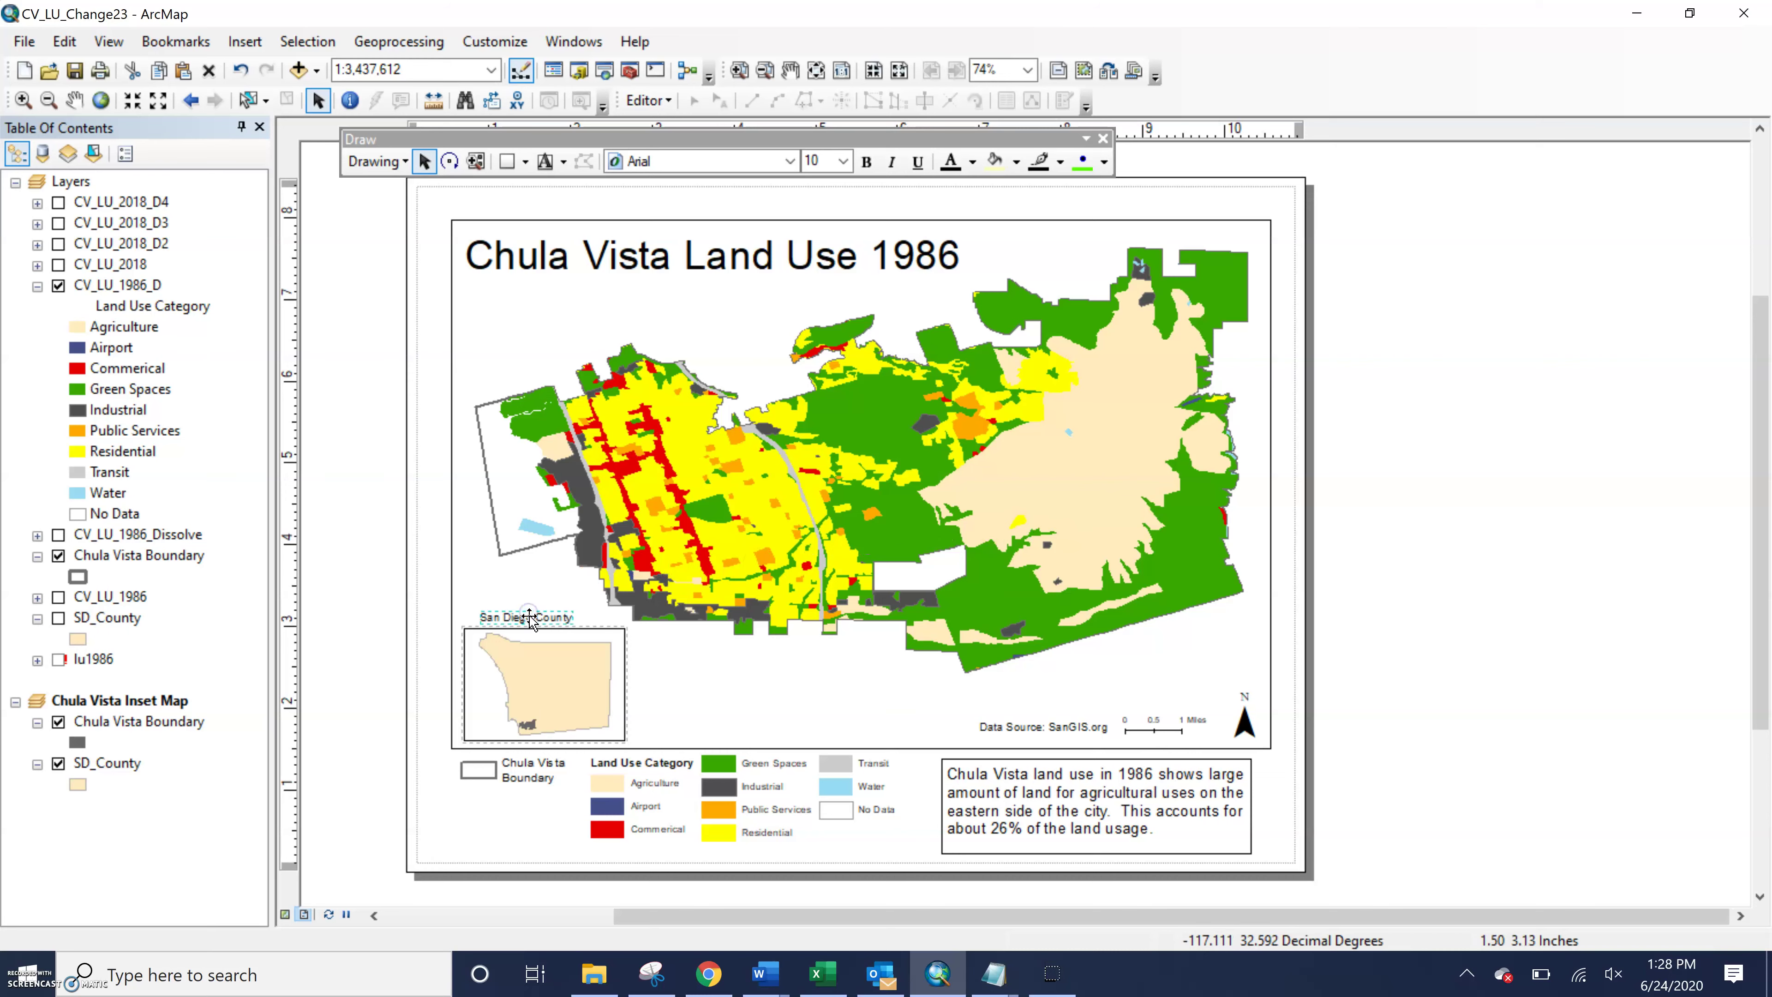
Set the San Diego County label's font size to 12 and centre the label above the inset map
double_click(528, 615)
left_click(1002, 628)
left_click(1121, 470)
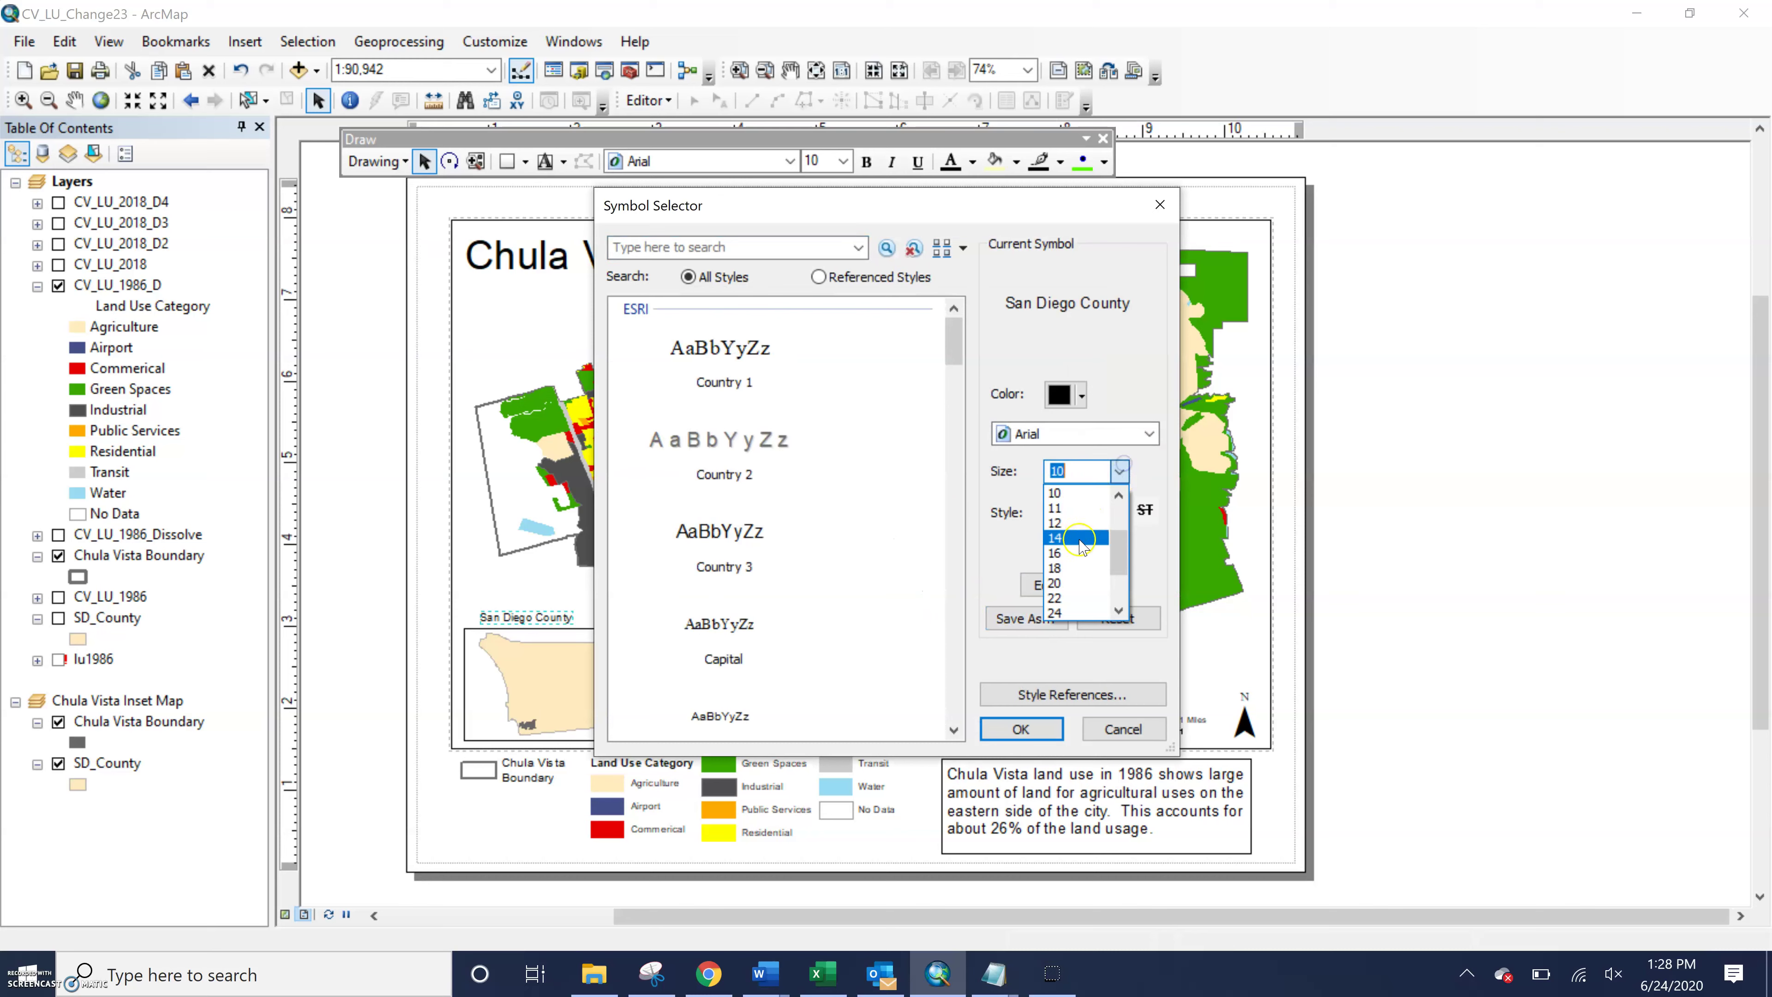
left_click(1067, 523)
left_click(1021, 729)
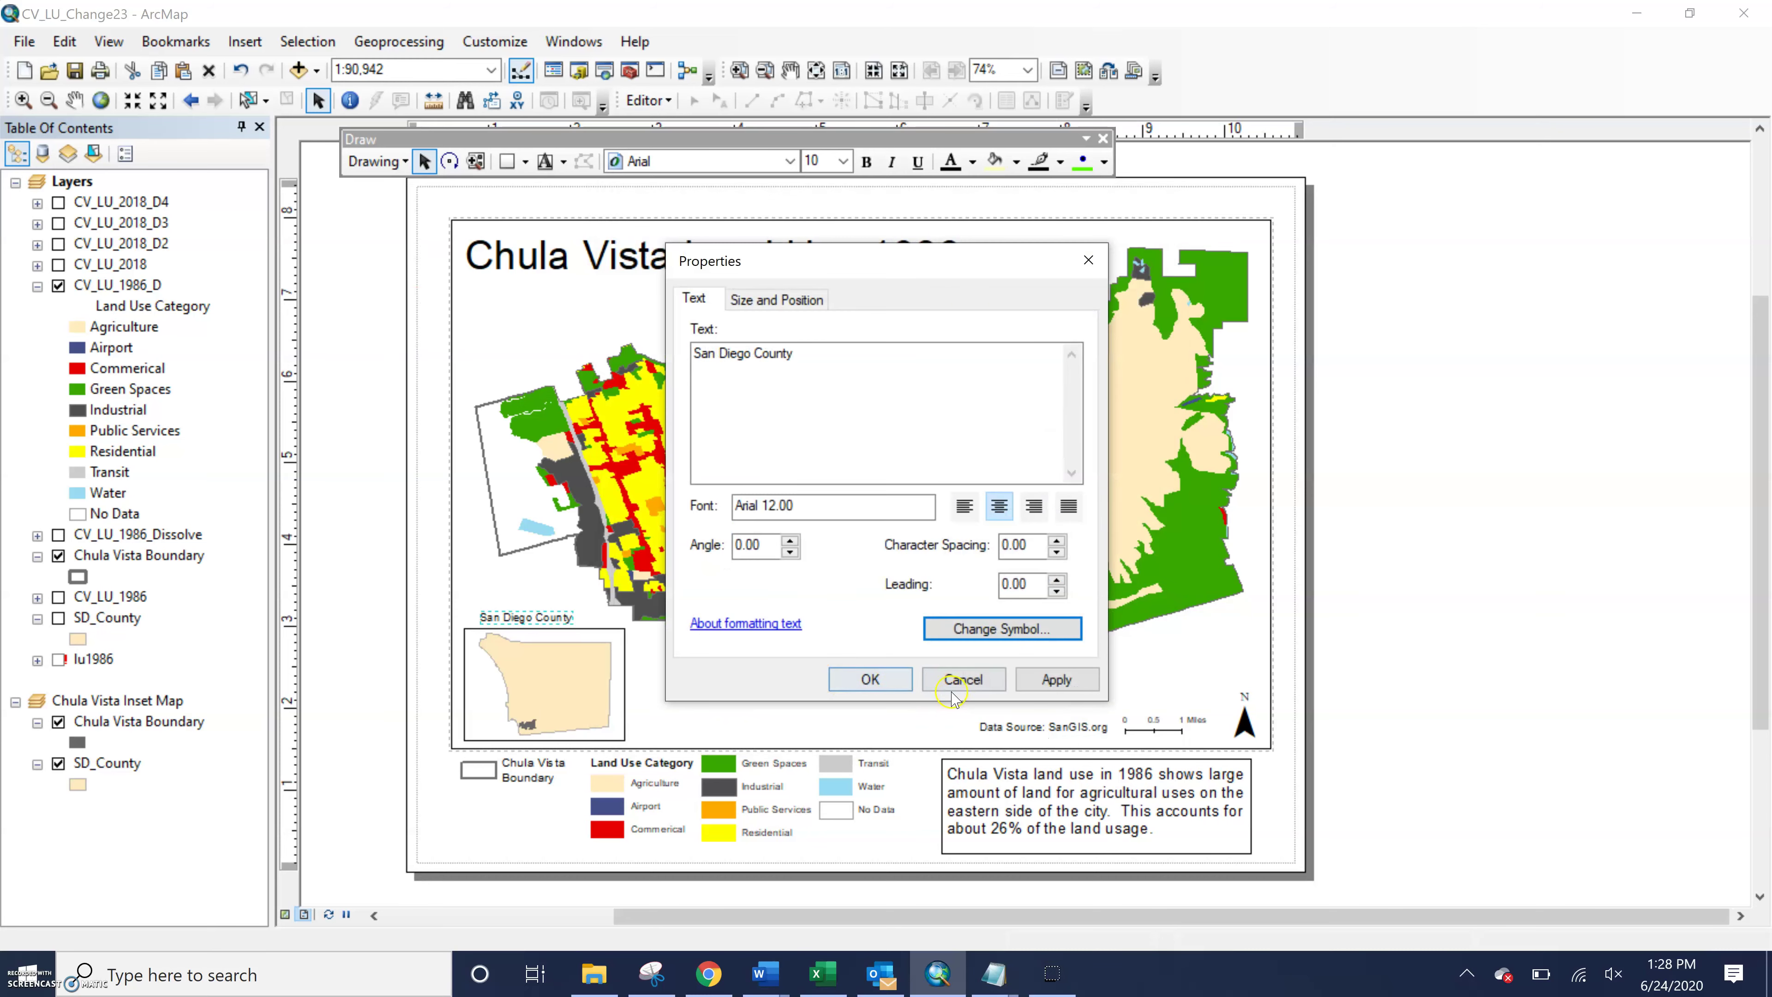
left_click(1056, 677)
left_click(866, 677)
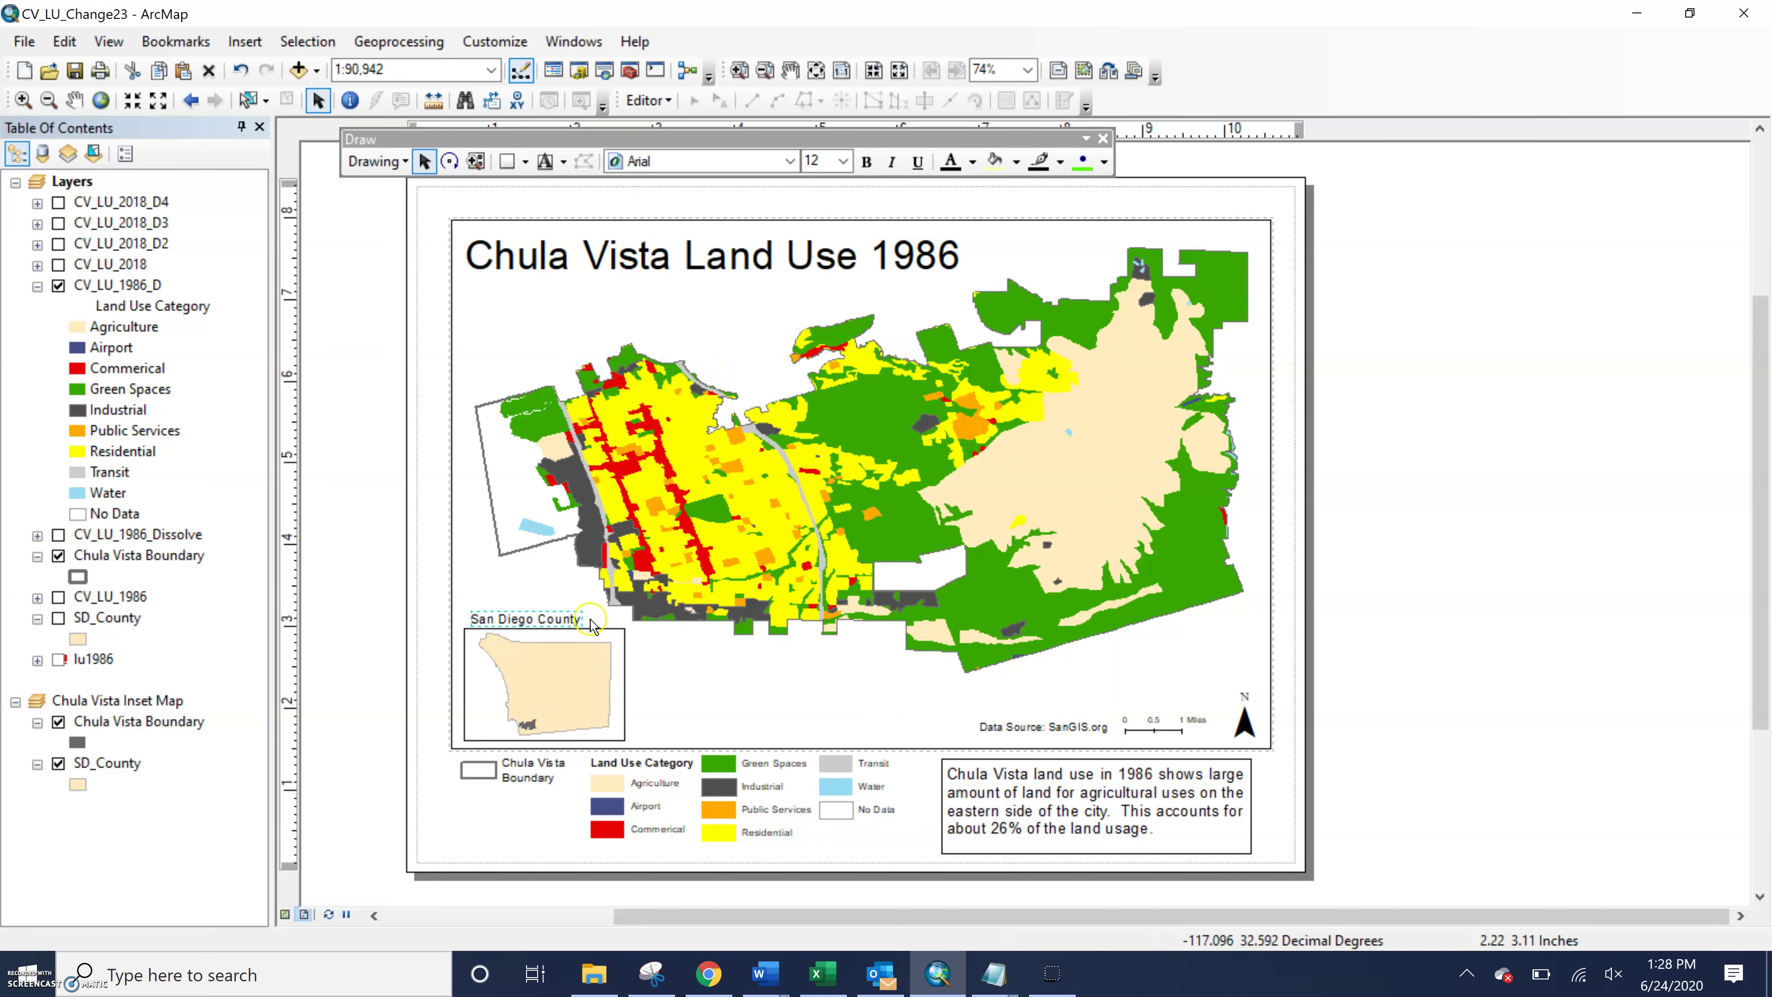
left_click_drag(550, 618, 567, 619)
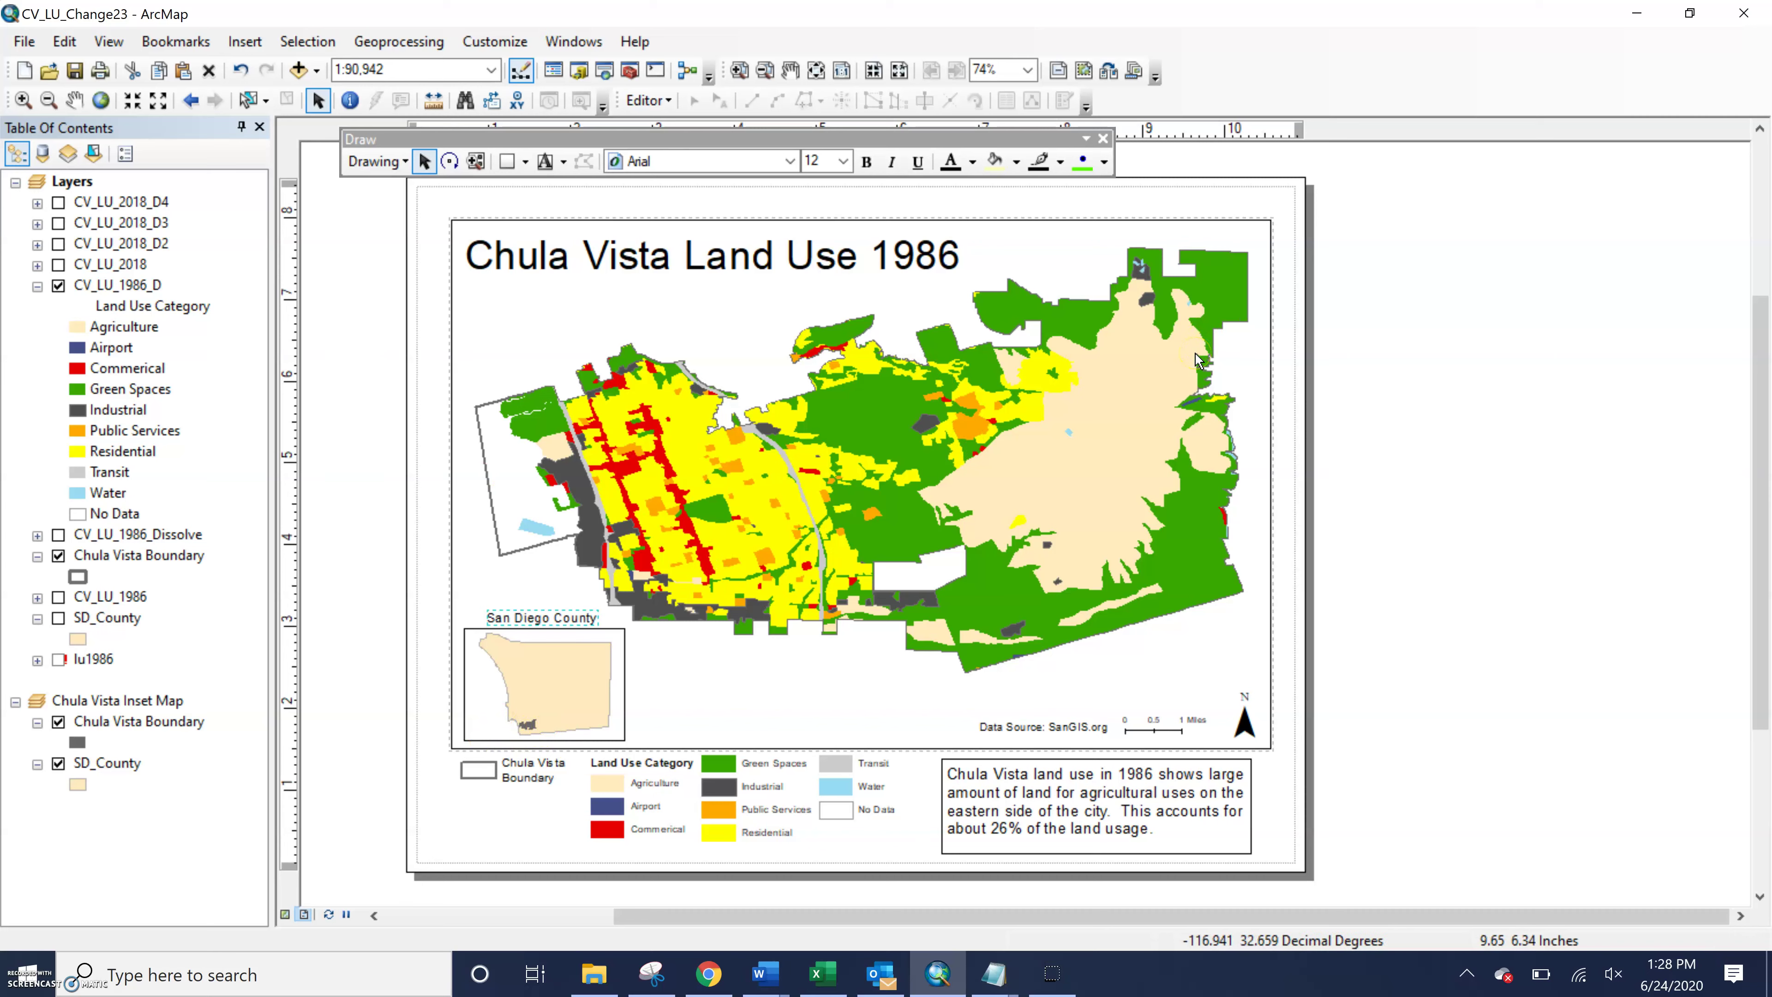
In the Chula Vista Inset Map data frame's properties, add an extent indicator for the Layers data frame
left_click(134, 702)
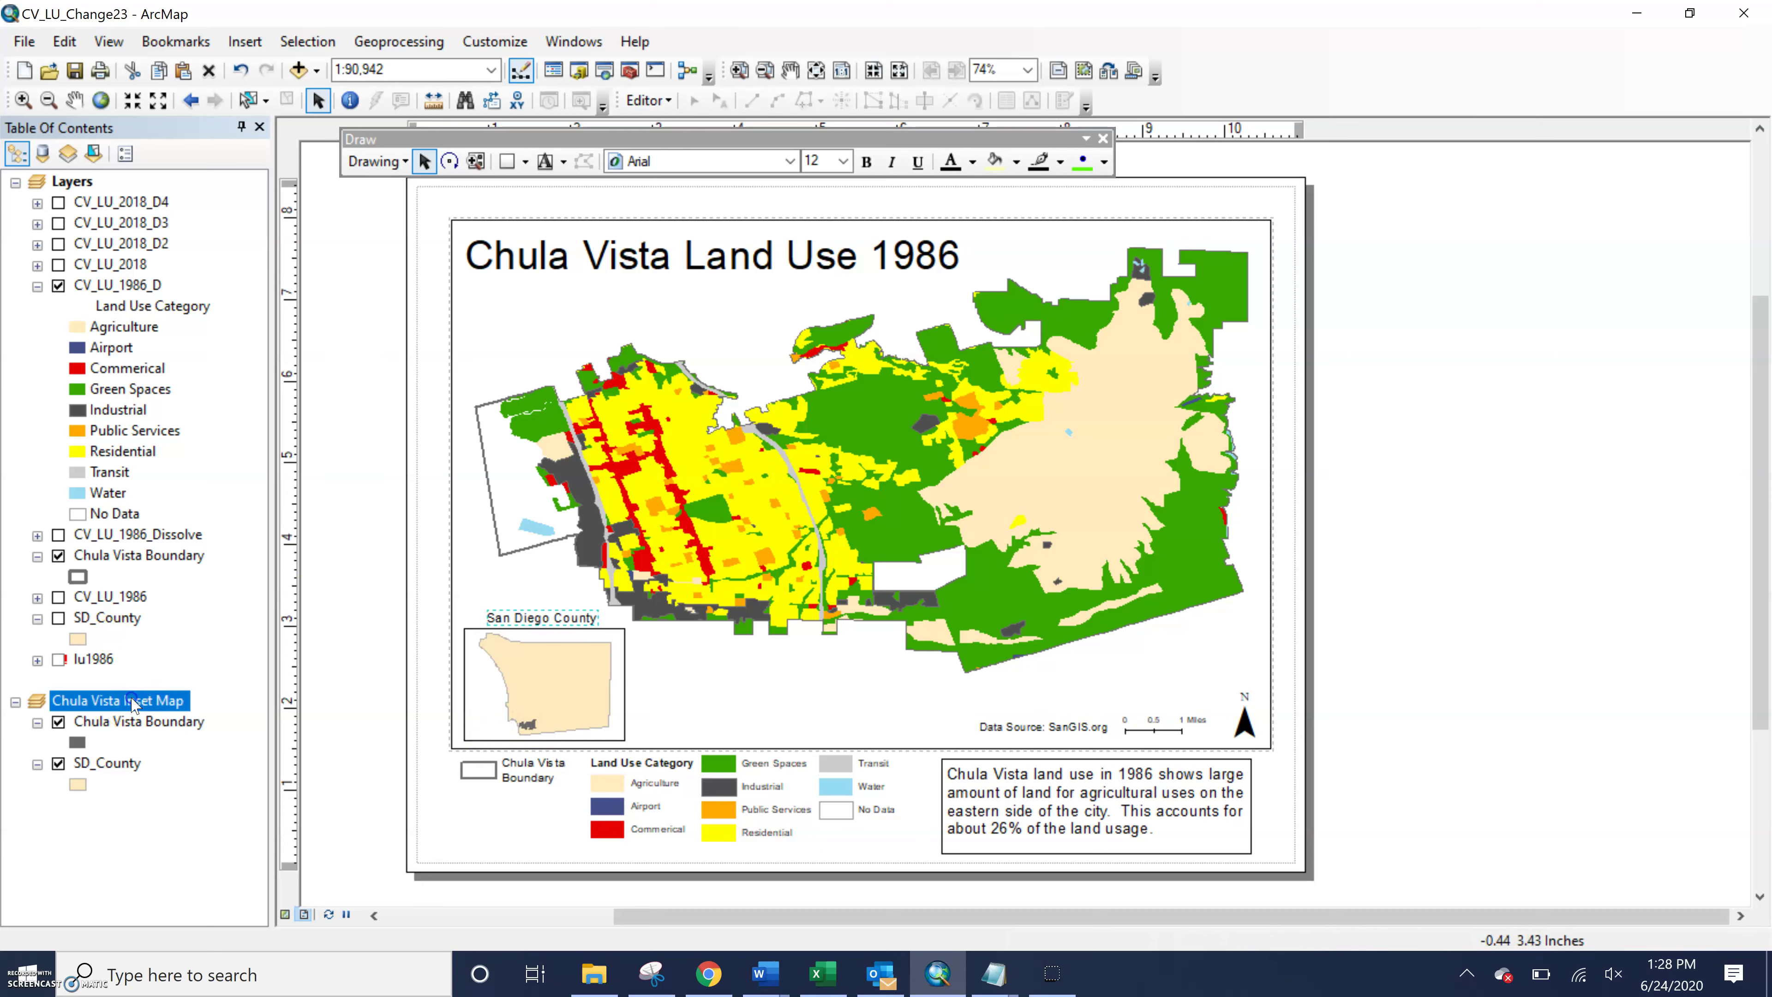
right_click(134, 701)
left_click(171, 688)
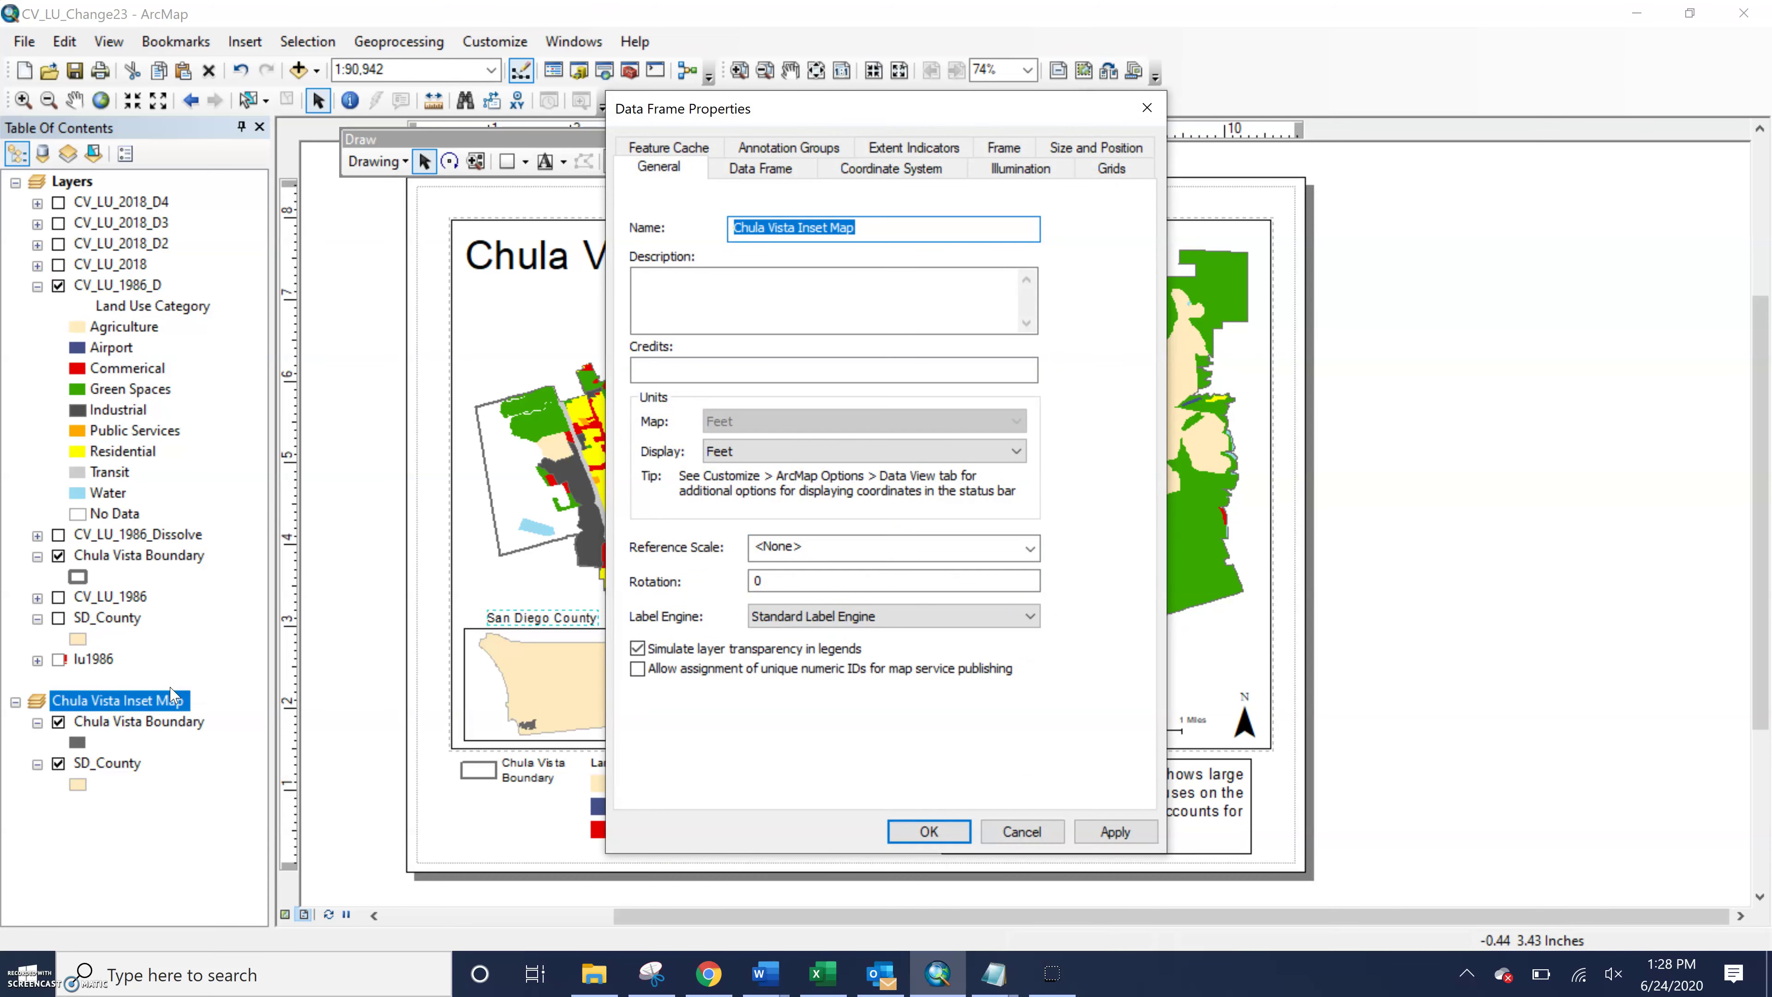
left_click(924, 145)
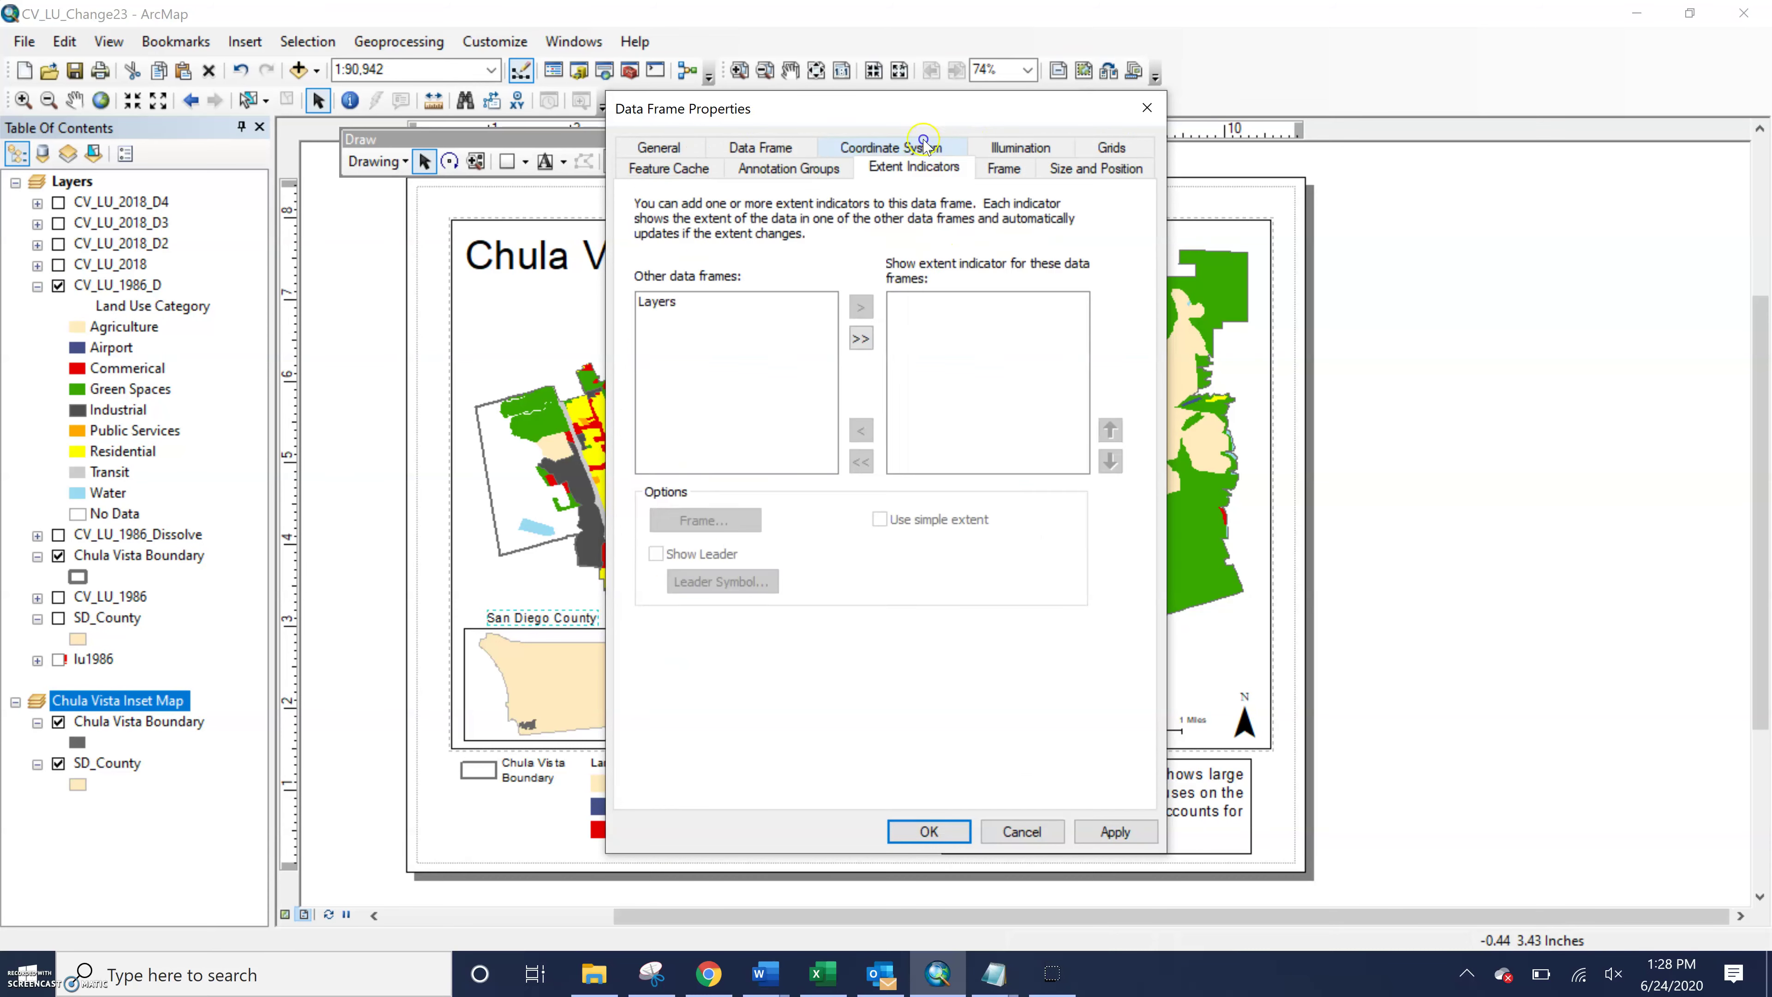
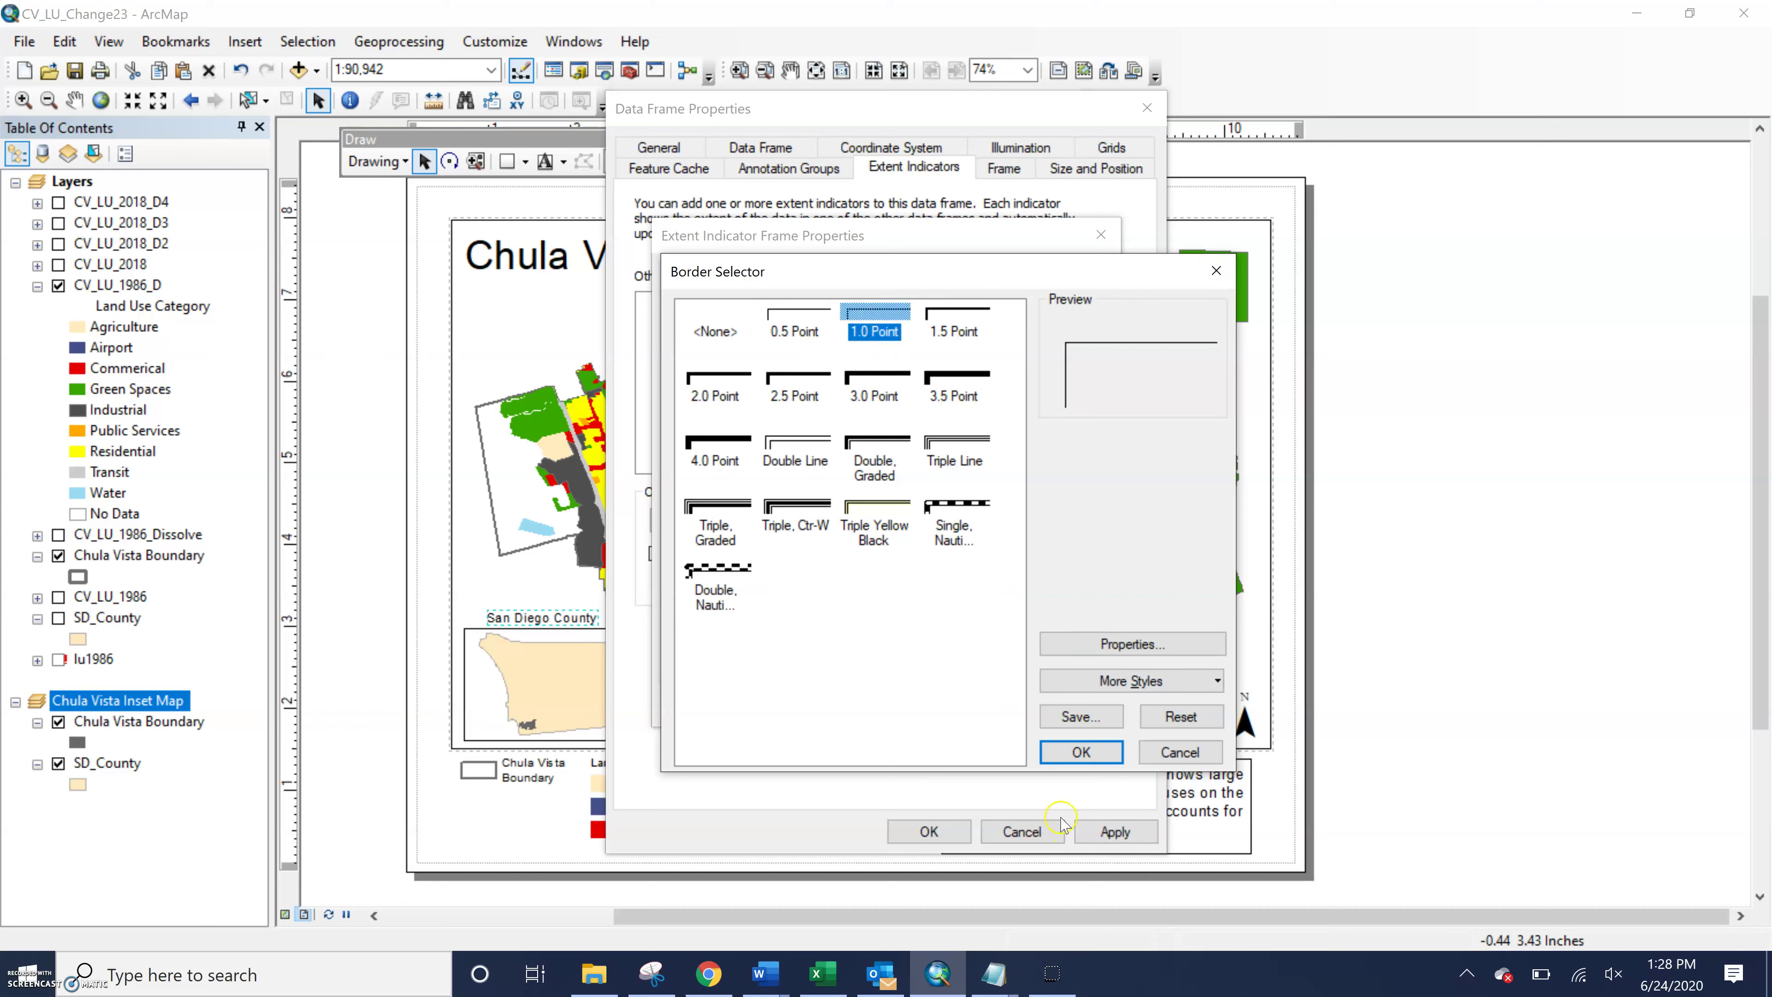
Give the Layers extent indicator a red 1.0 Point border and apply it to the inset map
left_click(1082, 751)
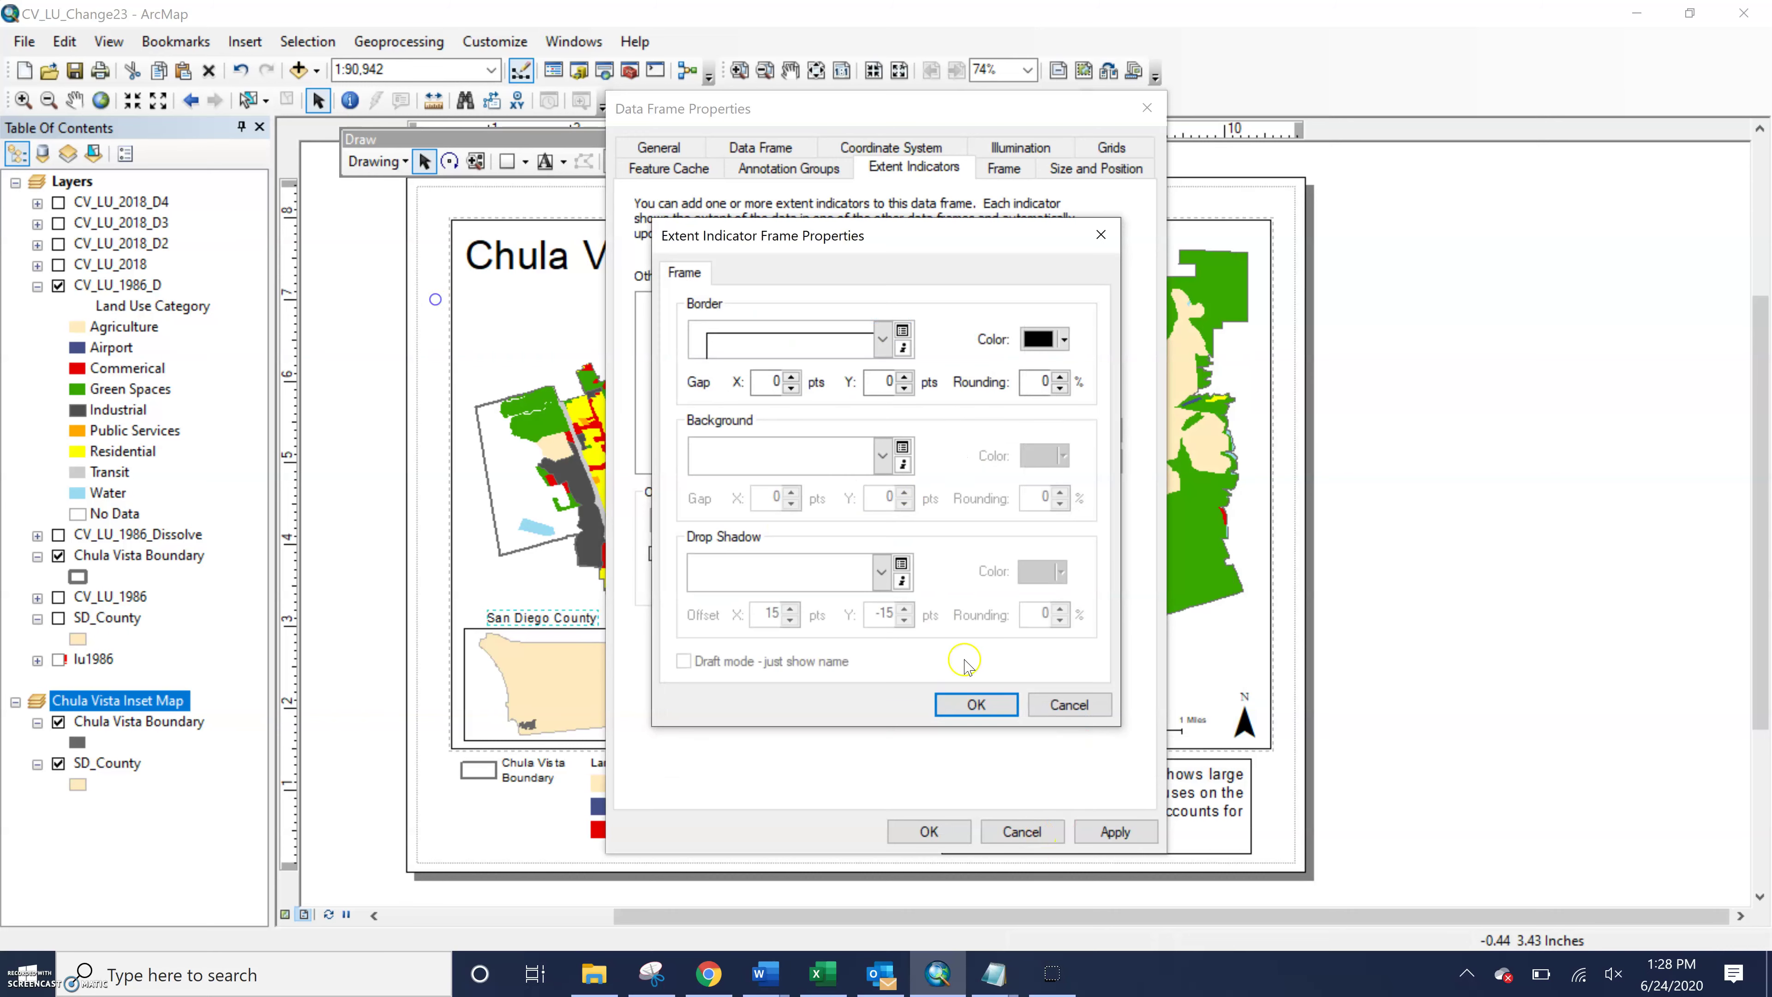
left_click(1047, 340)
left_click(850, 439)
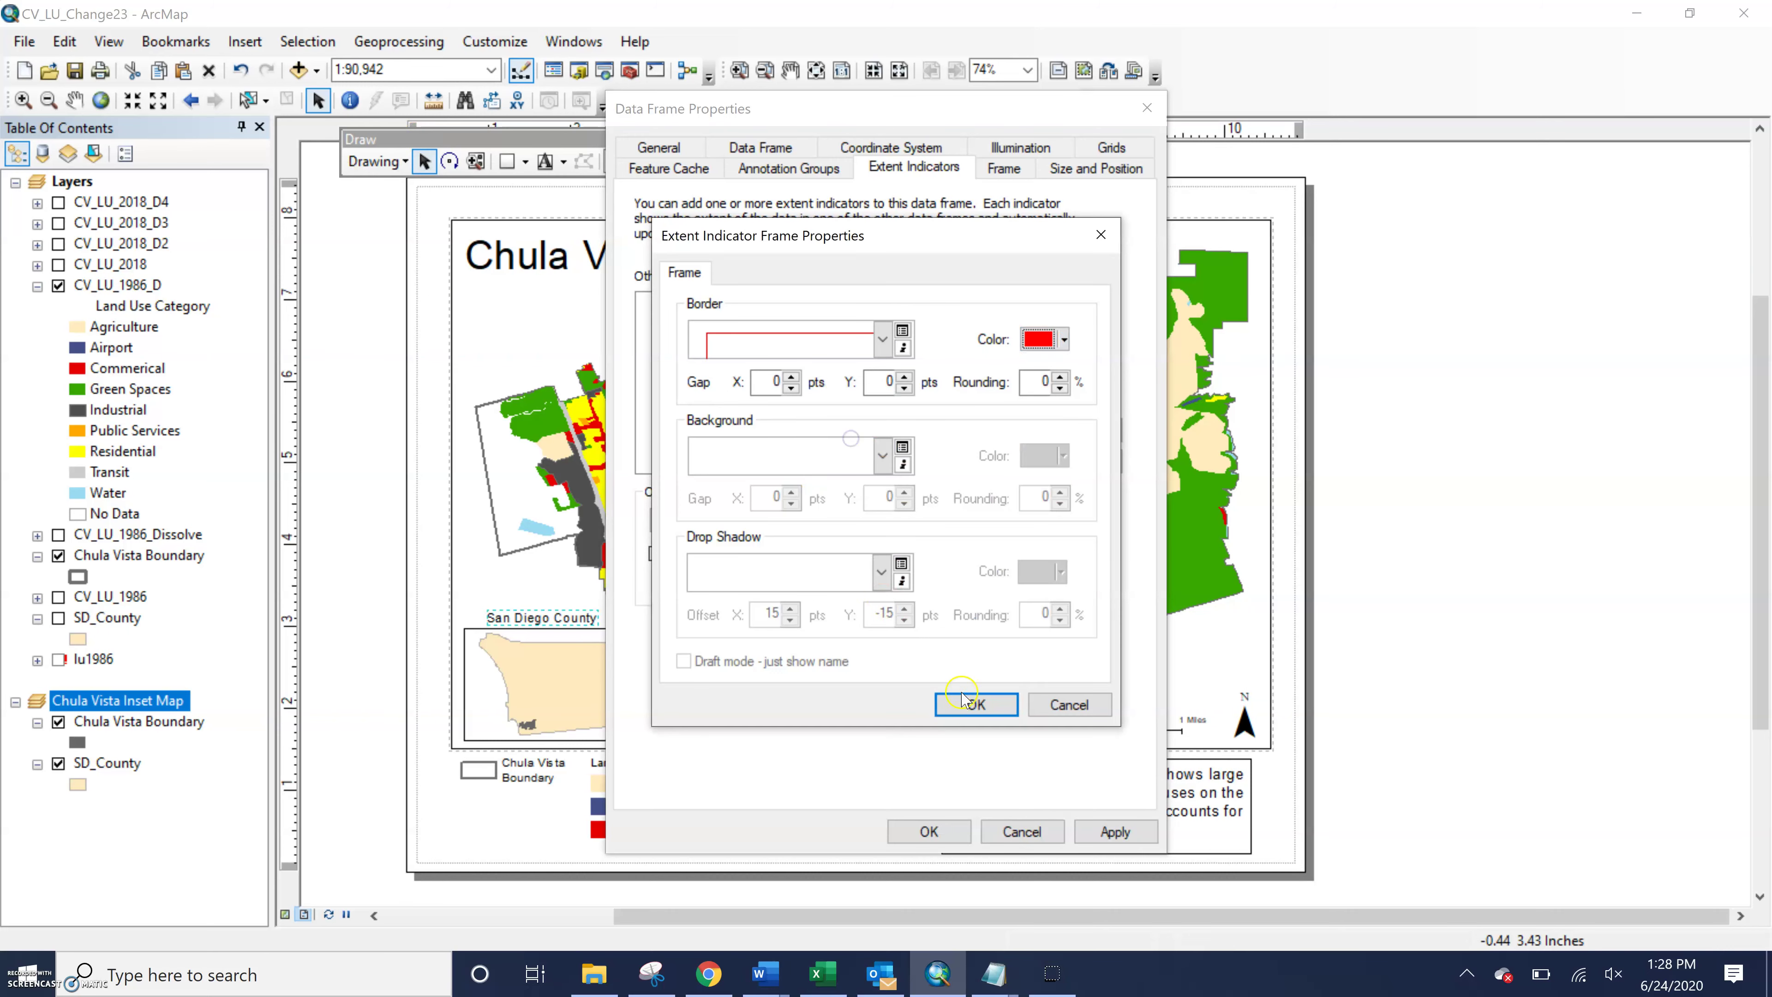
left_click(976, 705)
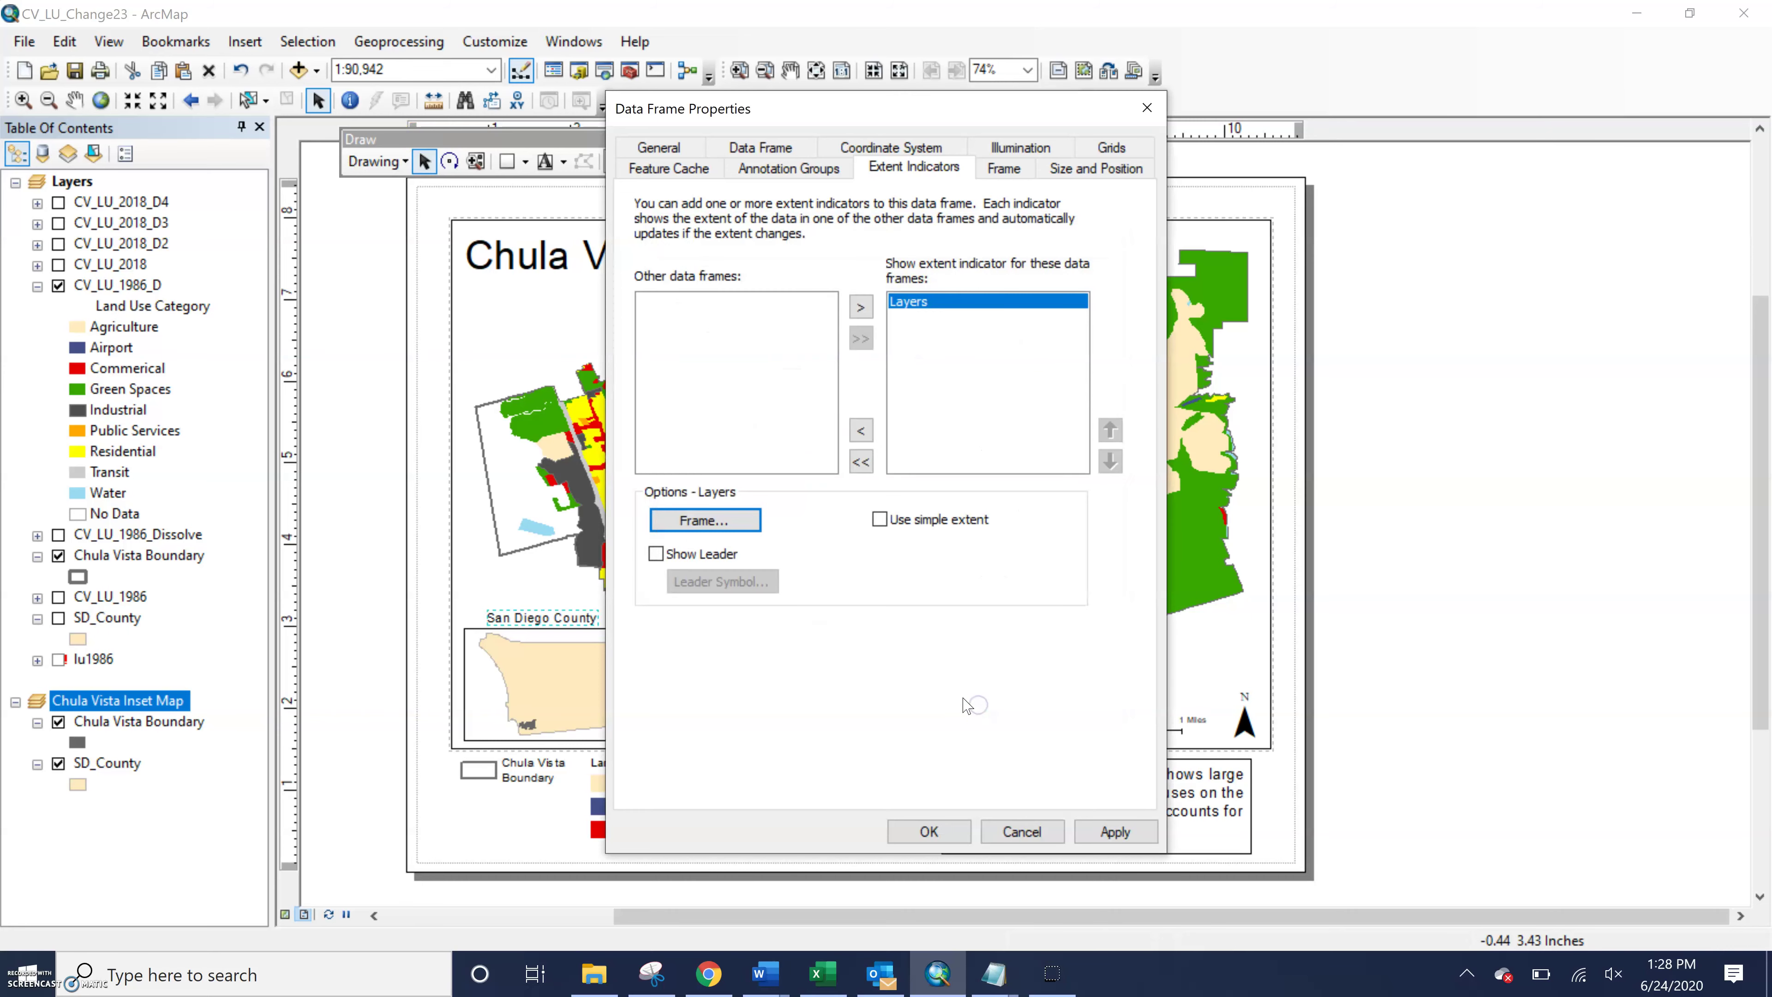
left_click(655, 553)
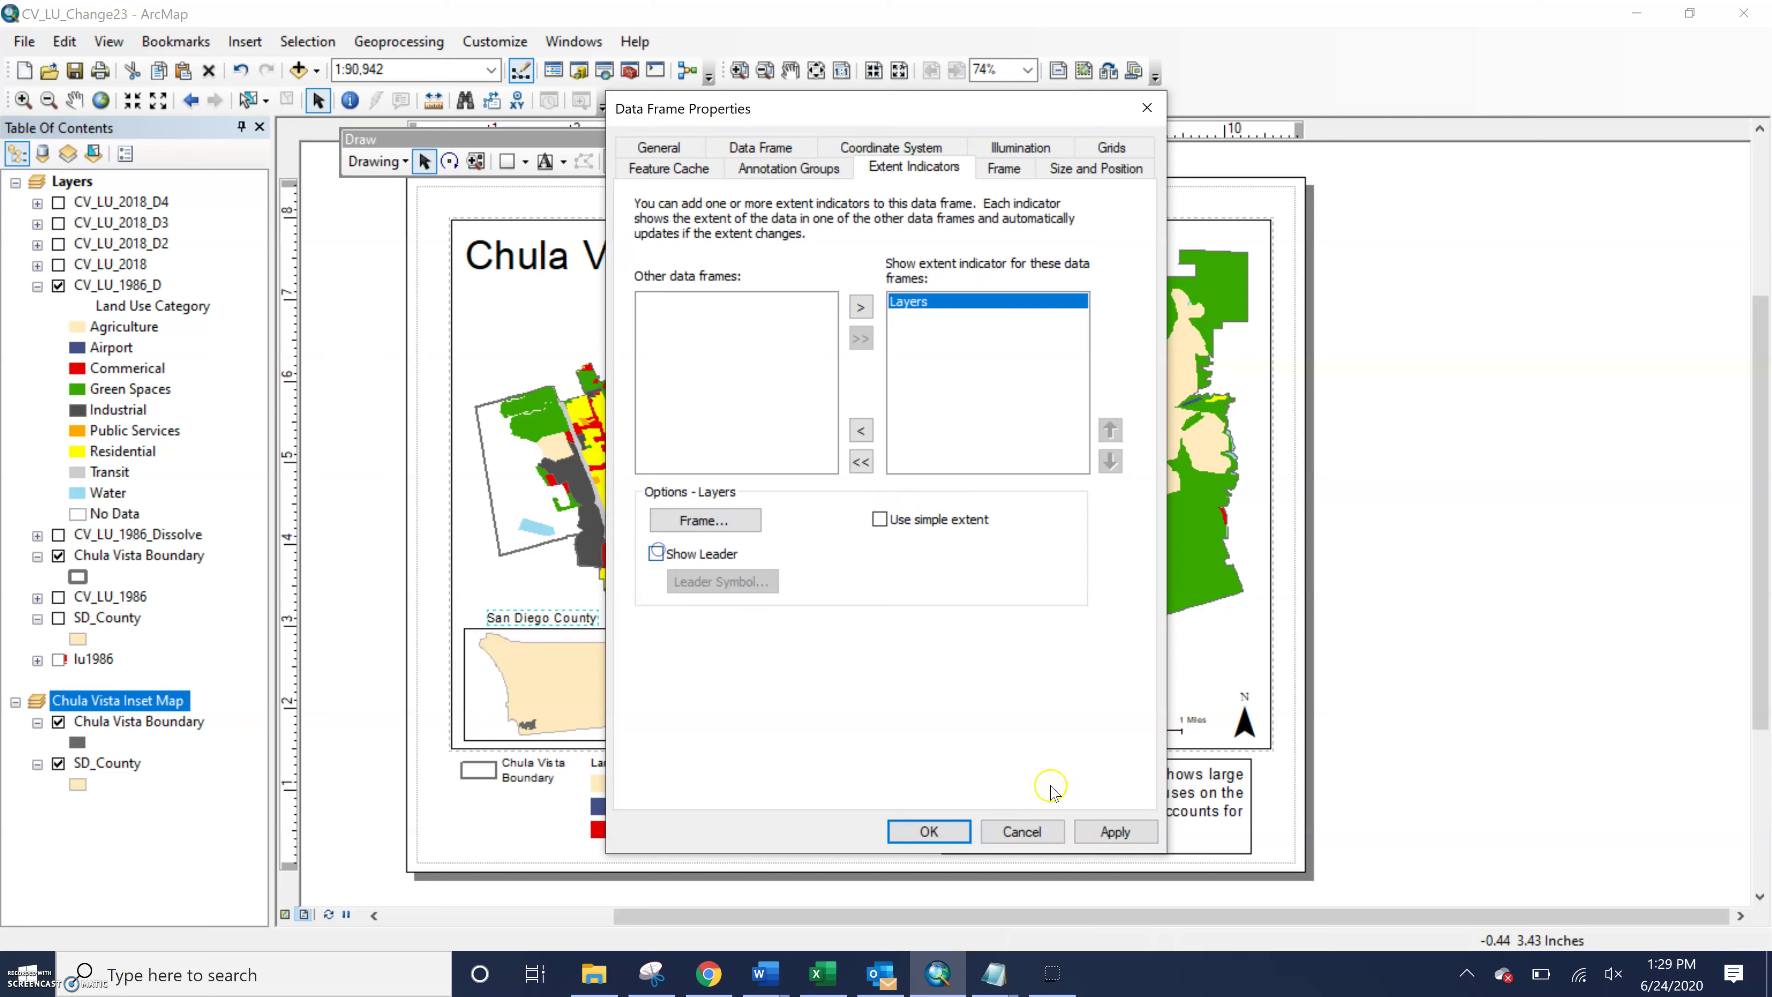
left_click(1102, 830)
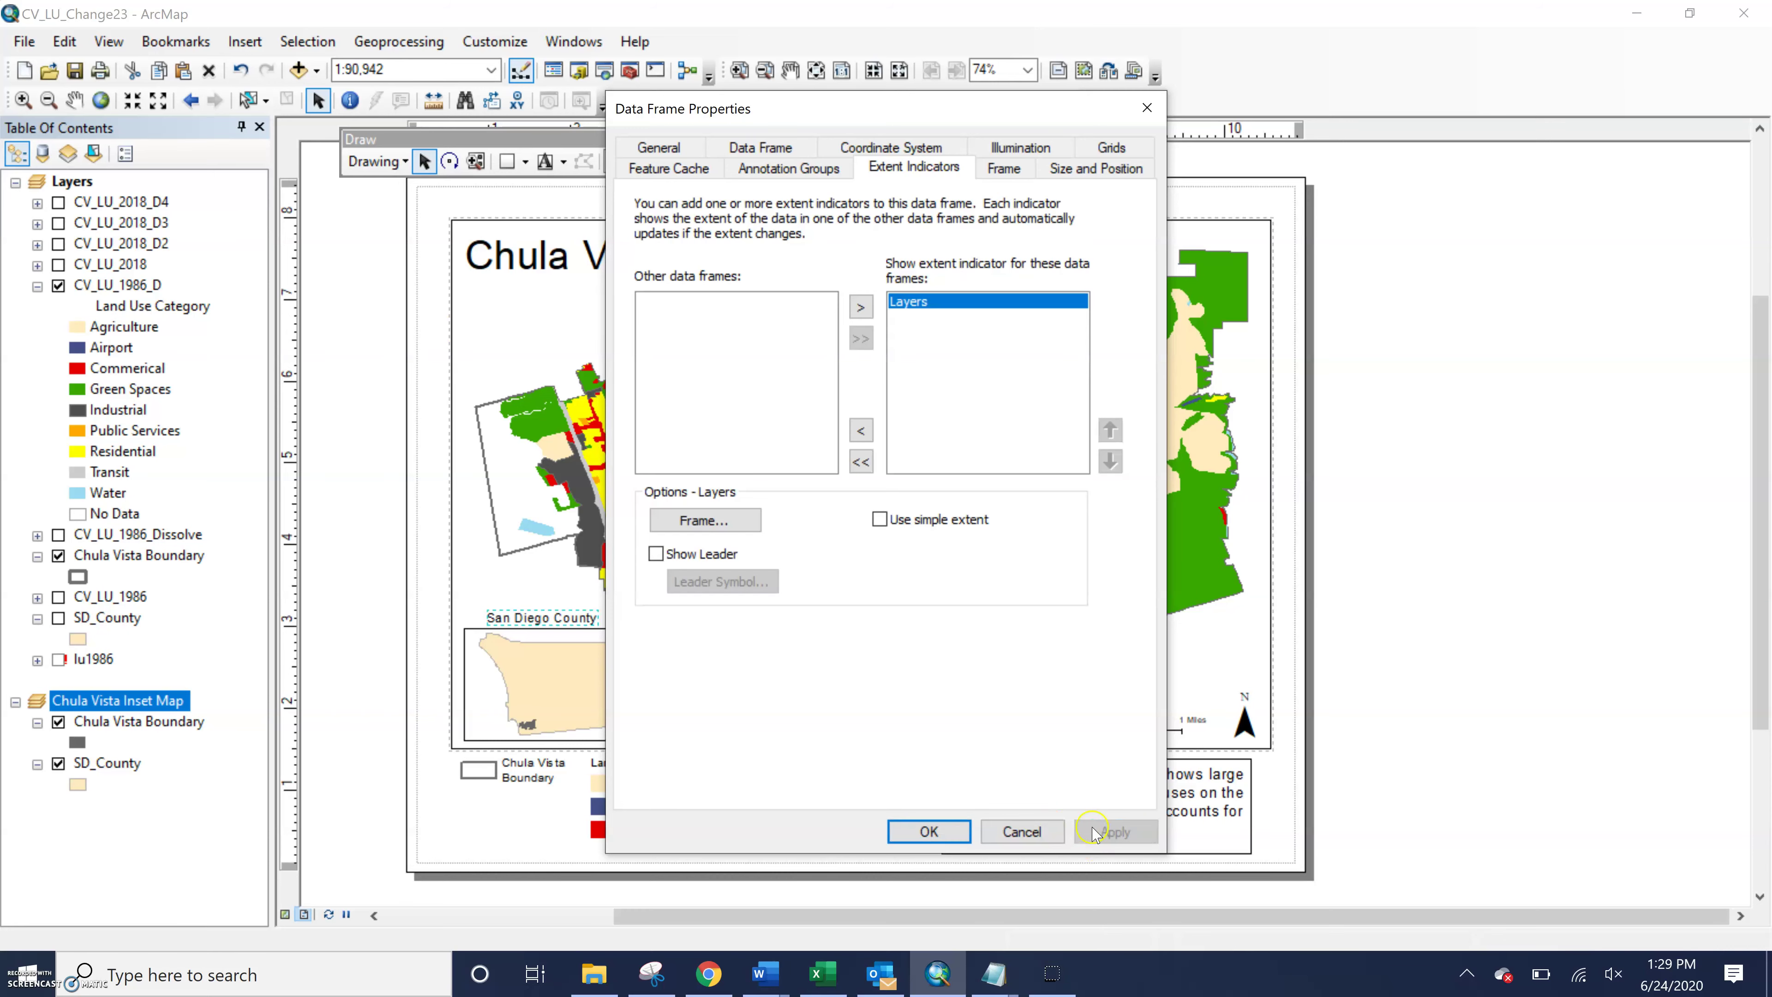
Try the simple extent option for the Layers extent indicator and apply it to the inset map
left_click_drag(860, 105, 1485, 123)
left_click(536, 716)
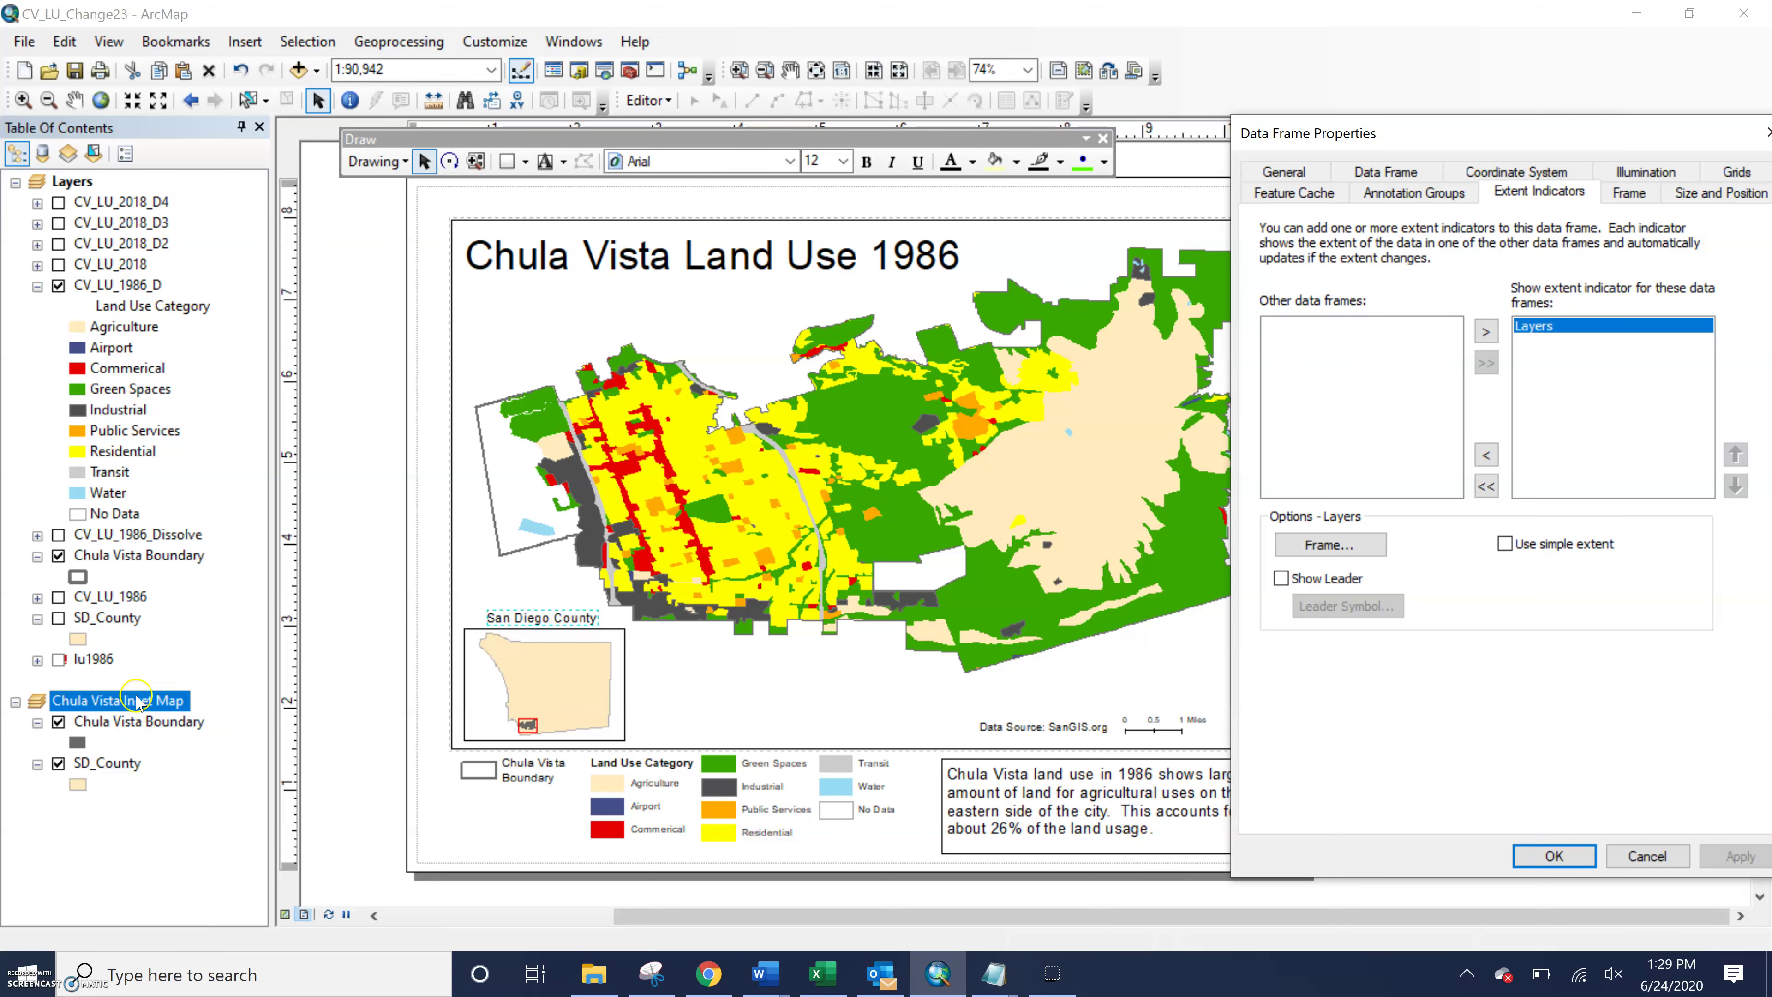
left_click_drag(1452, 133, 1264, 148)
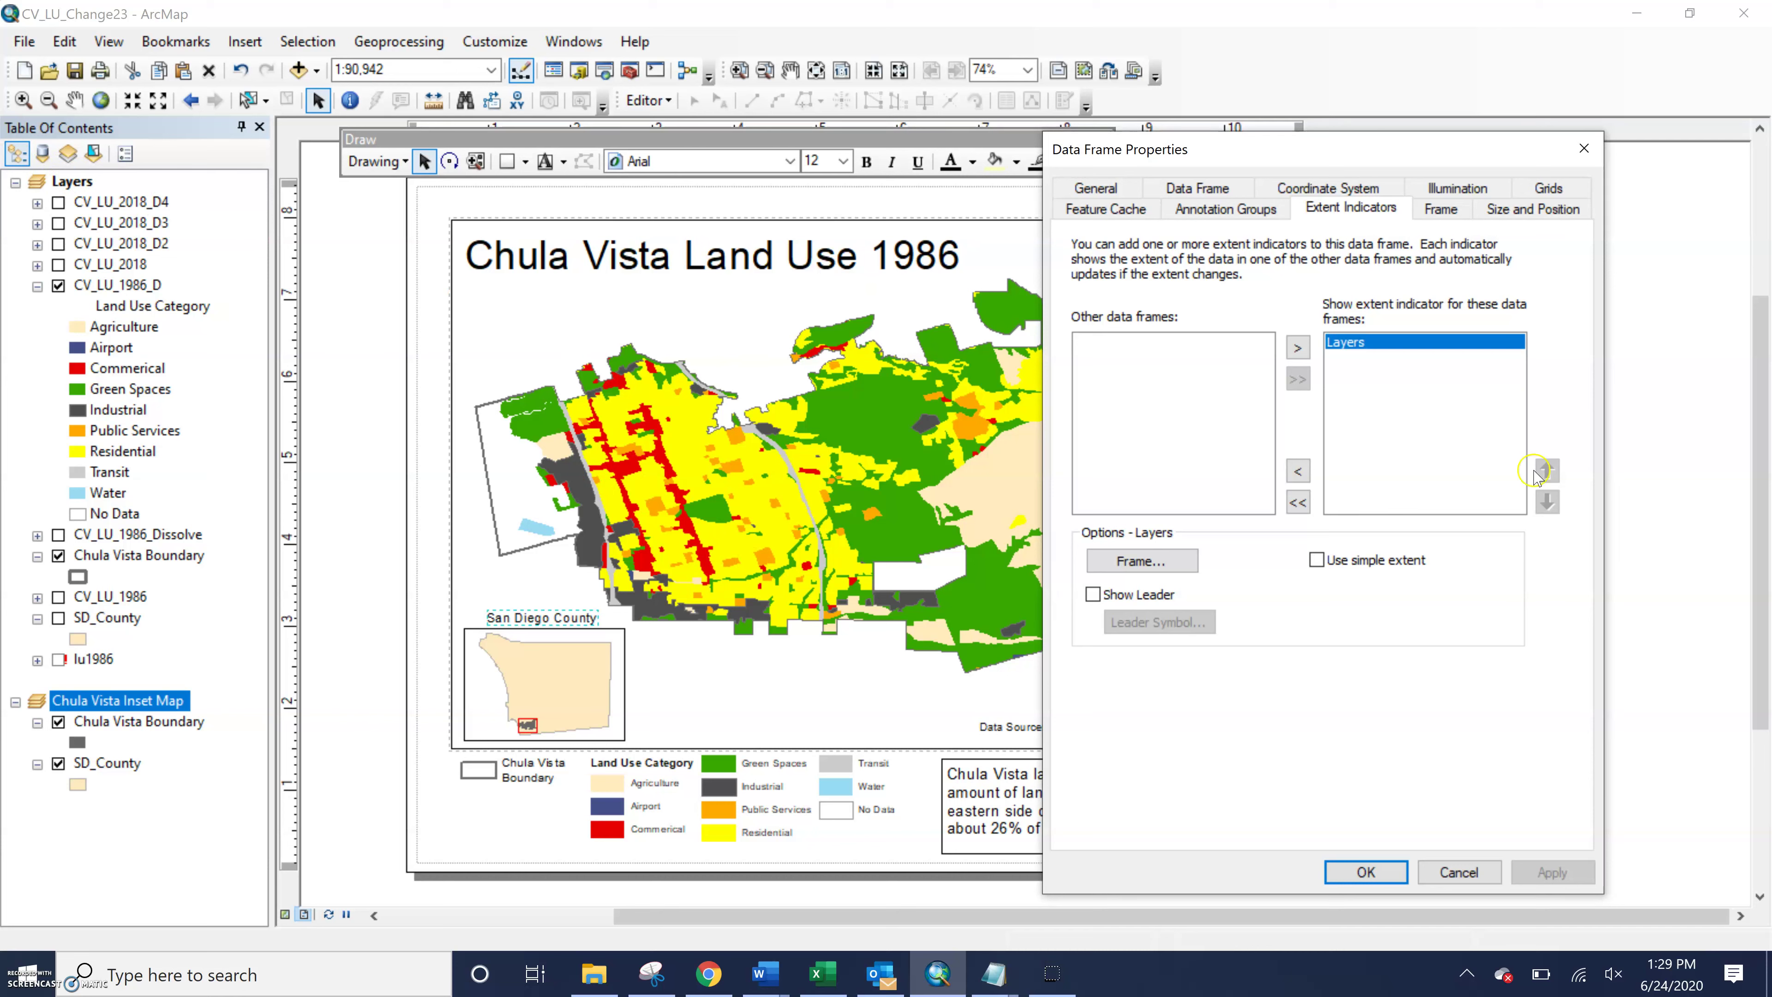
left_click(1318, 560)
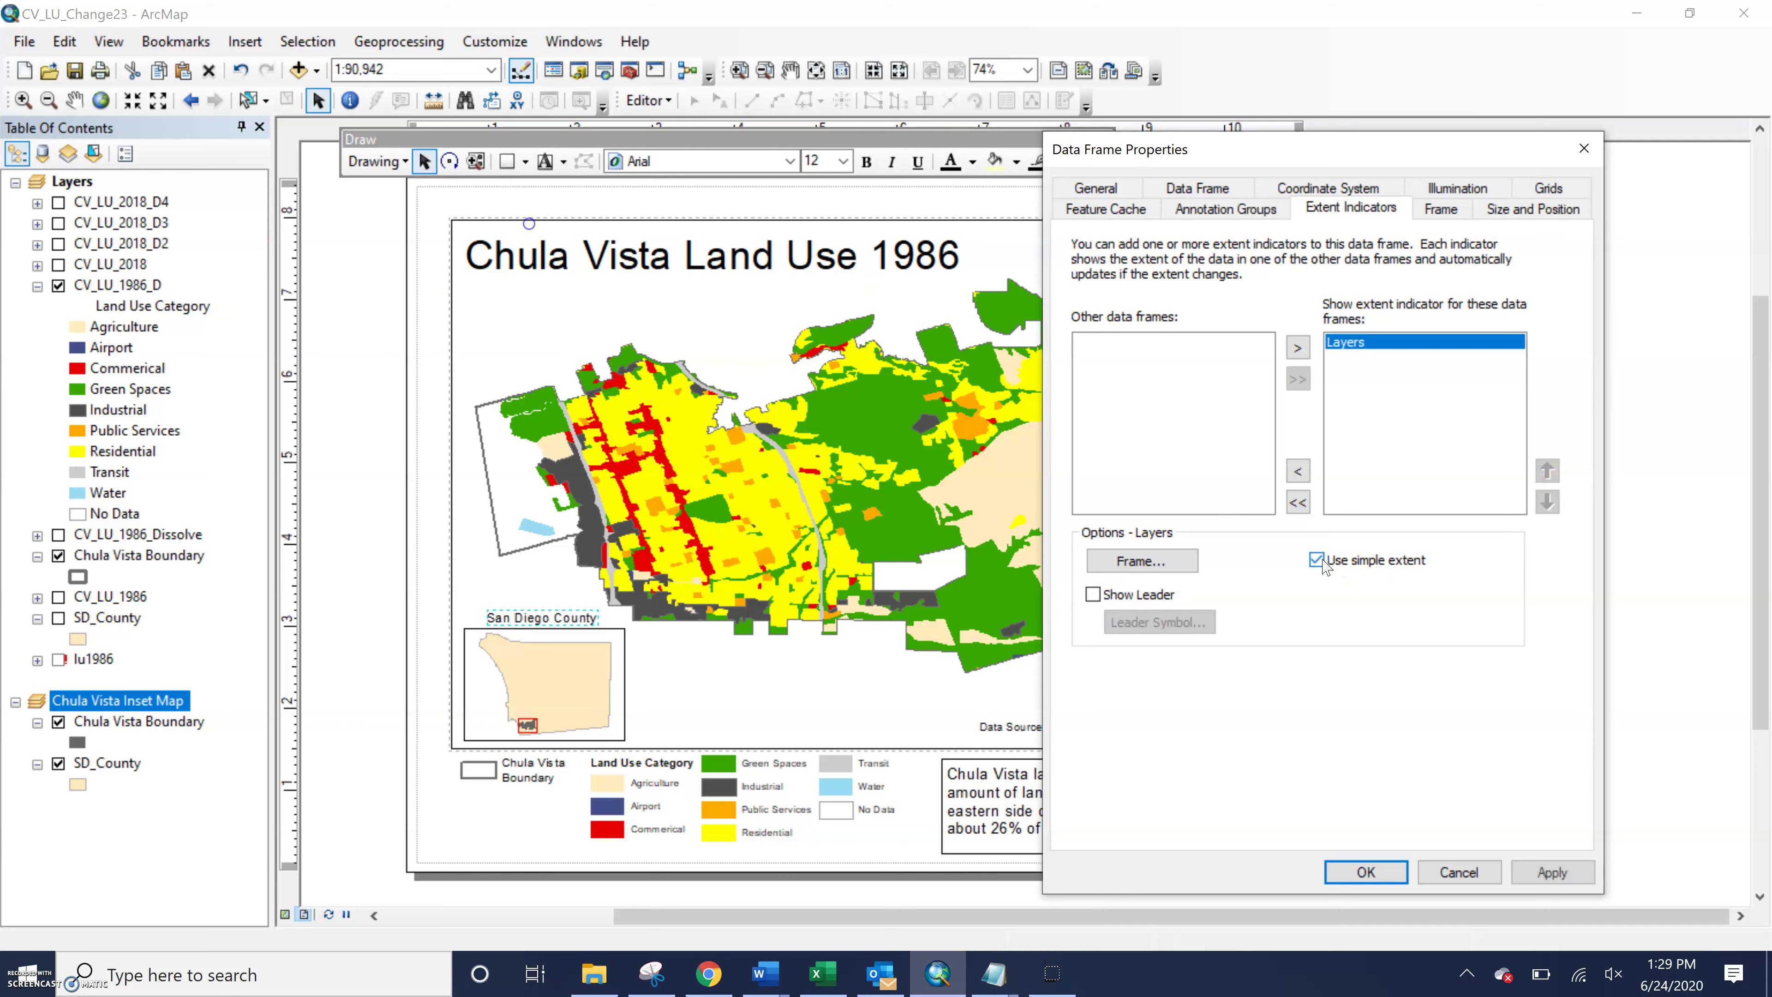
left_click(1552, 873)
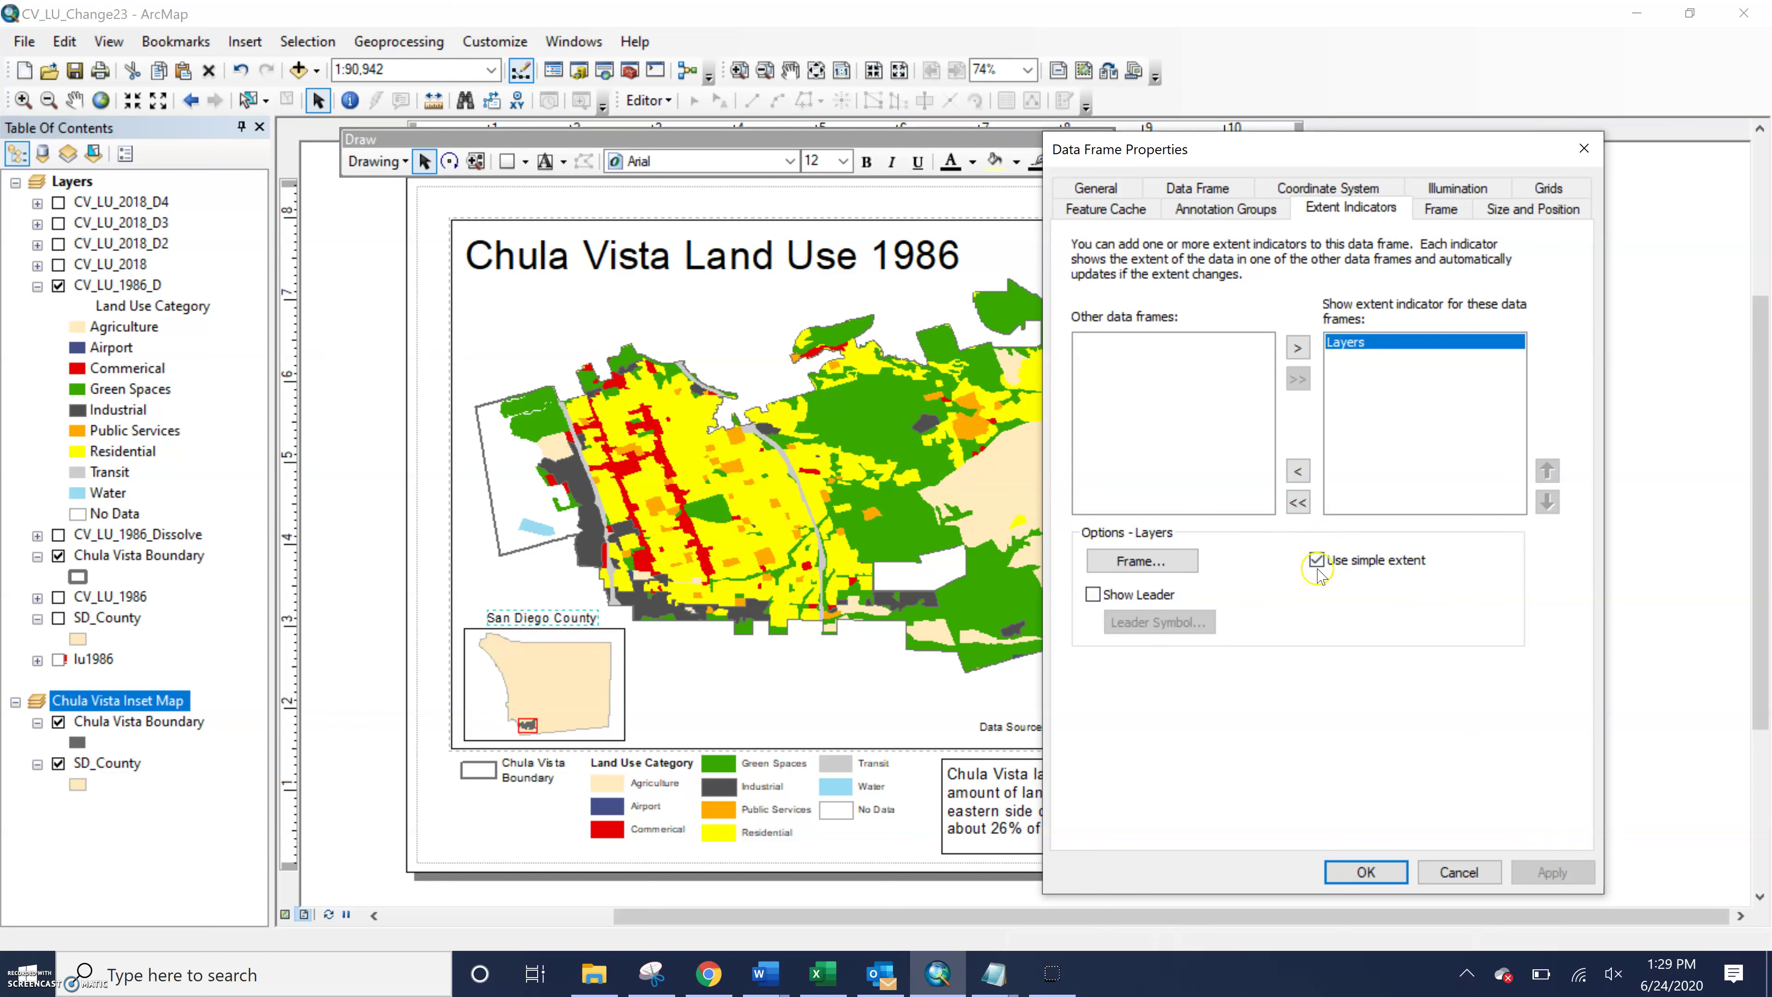
Turn off the simple extent option and show a leader for the Layers extent indicator on the inset map
left_click(1316, 564)
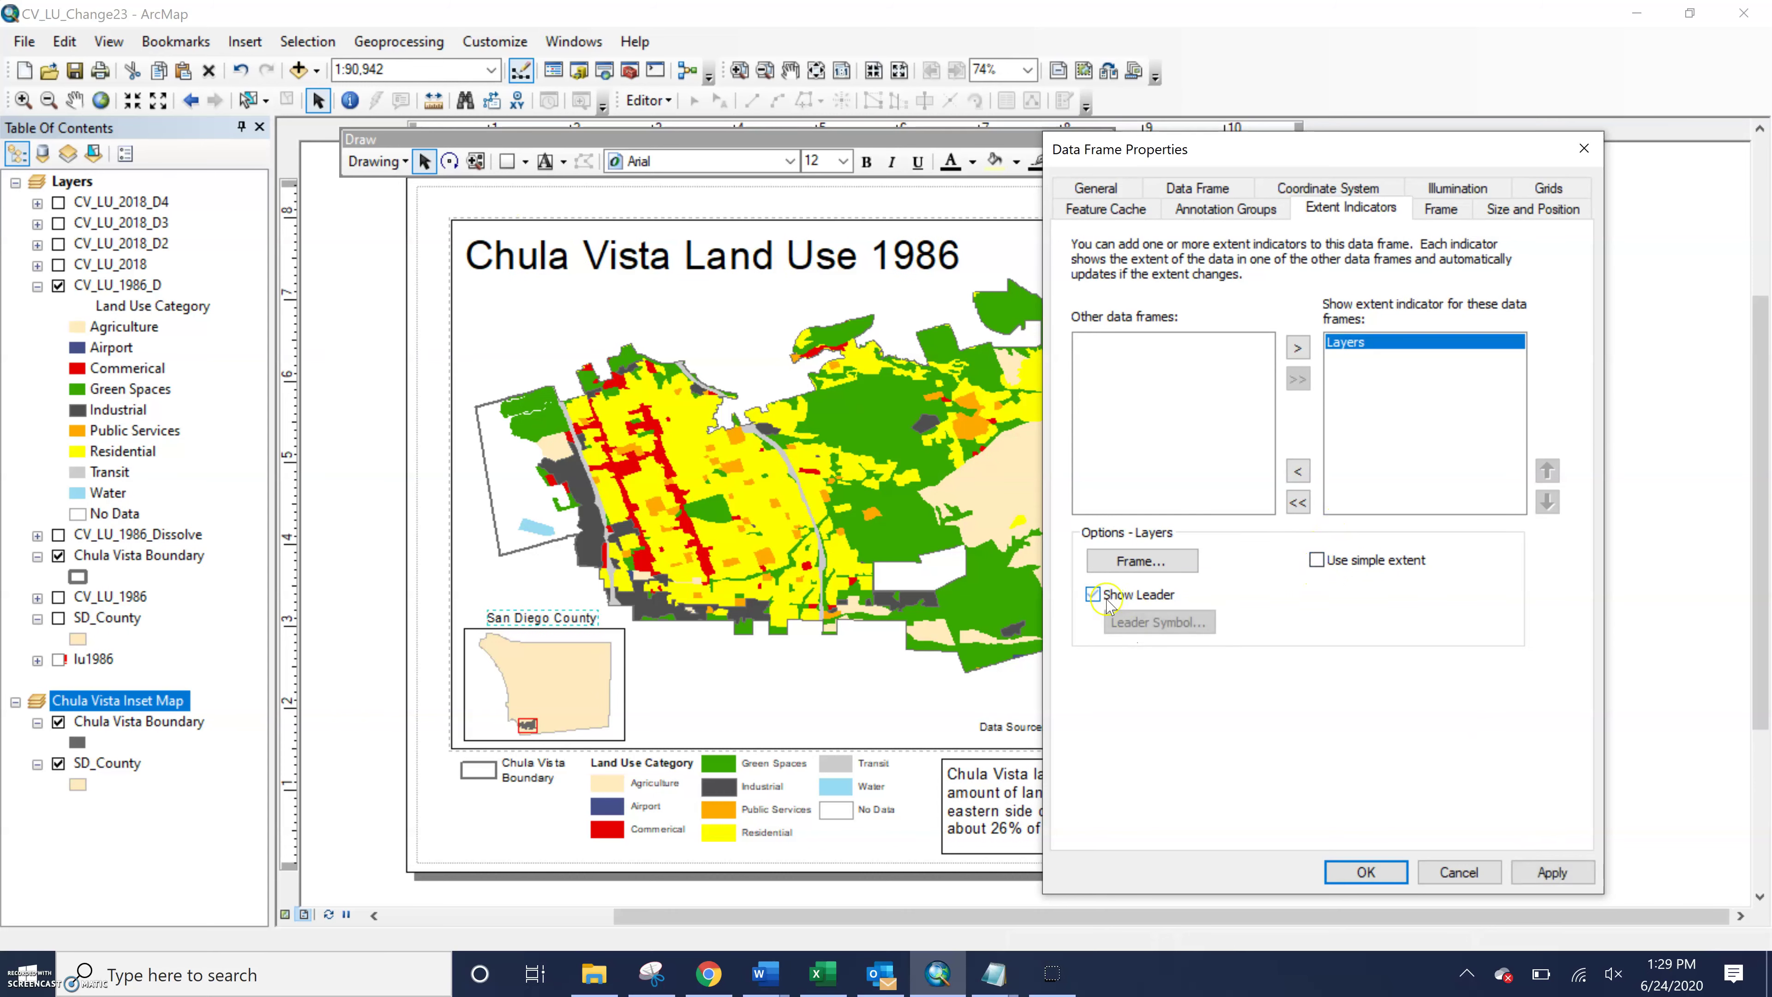
left_click(1546, 872)
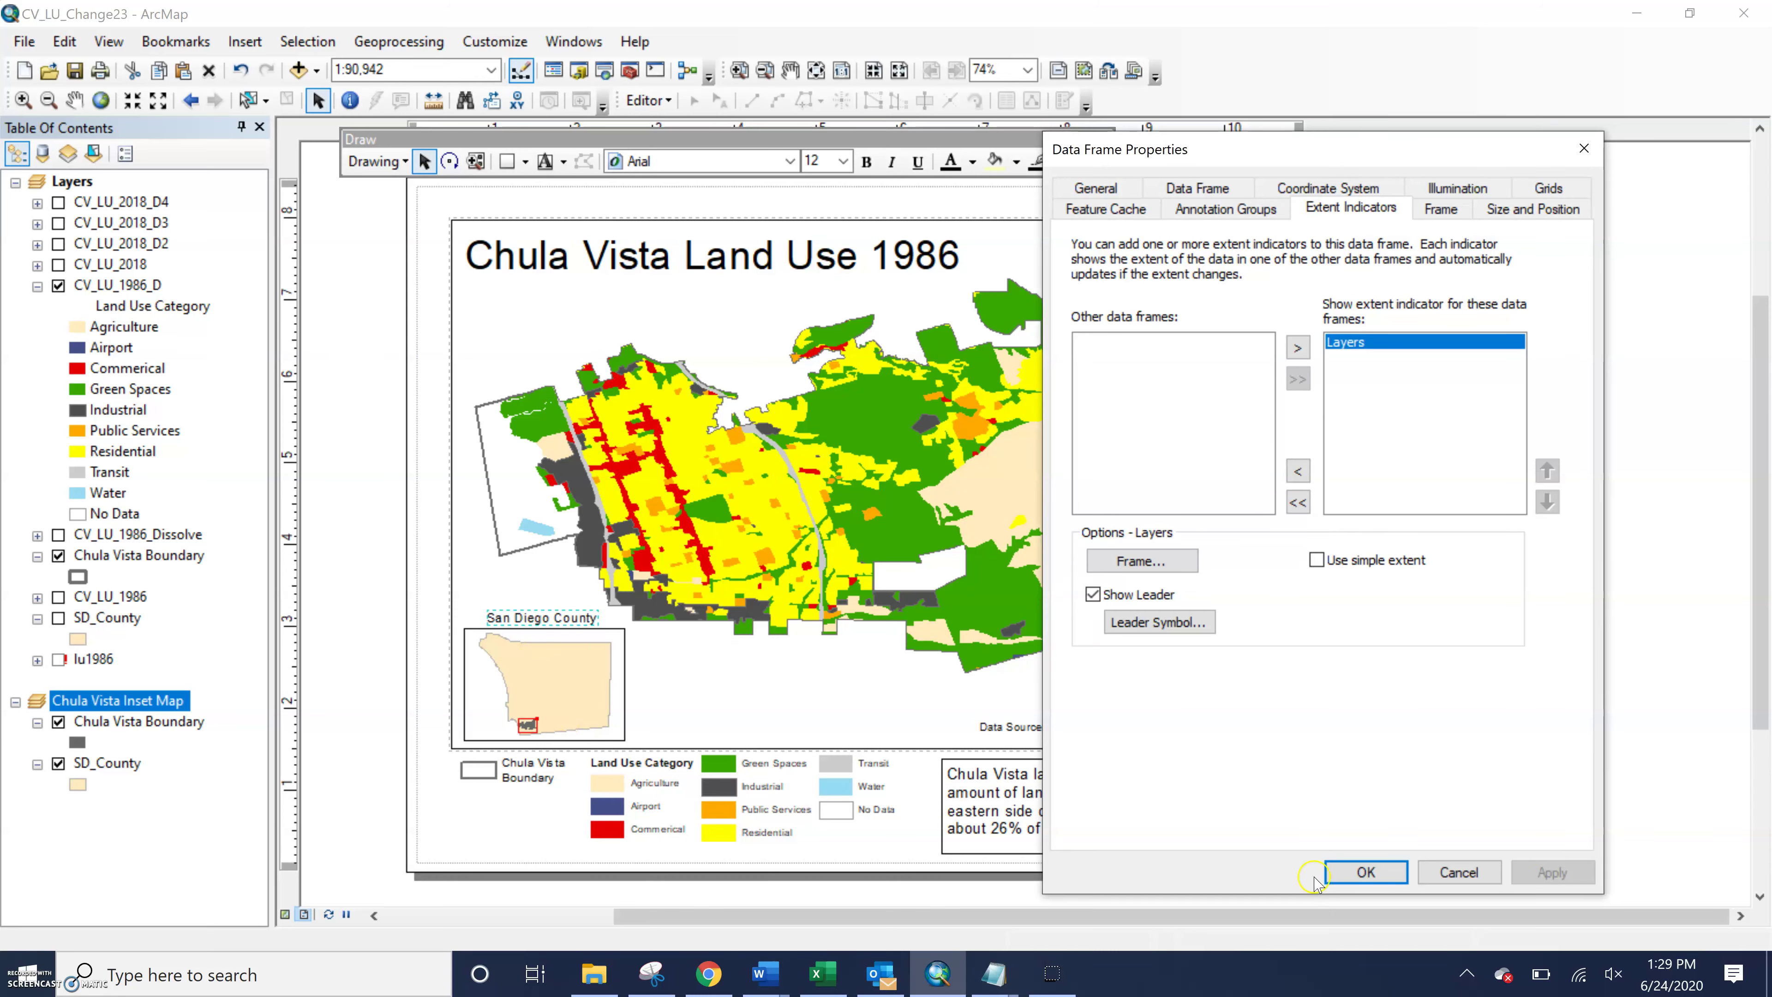
left_click(1365, 871)
Move the inset map off the page to check its leader line, and return it beneath the San Diego County label
left_click_drag(558, 672, 347, 553)
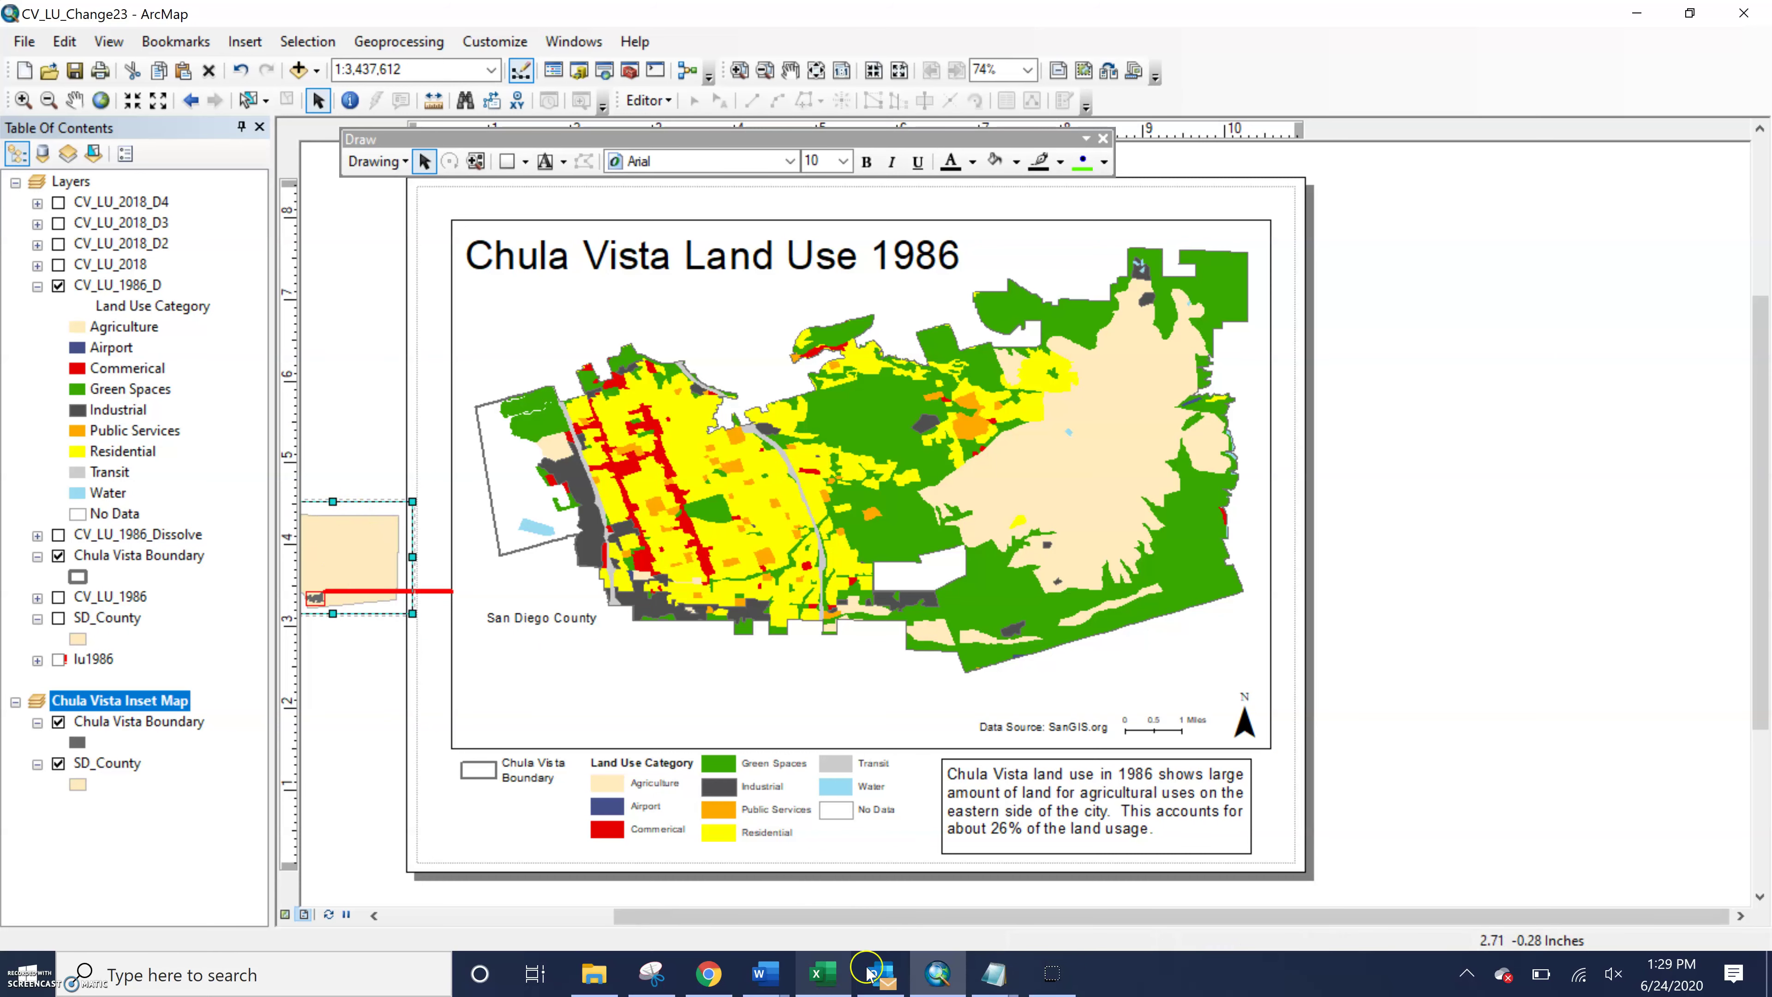
left_click_drag(850, 916, 702, 919)
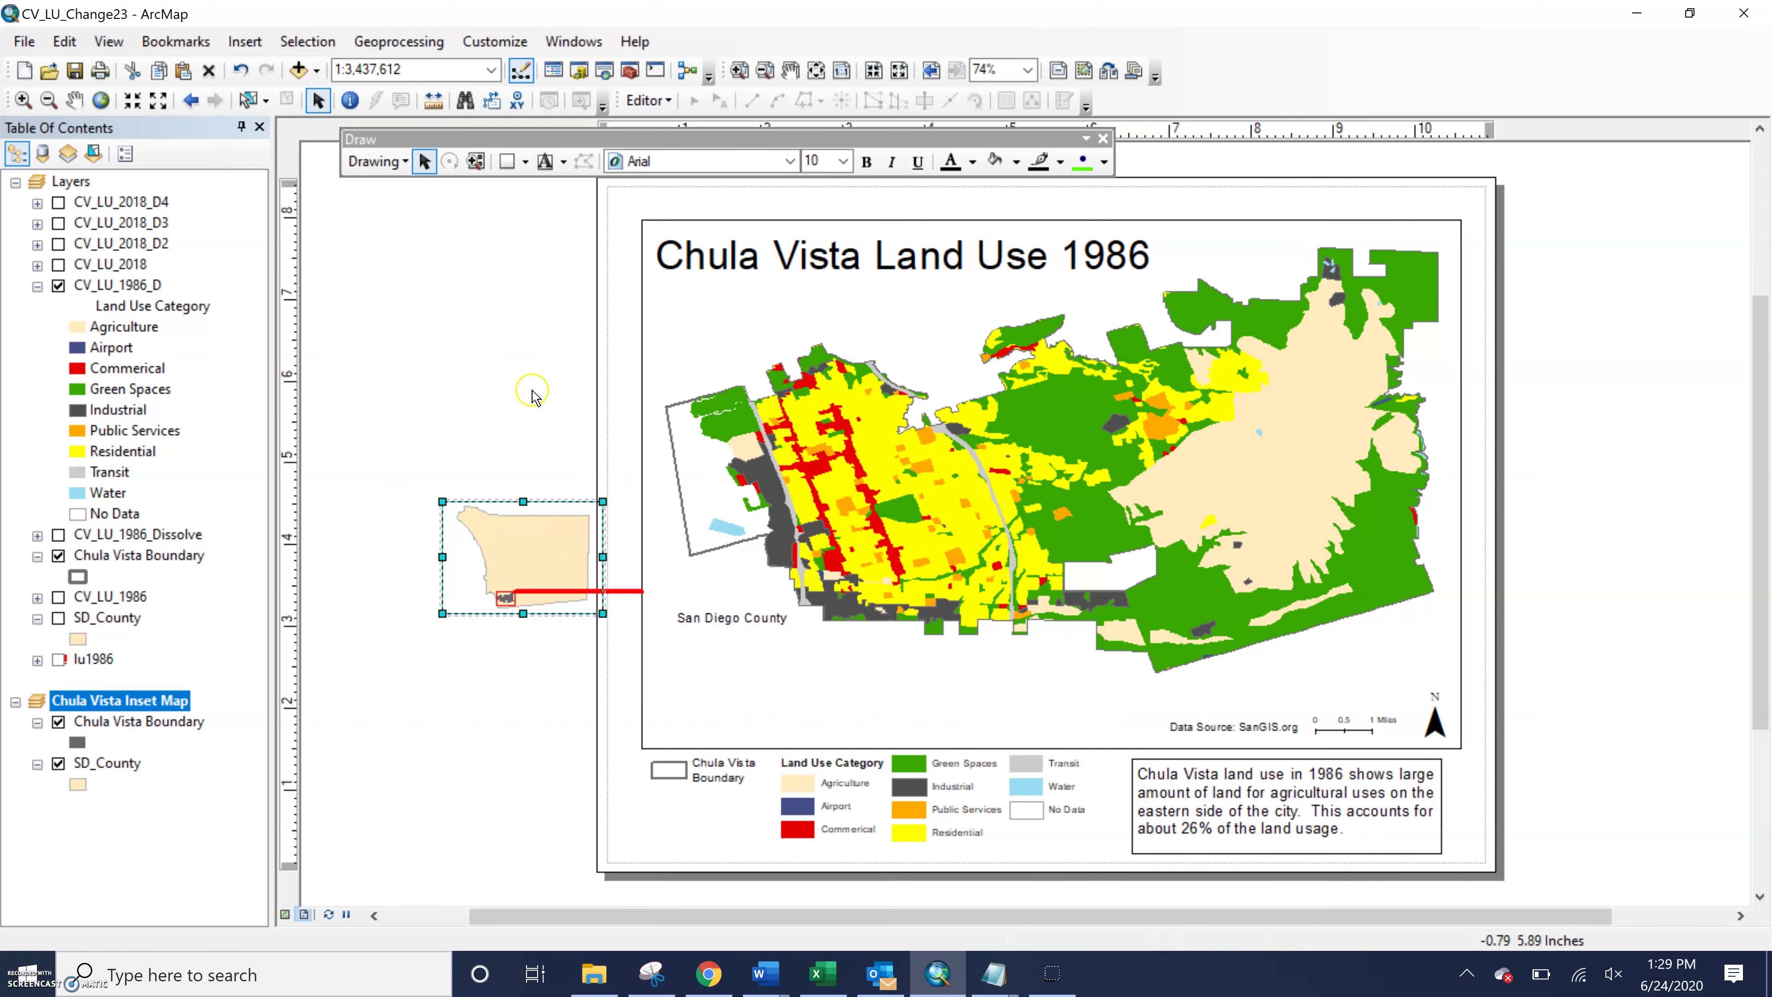
left_click_drag(527, 564, 740, 689)
double_click(766, 697)
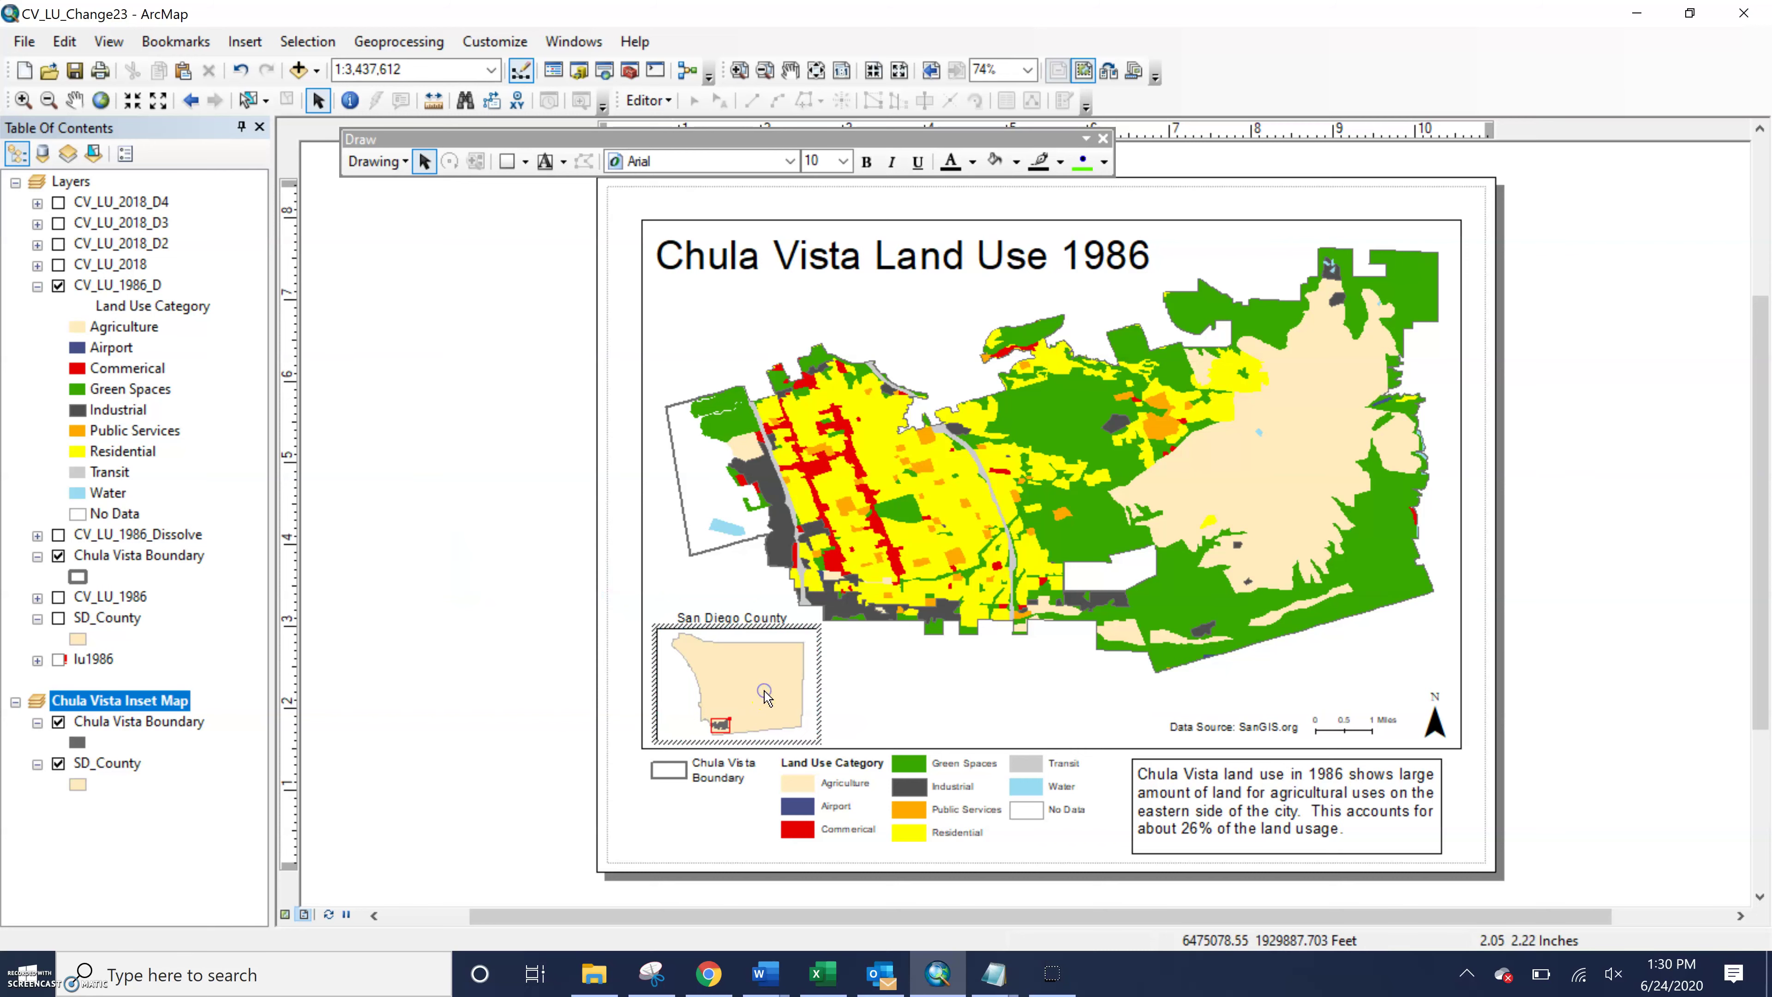
right_click(766, 695)
left_click(580, 671)
right_click(713, 696)
key("Escape")
left_click(963, 723)
left_click(962, 723)
Reopen the inset map's data frame properties and turn off the leader for the Layers extent indicator
right_click(781, 681)
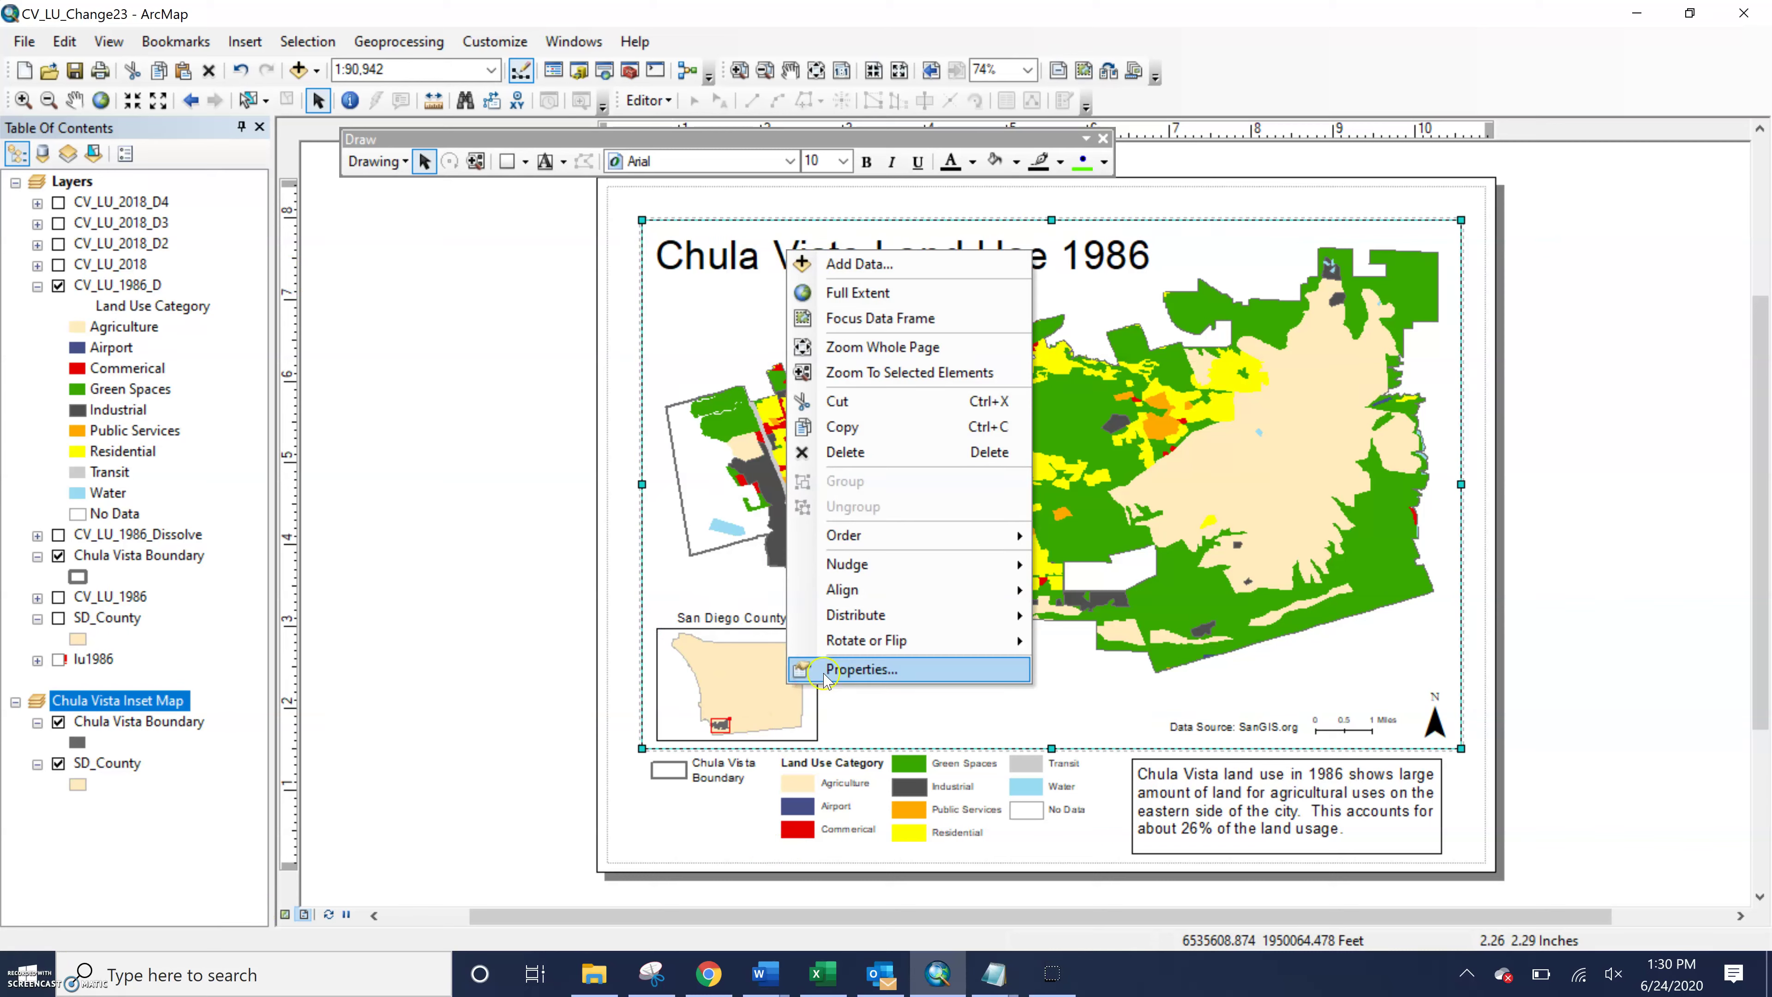
left_click(795, 665)
left_click(775, 711)
right_click(778, 694)
key("Escape")
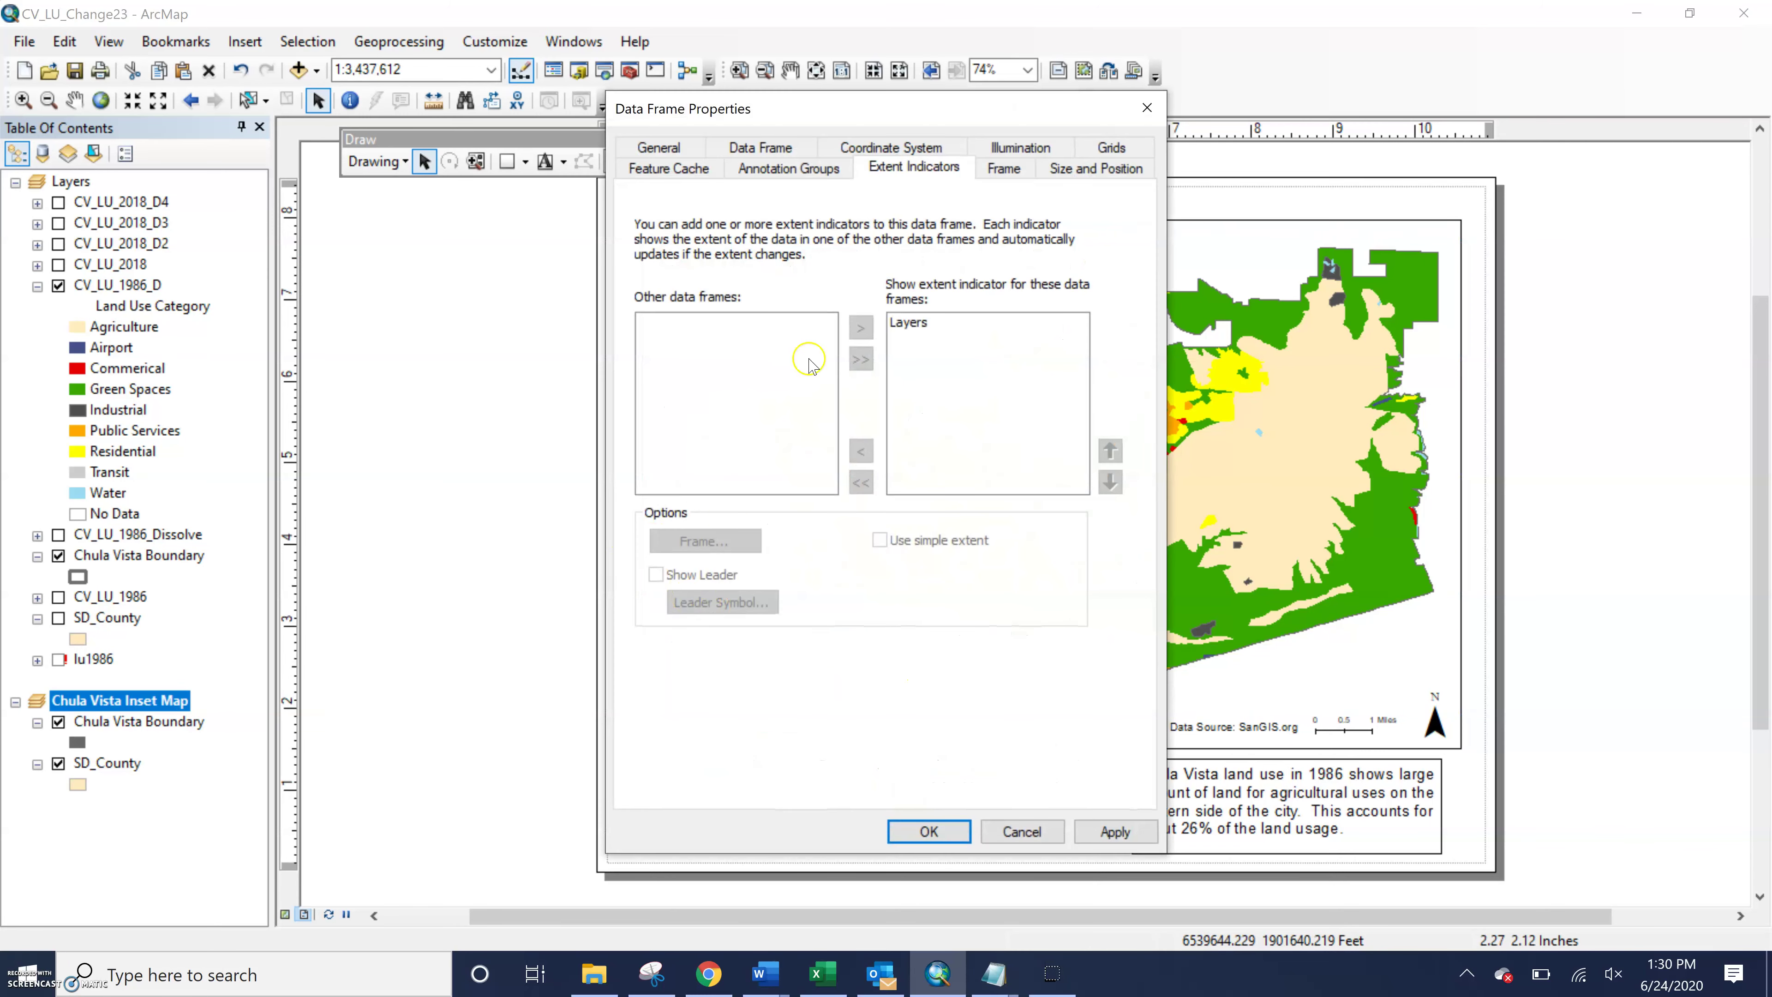
left_click(928, 322)
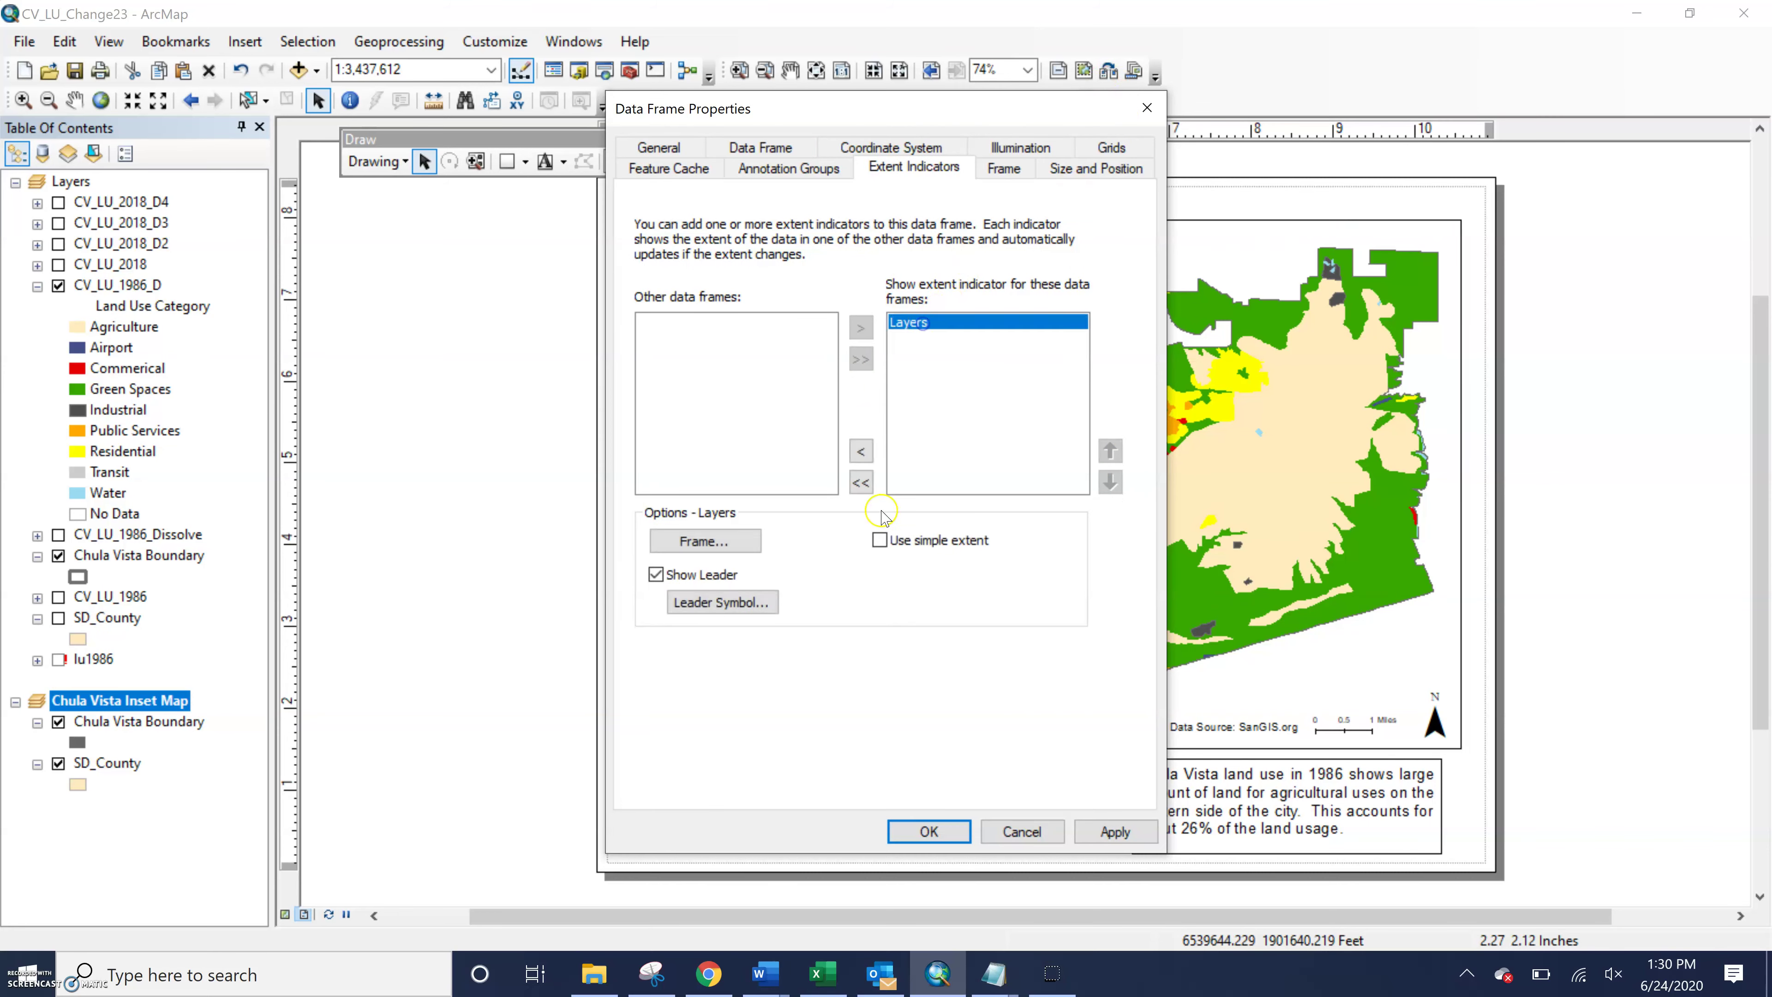
left_click(655, 574)
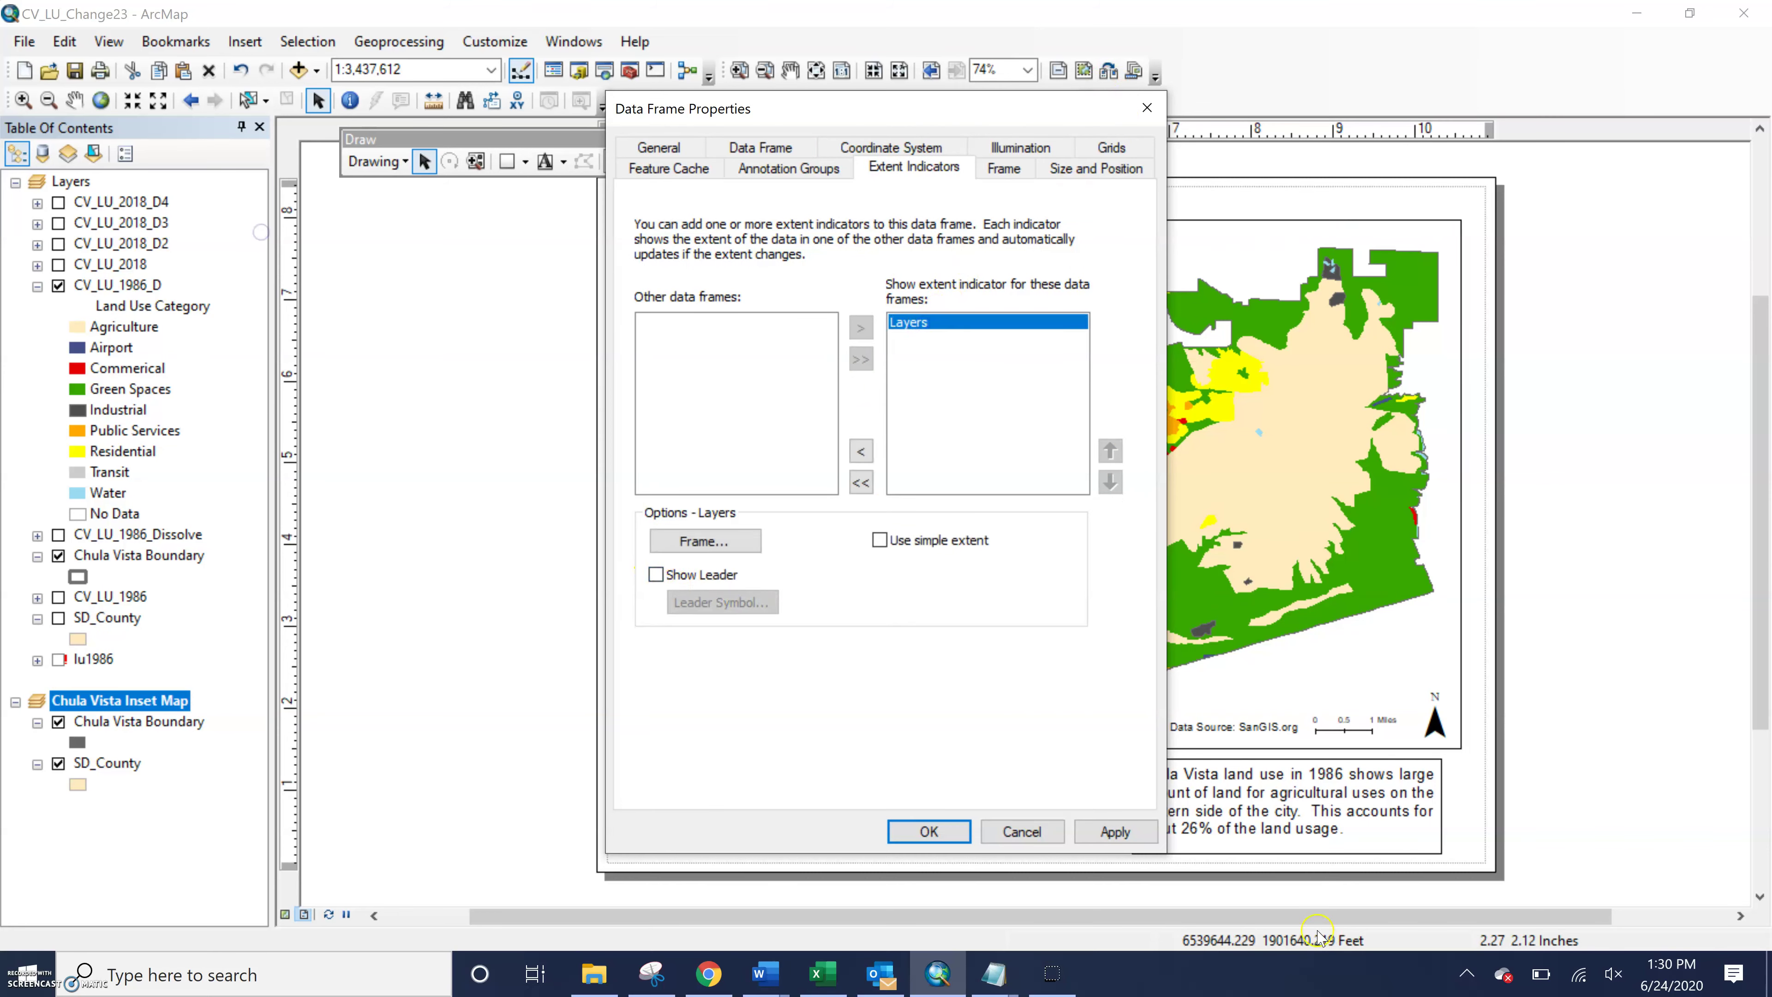
left_click(1135, 837)
left_click(920, 831)
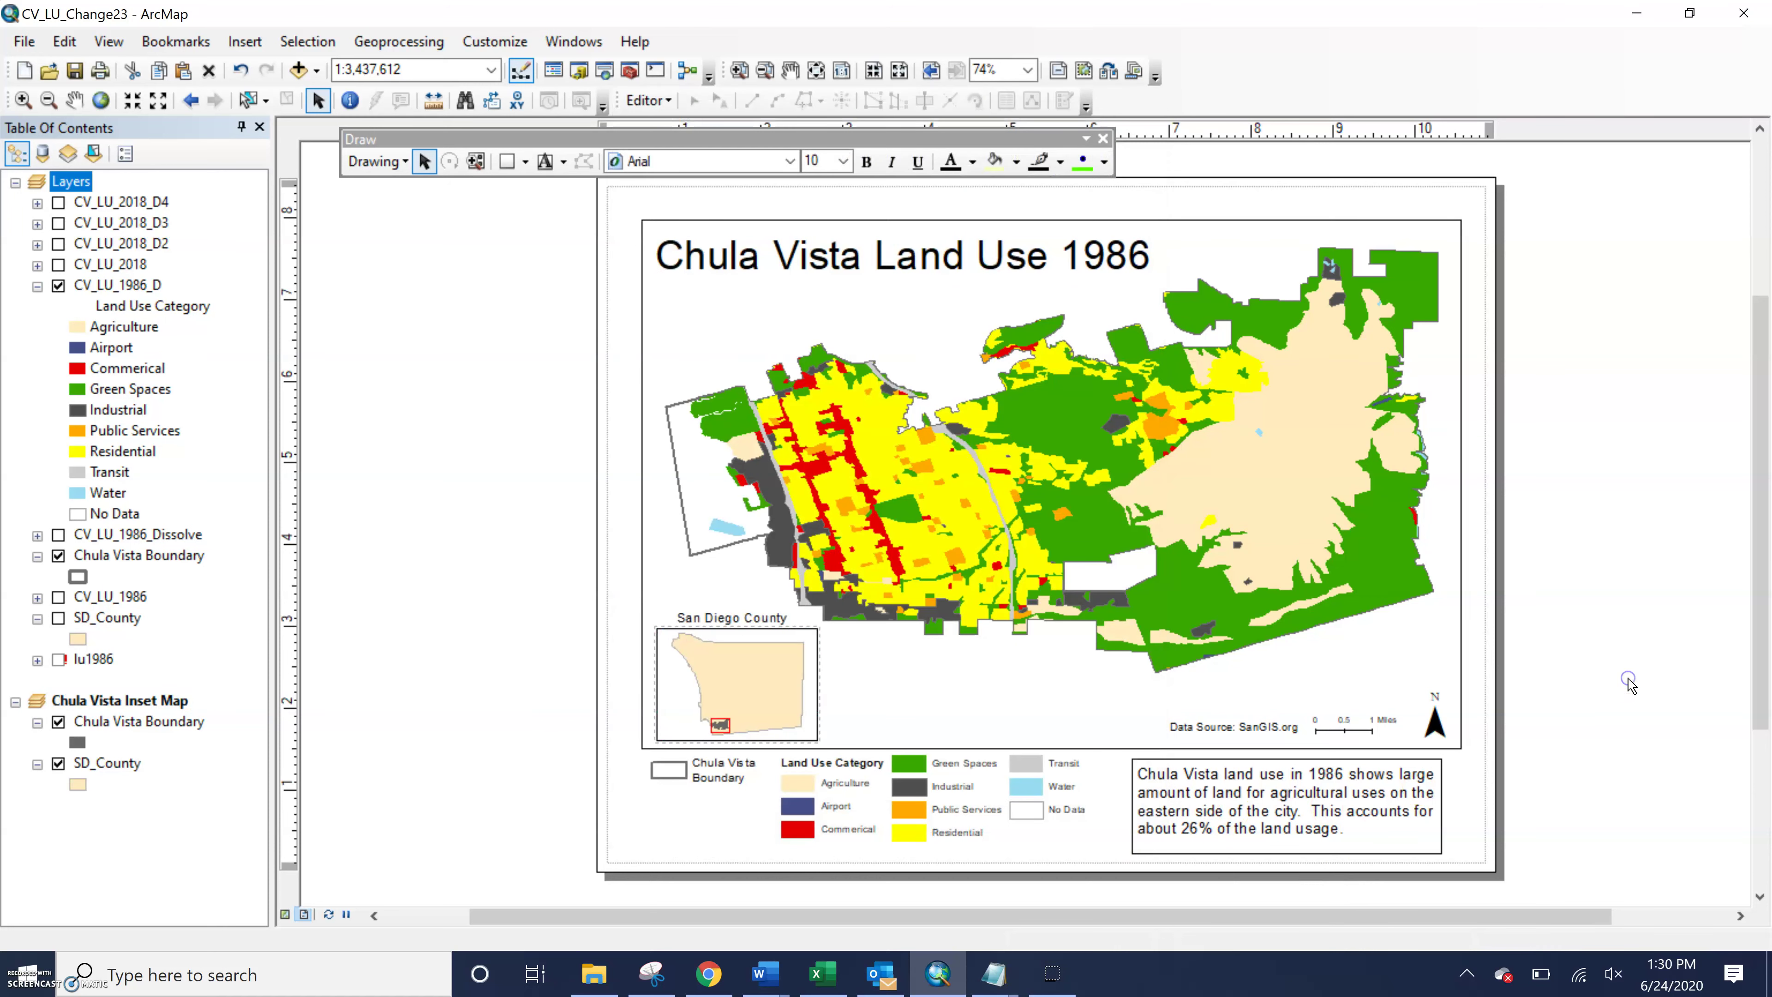
Examine the map export settings and available file types, and close them without exporting
left_click(14, 39)
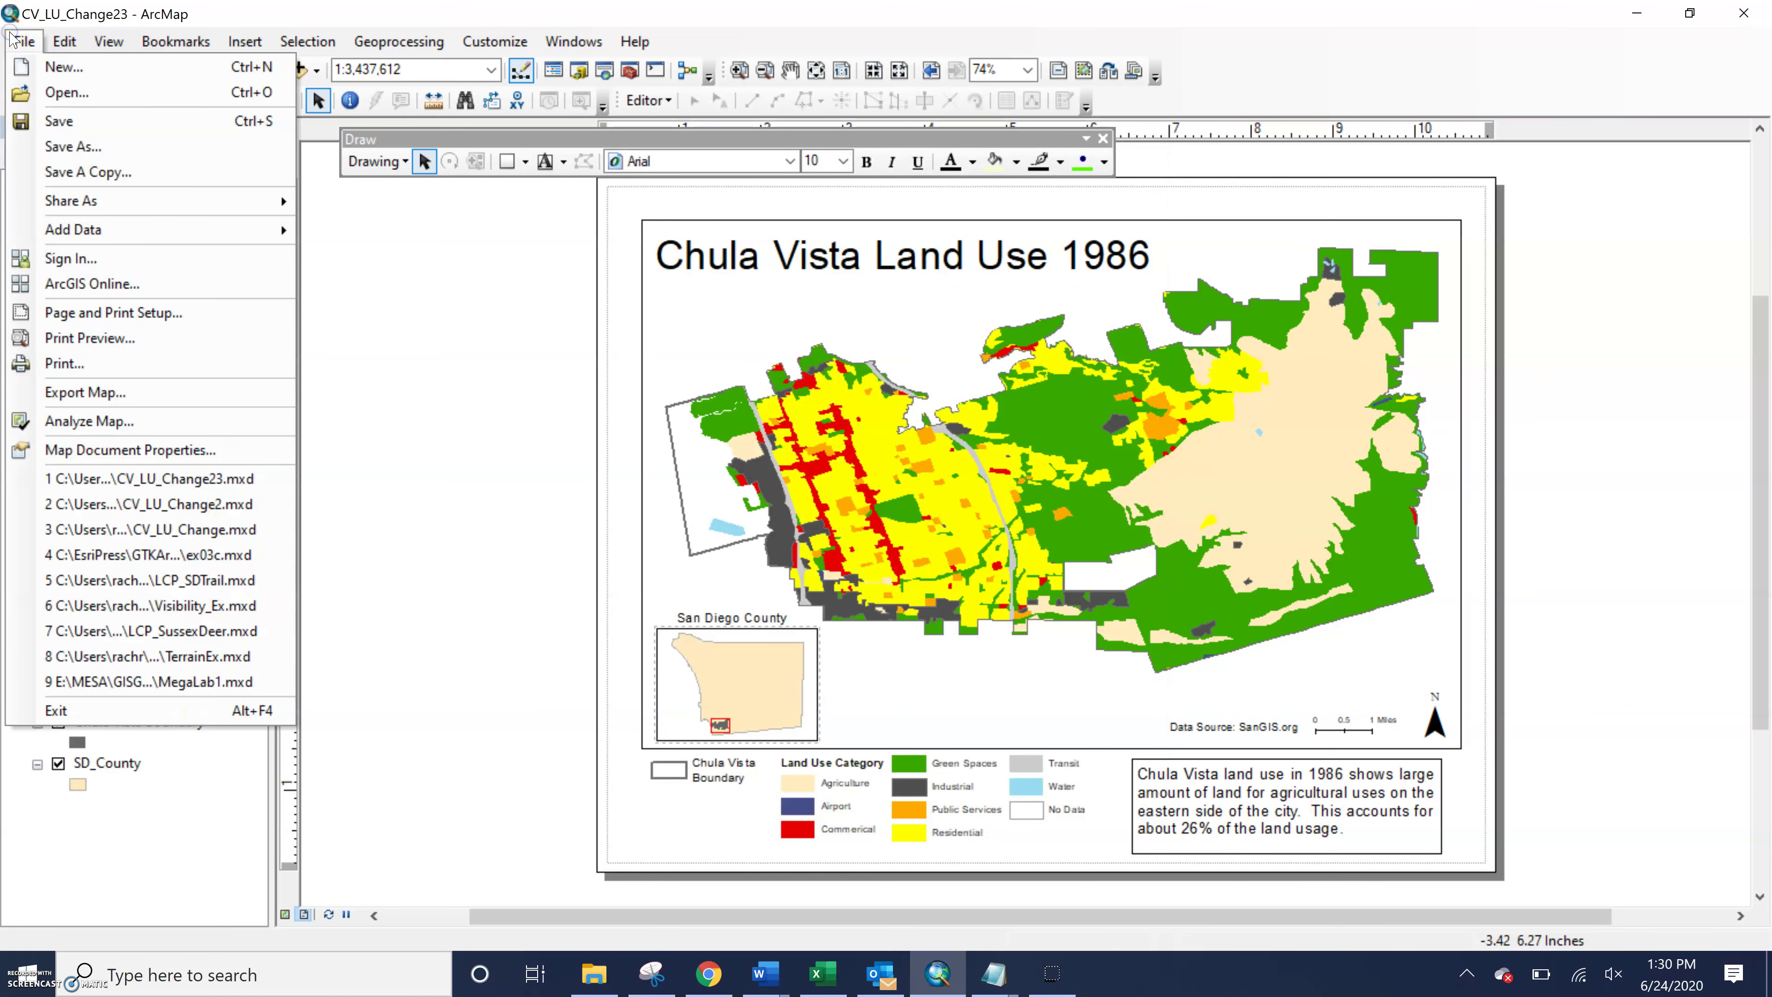
left_click(112, 394)
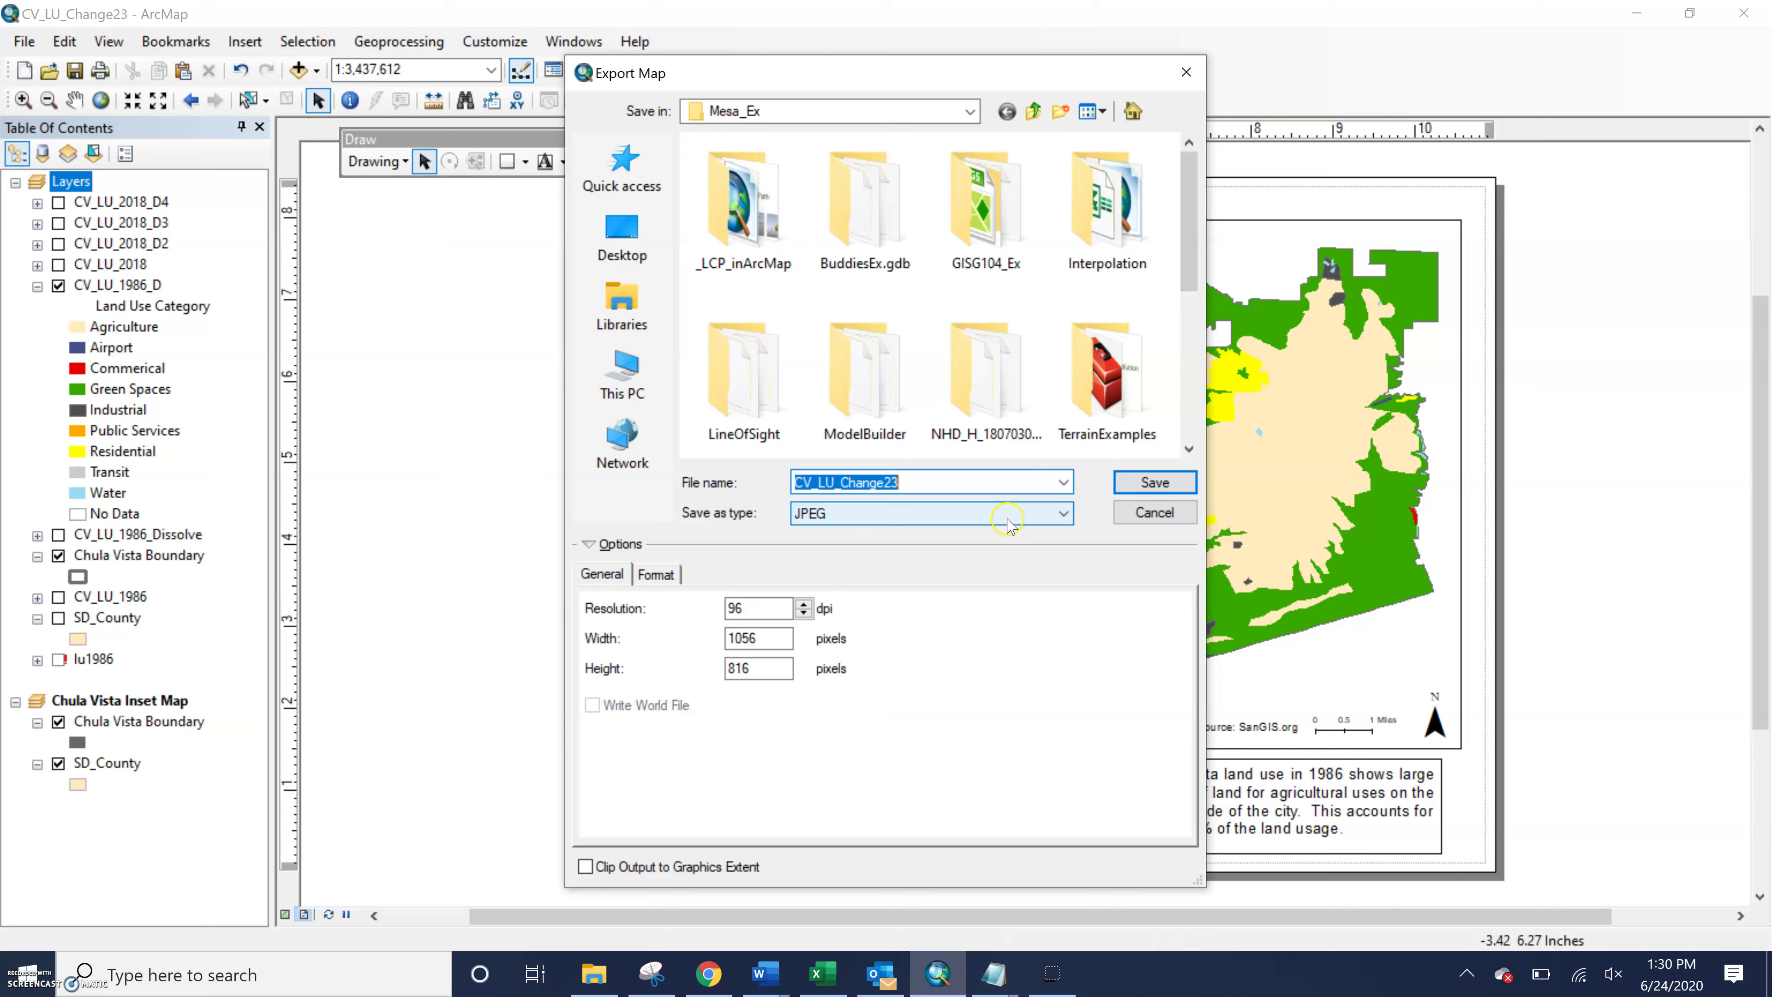
left_click(1006, 522)
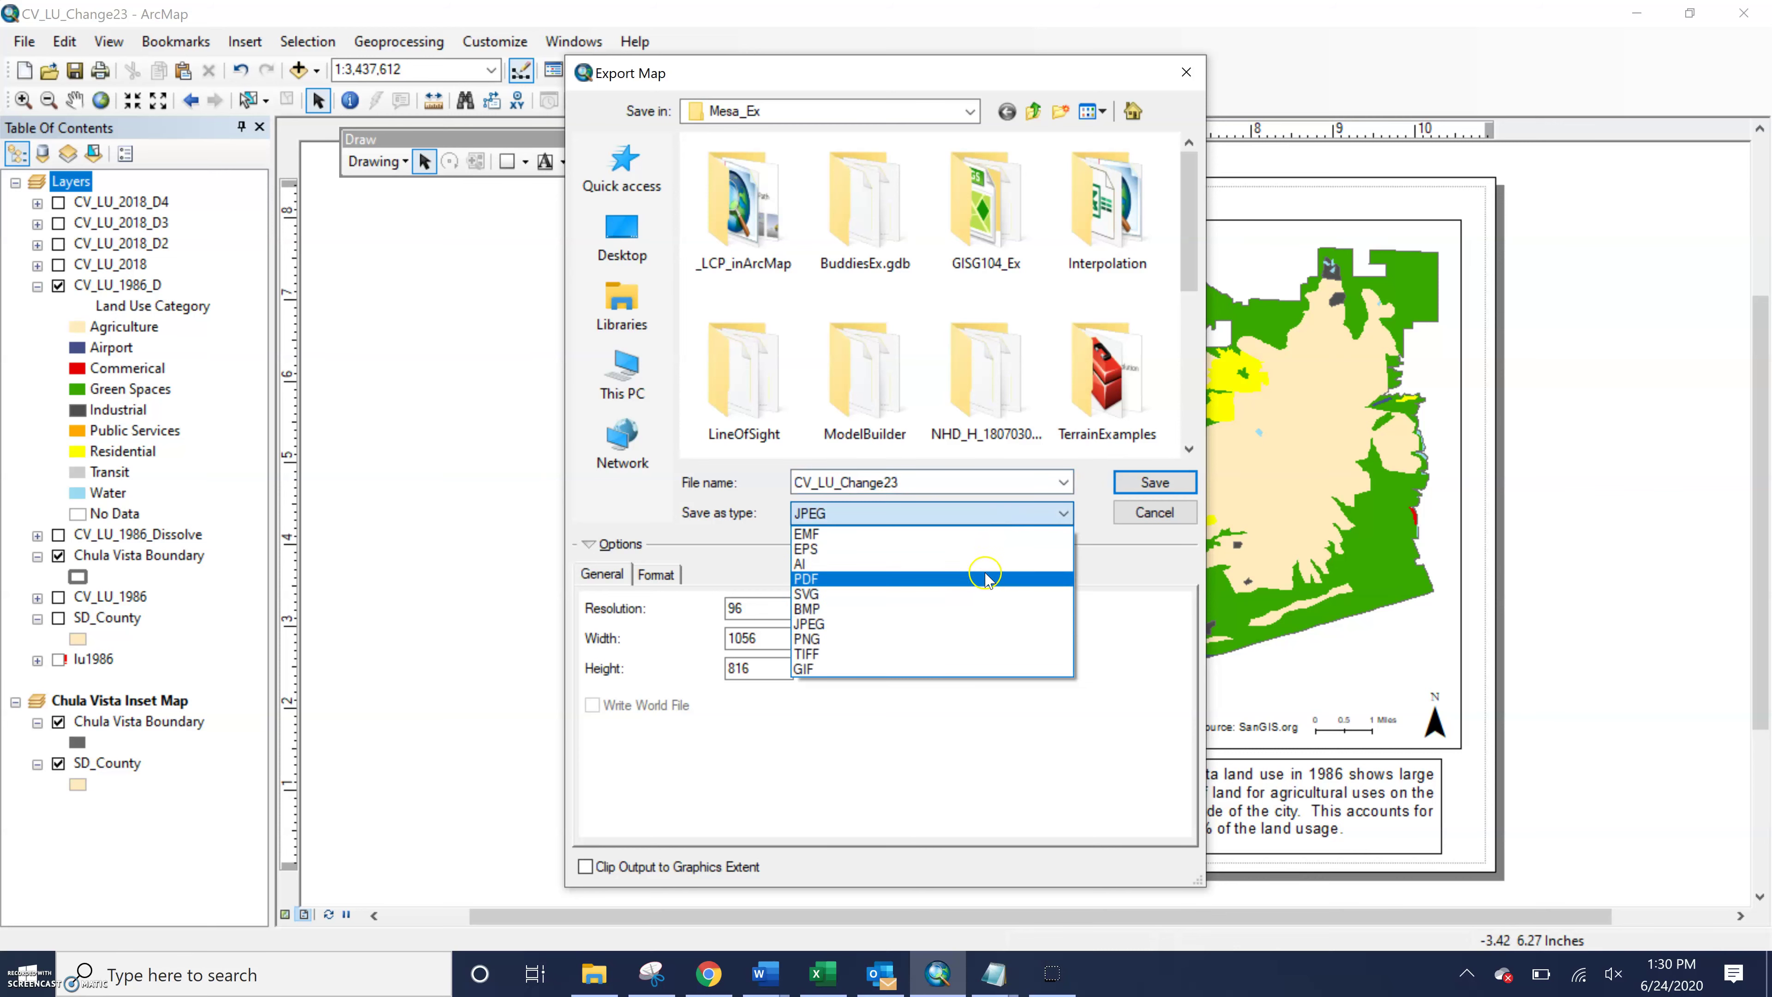
left_click(710, 553)
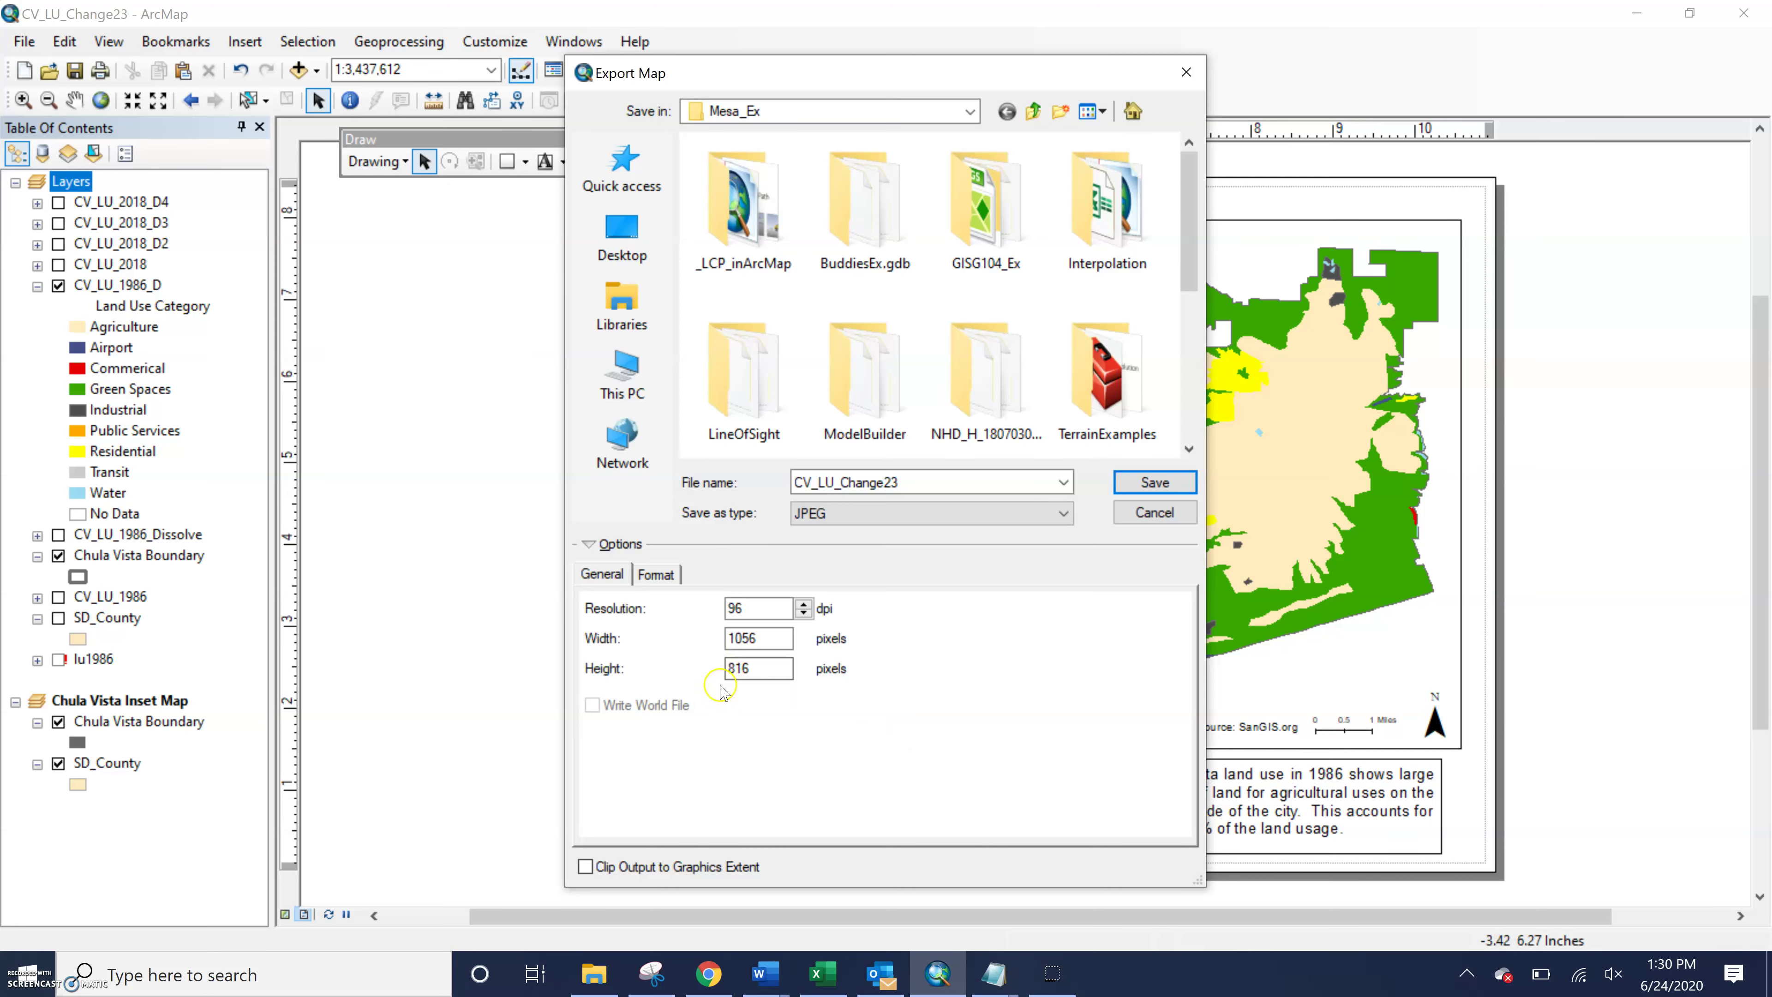
left_click(1186, 72)
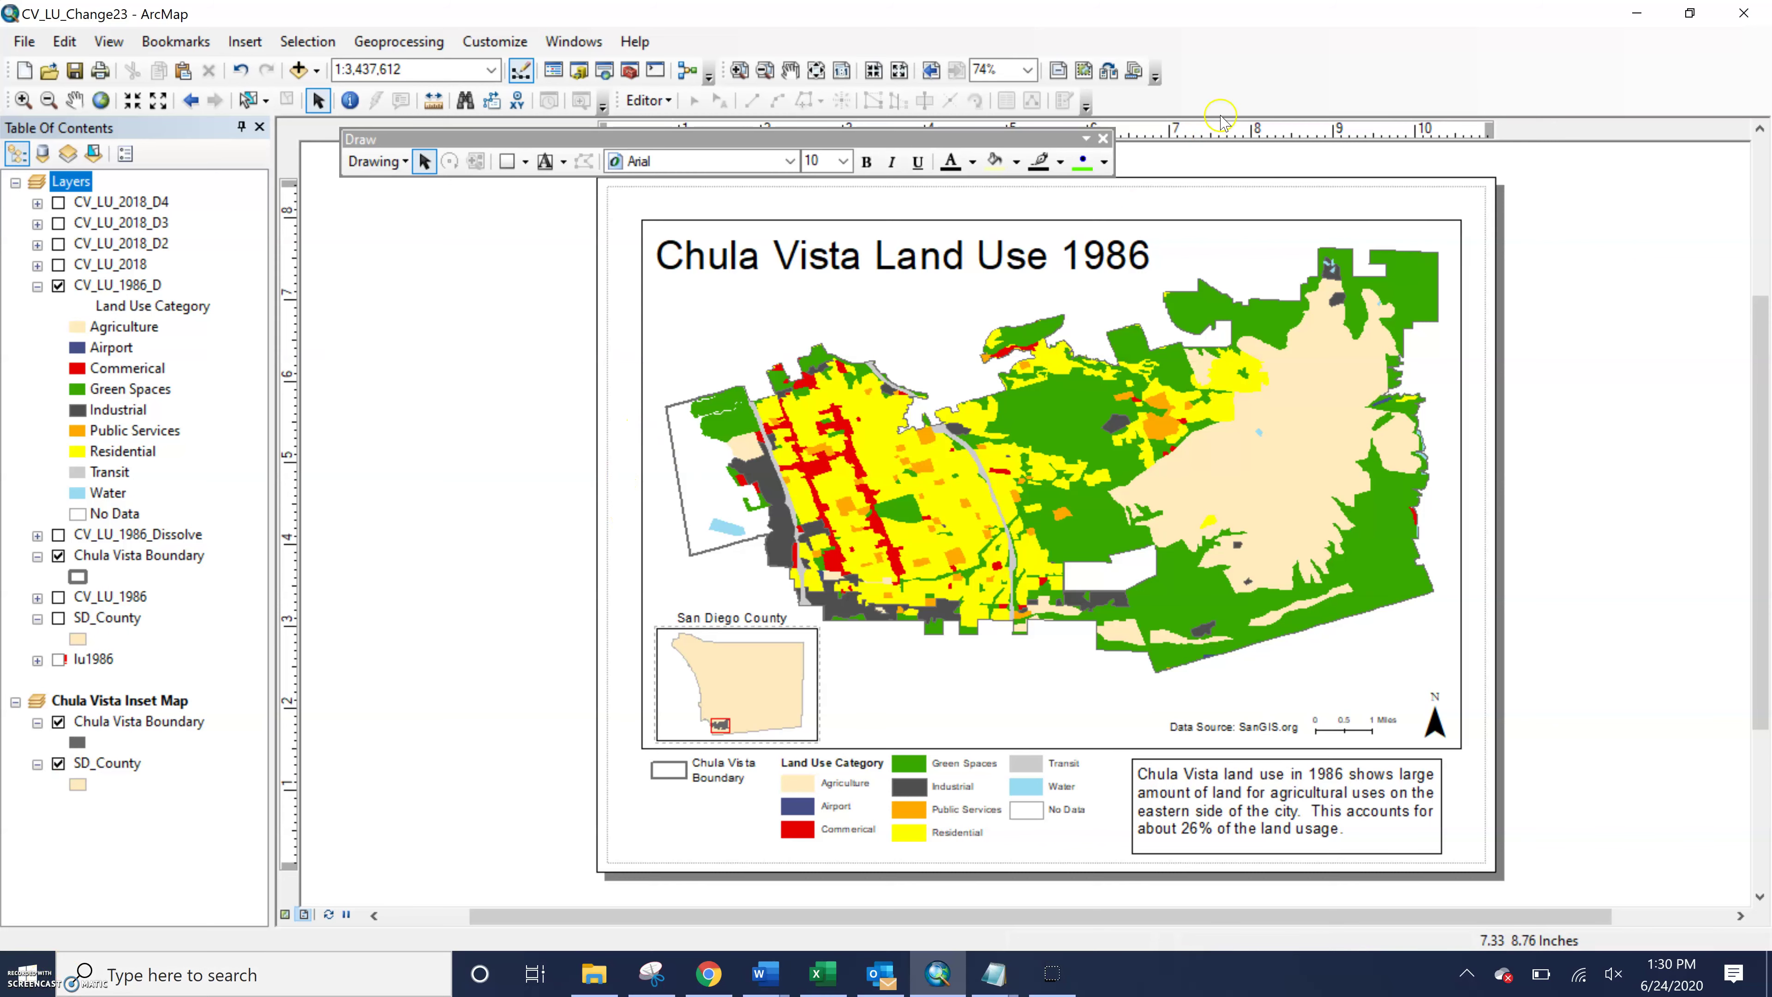
Dock the floating Draw toolbar alongside the other toolbars
left_click_drag(880, 147, 354, 57)
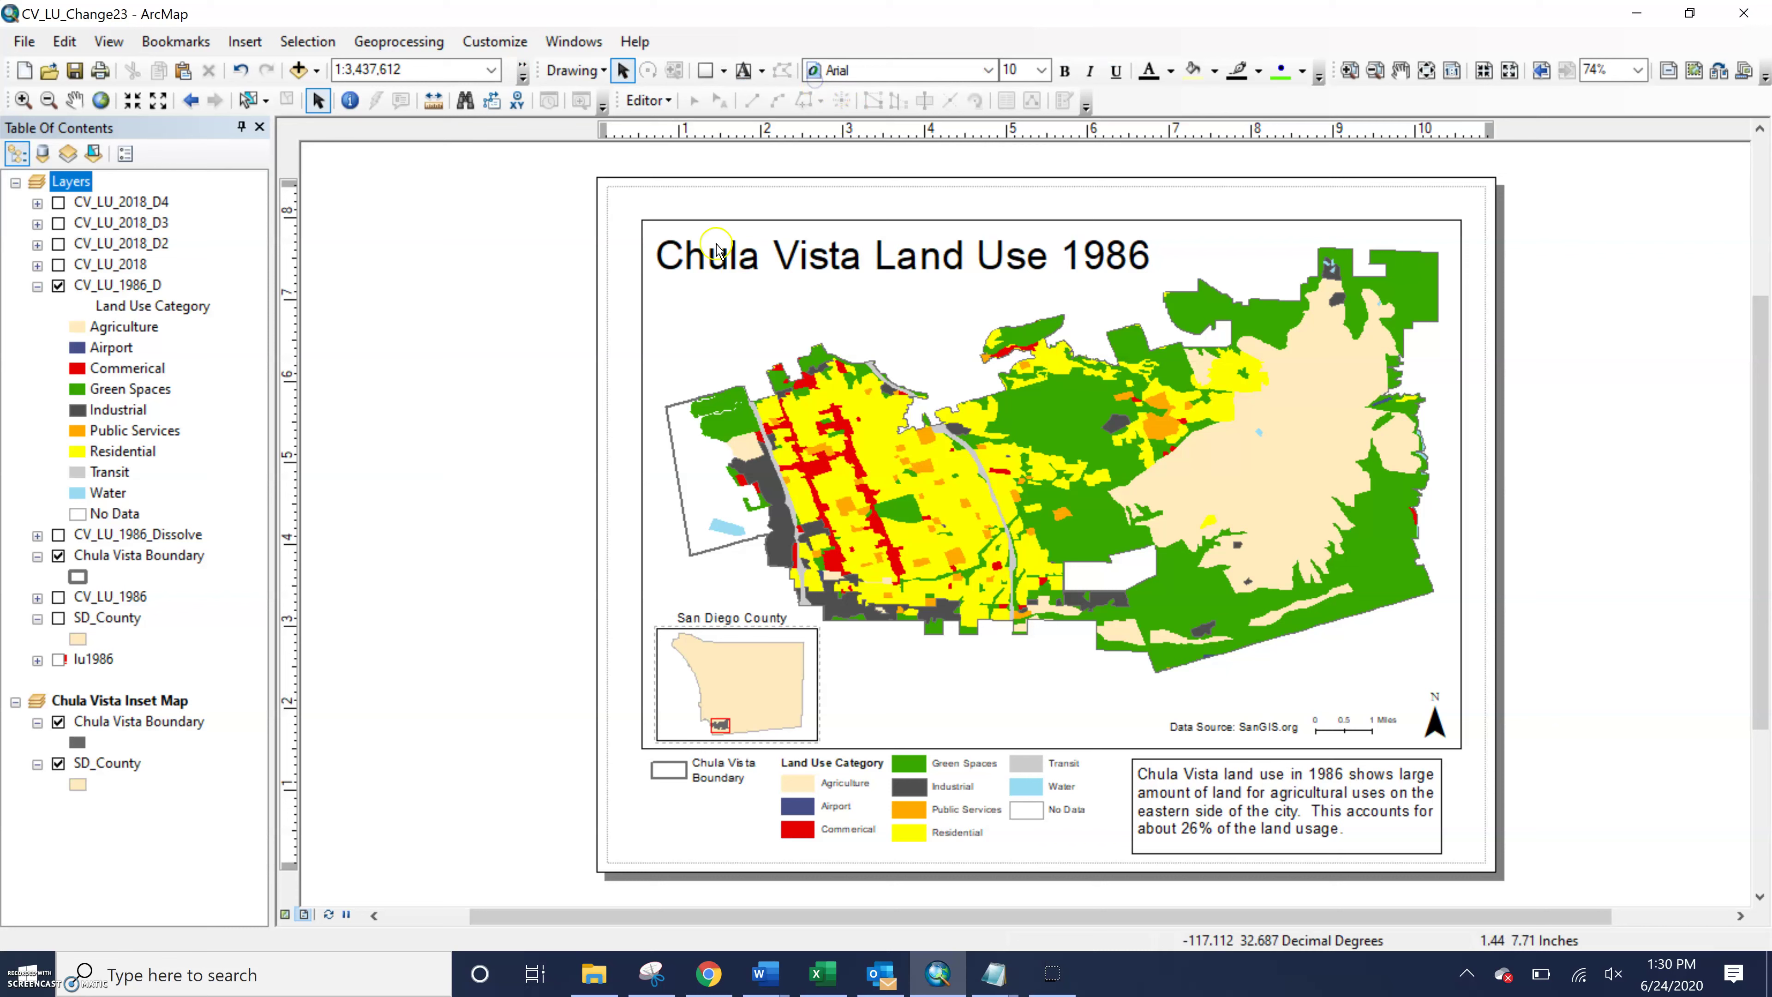
Move the inset map off the page and return it beneath the San Diego County label
left_click(765, 707)
left_click_drag(765, 707, 576, 670)
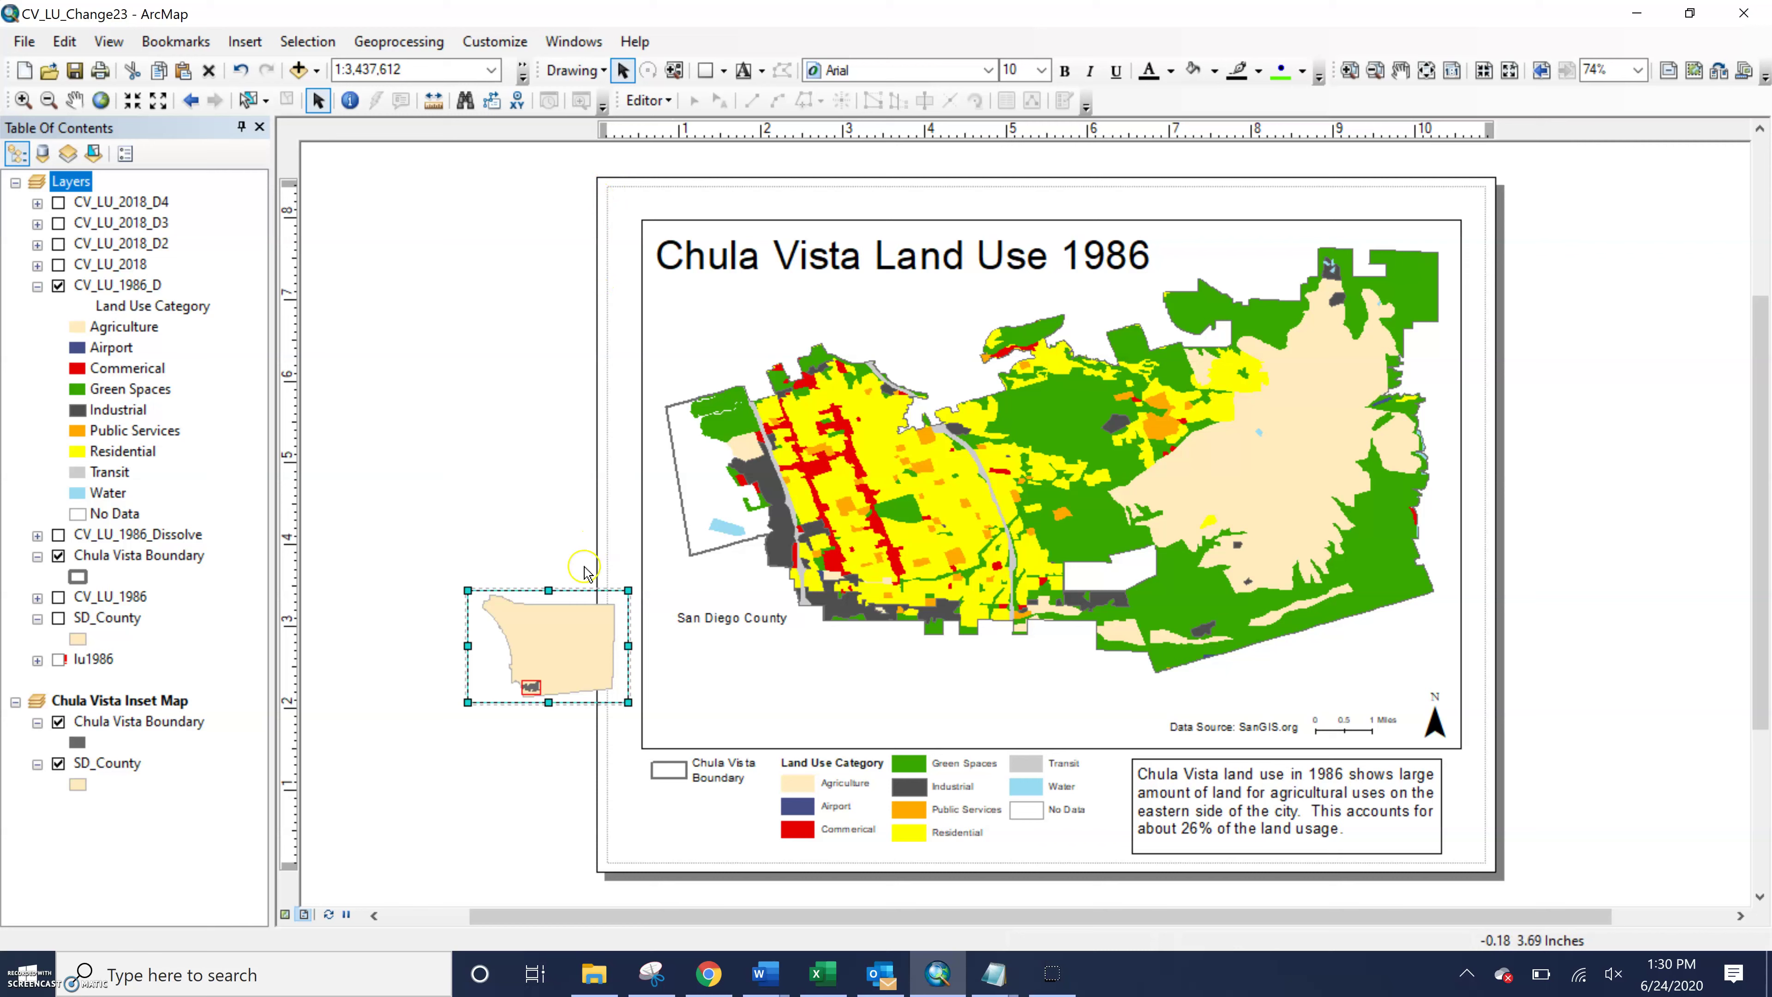
left_click_drag(567, 670, 752, 708)
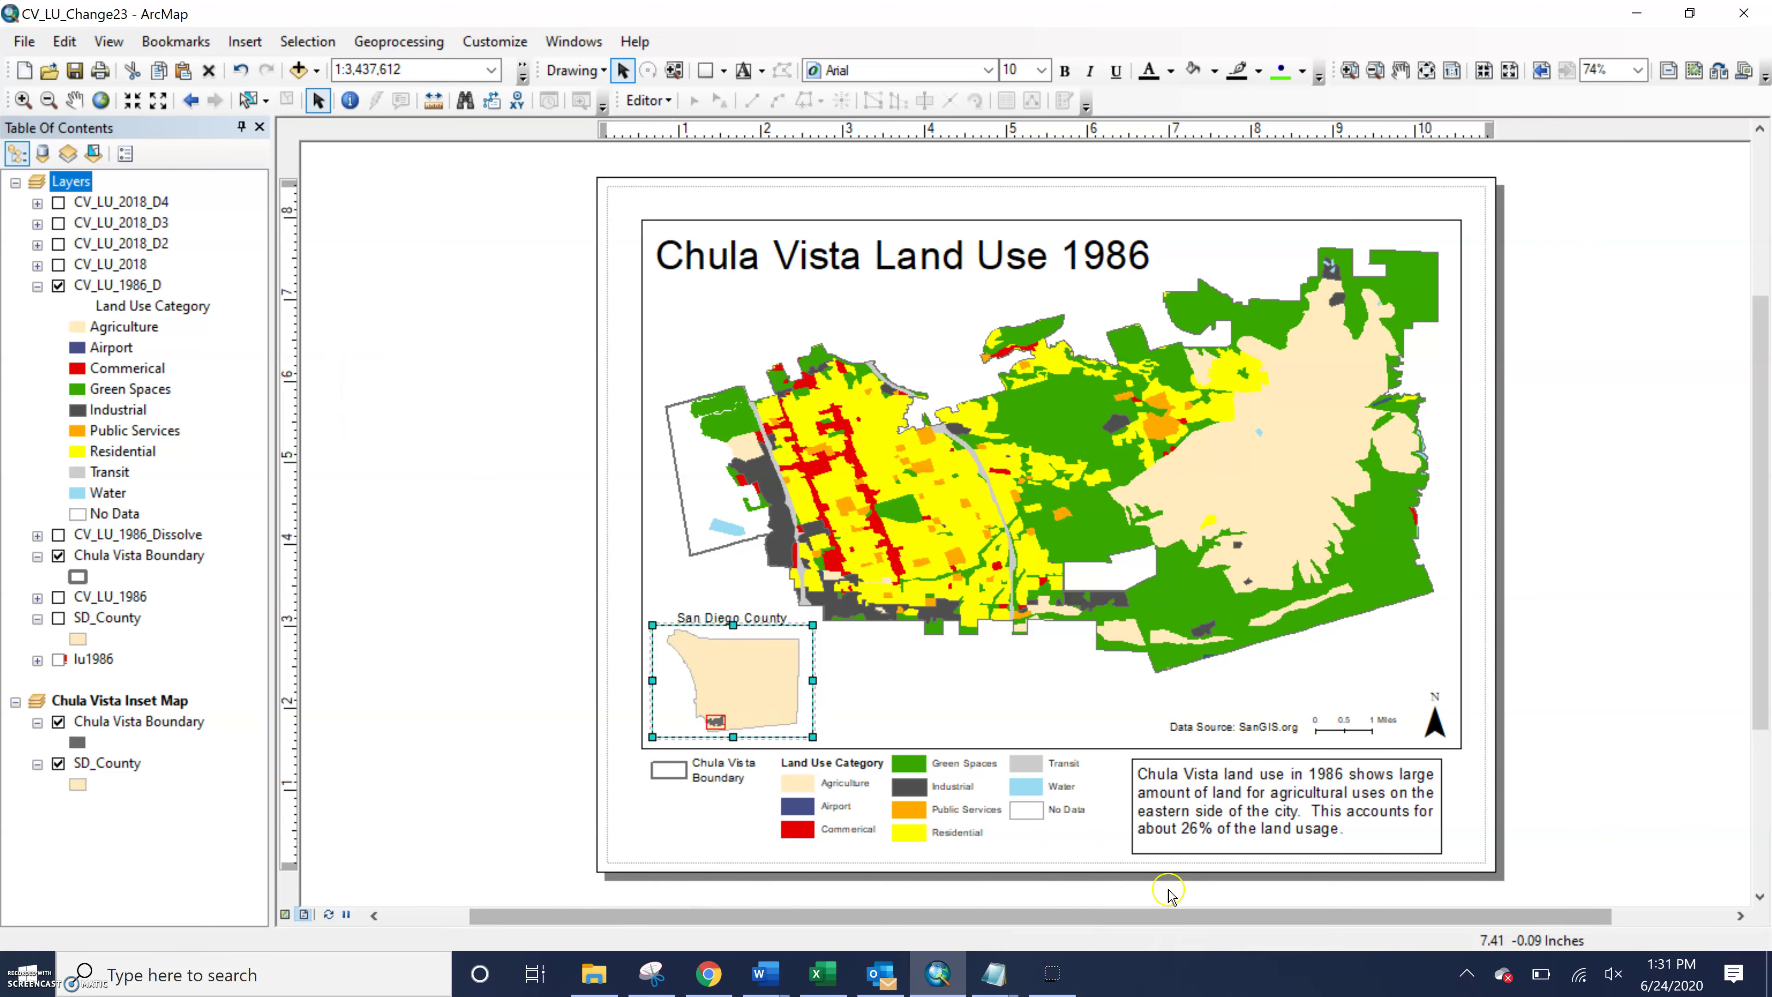